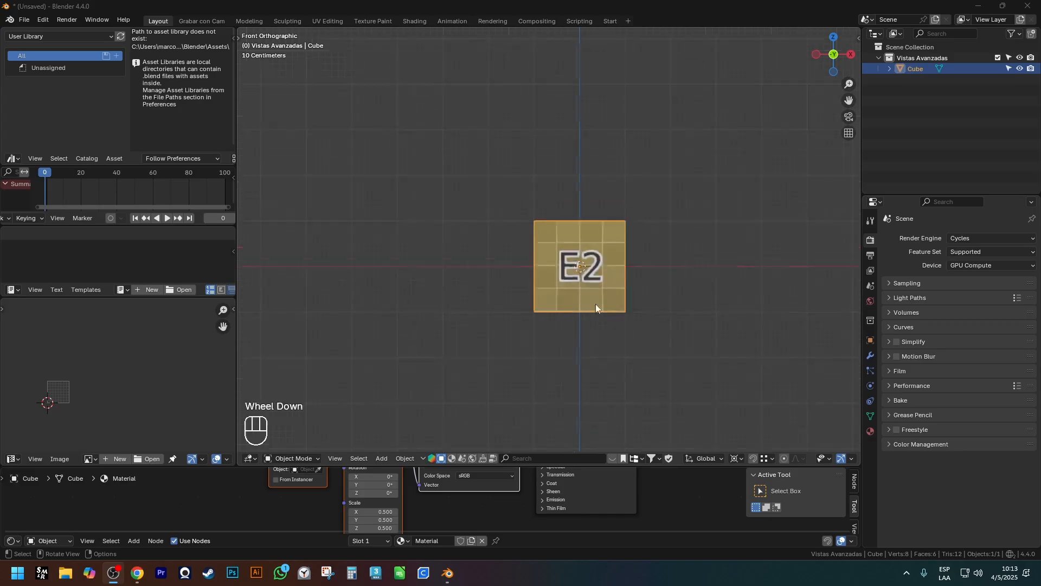
scroll(596, 304, up, 1)
shift+middle_drag(596, 304, 605, 278)
scroll(572, 293, up, 1)
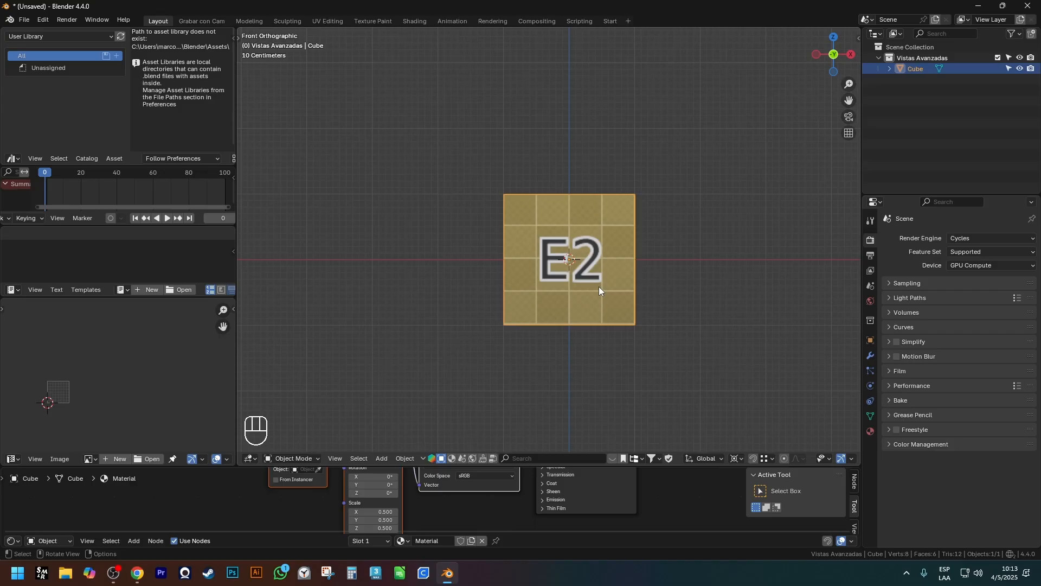
shift+middle_drag(598, 287, 590, 271)
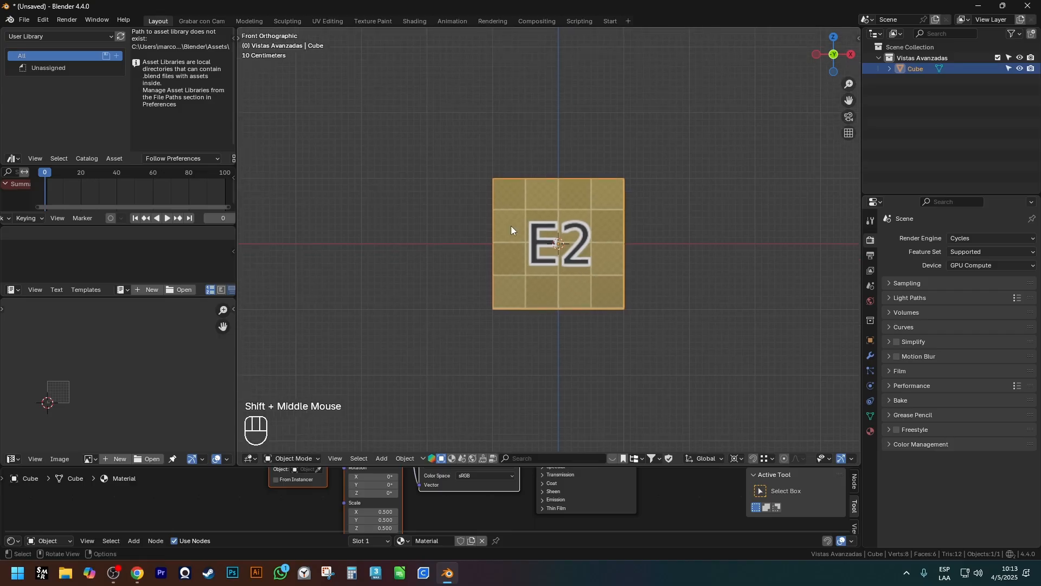
scroll(528, 226, up, 1)
scroll(528, 225, up, 1)
shift+middle_drag(517, 231, 548, 210)
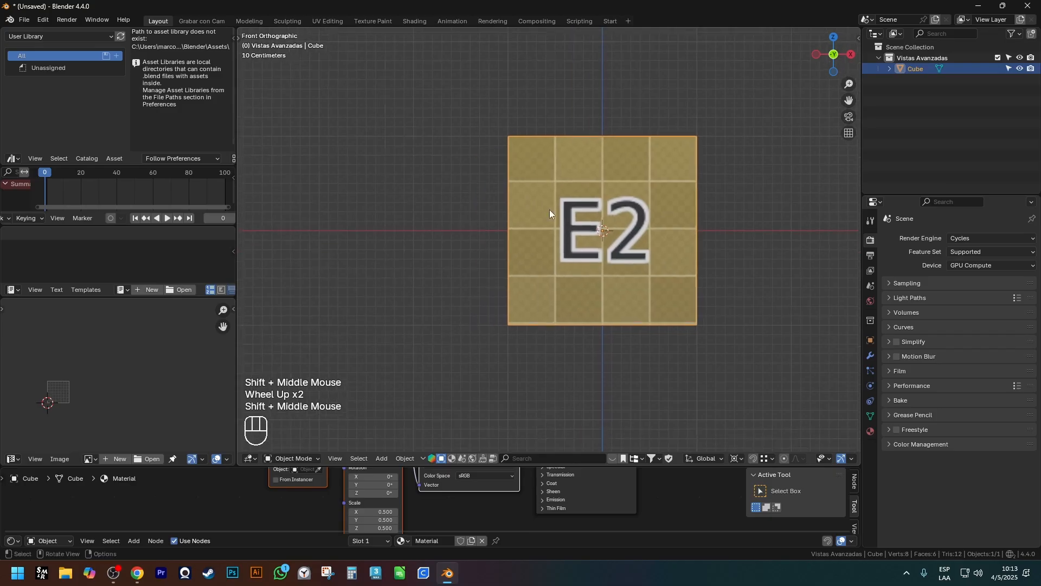
shift+middle_drag(652, 219, 631, 230)
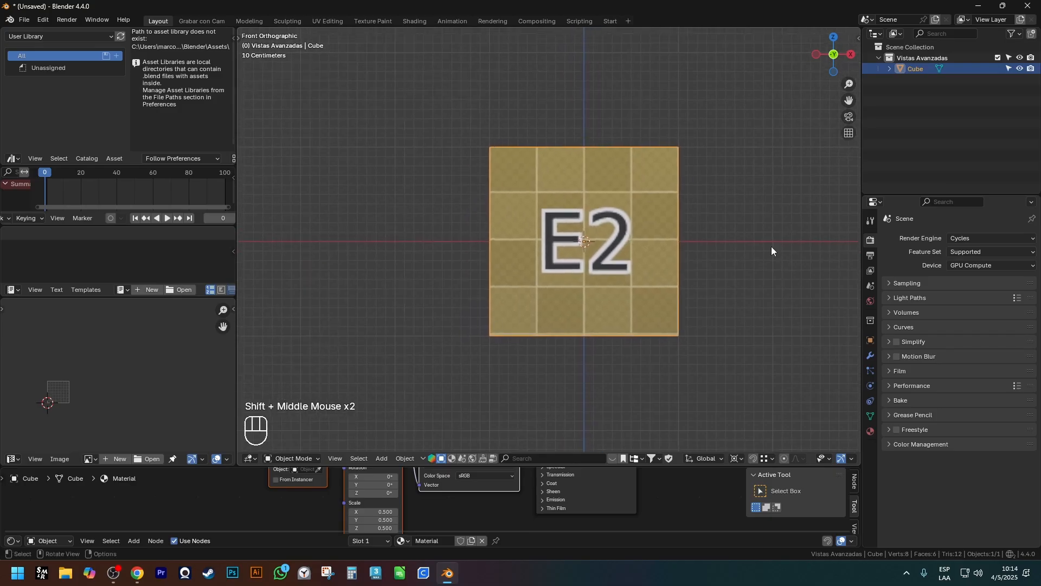
shift+middle_drag(596, 166, 565, 181)
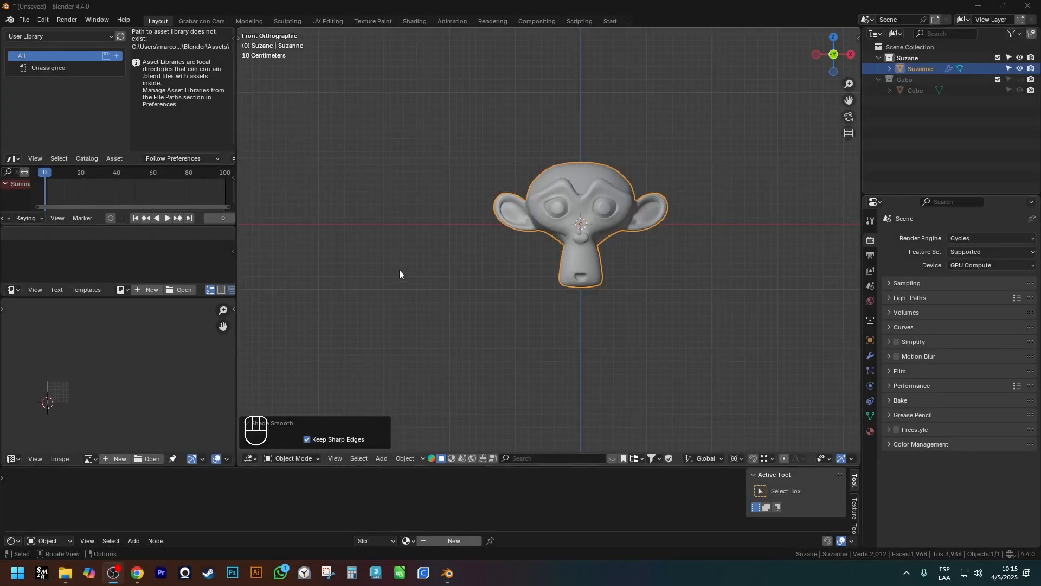
shift+middle_drag(548, 267, 521, 282)
scroll(548, 264, up, 2)
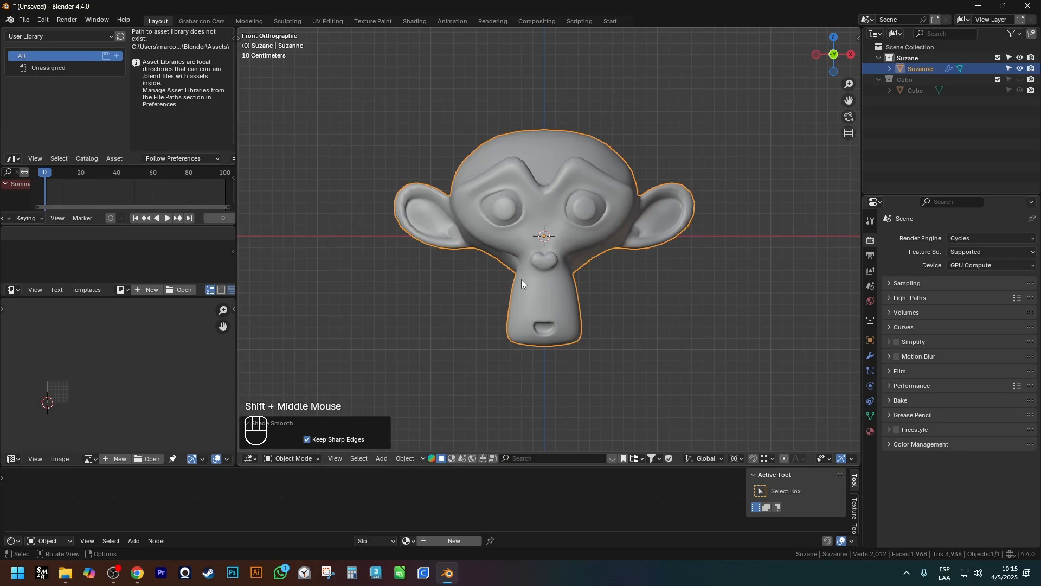
scroll(532, 275, down, 2)
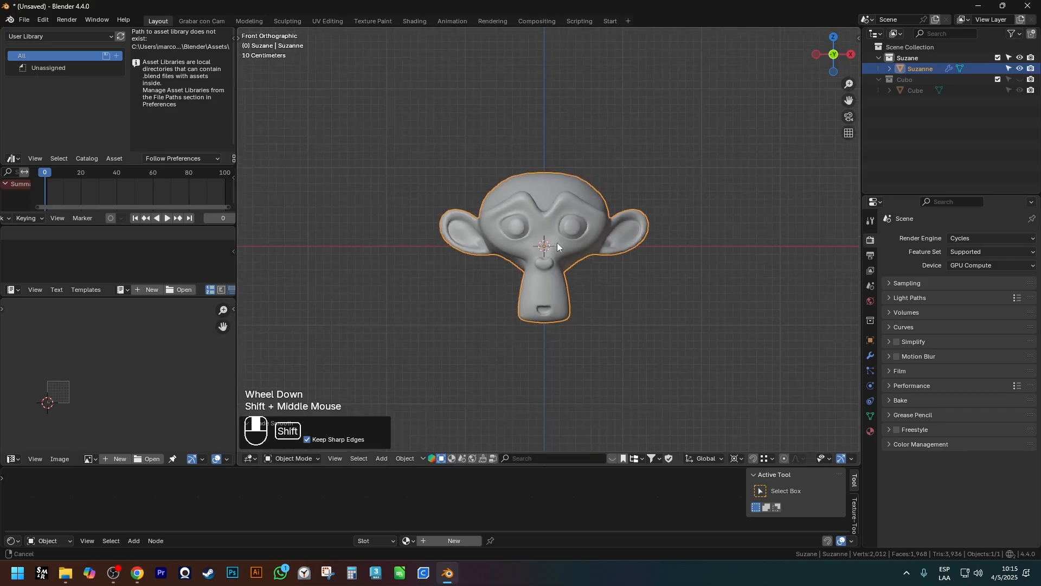
shift+middle_drag(557, 242, 586, 251)
key(n)
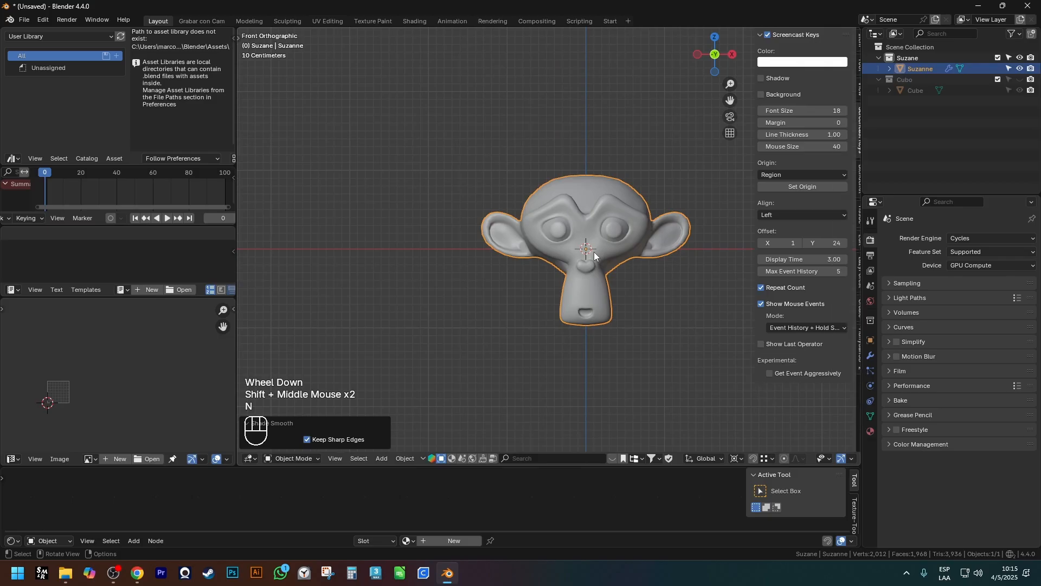
key(n)
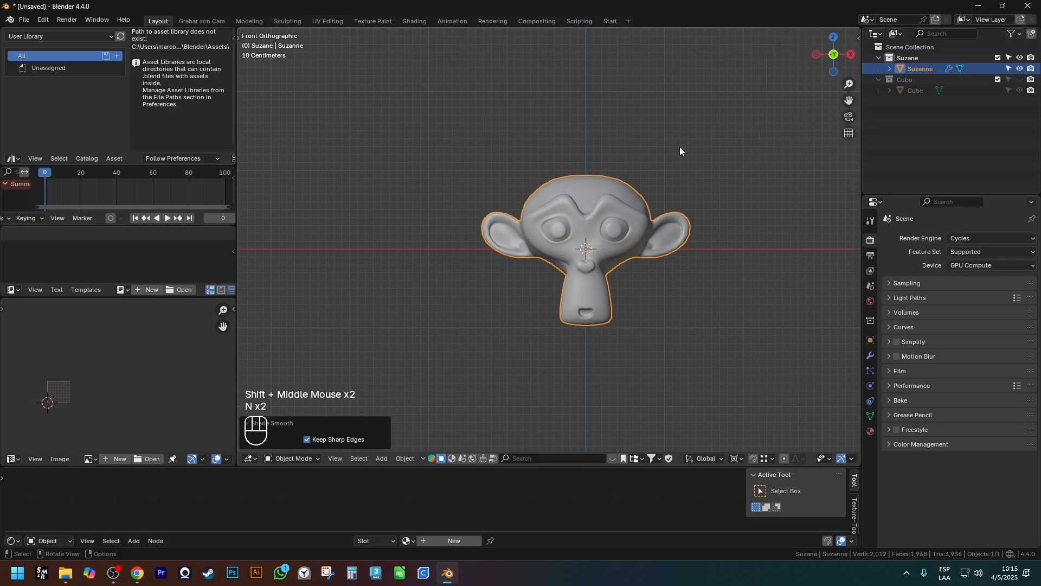
View the Suzanne monkey head from the front, right and top orthographic viewpoints
key(KP_1)
middle_drag(643, 179, 555, 226)
key(KP_1)
key(KP_3)
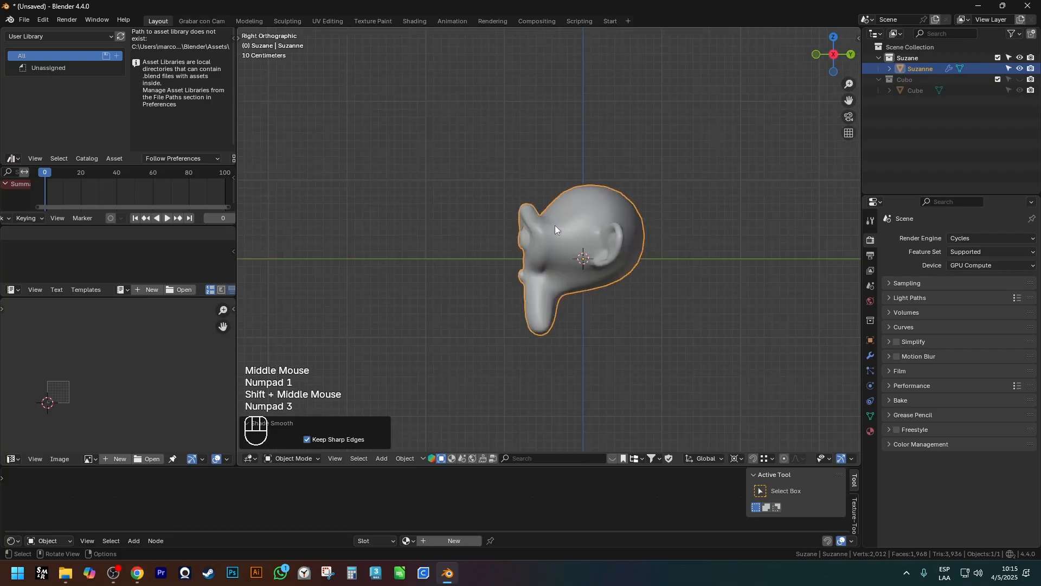
key(KP_7)
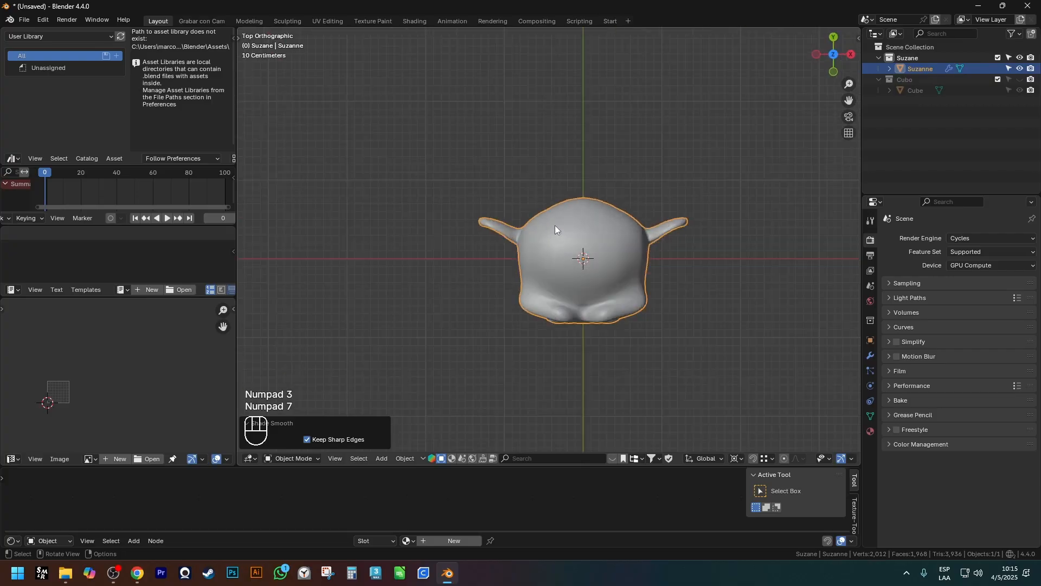
Compare Suzanne's front orthographic view with the opposite back view
shift+middle_drag(555, 225, 619, 234)
scroll(604, 301, down, 1)
key(KP_1)
key(shift+KP_1)
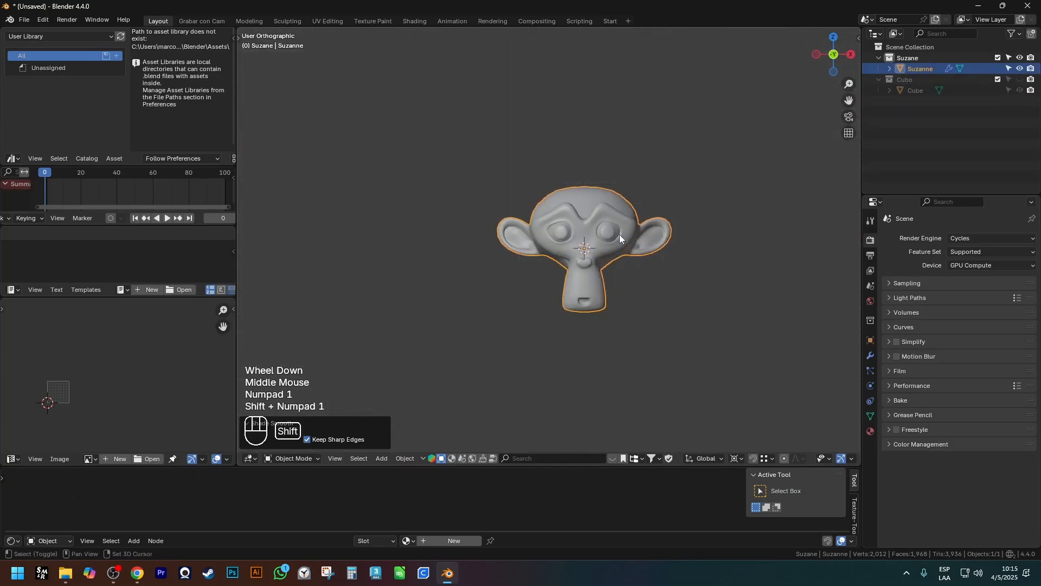
key(KP_1)
key(alt+KP_1)
key(ctrl+KP_1)
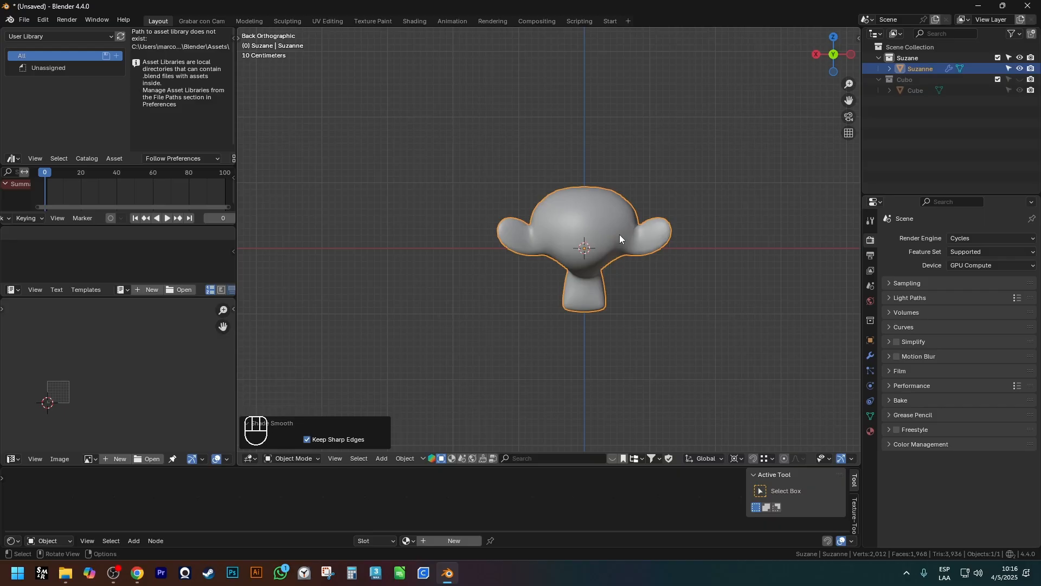
key(KP_1)
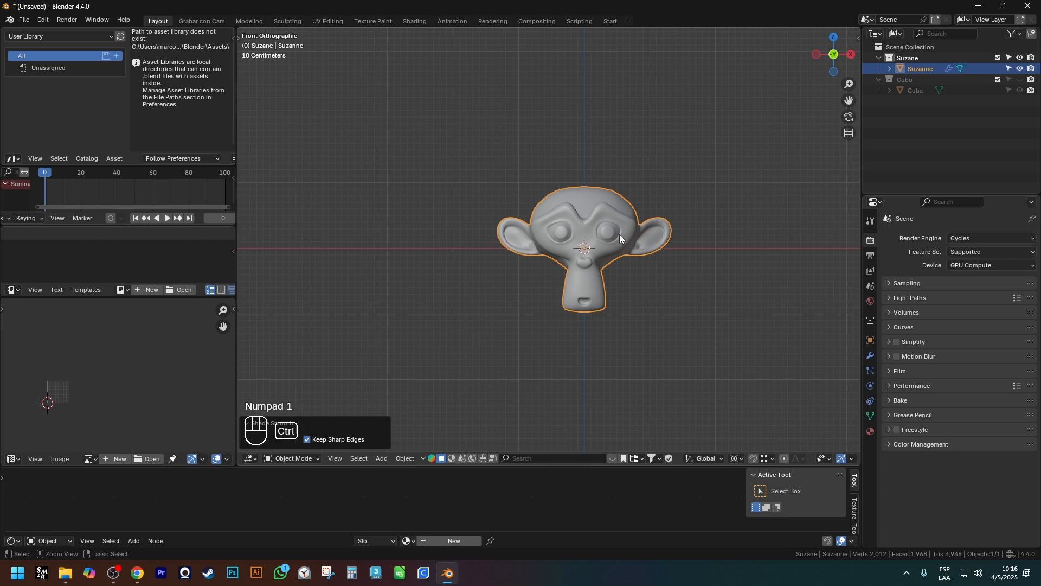
key(ctrl+KP_1)
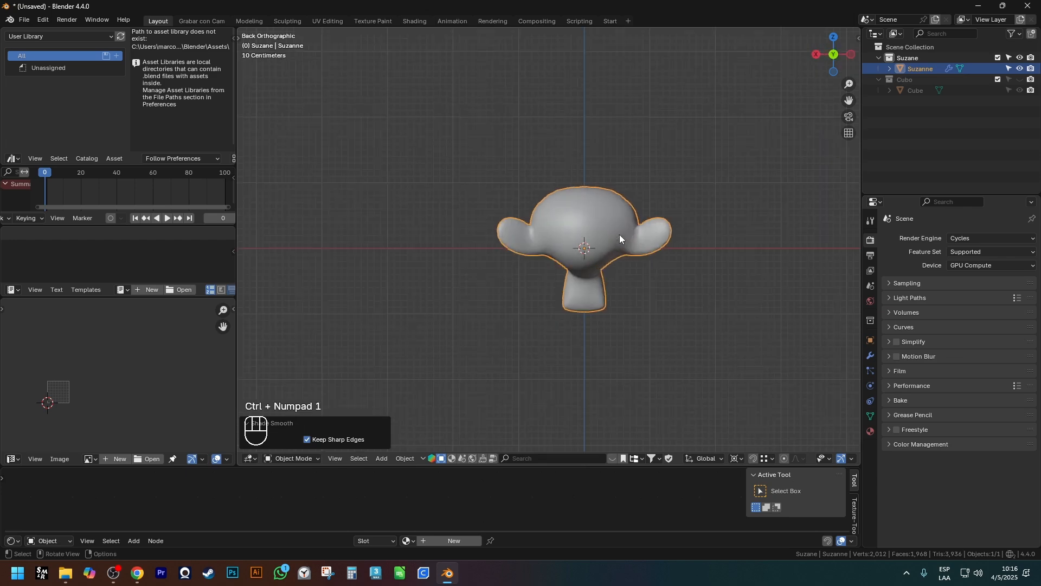
View Suzanne from the right and left sides, followed by the top and bottom, in orthographic projection
key(KP_3)
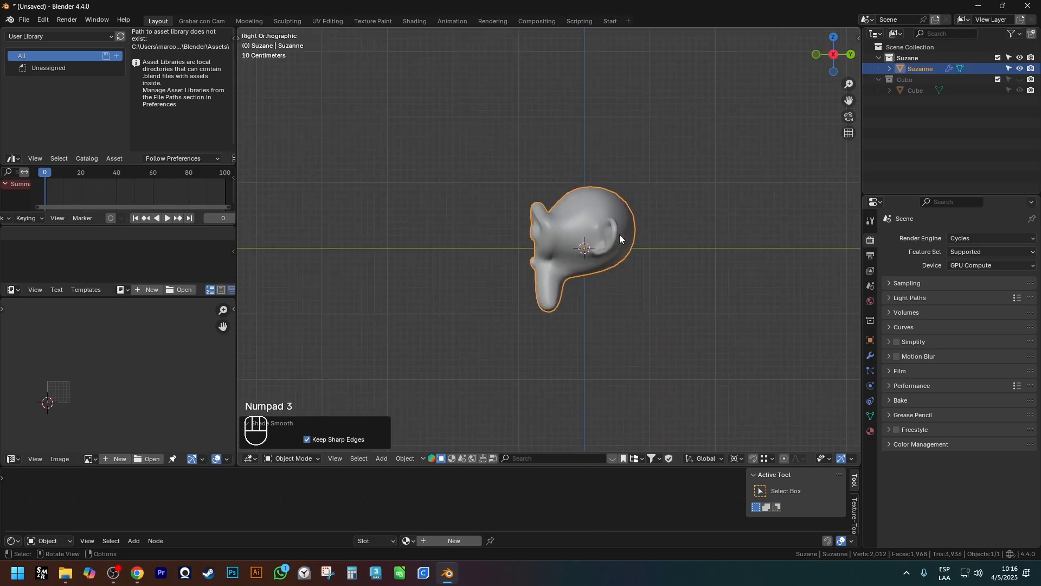
key(ctrl+KP_3)
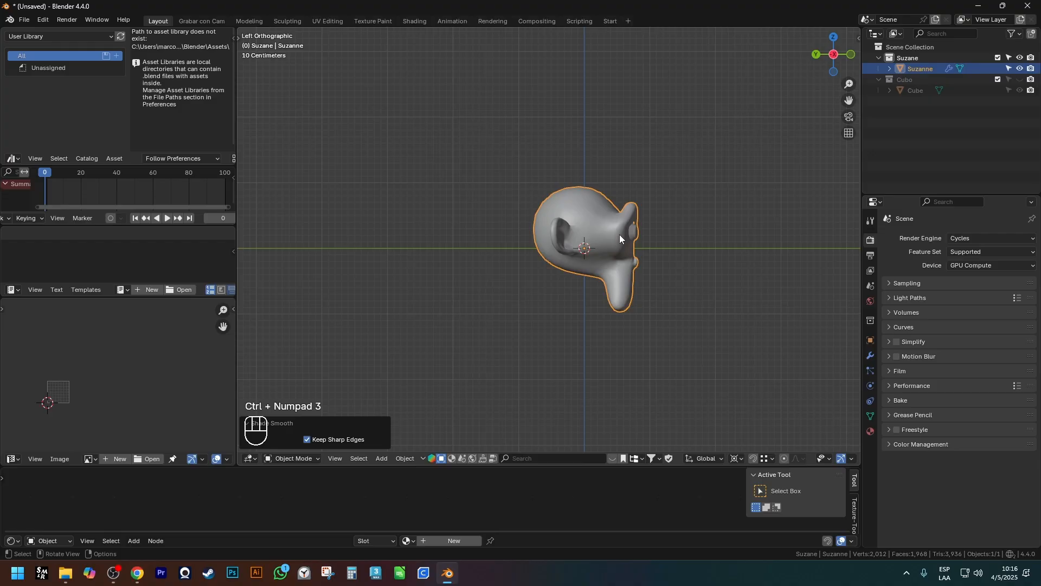
key(KP_7)
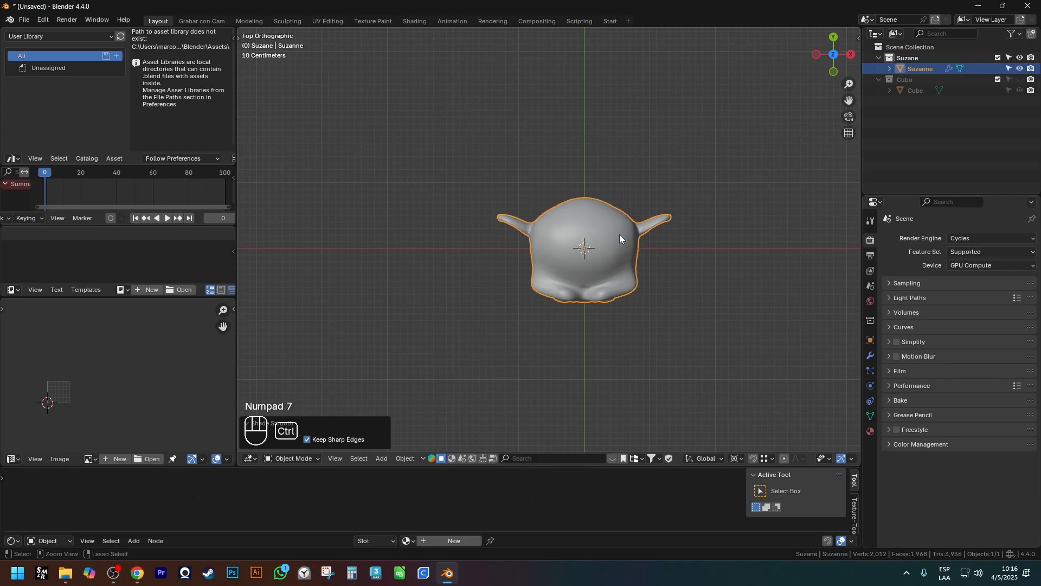
key(ctrl+KP_7)
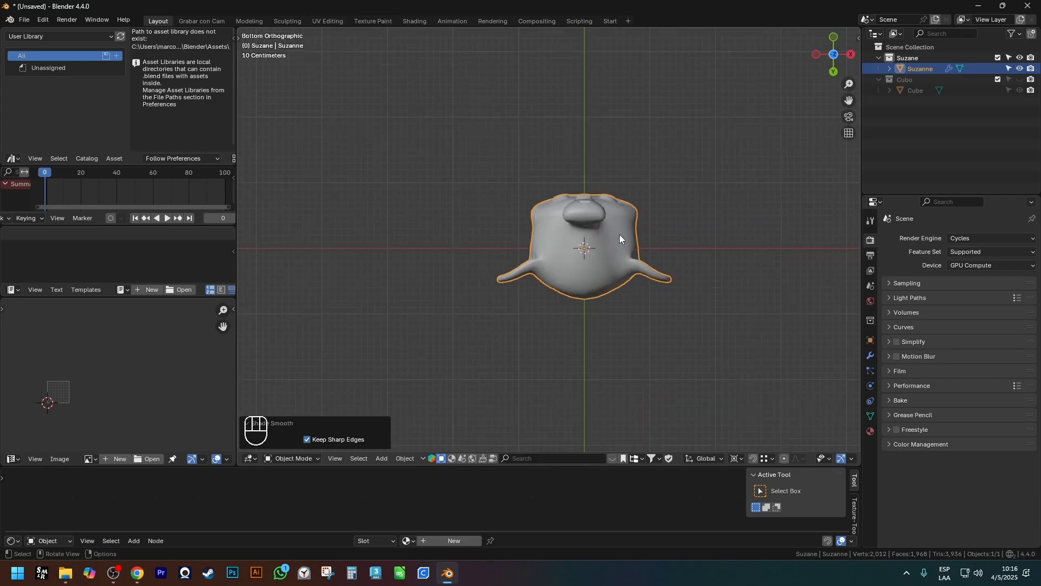
Return to the front orthographic view of Suzanne and frame the head larger in the viewport
key(KP_1)
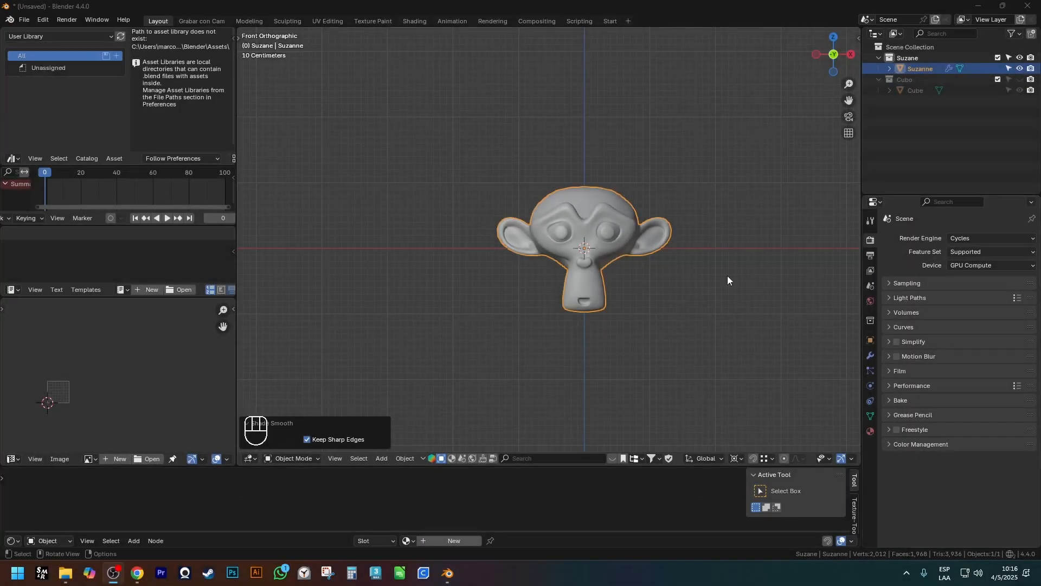
click(648, 229)
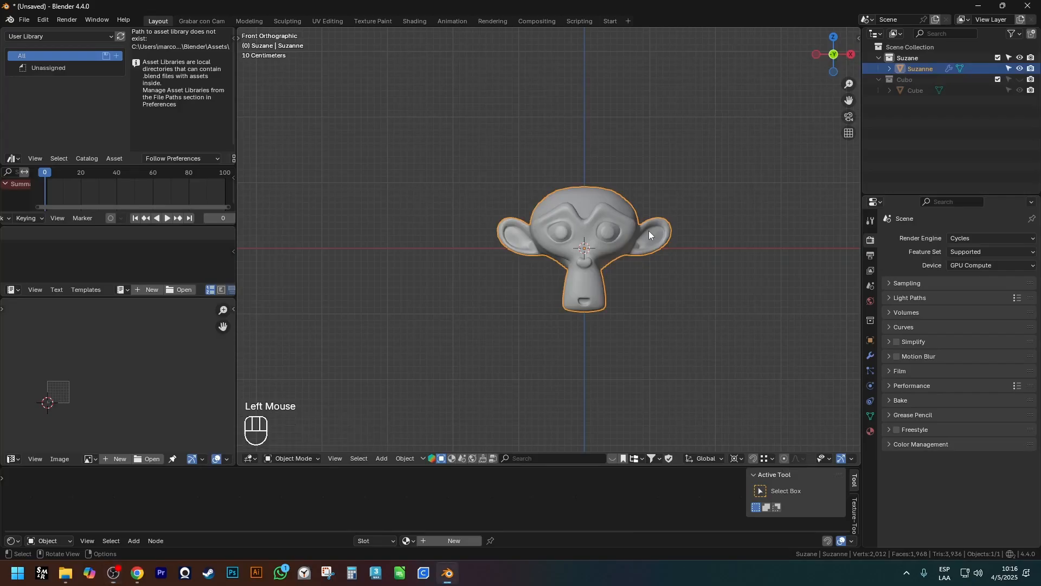
scroll(571, 229, down, 2)
scroll(570, 229, up, 3)
mouse_move(570, 229)
shift+middle_down()
mouse_move(546, 256)
mouse_move(573, 230)
shift+middle_up()
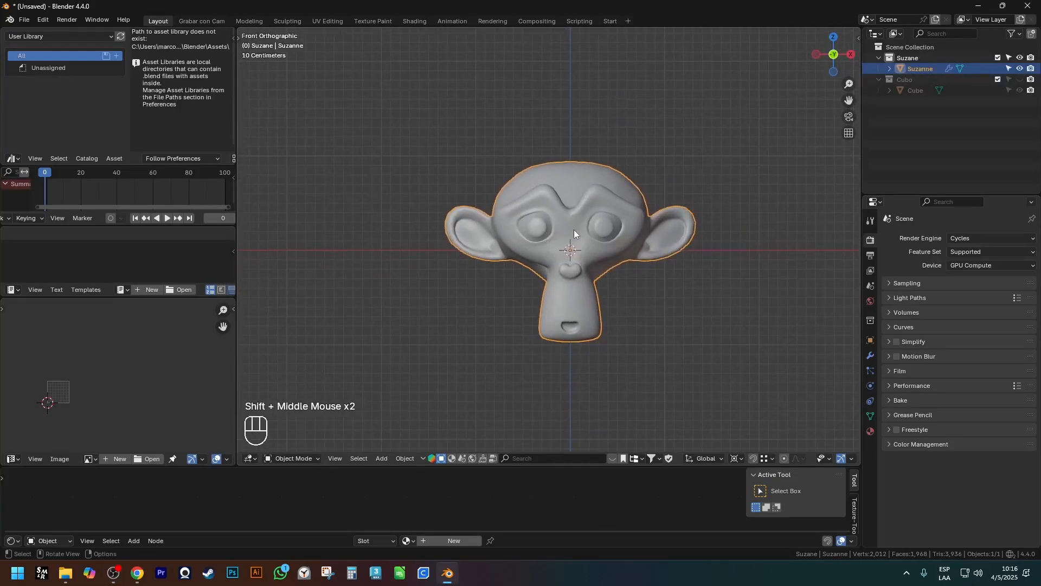
Orbit the view horizontally around Suzanne in fixed increments to both sides, ending back at the front
key(KP_6)
key(KP_6)
key(KP_6)
key(KP_6)
key(KP_6)
key(KP_6)
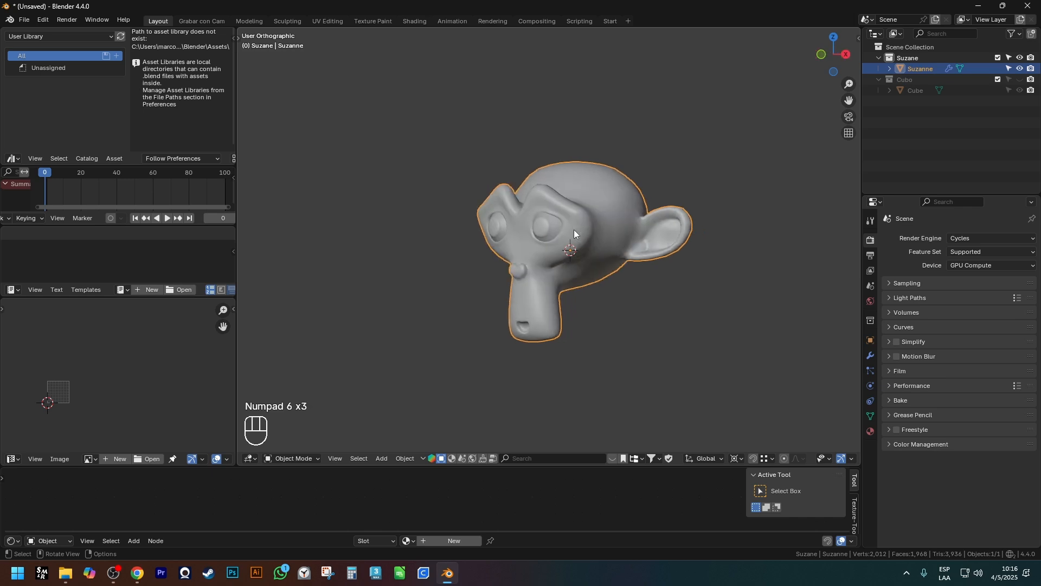
key(KP_4)
key(KP_4)
key(KP_4)
key(KP_4)
key(KP_4)
key(KP_4)
key(KP_4)
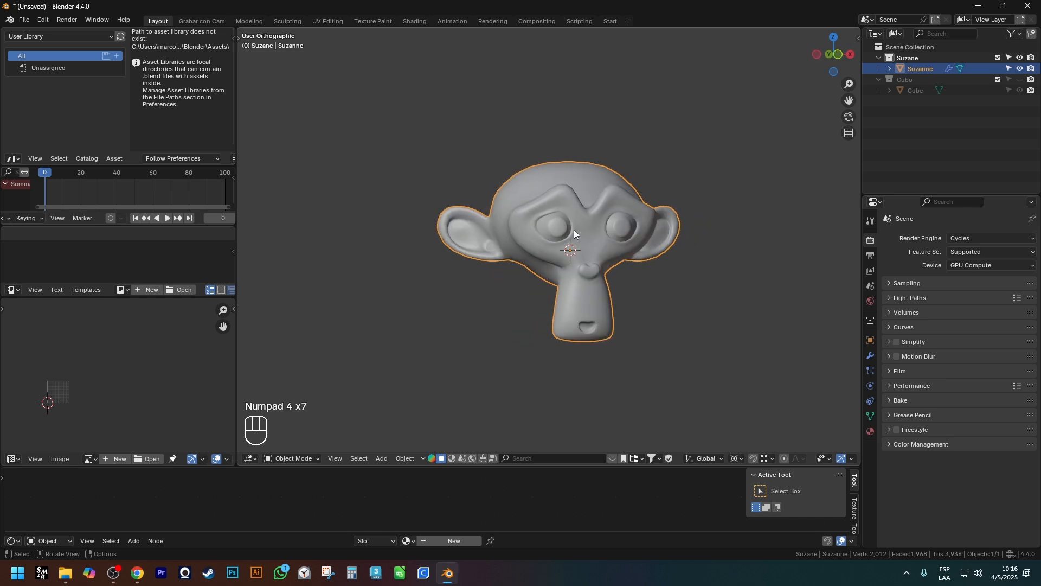
key(KP_4)
key(KP_4)
key(KP_4)
key(KP_6)
key(KP_6)
key(KP_6)
key(KP_6)
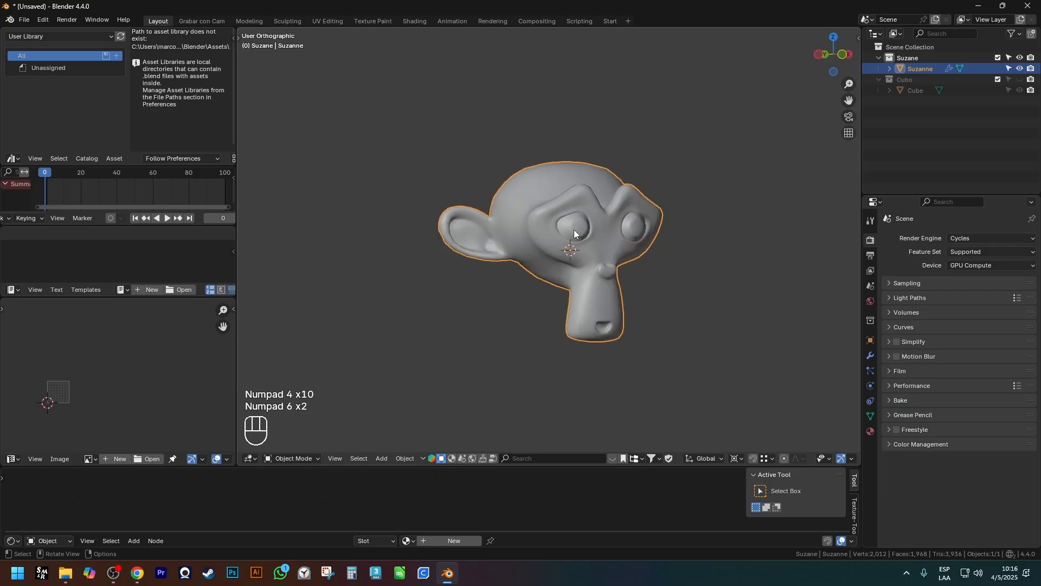
Roll the view in fixed increments both clockwise and counterclockwise around Suzanne's face, ending with the head upright
key(shift+KP_6)
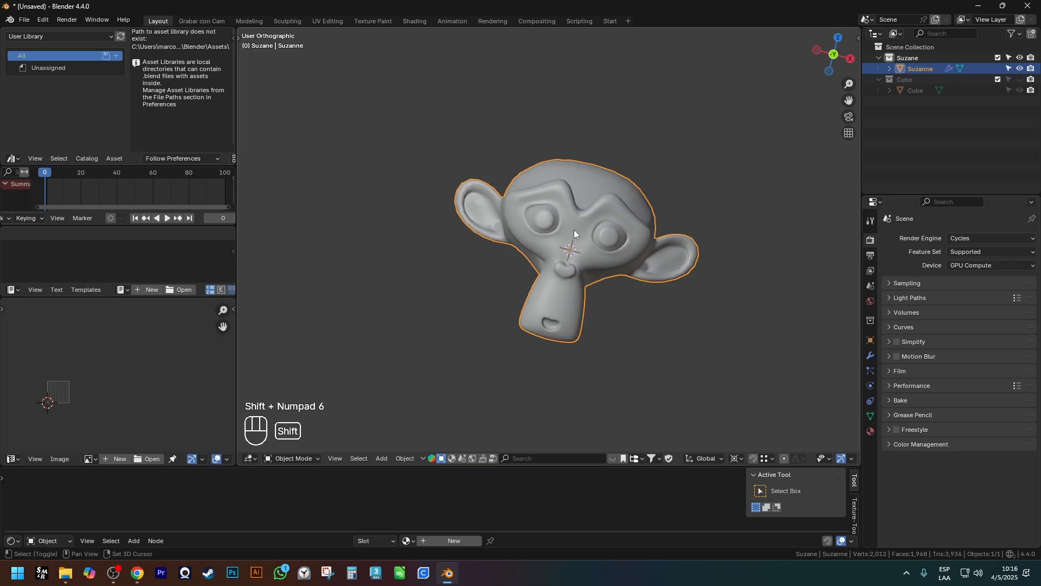
key(shift+KP_6)
key(shift+KP_6)
key(shift+KP_6)
key(shift+KP_6)
key(shift+KP_4)
key(shift+KP_4)
key(shift+KP_4)
key(shift+KP_4)
key(shift+KP_4)
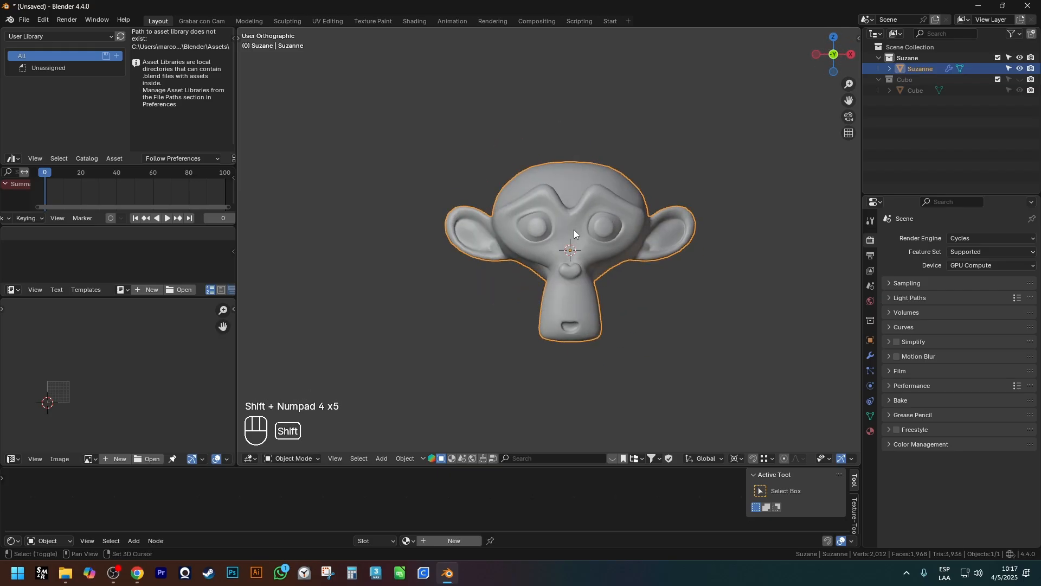
key(shift+KP_6)
key(shift+KP_6)
key(shift+KP_6)
key(shift+KP_6)
key(shift+KP_6)
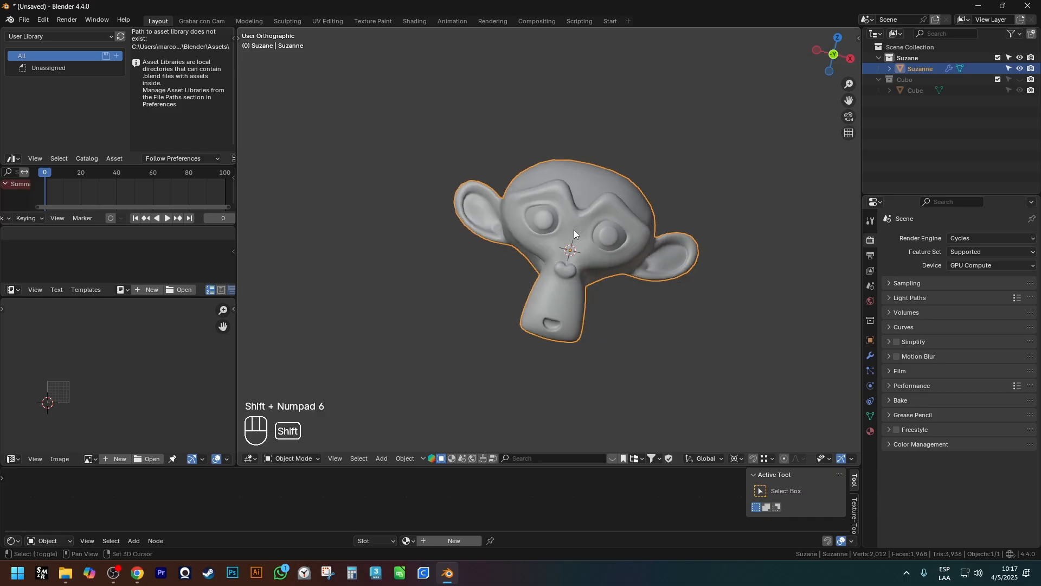
key(shift+KP_6)
key(shift+KP_6)
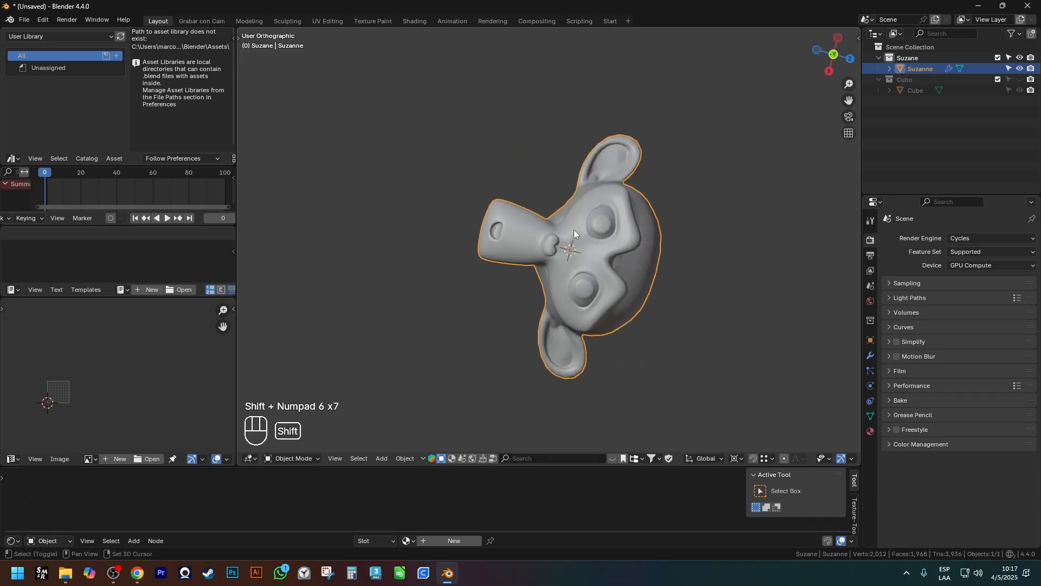
key(shift+KP_4)
key(shift+KP_4)
key(shift+KP_4)
key(shift+KP_4)
key(shift+KP_4)
key(shift+KP_4)
key(shift+KP_4)
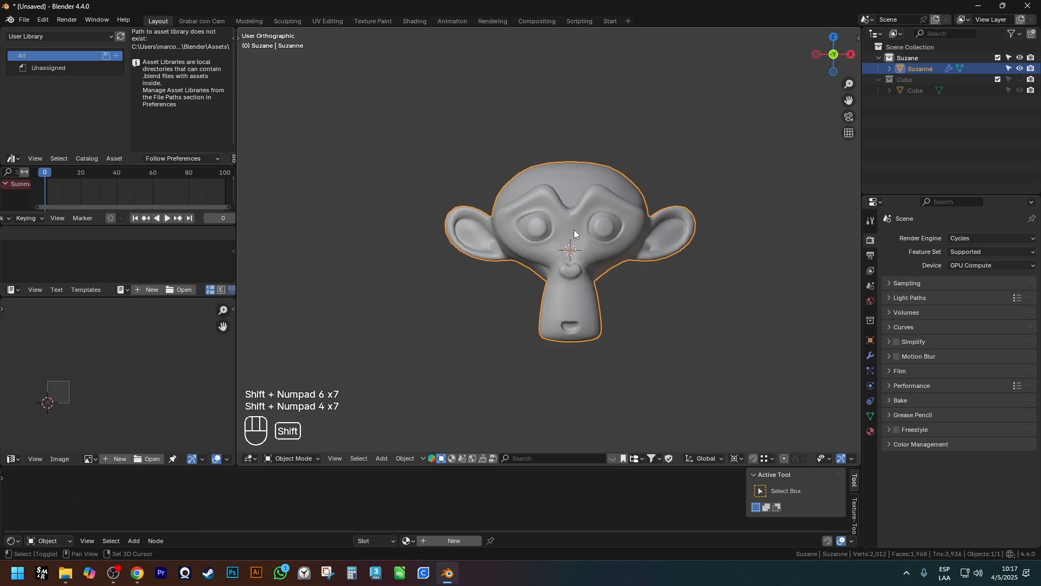
key(shift+KP_4)
key(shift+KP_4)
key(shift+KP_4)
key(shift+KP_4)
key(shift+KP_4)
key(shift+KP_4)
key(shift+KP_6)
key(shift+KP_6)
key(shift+KP_6)
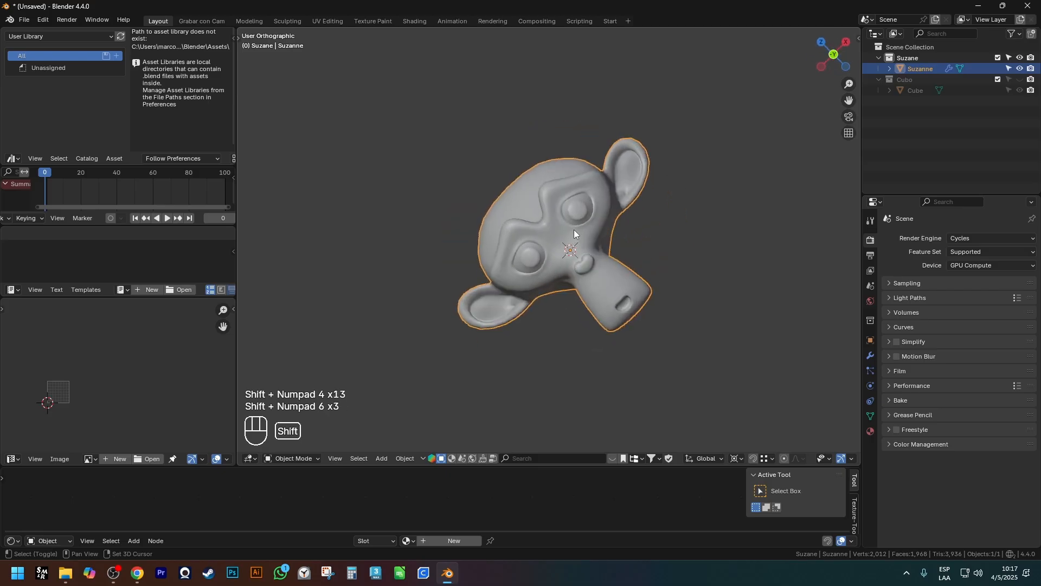
key(shift+KP_6)
key(shift+KP_6)
key(shift+KP_6)
Orbit horizontally three increments to one side of Suzanne, seven to the other, and four back to the front
key(KP_6)
key(KP_6)
key(KP_6)
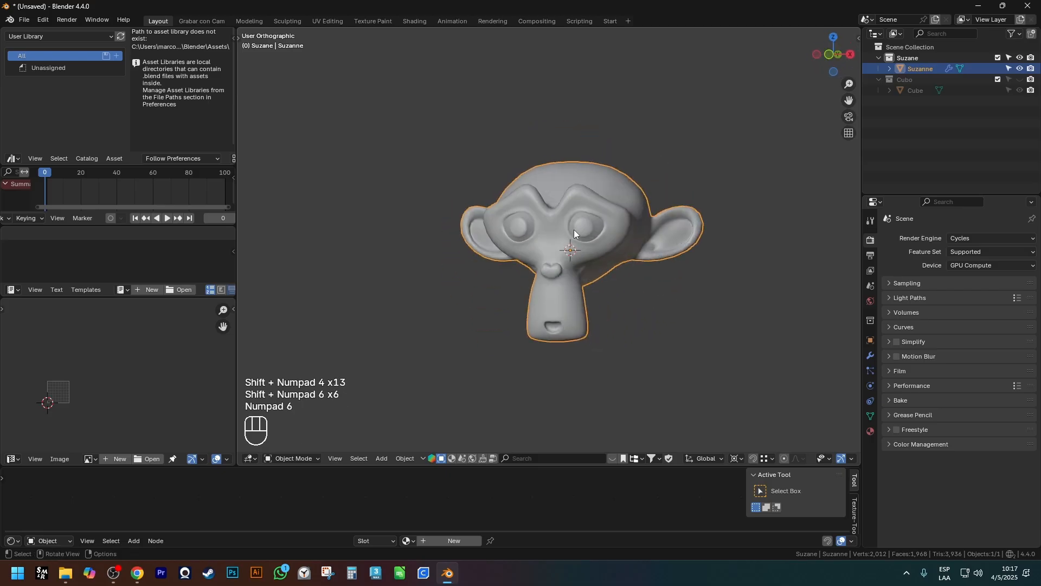
key(KP_4)
key(KP_4)
key(KP_4)
key(KP_4)
key(KP_4)
key(KP_4)
key(KP_4)
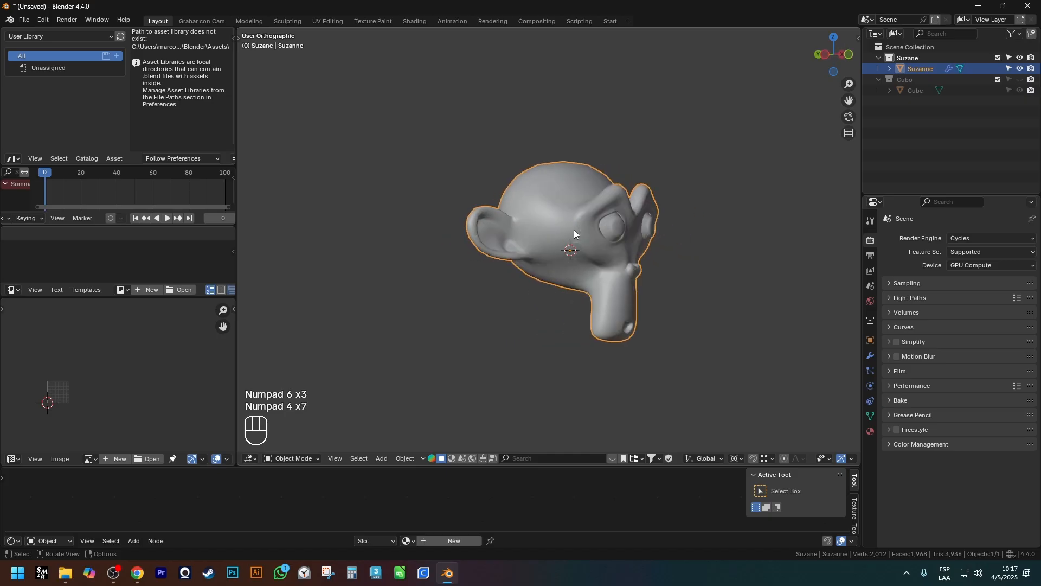
key(KP_6)
key(KP_6)
key(KP_6)
key(KP_6)
Roll the view of Suzanne three increments one way and three increments back to upright
key(shift+KP_4)
key(shift+KP_4)
key(shift+KP_4)
key(shift+KP_6)
key(shift+KP_6)
key(shift+KP_6)
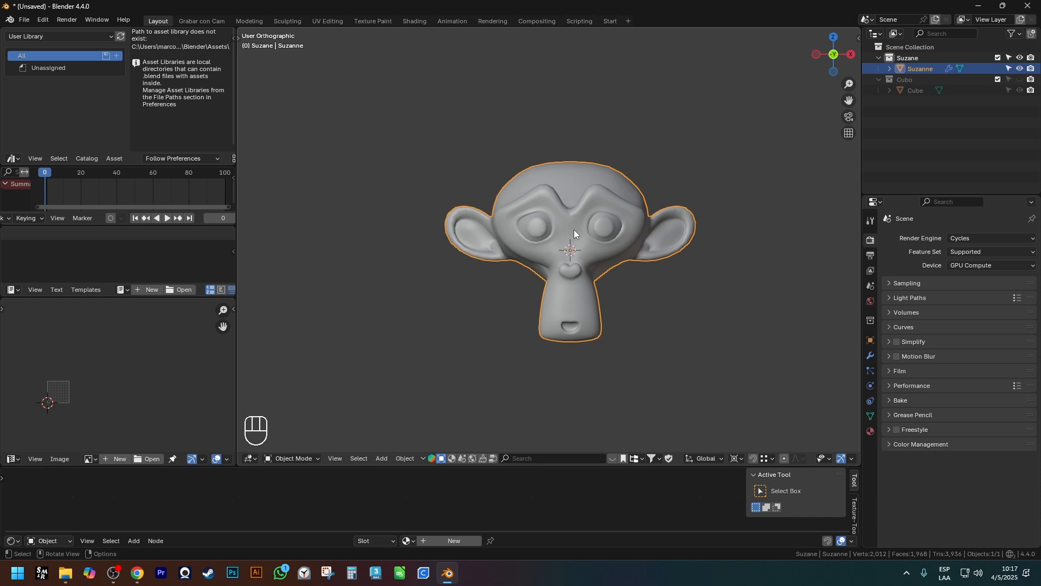
Orbit the view two increments to Suzanne's side and two increments back to the front
key(KP_6)
key(KP_6)
key(KP_4)
key(KP_4)
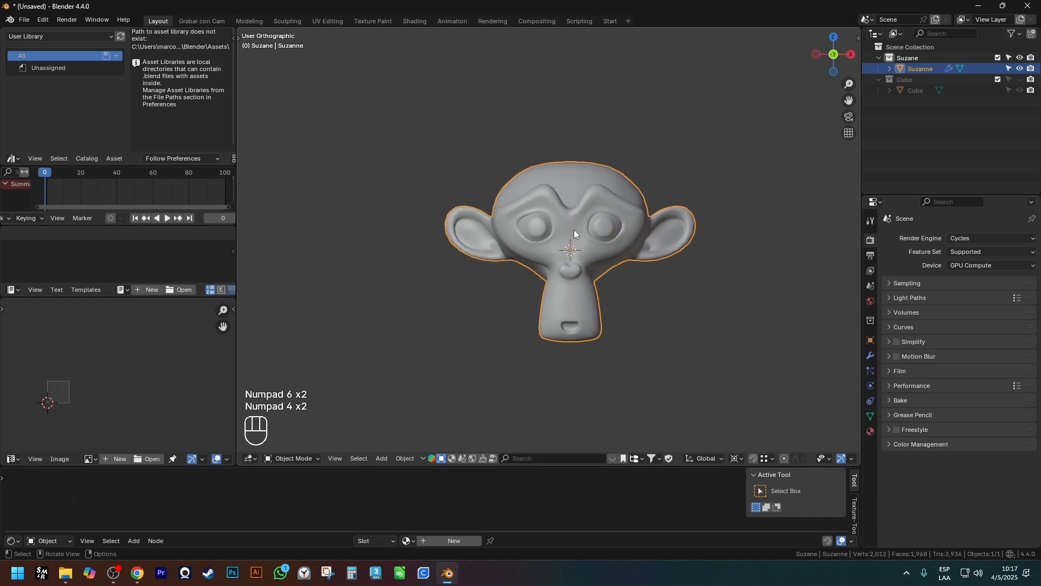
Orbit the view horizontally six increments from Suzanne's front to the right side
key(KP_6)
key(KP_6)
key(KP_6)
key(KP_6)
key(KP_6)
key(KP_6)
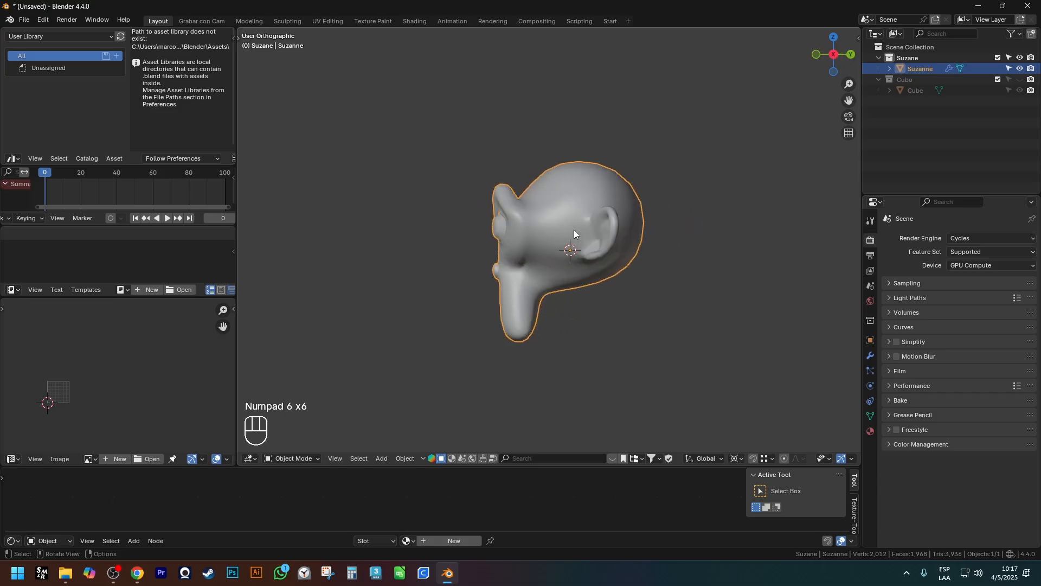
Orbit back seven increments past Suzanne's front, return one to the front, and continue three more toward the right side
key(KP_4)
key(KP_4)
key(KP_4)
key(KP_4)
key(KP_4)
key(KP_4)
key(KP_4)
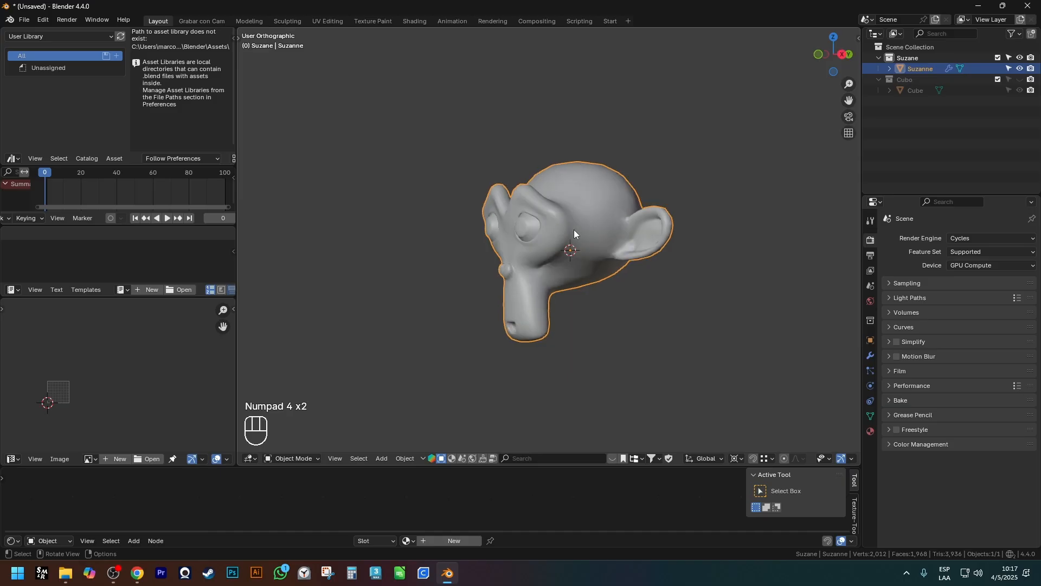
key(KP_6)
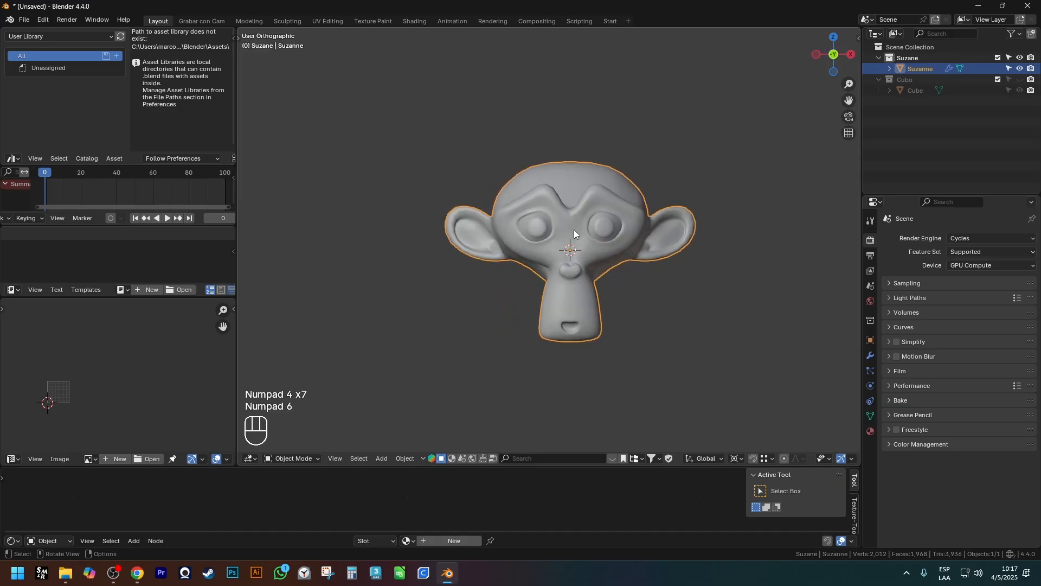
key(KP_6)
key(KP_6)
key(KP_6)
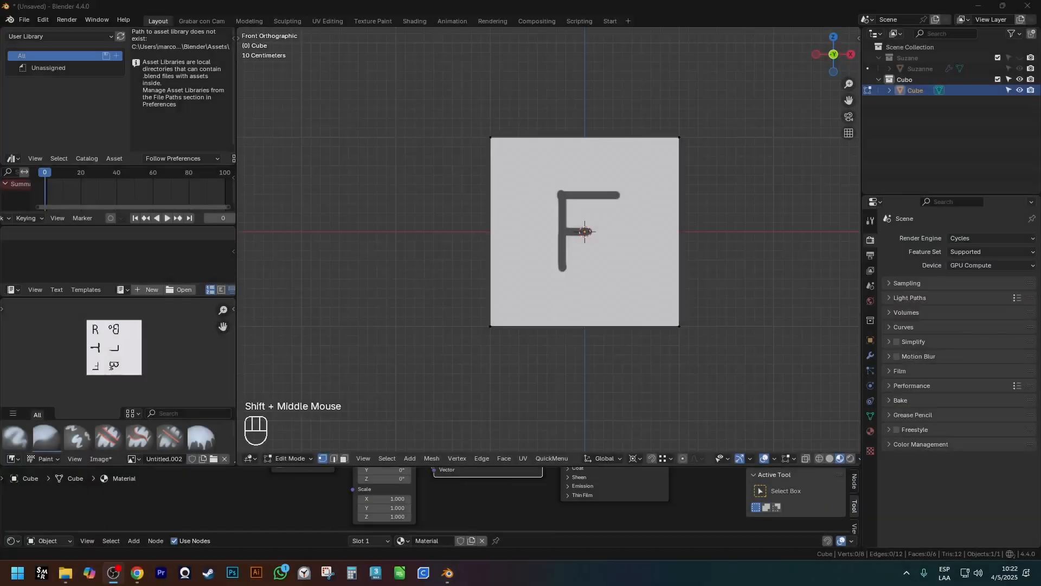
Switch to face selection and select the cube's front face marked F
scroll(583, 268, down, 2)
click(580, 255)
scroll(580, 253, up, 2)
key(3)
click(580, 252)
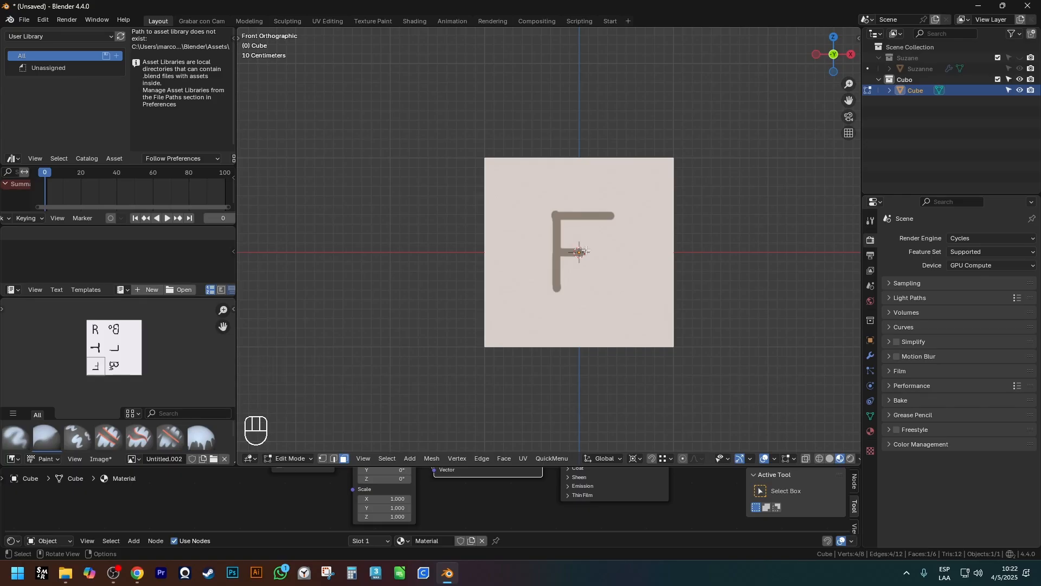
Examine the lettered cube by cycling twice through its front, right and top orthographic views
key(KP_1)
scroll(584, 249, down, 1)
middle_drag(584, 249, 596, 265)
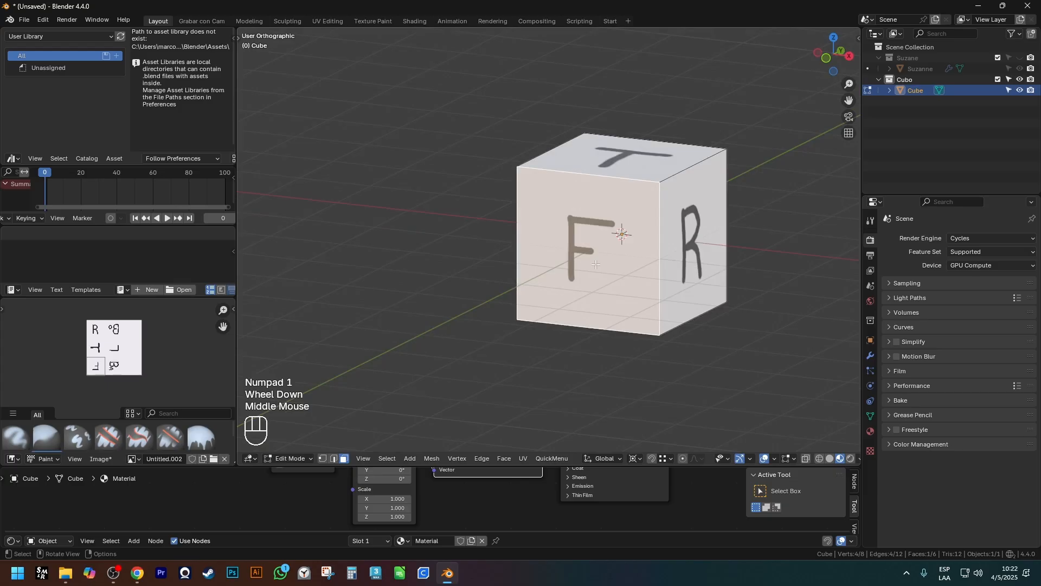
key(KP_3)
key(KP_1)
key(KP_3)
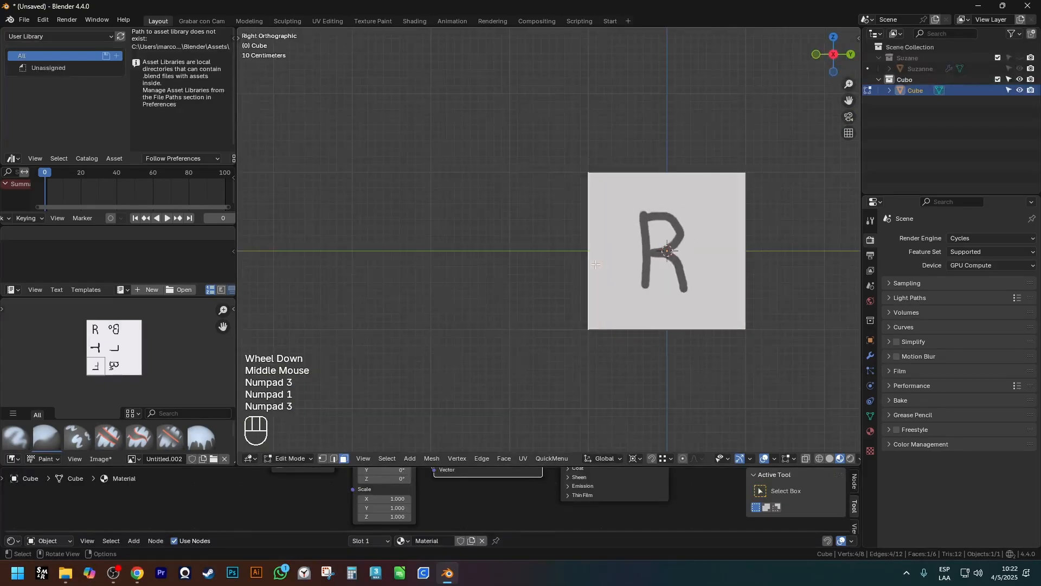
key(KP_7)
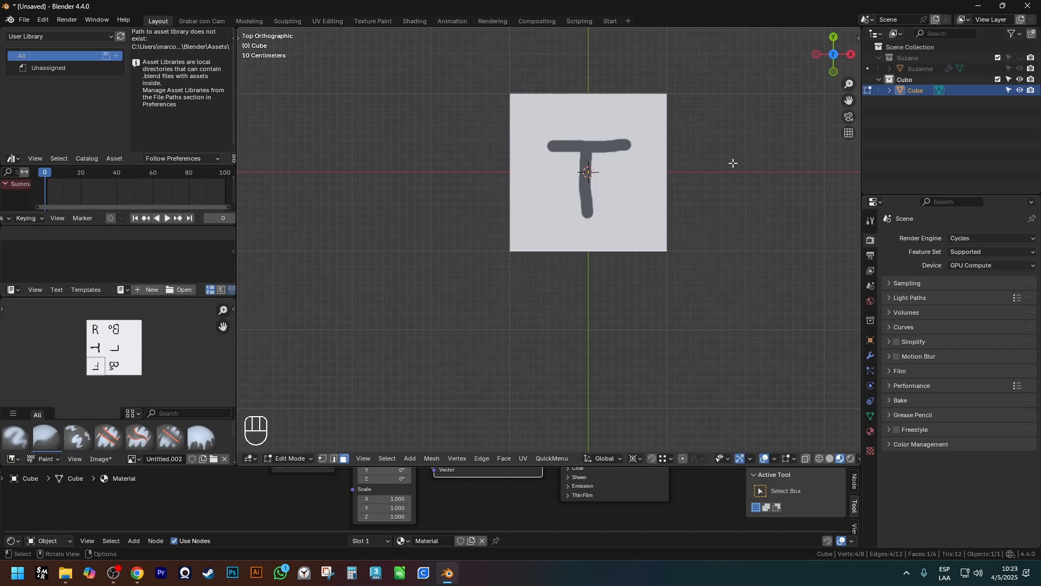
key(KP_1)
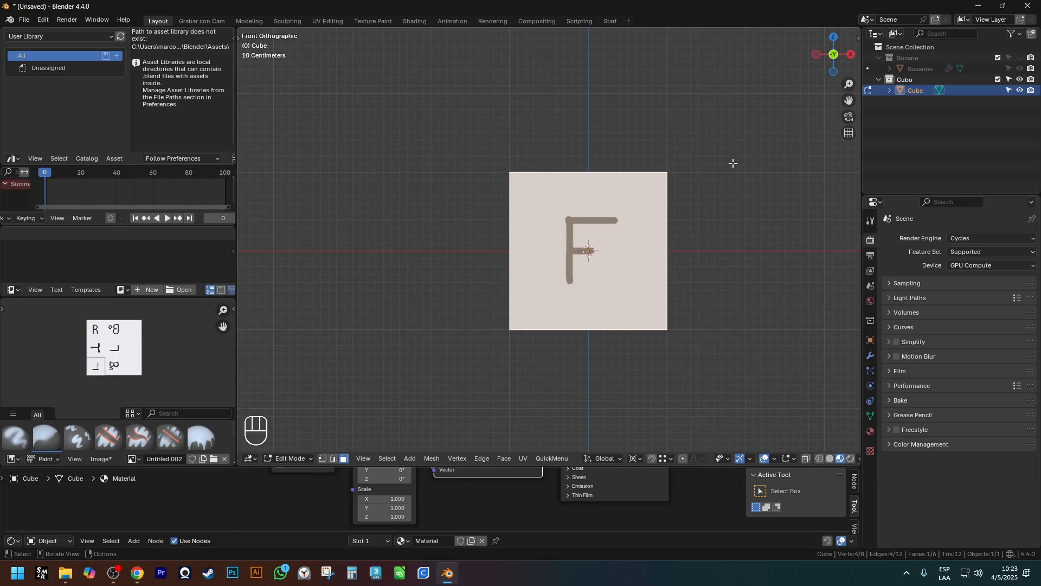
key(KP_3)
key(KP_7)
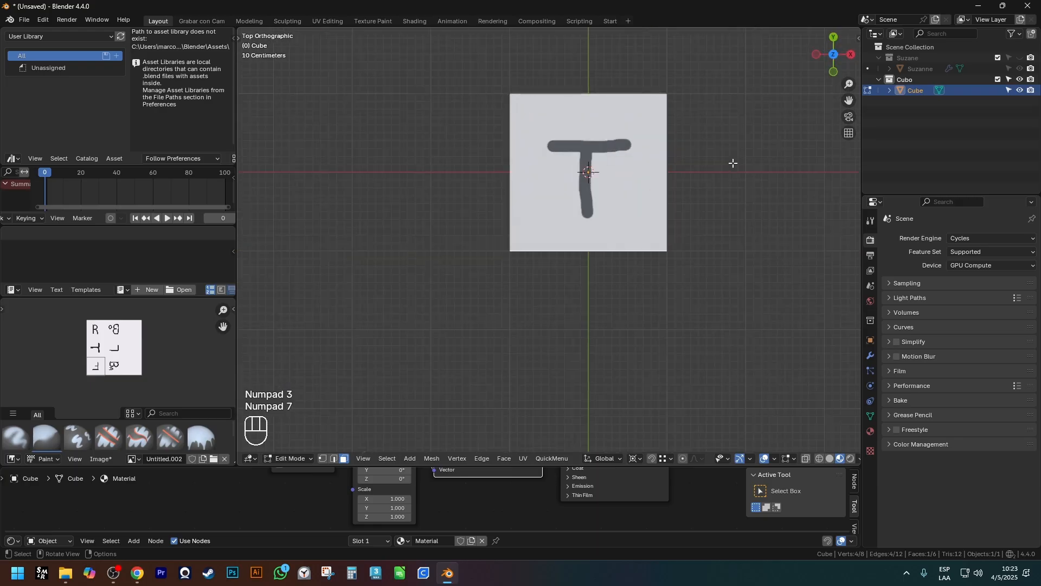
Orbit to an angled view of the F, T and R faces and snap back to the front orthographic view
shift+middle_drag(693, 171, 666, 152)
scroll(704, 237, down, 1)
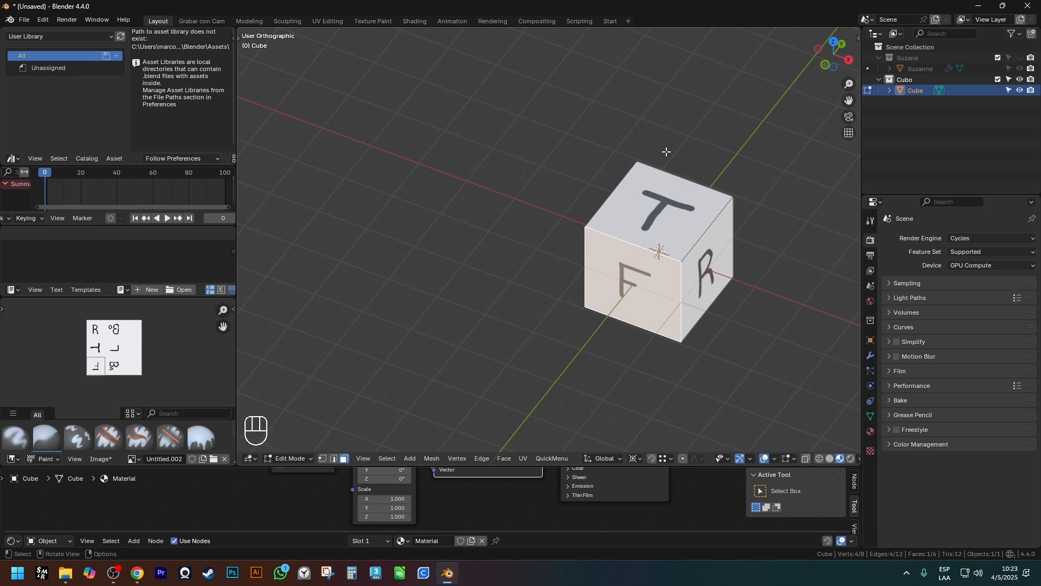
scroll(662, 160, down, 3)
alt+middle_drag(663, 160, 687, 137)
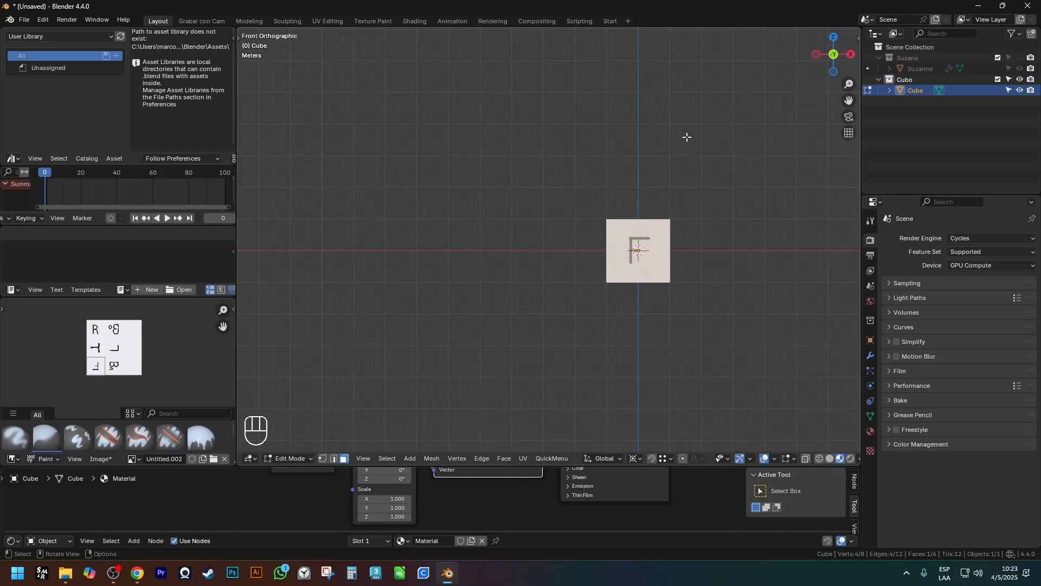
scroll(686, 236, up, 2)
key(1)
drag(637, 163, 711, 237)
shift+middle_drag(711, 237, 689, 231)
key(ctrl+b)
key(ctrl+b)
Bevel the edge between the T and R faces by 0.259 m, chamfer its front corner, and leave Edit Mode
key(2)
click(675, 168)
key(ctrl+b)
click(720, 202)
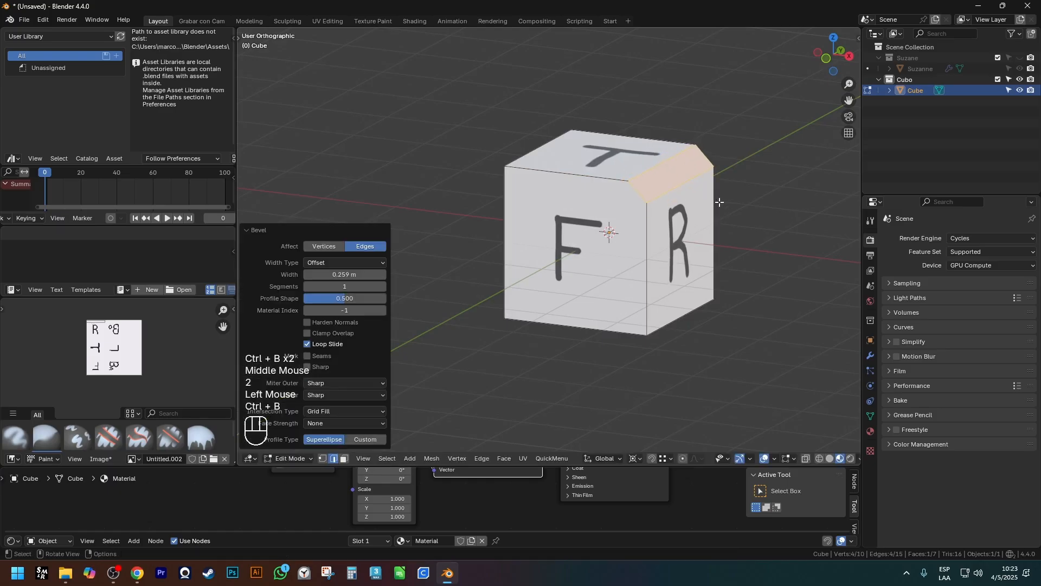
key(Tab)
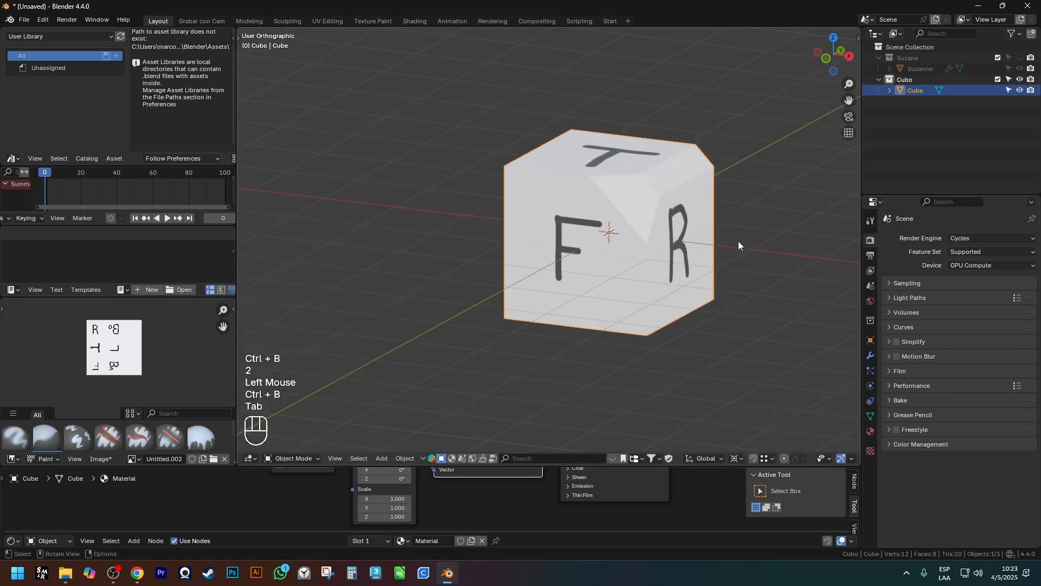
Select the cube's slanted corner face in Edit Mode and inspect it from the right side and from below
middle_drag(738, 246, 666, 246)
key(Tab)
key(3)
click(569, 217)
middle_drag(621, 218, 561, 198)
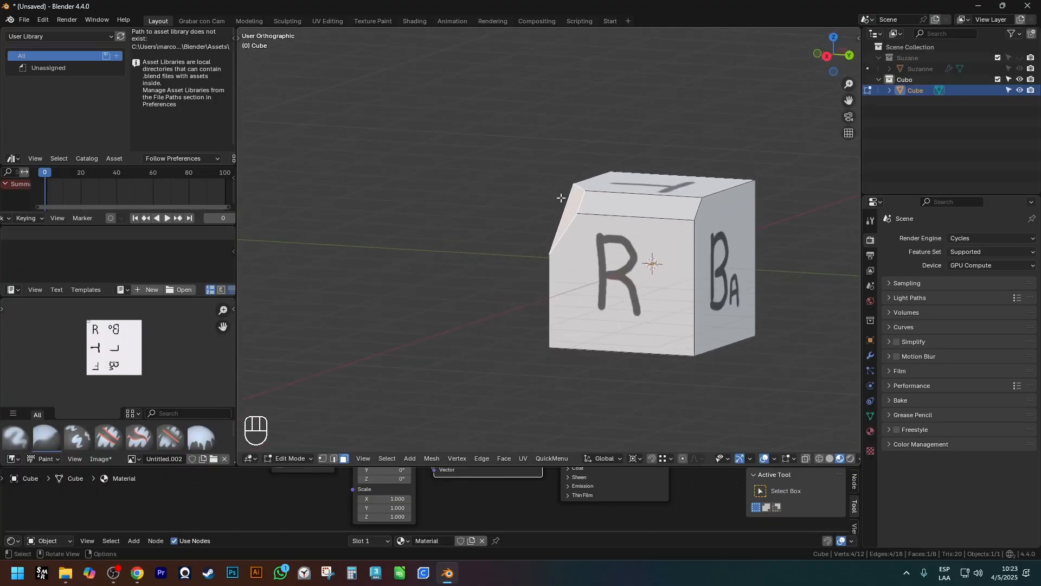
middle_drag(561, 198, 772, 170)
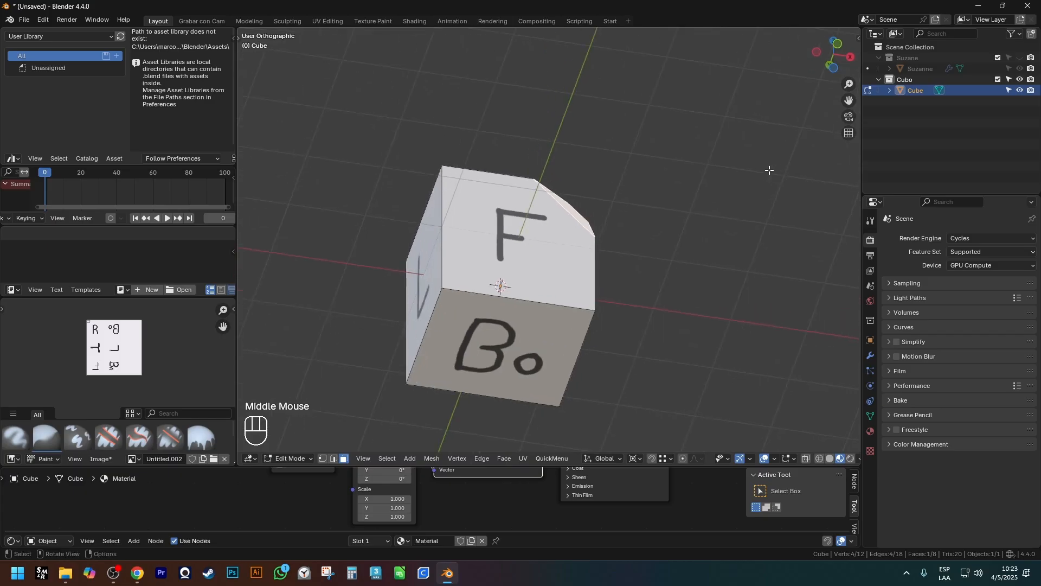
scroll(688, 193, down, 1)
shift+scroll(656, 199, down, 1)
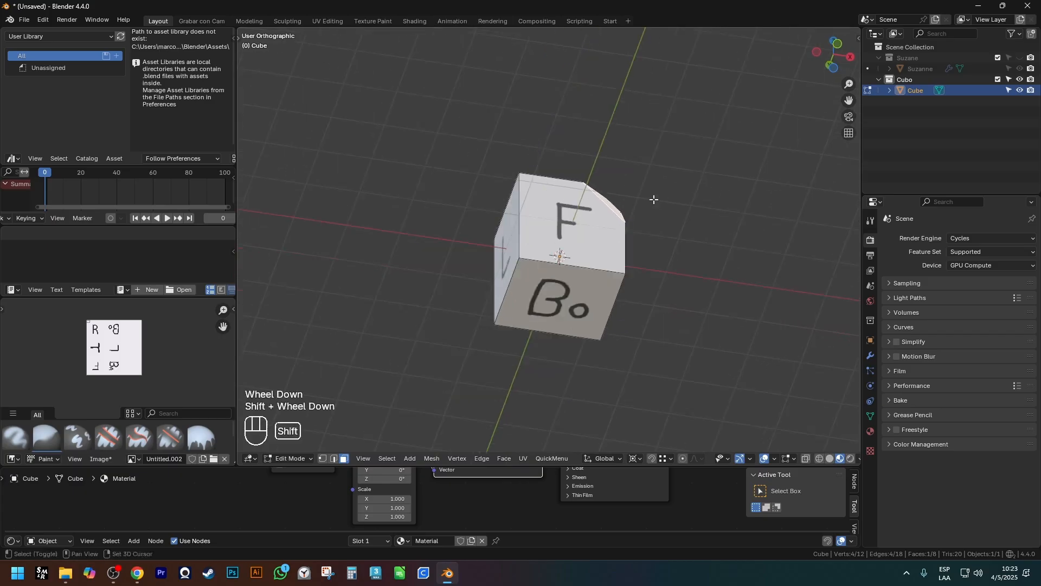
shift+middle_drag(653, 200, 697, 206)
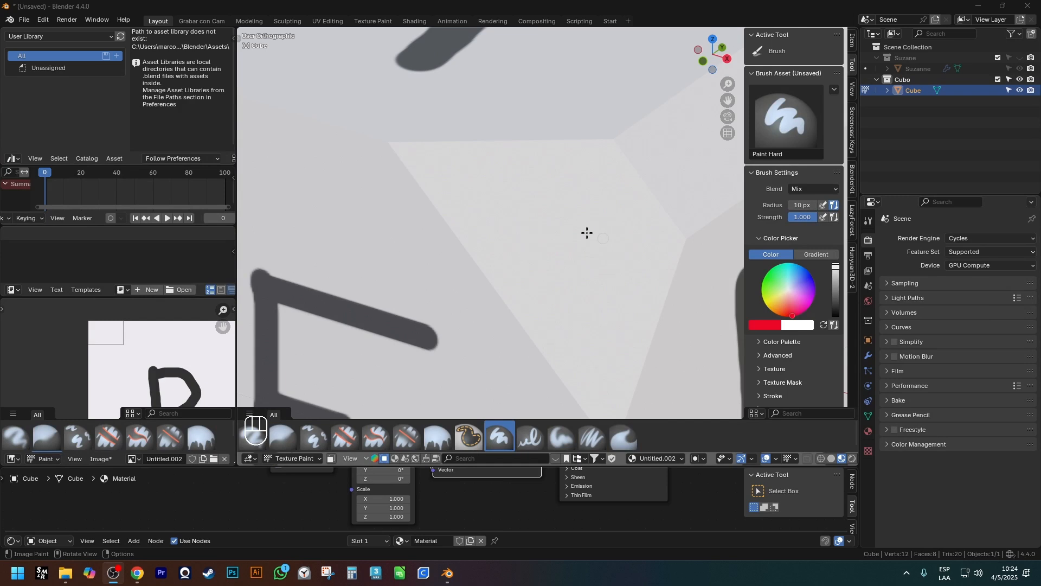
Paint a red spot on the slanted corner face with the 10 px Paint Hard brush and return to Object Mode
mouse_move(585, 230)
mouse_down()
mouse_move(553, 240)
mouse_move(602, 254)
mouse_move(575, 271)
mouse_up()
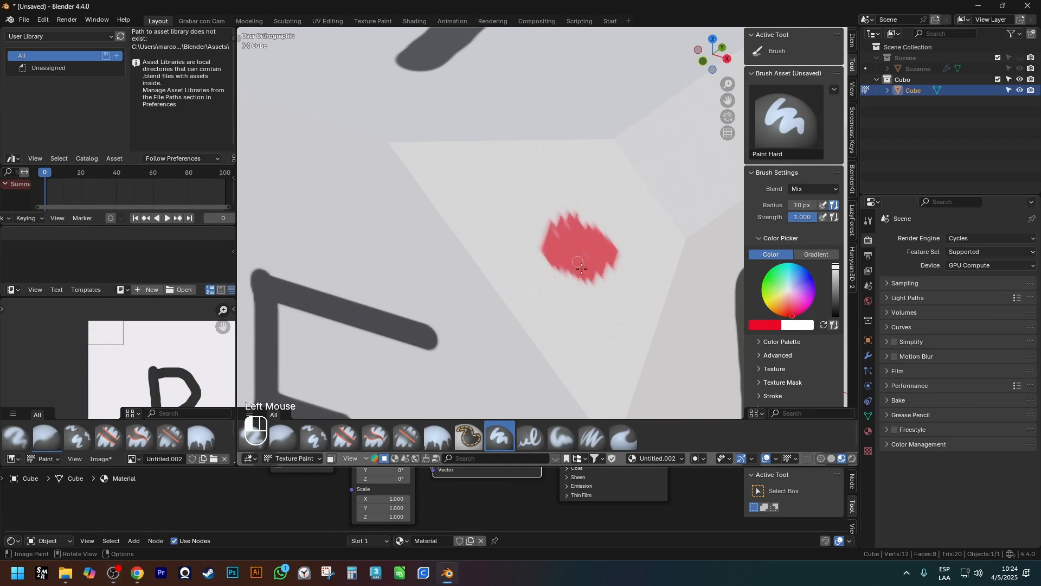
key(ctrl+Tab)
key(ctrl+Tab)
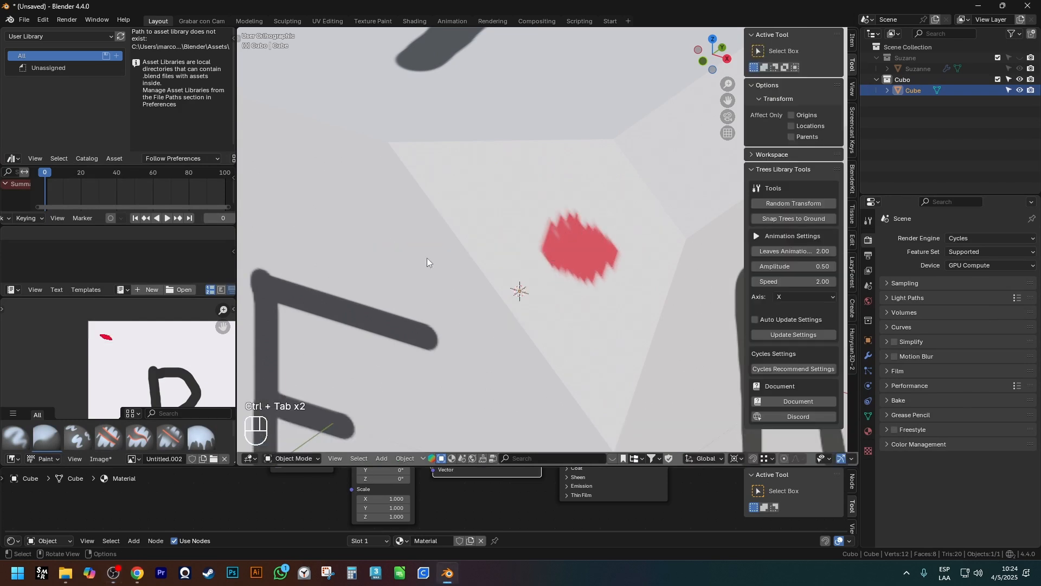
Enter face selection in Edit Mode and select the slanted corner face with the red spot
scroll(542, 262, down, 2)
mouse_move(542, 263)
alt+middle_down()
mouse_move(603, 249)
mouse_move(561, 216)
mouse_move(542, 243)
alt+middle_up()
scroll(571, 223, up, 2)
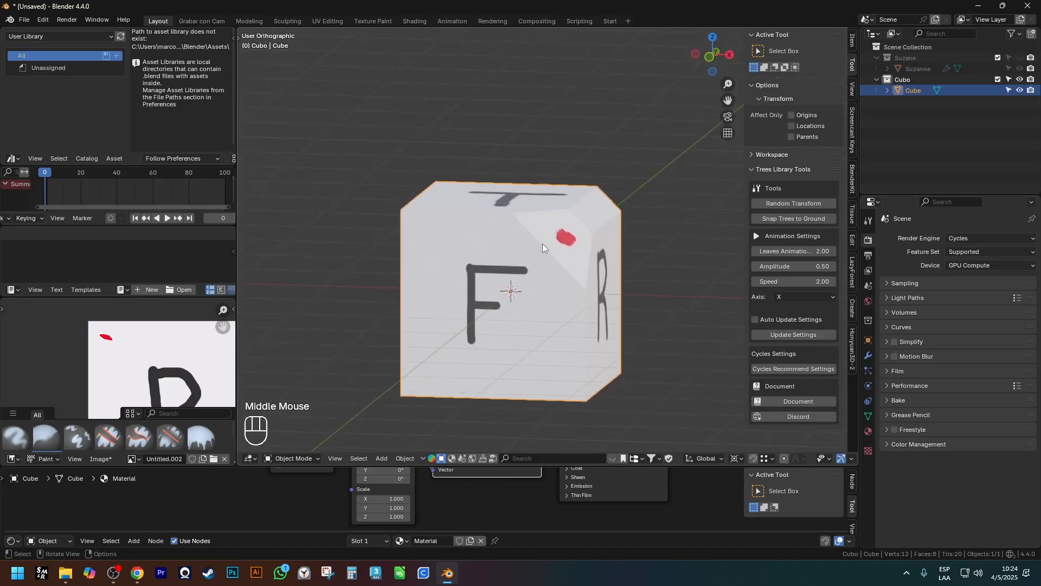
shift+scroll(544, 246, down, 1)
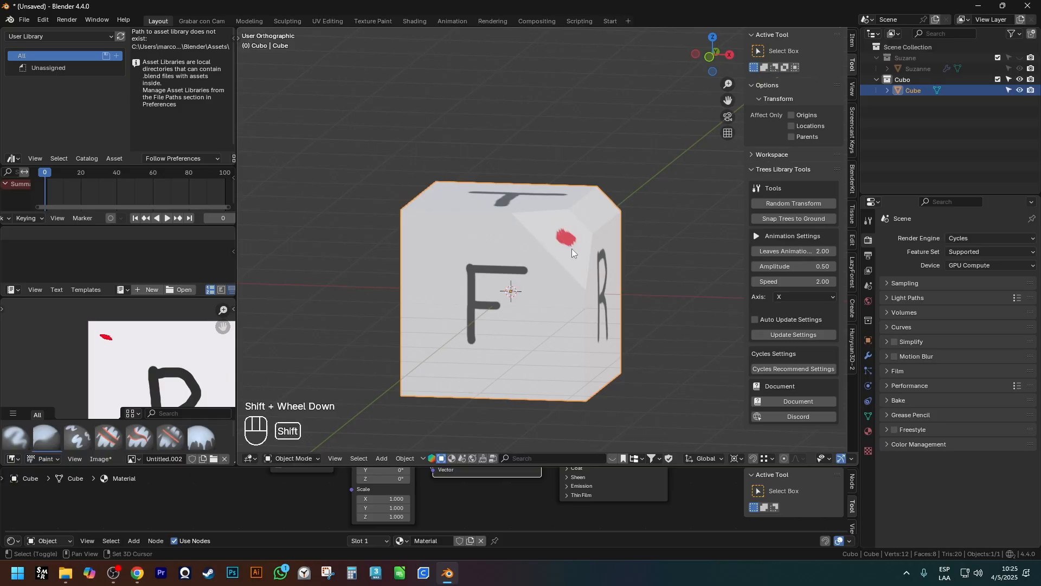
shift+middle_click(682, 200)
shift+middle_click(521, 235)
middle_drag(521, 235, 509, 287)
key(Tab)
key(3)
shift+middle_drag(527, 384, 617, 346)
click(617, 345)
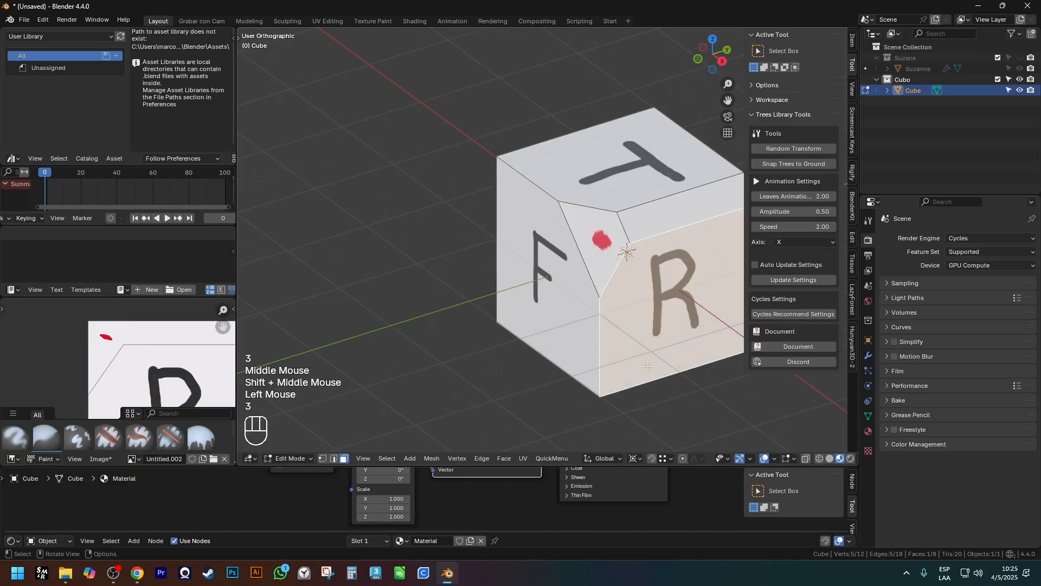
key(3)
click(598, 245)
From the front orthographic view, pan the cube sideways and align the view to the selected face's front axis
scroll(560, 379, down, 1)
middle_drag(560, 379, 652, 316)
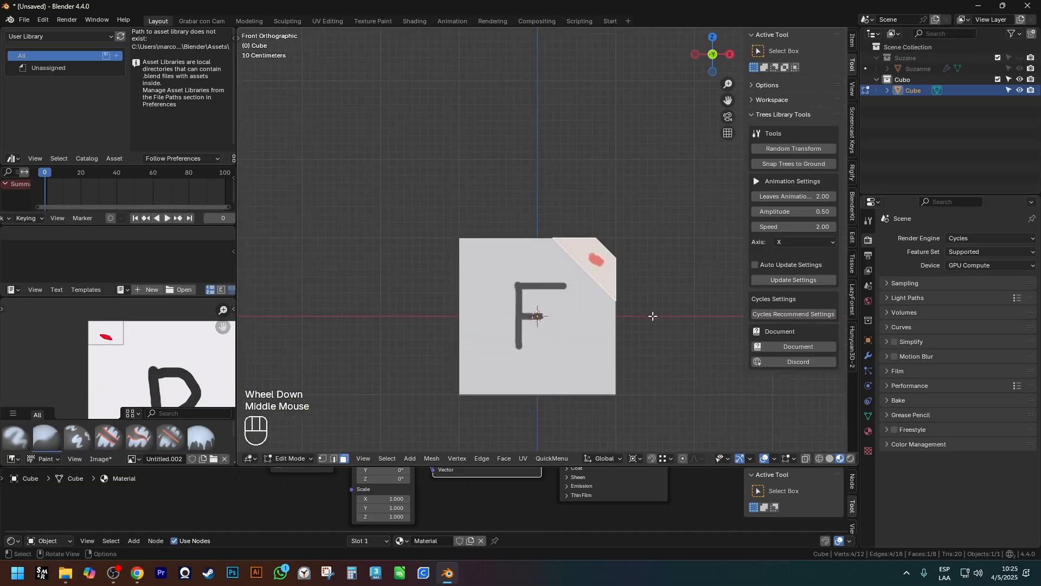
key(ctrl+KP_4)
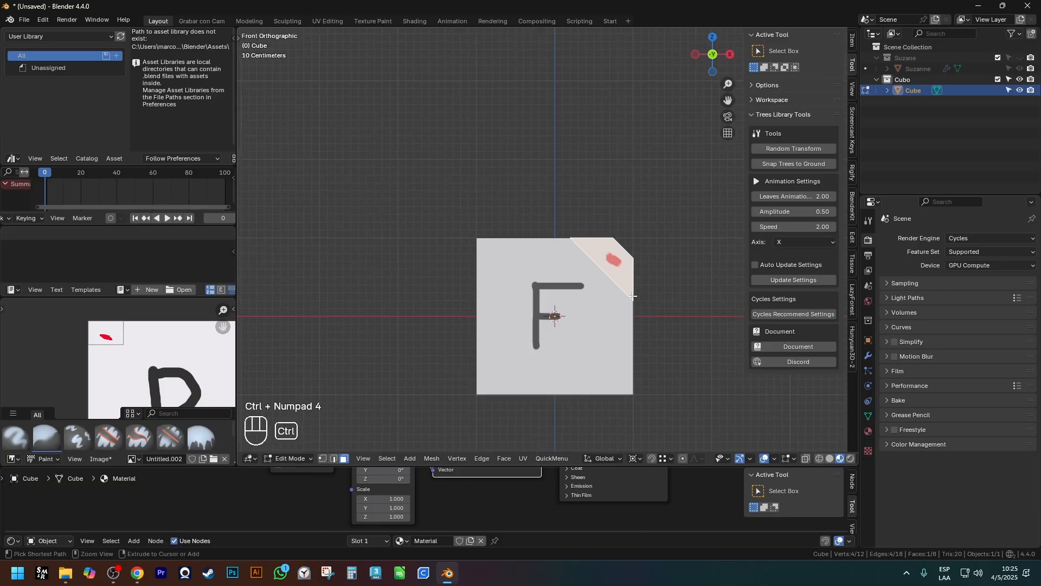
key(shift+KP_1)
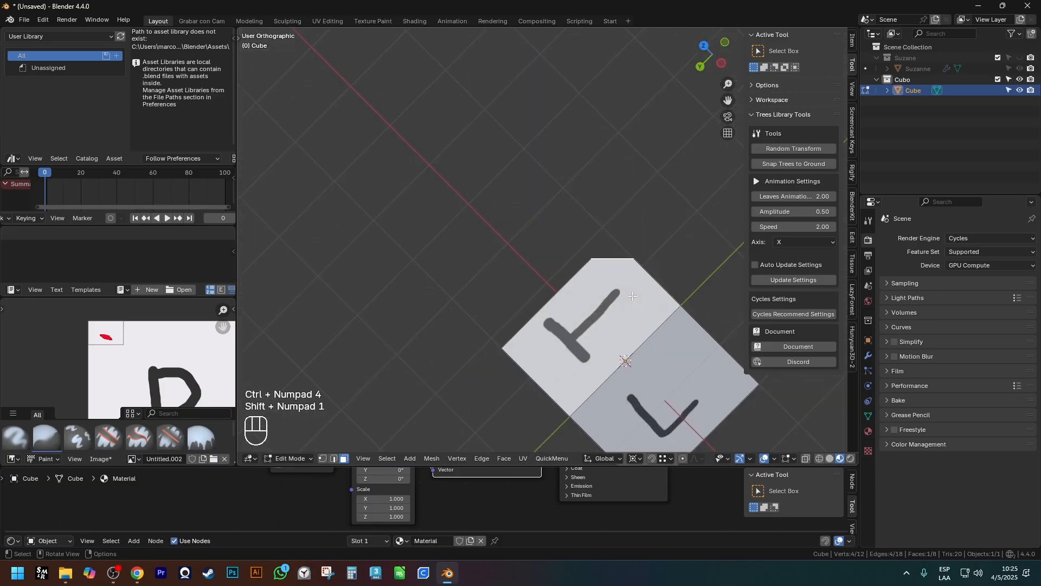
Apply the cube's Rotation & Scale in Object Mode and return to Edit Mode
key(Tab)
key(ctrl+a)
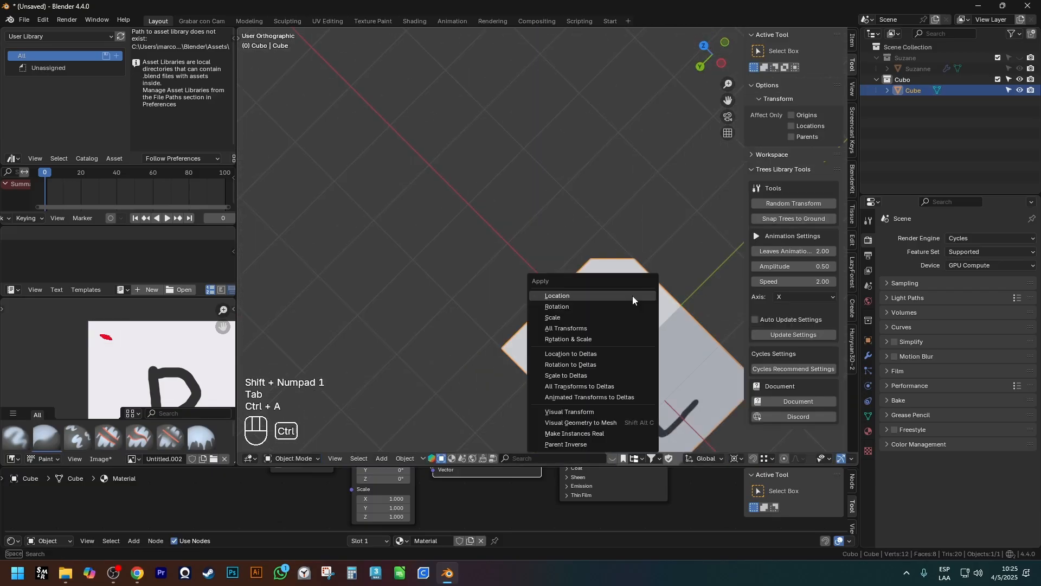
click(603, 337)
key(Tab)
Align the view to the selected red-marked face using its front, right and top orientations, ending on the top one
key(shift+KP_1)
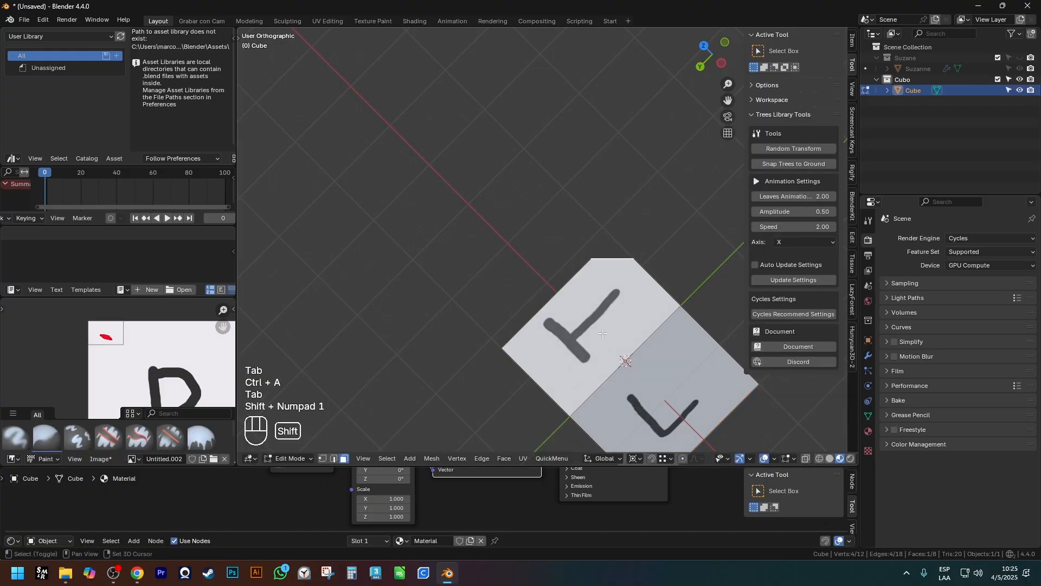
key(shift+KP_3)
key(shift+KP_7)
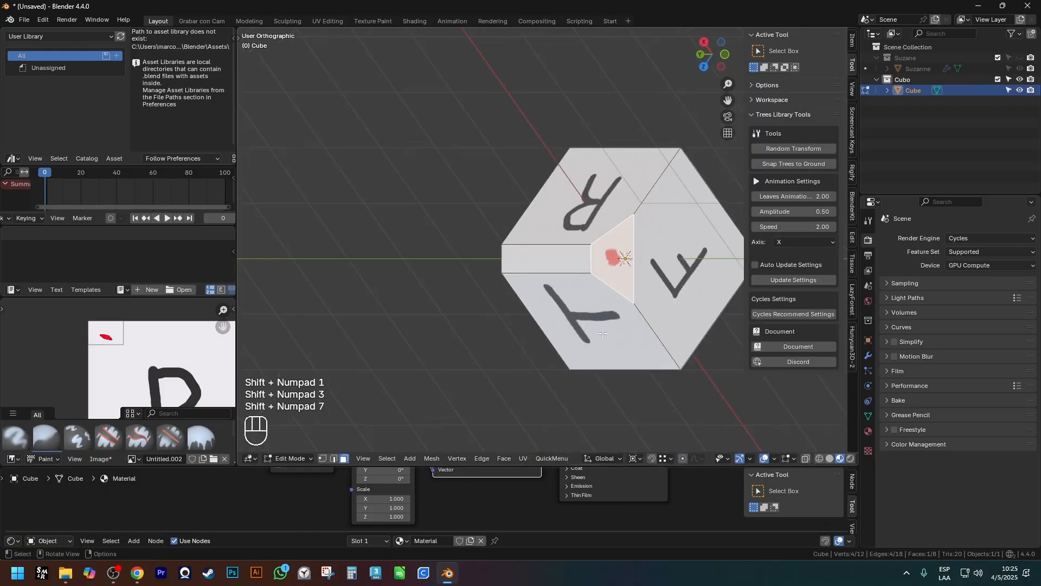
key(shift+KP_7)
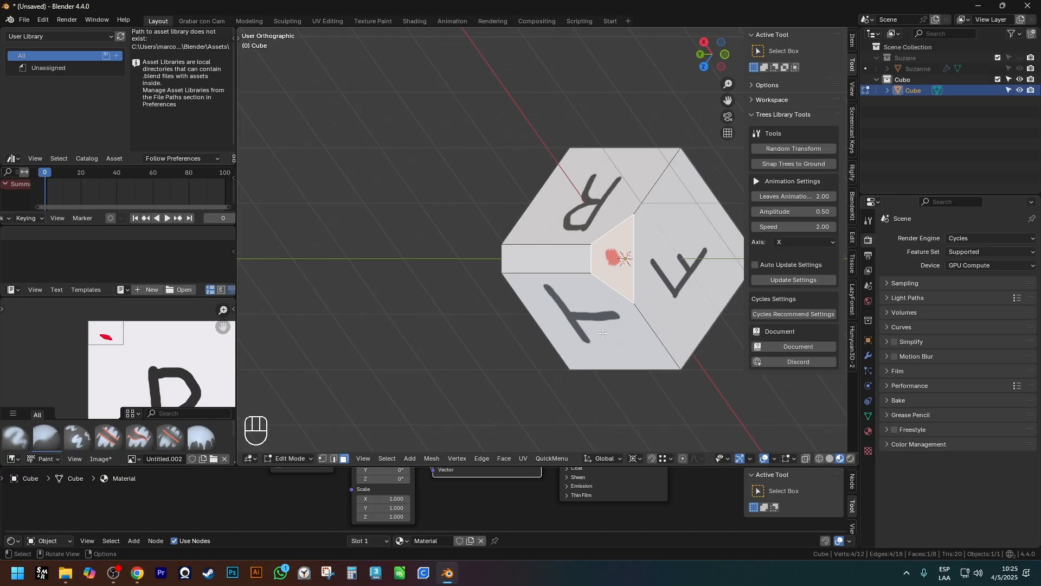
key(shift+KP_1)
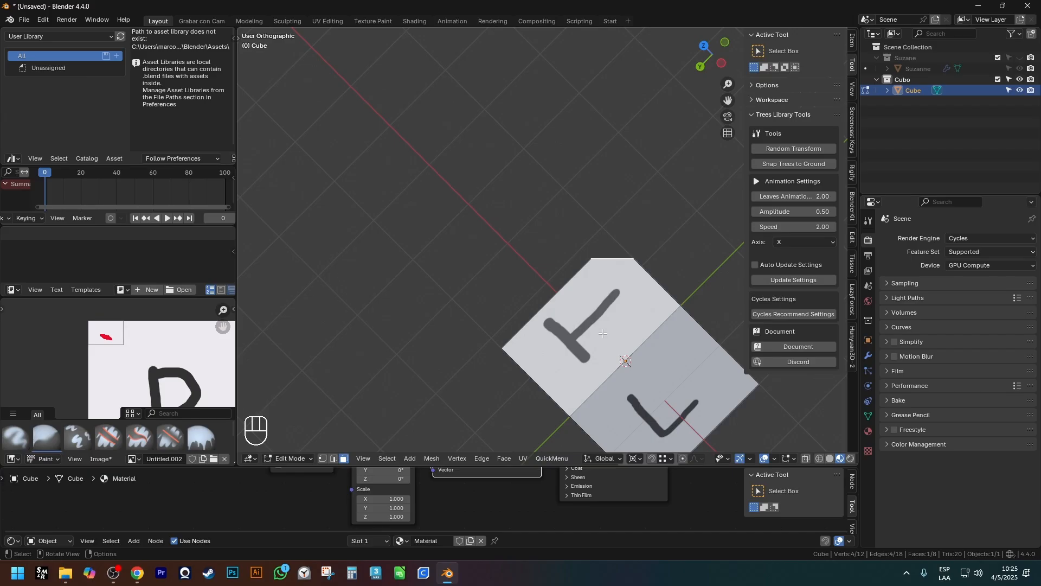
key(shift)
key(shift+KP_7)
Return to a standard view, switch to vertex selection, and select the cube's upper vertex where the front and left faces meet
scroll(603, 333, down, 1)
middle_drag(603, 333, 533, 232)
key(KP_1)
scroll(689, 255, down, 2)
key(2)
scroll(533, 232, up, 2)
key(1)
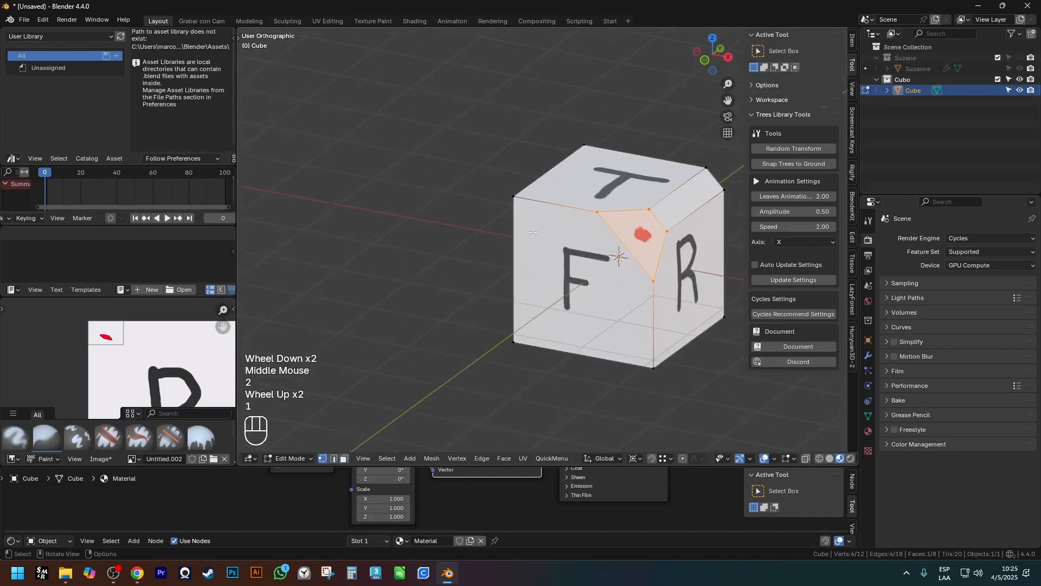
click(524, 197)
middle_drag(524, 196, 523, 209)
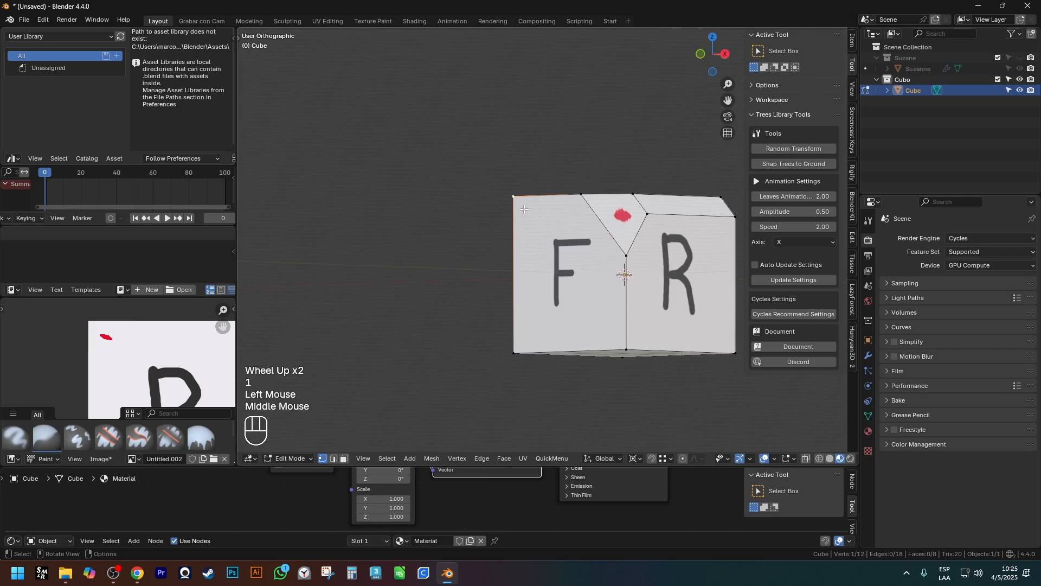
Align the view to the selected corner vertex, first along its front axis and finally straight onto it from its top axis
key(shift+KP_4)
key(shift+KP_1)
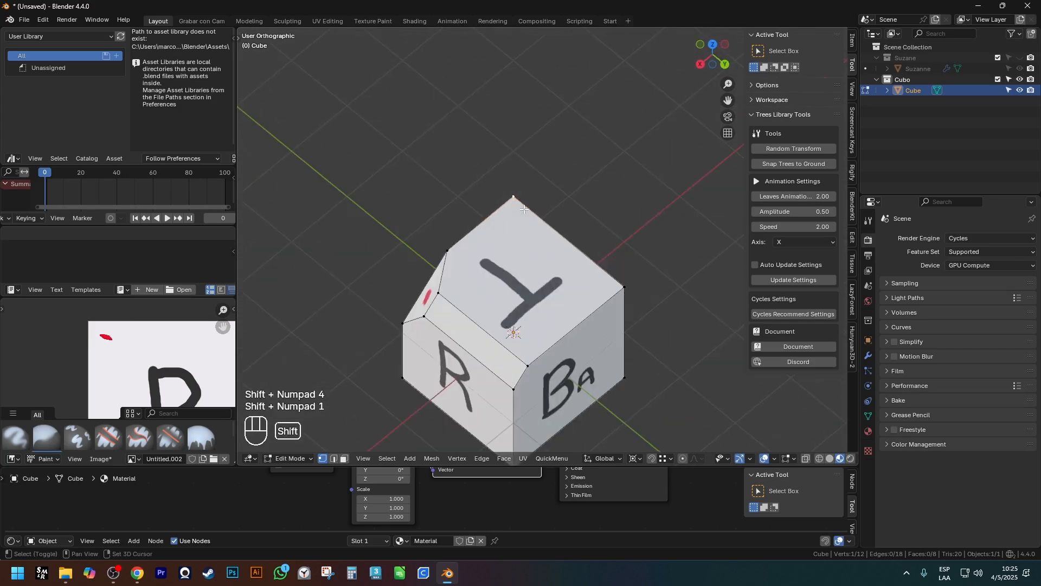
key(shift+KP_7)
scroll(524, 209, up, 2)
shift+middle_drag(524, 209, 527, 251)
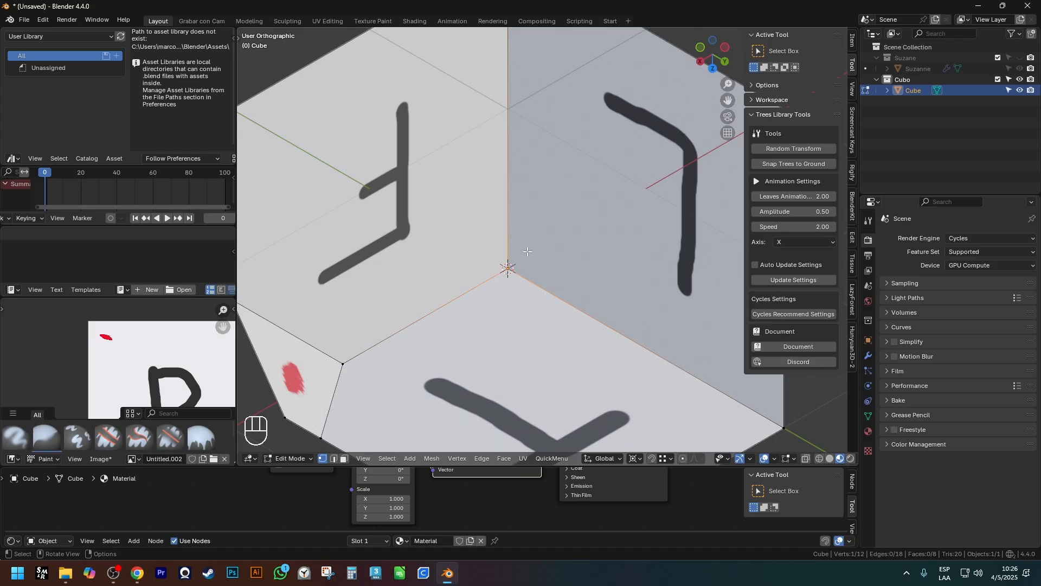
Return to the front orthographic view of the cube and switch to face selection
key(KP_1)
scroll(527, 251, down, 2)
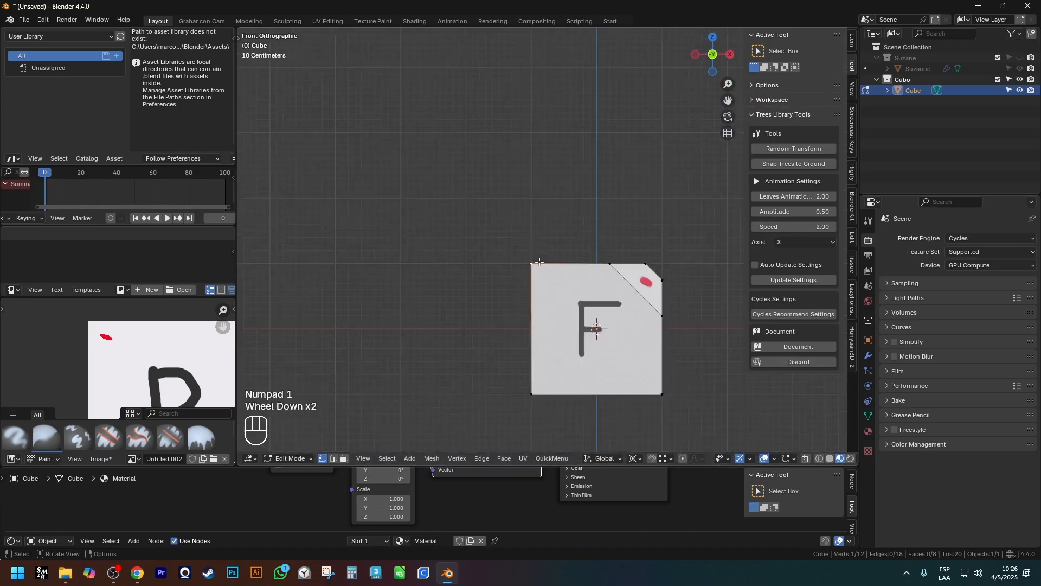
shift+middle_drag(527, 252, 370, 210)
scroll(369, 210, up, 2)
shift+middle_drag(444, 264, 539, 241)
key(3)
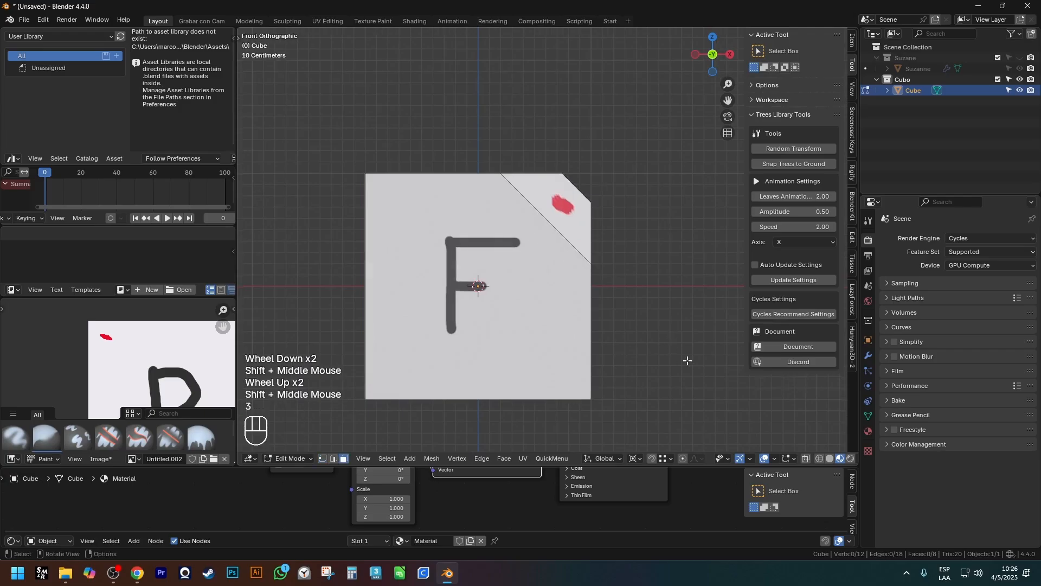
Turn on the vertex, split and face normals in the mesh edit overlays, keeping their size at 0.10
click(795, 458)
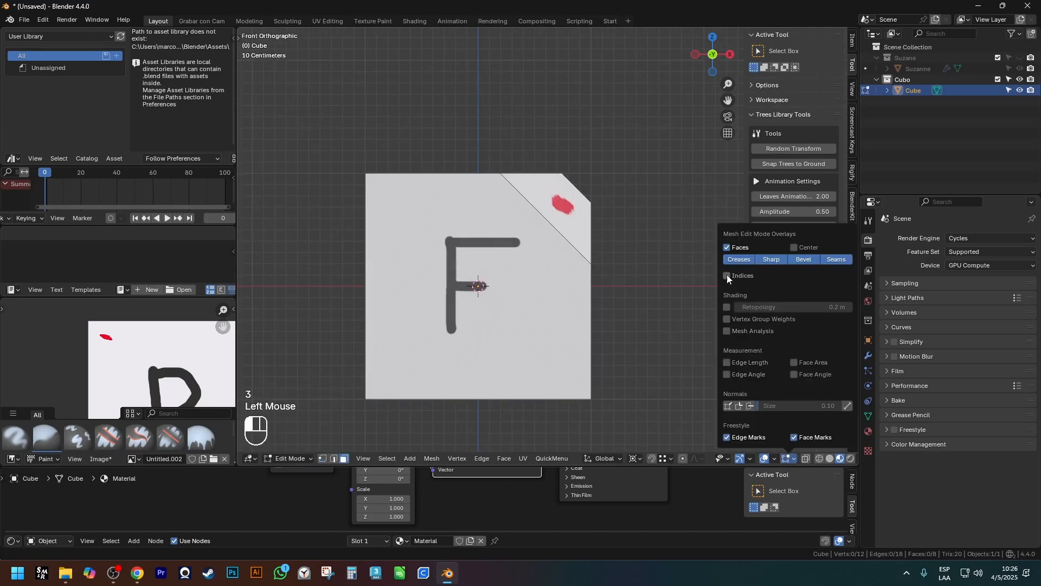
click(750, 405)
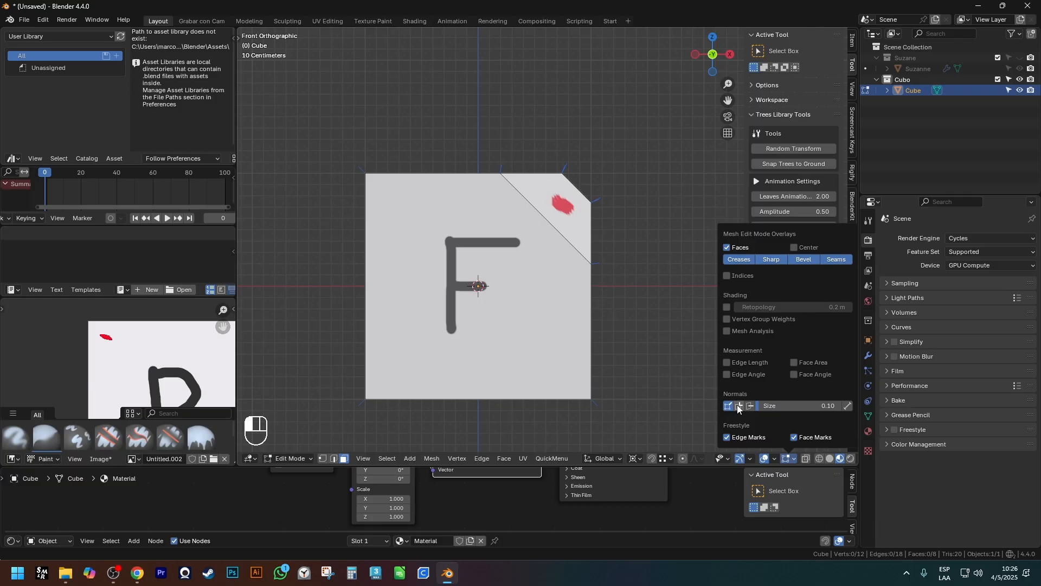
click(739, 406)
Select the red-marked corner face and examine its face normal up close from an oblique angle
mouse_move(604, 268)
middle_down()
mouse_move(542, 304)
mouse_move(576, 174)
mouse_move(577, 191)
mouse_move(630, 168)
middle_up()
scroll(576, 173, up, 2)
click(576, 173)
scroll(578, 190, up, 1)
scroll(630, 168, up, 3)
drag(662, 132, 541, 225)
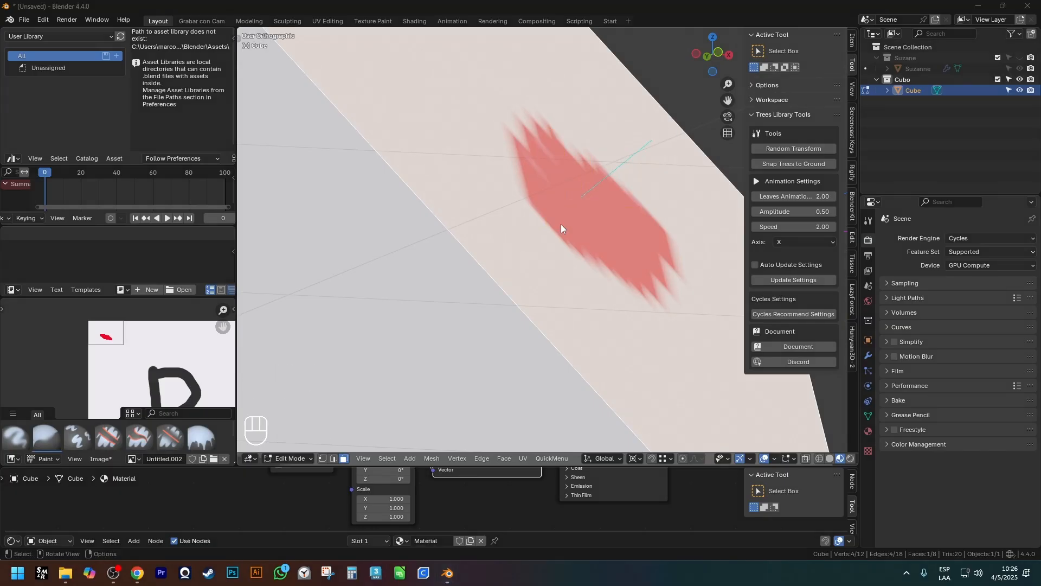
scroll(587, 208, down, 3)
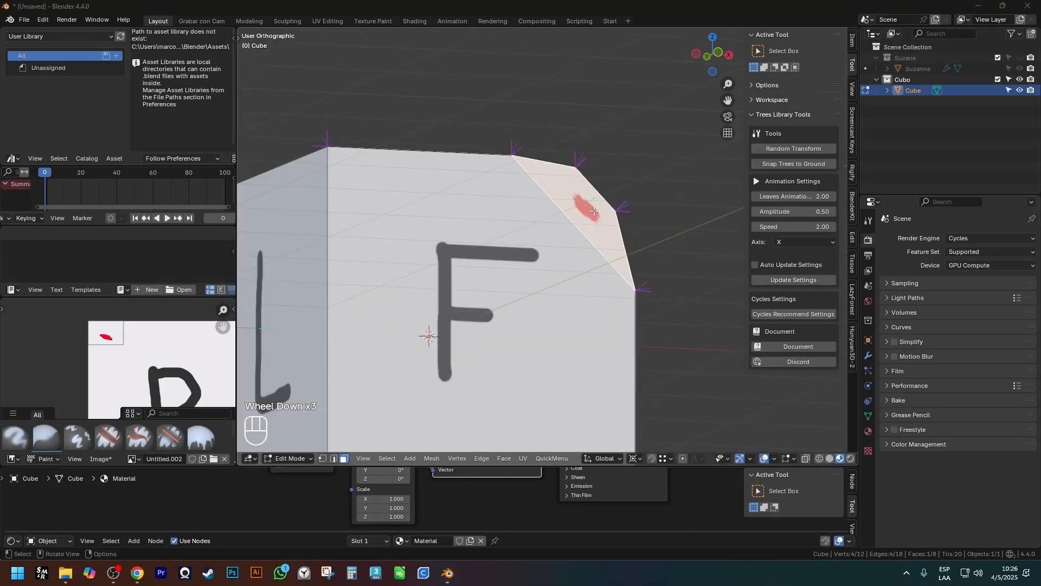
Reselect the red-marked face and align the view straight onto it from its top axis
click(594, 211)
shift+middle_drag(594, 211, 606, 196)
click(669, 227)
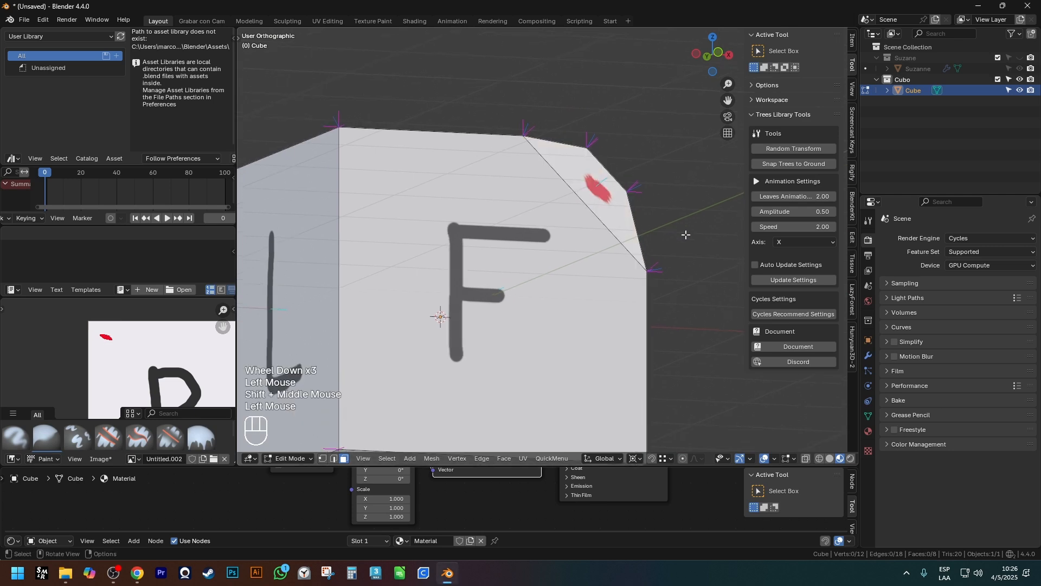
click(613, 203)
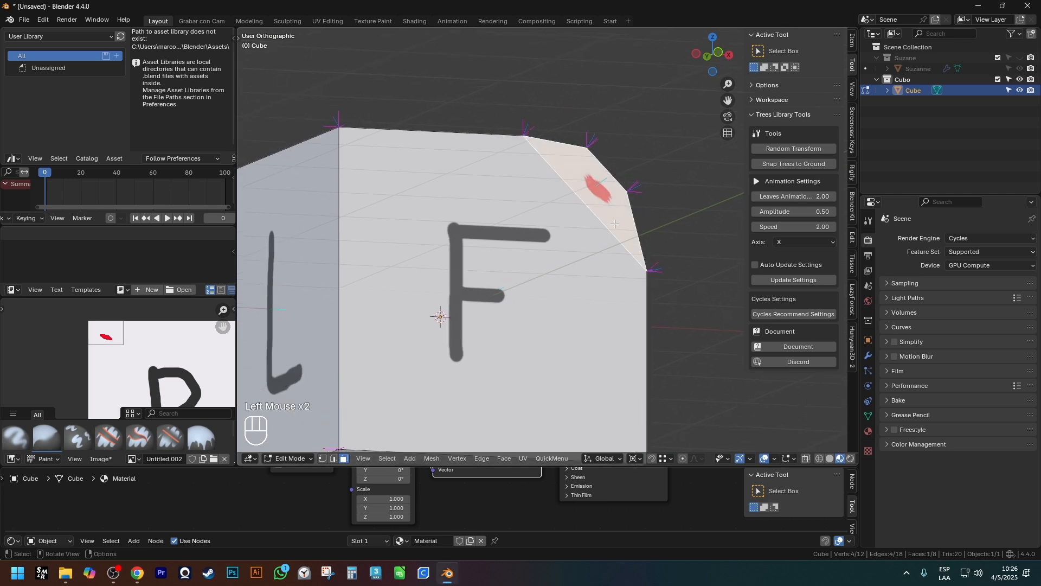
key(shift+KP_7)
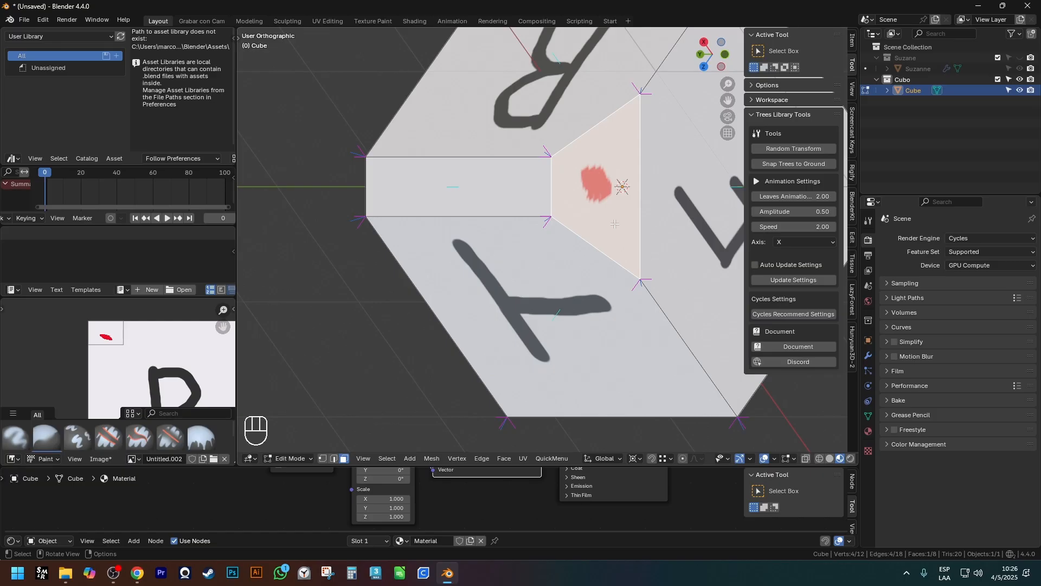
Switch to vertex selection and select the lower vertex where the front, right and bottom faces meet
scroll(554, 287, down, 2)
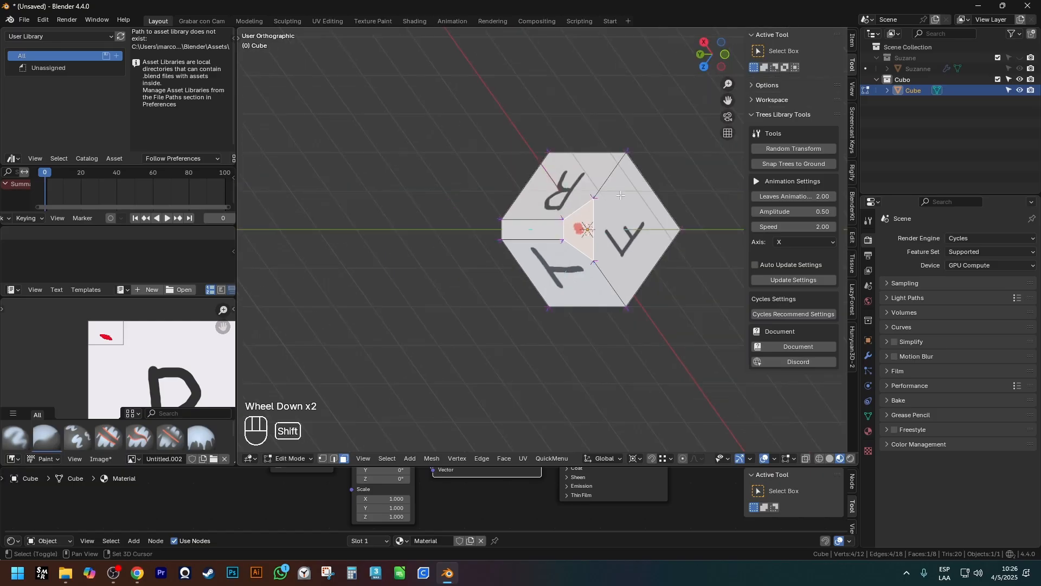
shift+middle_drag(563, 249, 539, 294)
scroll(606, 227, up, 1)
key(1)
scroll(607, 228, up, 1)
click(581, 188)
middle_drag(581, 189, 556, 182)
key(KP_1)
scroll(564, 200, down, 2)
scroll(583, 174, up, 2)
ctrl+scroll(556, 181, up, 2)
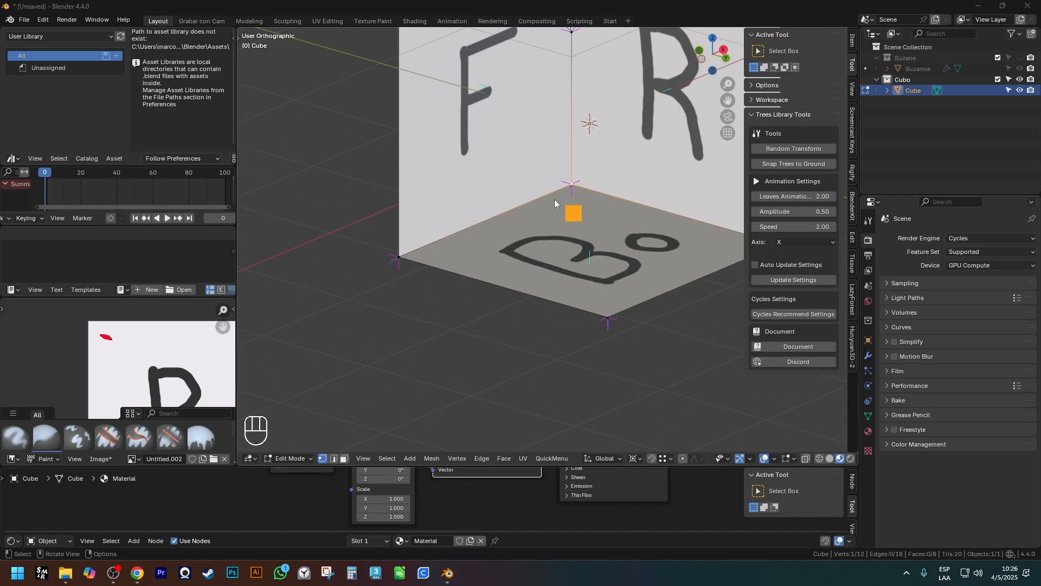
Examine the lower corner vertex's normals up close, and align the view to that vertex from its top axis
scroll(554, 199, down, 1)
key(1)
scroll(575, 179, up, 3)
middle_drag(554, 200, 600, 196)
click(600, 197)
scroll(612, 188, up, 3)
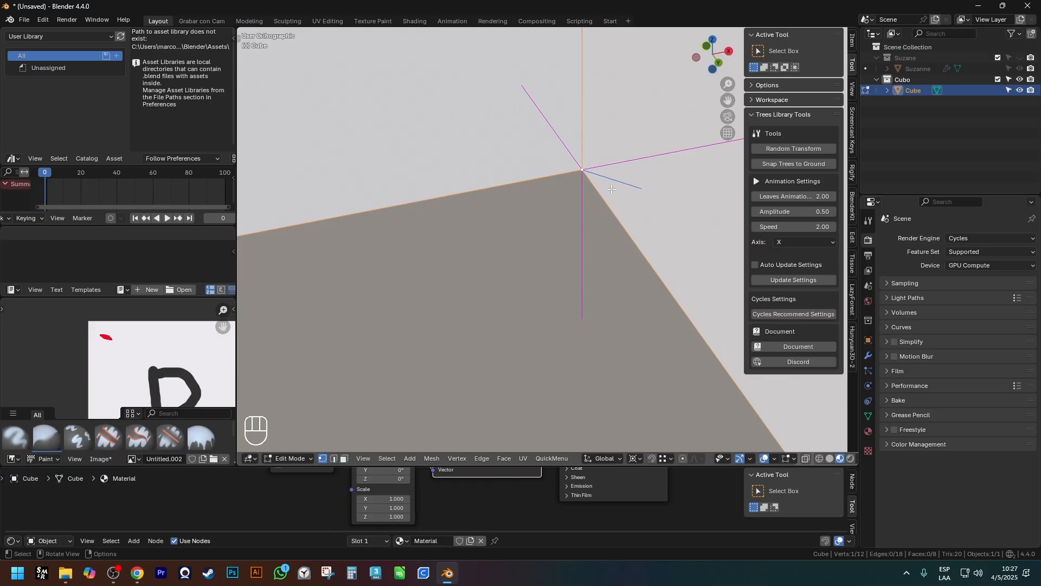
click(582, 170)
click(582, 170)
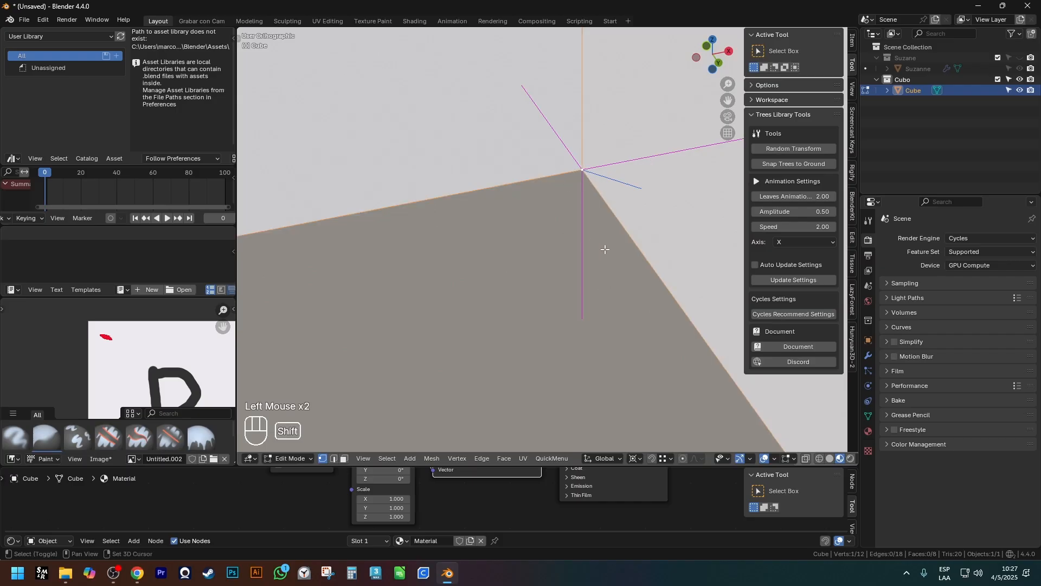
key(shift+KP_7)
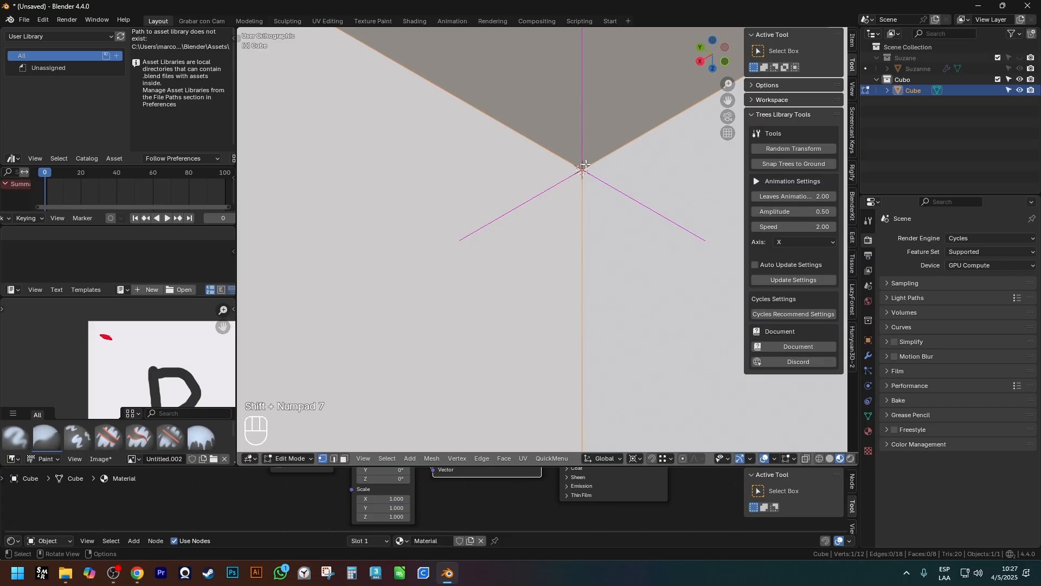
Split the 3D viewport in two and examine the corner vertex's normals from the side in the second viewport
drag(855, 30, 605, 164)
scroll(748, 228, down, 2)
middle_drag(769, 254, 723, 193)
scroll(722, 193, up, 1)
drag(646, 144, 728, 244)
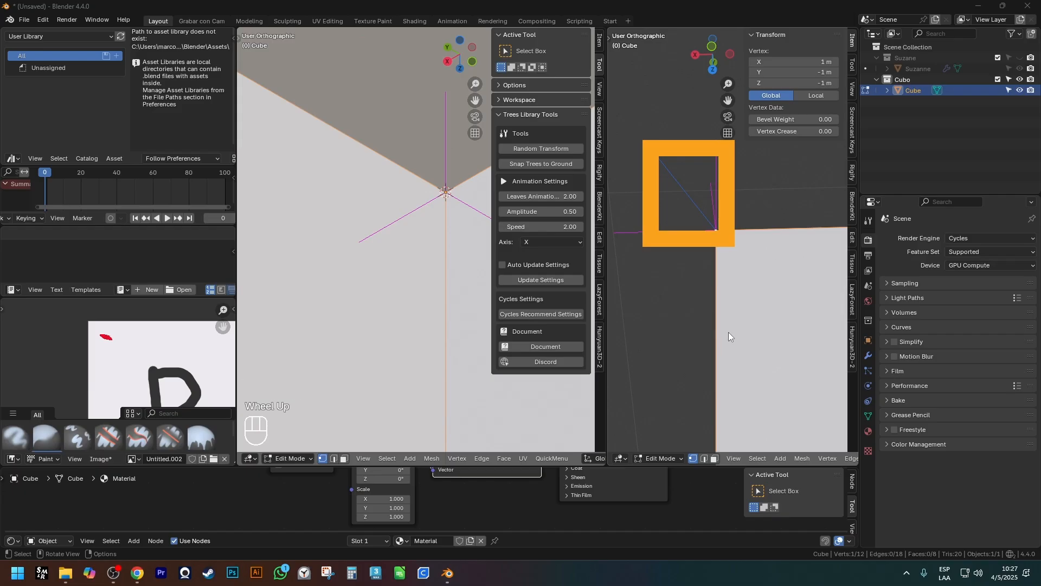
drag(698, 124, 733, 252)
drag(608, 215, 748, 251)
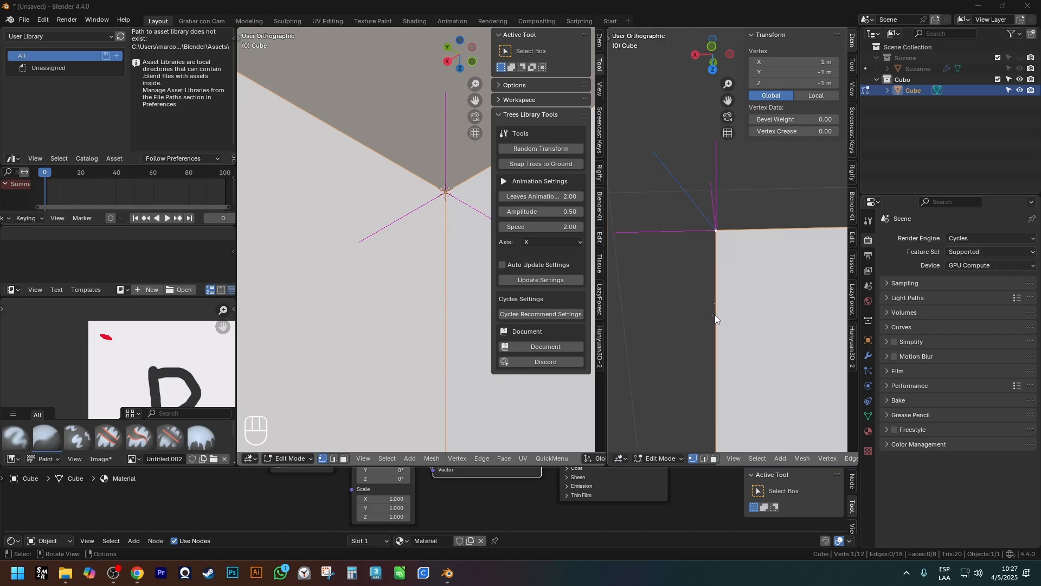
Select the cube's lower front edge in edge selection, and merge the two 3D viewports back into one
drag(606, 29, 670, 36)
key(2)
click(599, 250)
drag(856, 71, 854, 56)
drag(807, 30, 853, 38)
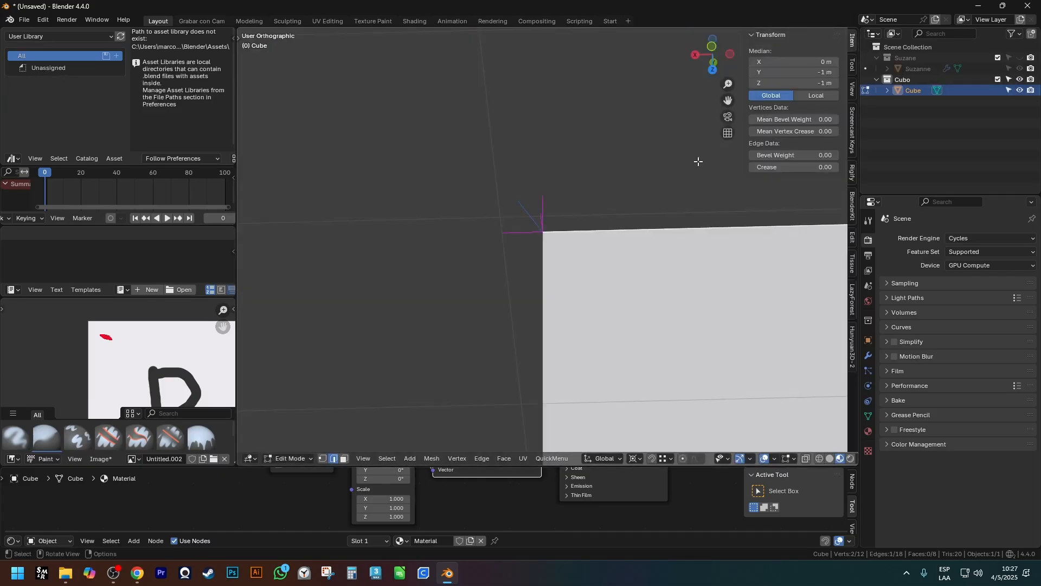
Select the vertical edge between the front and right faces
middle_drag(699, 160, 575, 262)
click(589, 320)
middle_drag(575, 263, 478, 306)
scroll(589, 226, up, 1)
shift+middle_drag(589, 226, 542, 92)
scroll(567, 158, down, 1)
key(g)
right_click(517, 139)
Align the view straight onto the selected vertical edge from its top axis
scroll(527, 72, up, 6)
scroll(567, 120, down, 2)
scroll(566, 120, down, 1)
key(shift+KP_7)
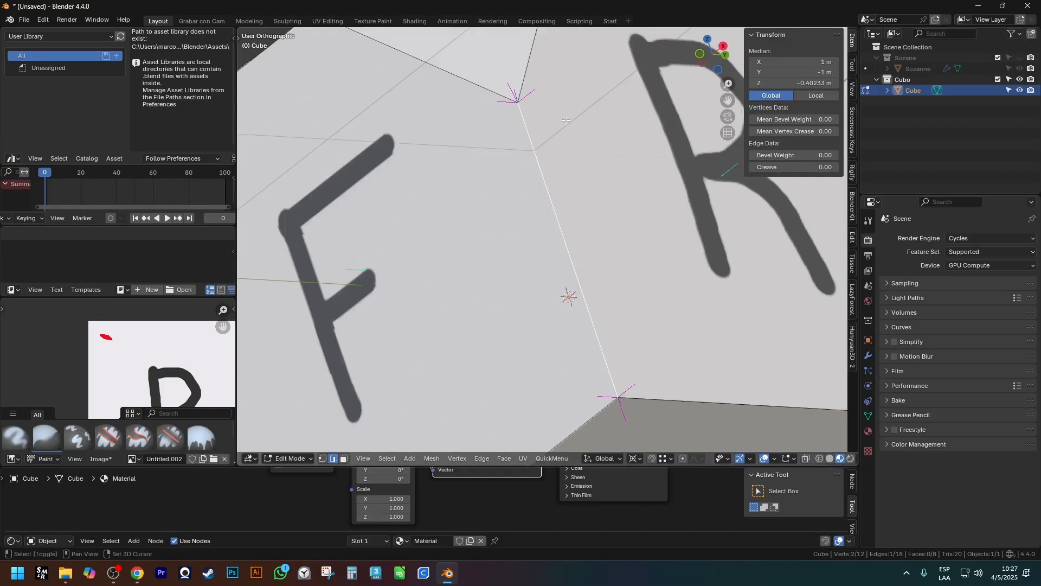
scroll(565, 123, down, 6)
shift+scroll(592, 124, up, 4)
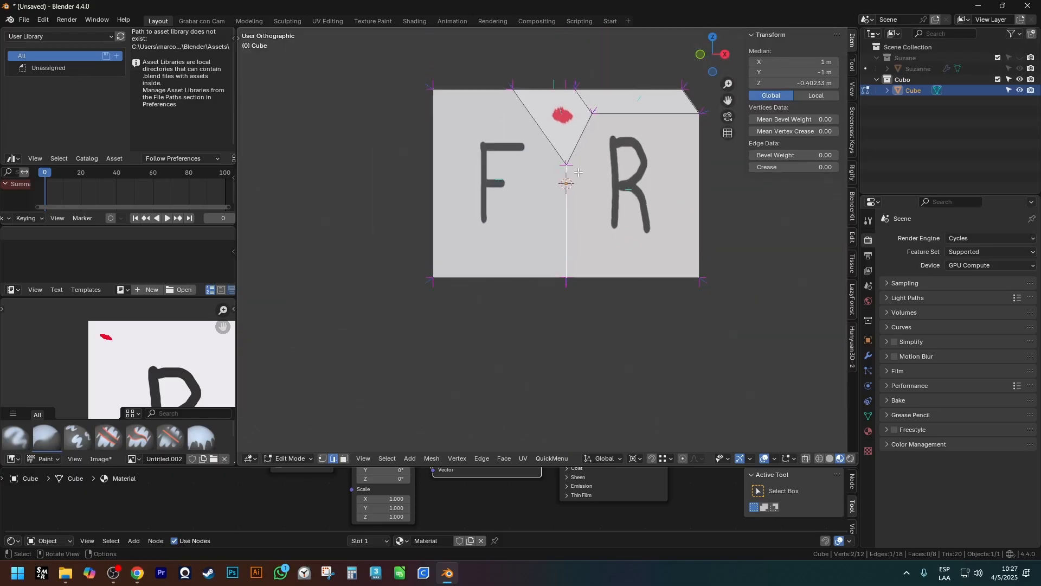
scroll(562, 232, up, 4)
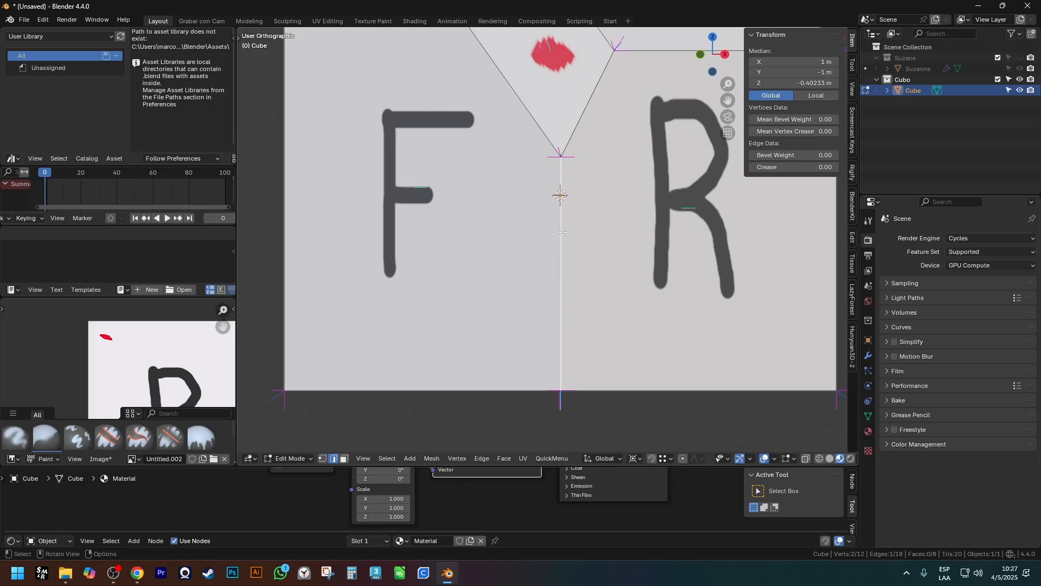
Examine the normals at both ends of the vertical edge from the side, and return to the edge-aligned view
middle_drag(563, 233, 520, 168)
scroll(548, 183, up, 5)
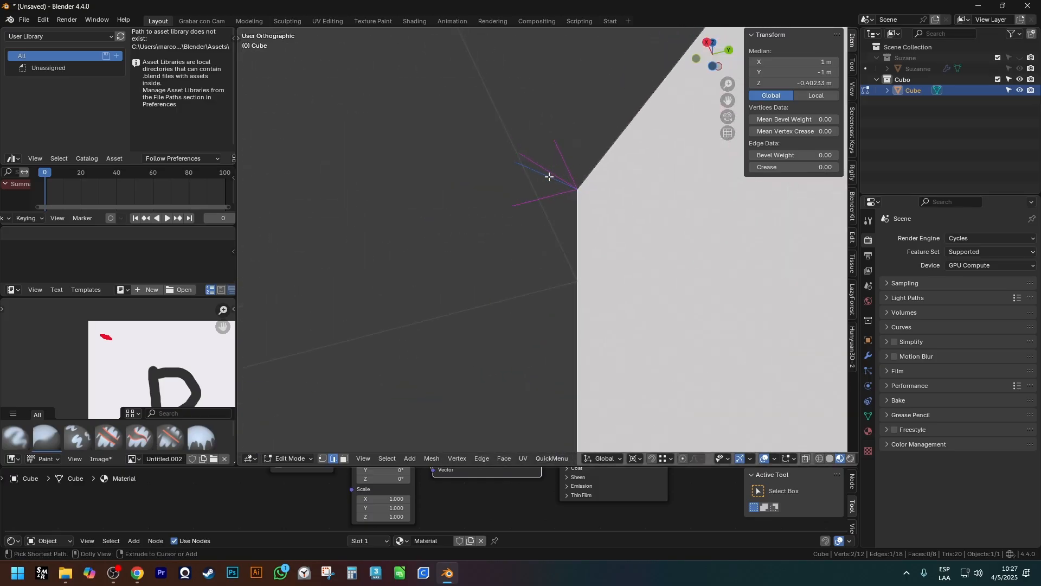
scroll(567, 160, down, 3)
mouse_move(566, 153)
mouse_down()
mouse_move(552, 123)
mouse_move(521, 165)
mouse_move(531, 133)
mouse_up()
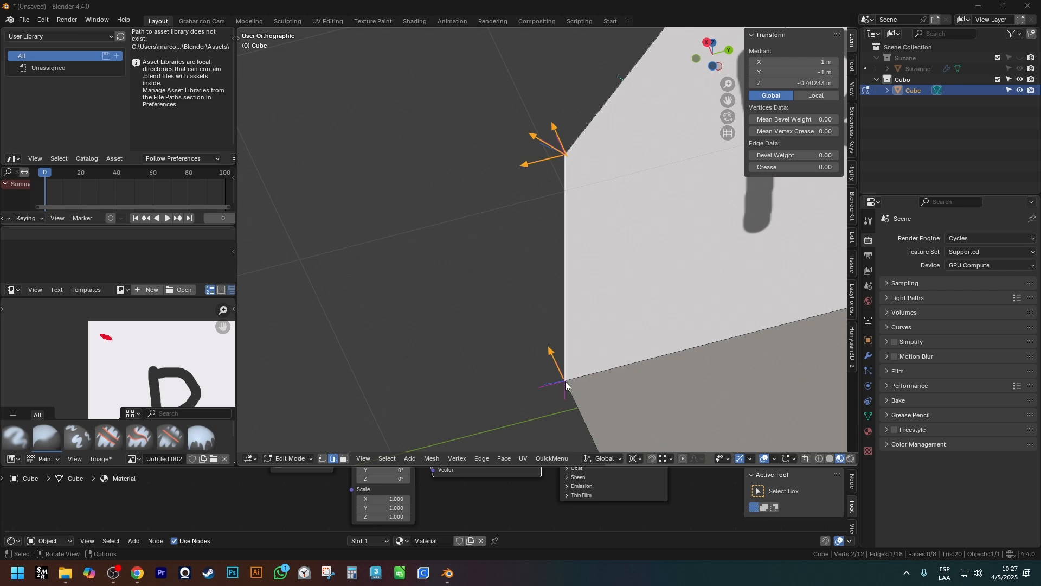
drag(566, 384, 527, 386)
drag(565, 260, 459, 253)
middle_drag(570, 290, 610, 320)
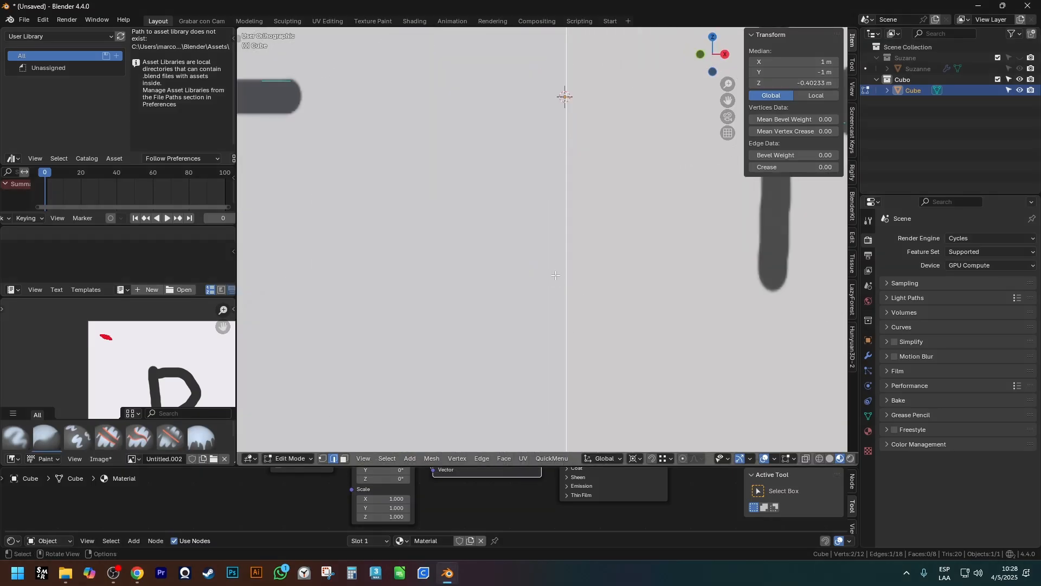
scroll(559, 221, down, 7)
scroll(585, 222, up, 3)
scroll(584, 223, down, 4)
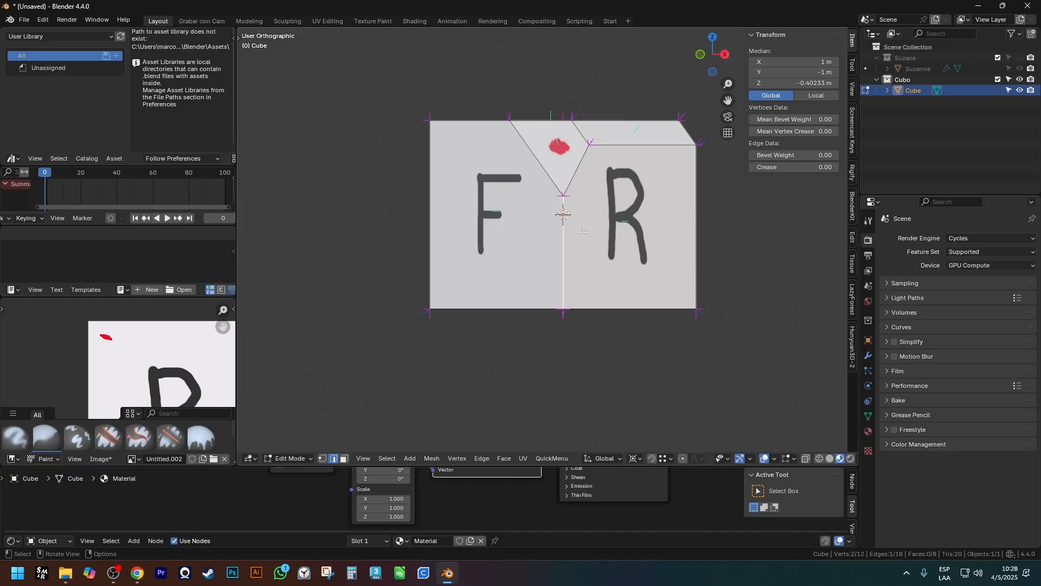
Pick the bevelled strip above the R face in face selection, and turn off the normals in the mesh edit overlays
key(3)
scroll(600, 151, down, 4)
click(616, 142)
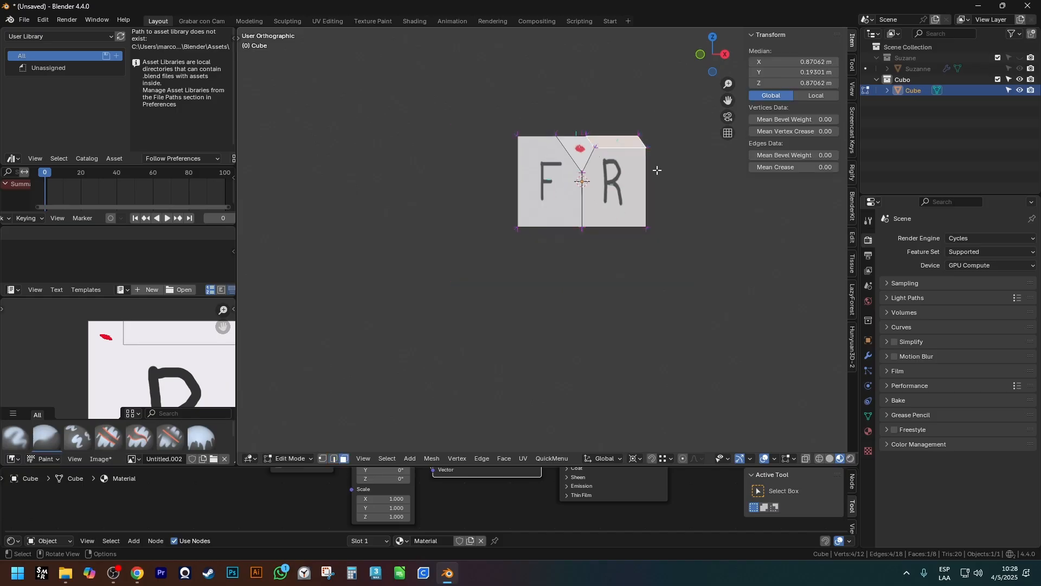
scroll(661, 173, down, 1)
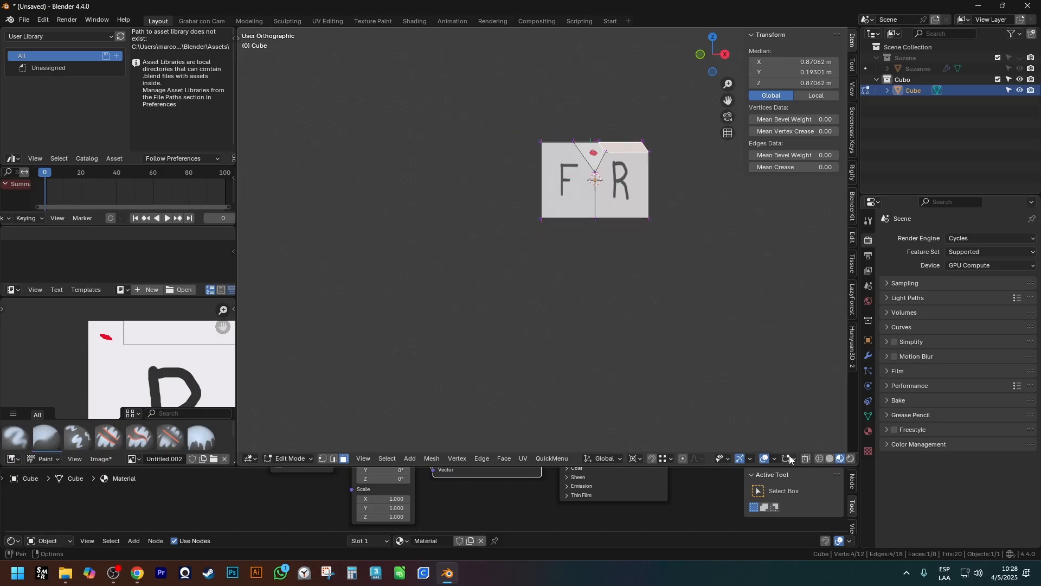
click(787, 457)
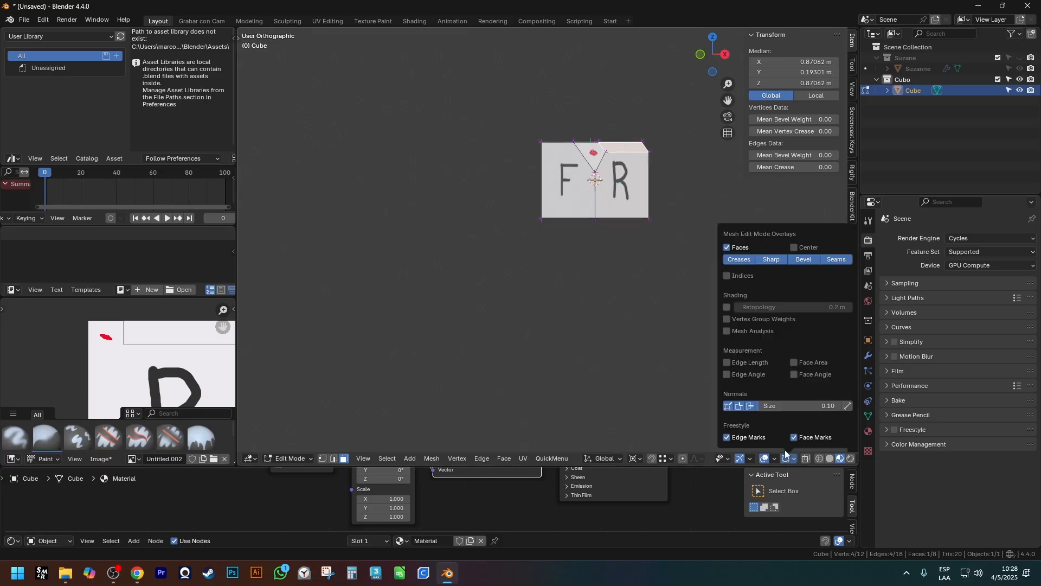
click(750, 406)
Select the red-marked corner face and bring it into a close side view
scroll(575, 171, up, 3)
middle_drag(596, 144, 568, 163)
click(606, 143)
scroll(593, 163, up, 5)
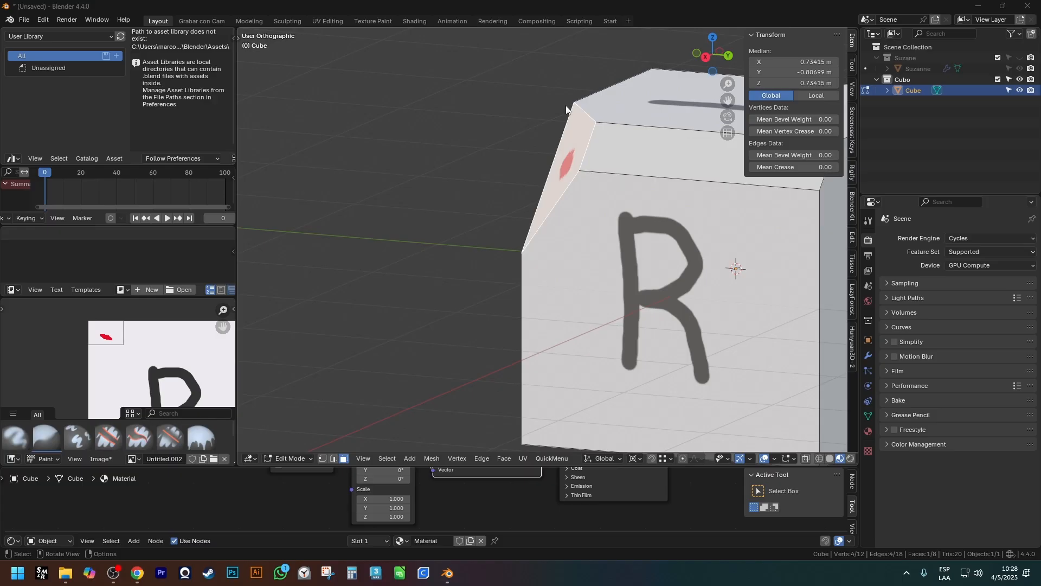
middle_drag(607, 171, 622, 176)
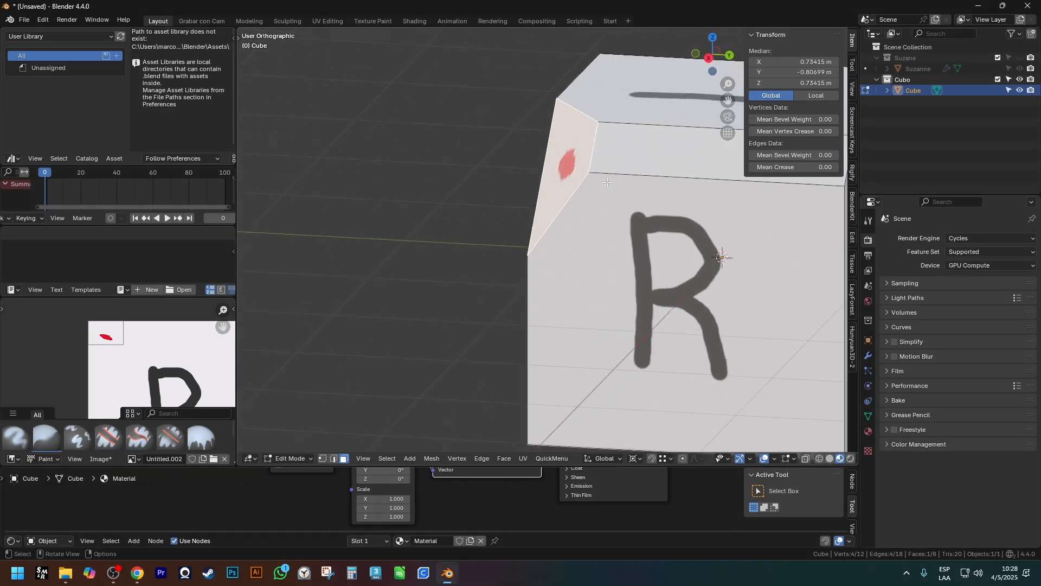
Try to extrude the red-marked face in place and scale the new face
key(e)
right_click(705, 282)
key(s)
right_click(682, 351)
key(ctrl+z)
key(e)
right_click(656, 398)
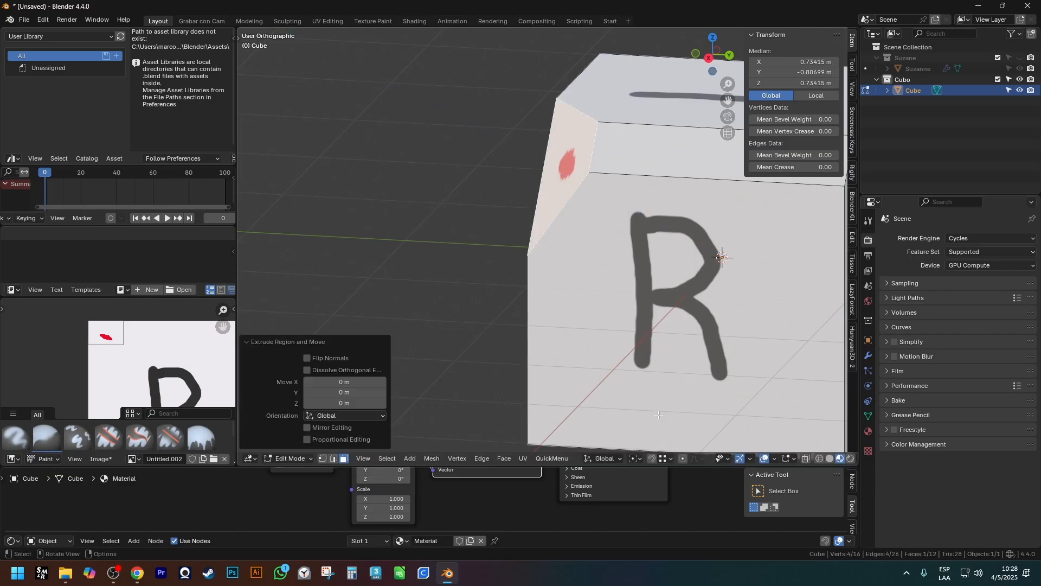
key(s)
click(602, 297)
mouse_move(554, 280)
middle_down()
mouse_move(638, 277)
mouse_move(564, 278)
mouse_move(533, 260)
mouse_move(578, 205)
mouse_move(609, 189)
mouse_move(735, 232)
mouse_move(438, 279)
middle_up()
Undo the extrude and scale attempts while trying Solid shading, and restore Material Preview shading
key(z)
click(534, 203)
key(ctrl+z)
key(z)
click(607, 265)
mouse_move(702, 259)
middle_down()
mouse_move(720, 259)
mouse_move(737, 275)
middle_up()
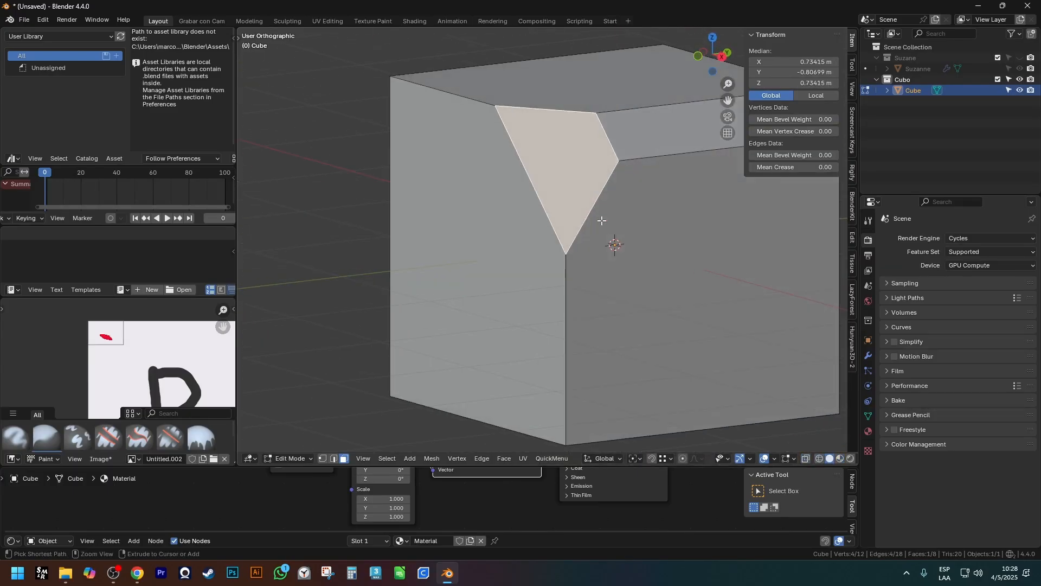
key(ctrl+z)
key(z)
middle_drag(705, 228, 657, 270)
click(650, 302)
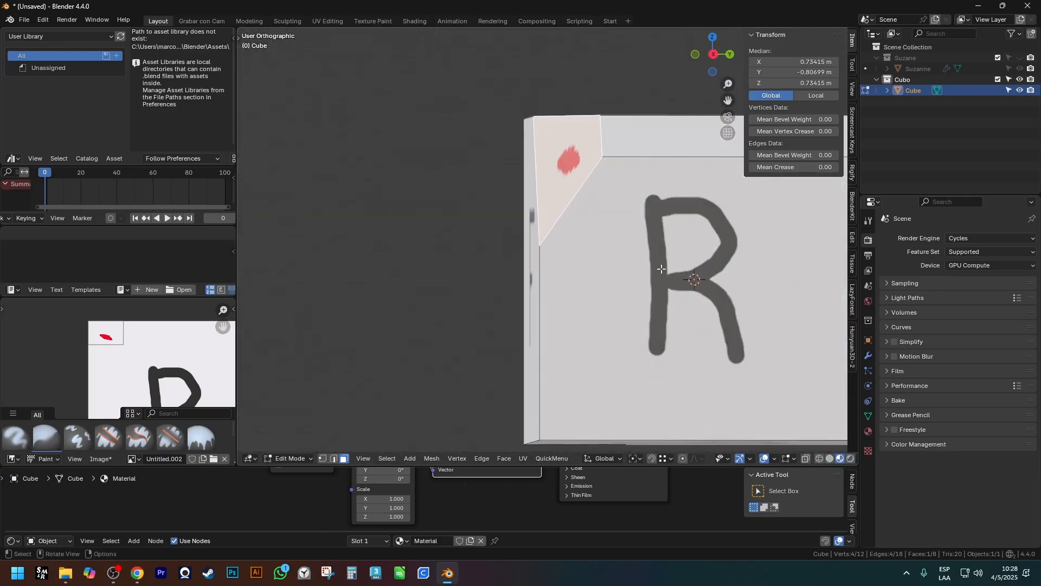
Inset the red-marked face by about 0.13 m and extrude the inner face outward about 0.4 m along its normal
key(i)
click(722, 319)
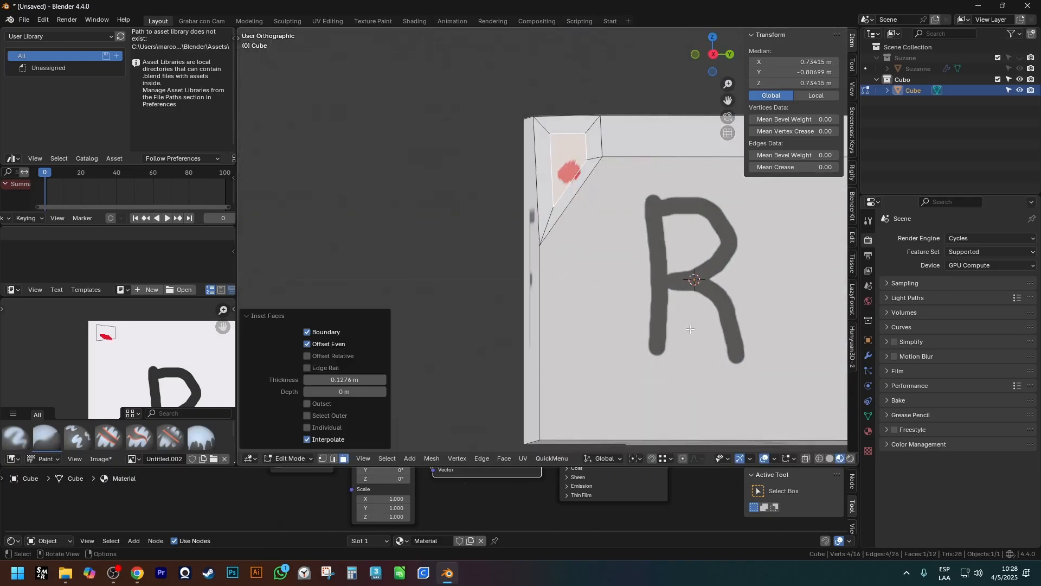
middle_drag(705, 383, 629, 301)
key(e)
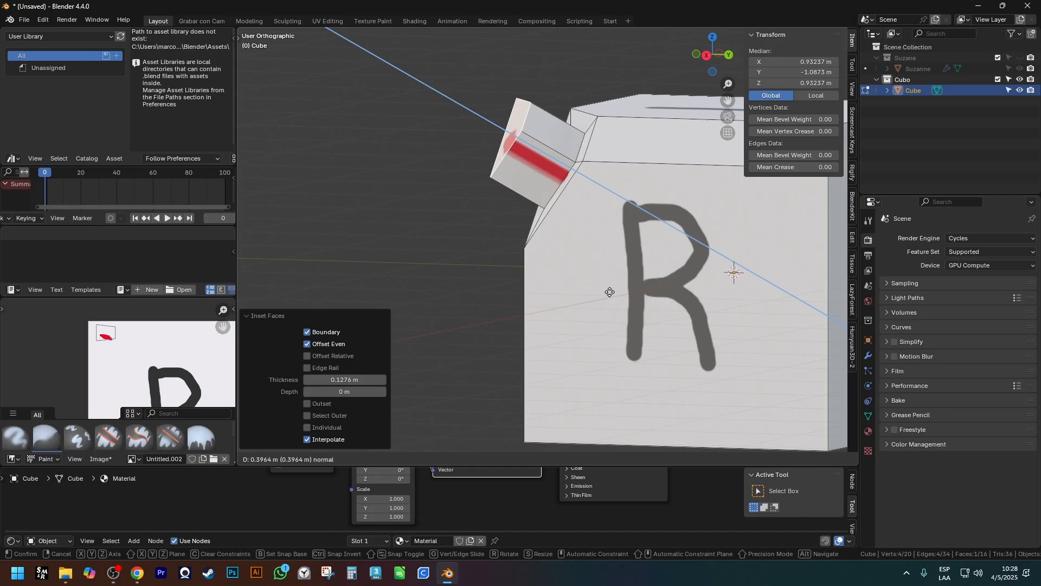
click(609, 291)
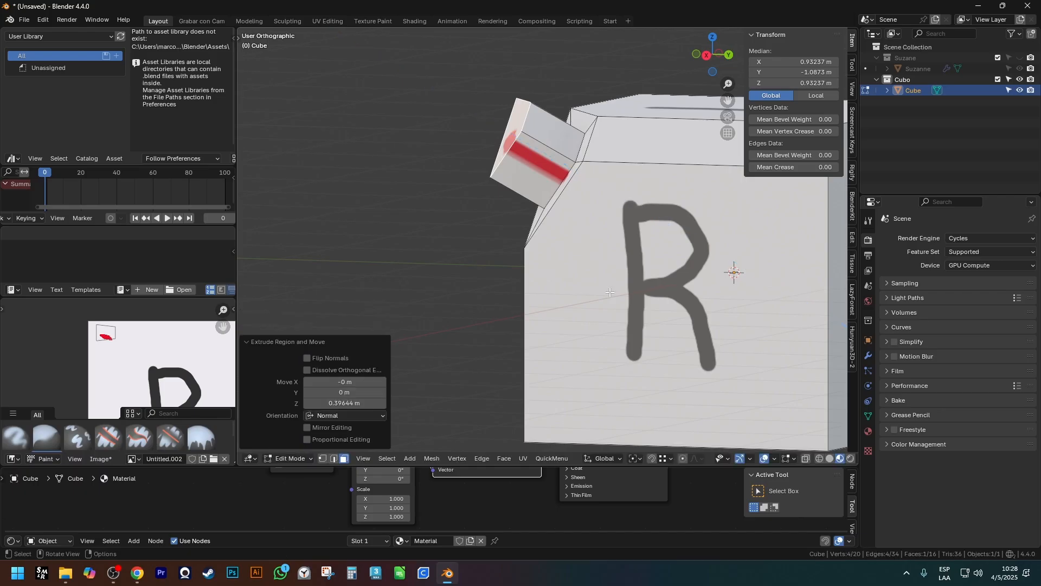
Align the view squarely to the selected end face of the extruded block, and then to that face's front direction
shift+middle_drag(552, 229, 596, 273)
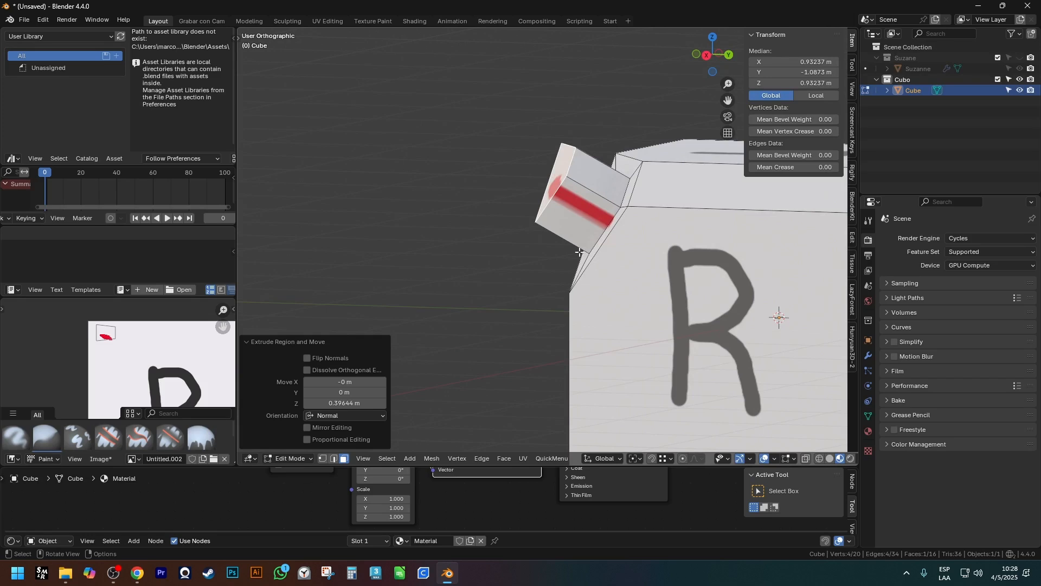
middle_drag(557, 273, 624, 255)
scroll(634, 268, down, 4)
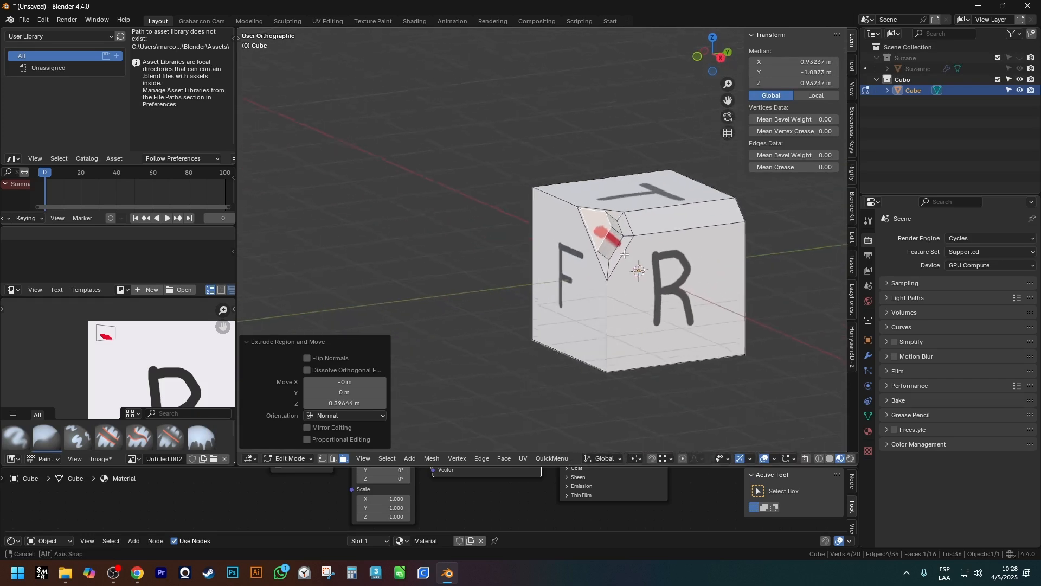
scroll(627, 241, up, 3)
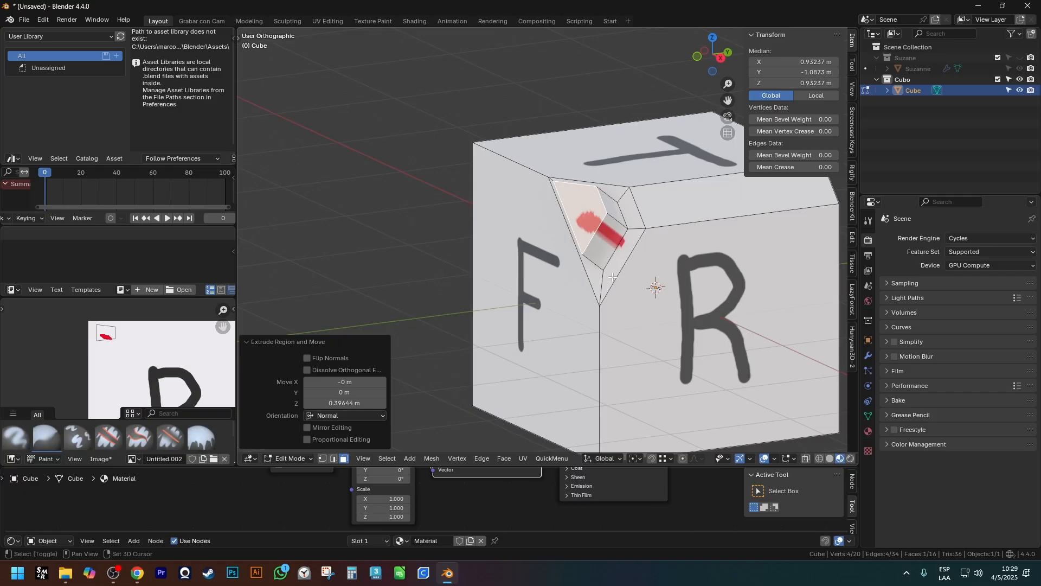
key(shift+KP_7)
key(shift)
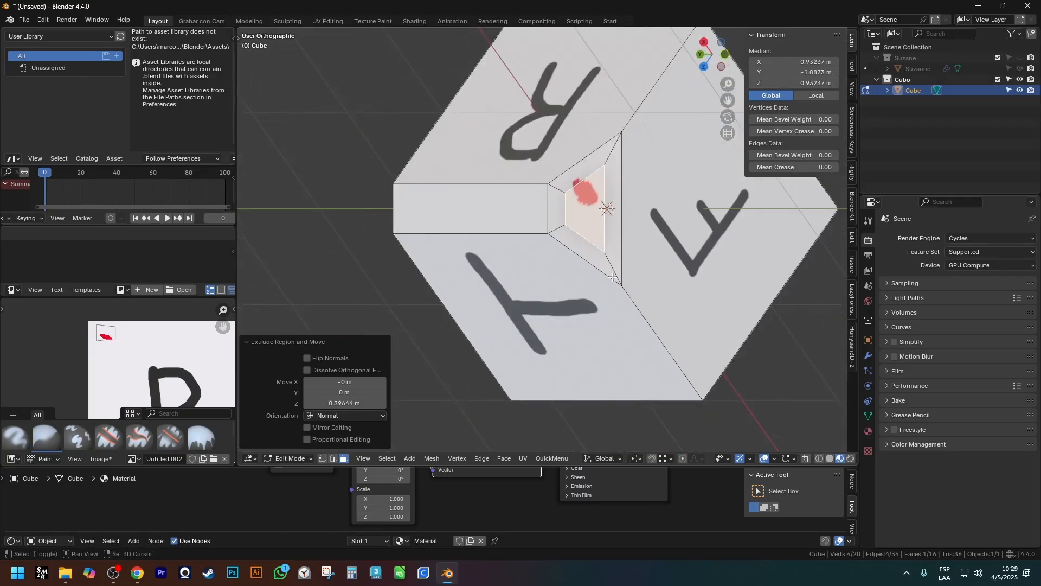
key(shift+KP_1)
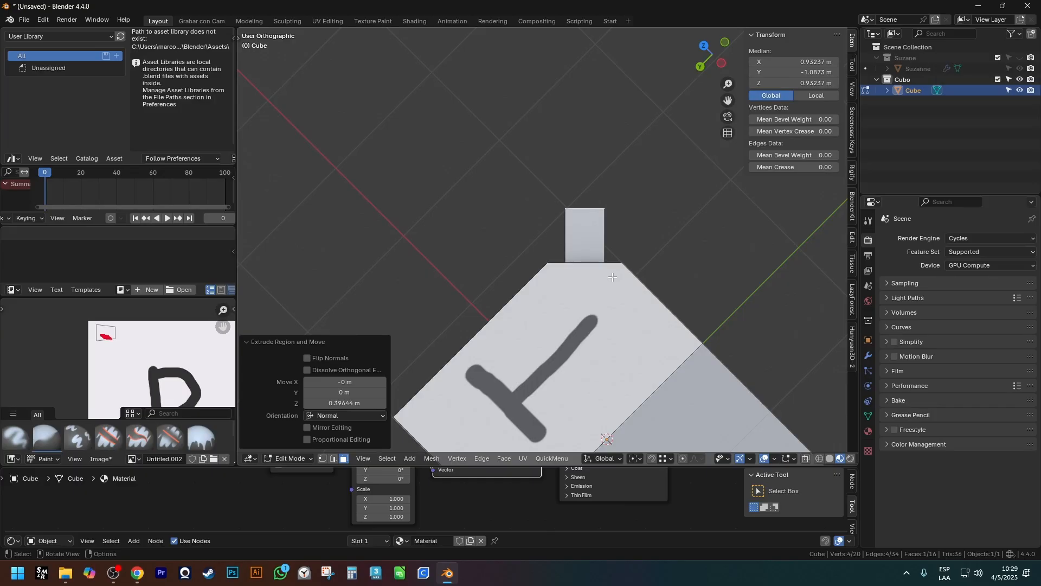
scroll(613, 198, up, 3)
shift+middle_drag(608, 233, 627, 276)
scroll(583, 248, up, 3)
Cut a centred lengthwise loop on the extruded block and bevel it into two edges with a width of about 0.08 m
key(ctrl+r)
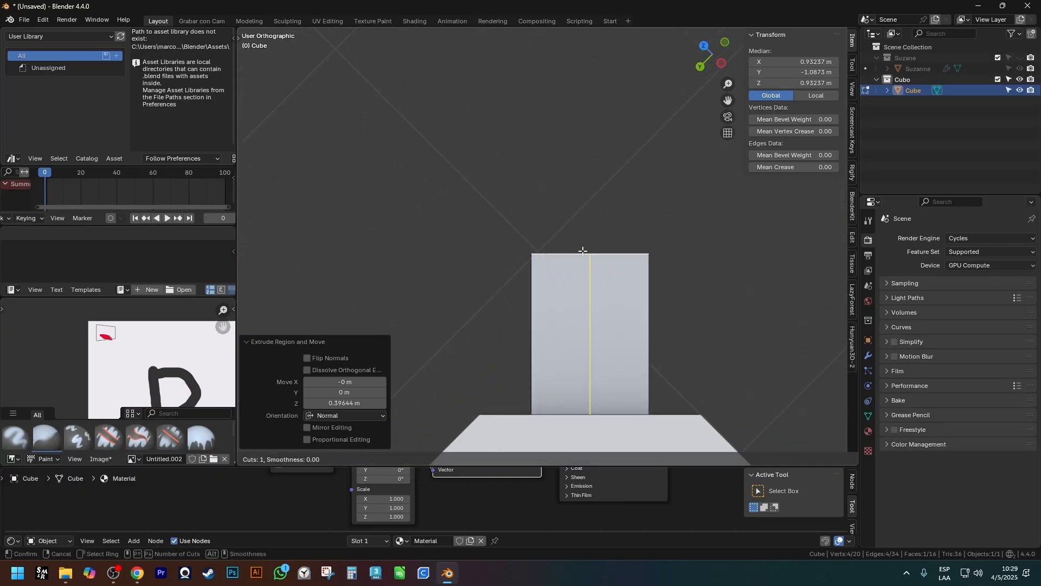
click(583, 248)
right_click(584, 246)
key(ctrl+r)
click(593, 319)
right_click(595, 289)
key(ctrl+z)
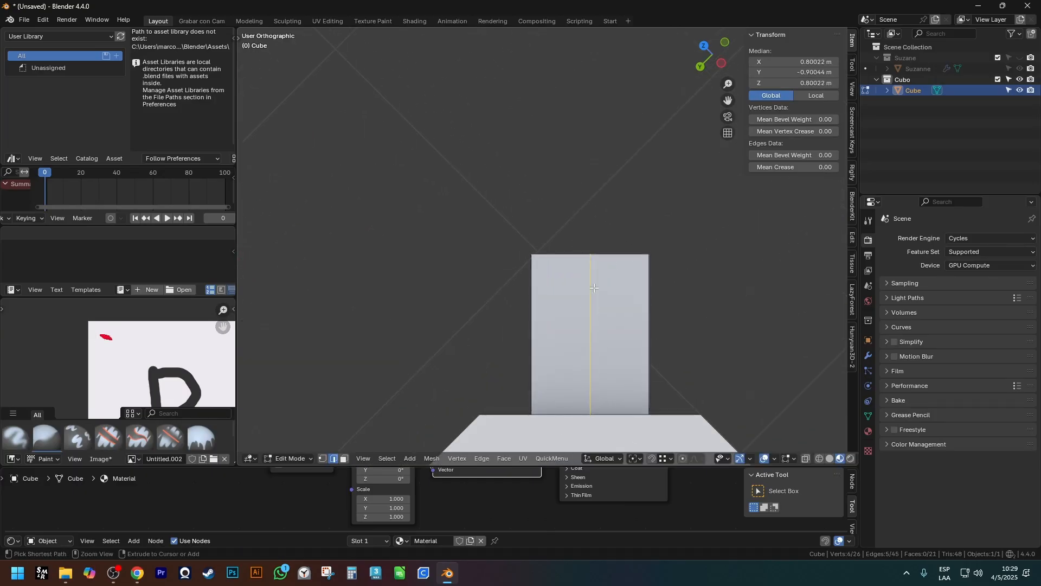
key(ctrl+b)
click(645, 307)
Add a centred horizontal loop cut around the block, and cut another loop across its red-marked end face
key(ctrl+r)
click(638, 287)
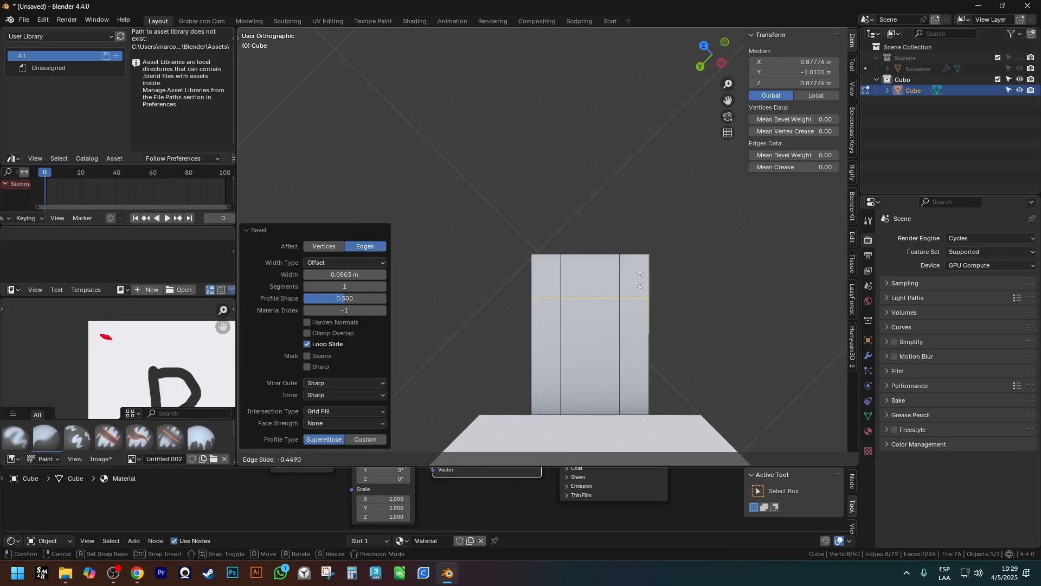
right_click(636, 285)
middle_drag(635, 286, 694, 320)
key(3)
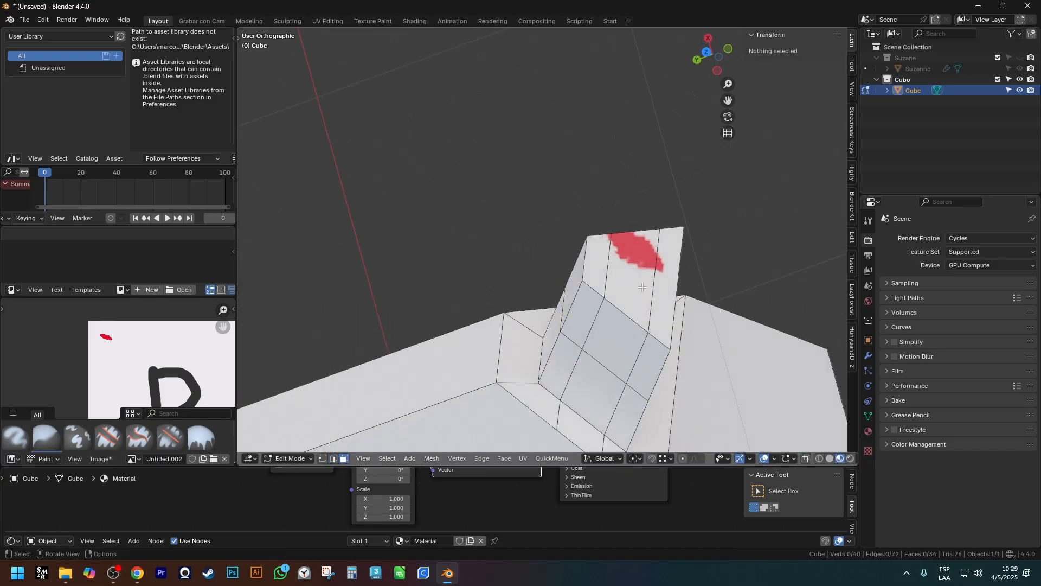
key(ctrl+r)
click(658, 276)
right_click(658, 276)
Select the middle face of the block's red-marked end, align the view to it and extrude it outward along its normal
key(3)
click(615, 279)
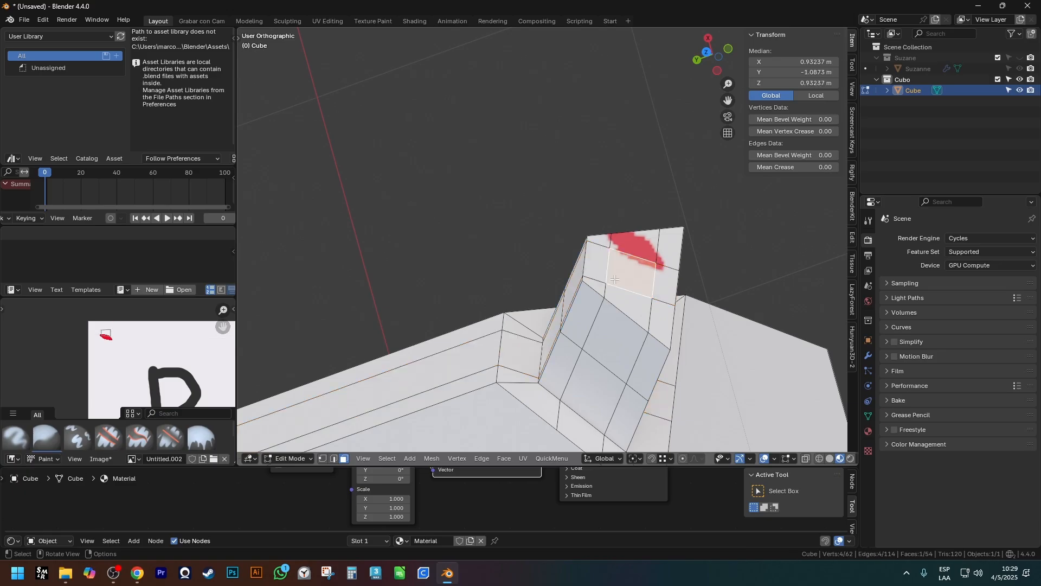
key(shift+KP_7)
key(shift+KP_1)
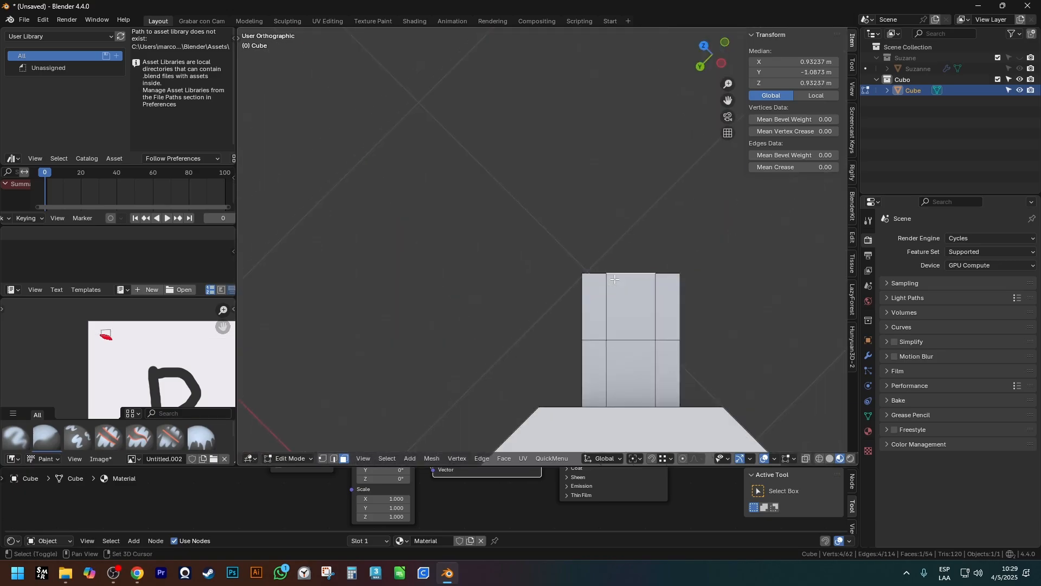
key(e)
click(680, 195)
Cut a centred loop around the new narrow block and bevel it into two spaced edges
key(ctrl+r)
shift+middle_drag(678, 202, 590, 252)
click(607, 239)
right_click(610, 233)
key(ctrl+b)
click(646, 234)
Select the middle side face of the narrow block and extrude it sideways into an arm
key(3)
click(624, 247)
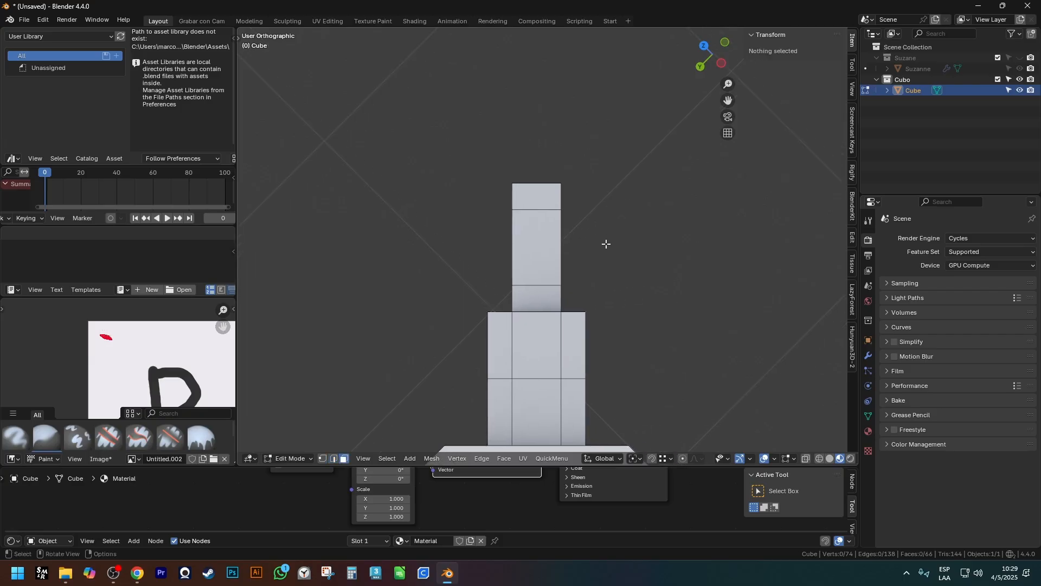
key(z)
click(582, 242)
key(z)
key(e)
click(739, 264)
Cut a centred loop around the sideways arm and bevel it into two spaced edges
key(ctrl+r)
click(646, 221)
right_click(643, 220)
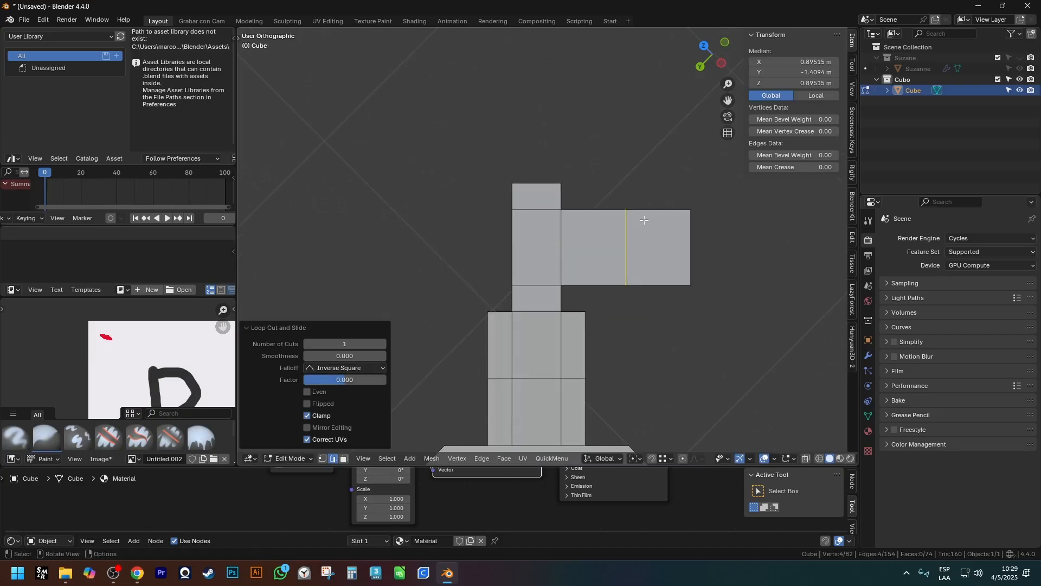
key(ctrl+b)
click(700, 225)
Select the arm's upper middle face in wireframe, align the view to its front direction and extrude it upward about 0.4 m
key(3)
key(z)
click(573, 209)
key(z)
middle_drag(713, 228, 698, 244)
key(z)
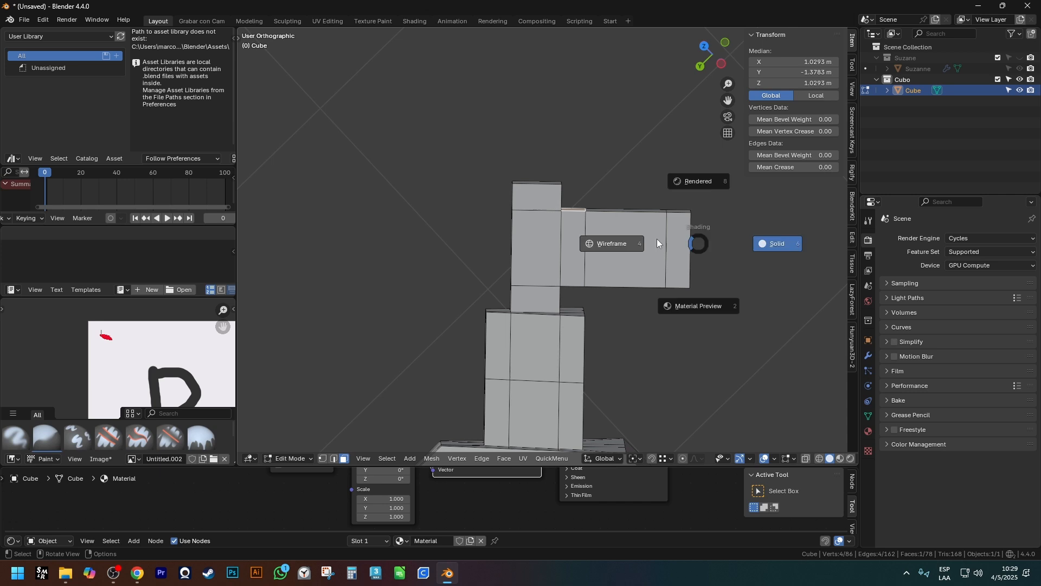
click(657, 242)
click(626, 211)
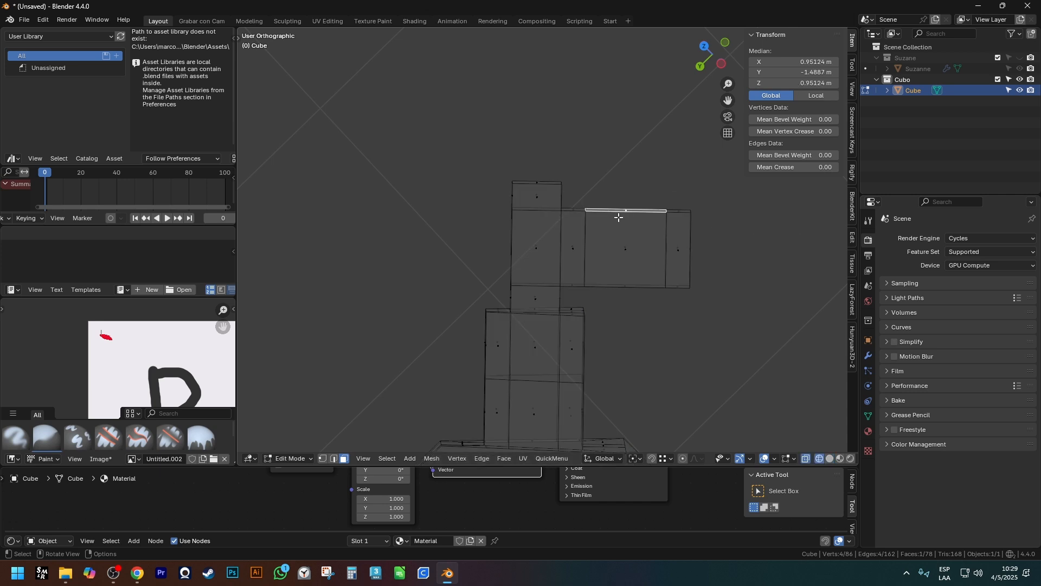
key(shift+KP_1)
key(e)
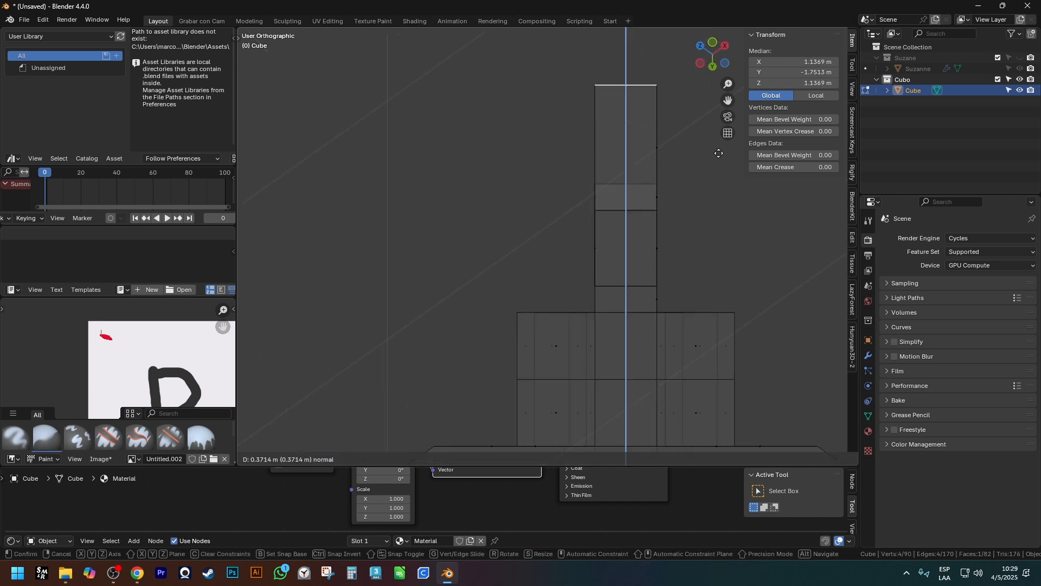
click(722, 147)
key(shift+z)
Leave Edit Mode and examine the tilted extrusions from several angles in a maximised viewport, including in wireframe
mouse_move(723, 147)
middle_down()
mouse_move(656, 194)
mouse_move(678, 231)
mouse_move(704, 237)
middle_up()
key(Tab)
key(KP_1)
scroll(640, 238, down, 4)
shift+middle_drag(704, 234, 642, 271)
scroll(641, 236, up, 5)
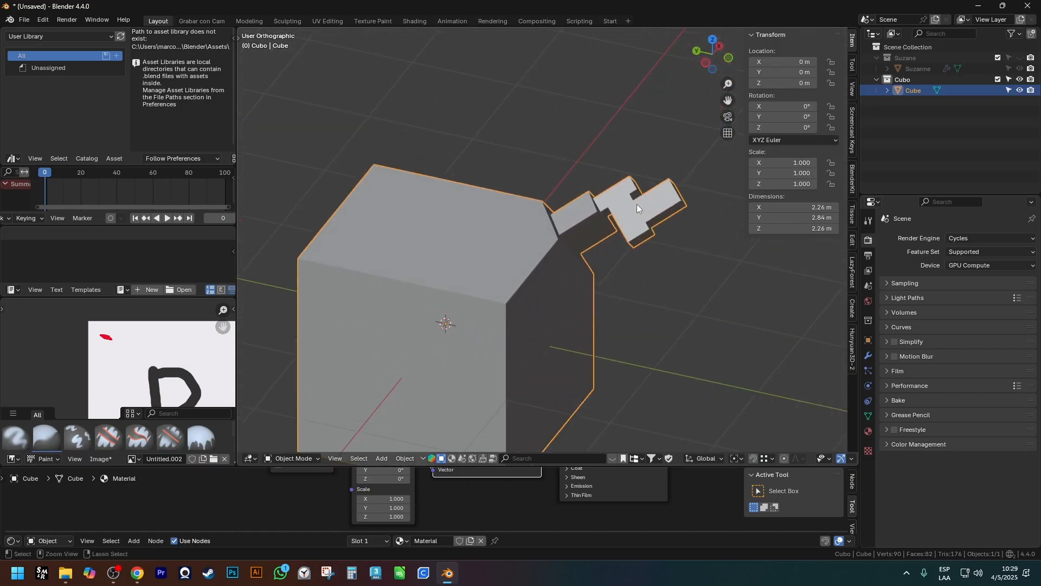
key(ctrl+space)
shift+middle_drag(635, 220, 513, 237)
scroll(535, 259, down, 3)
scroll(493, 255, up, 4)
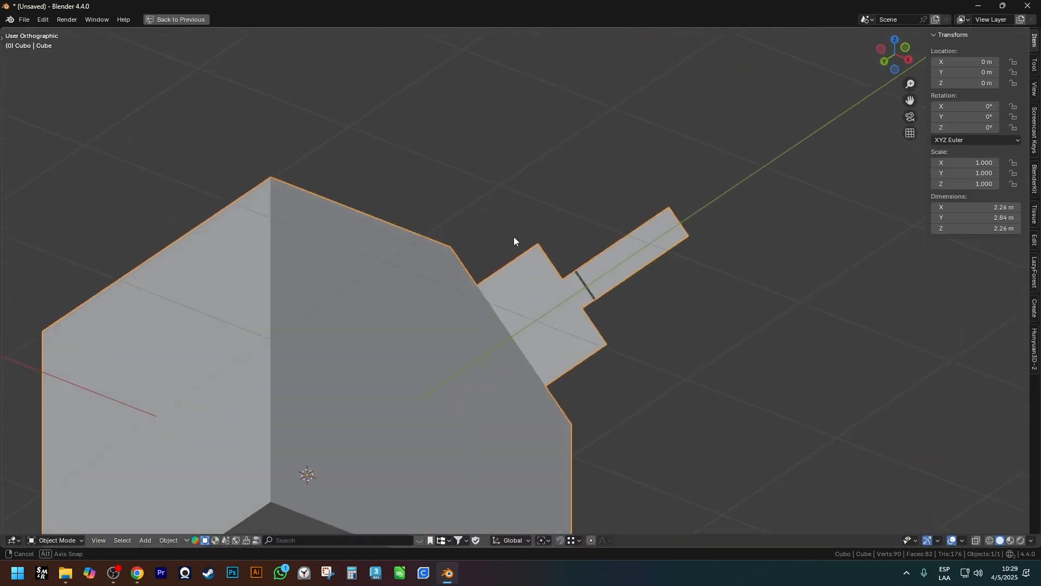
key(shift+z)
shift+middle_drag(548, 290, 557, 255)
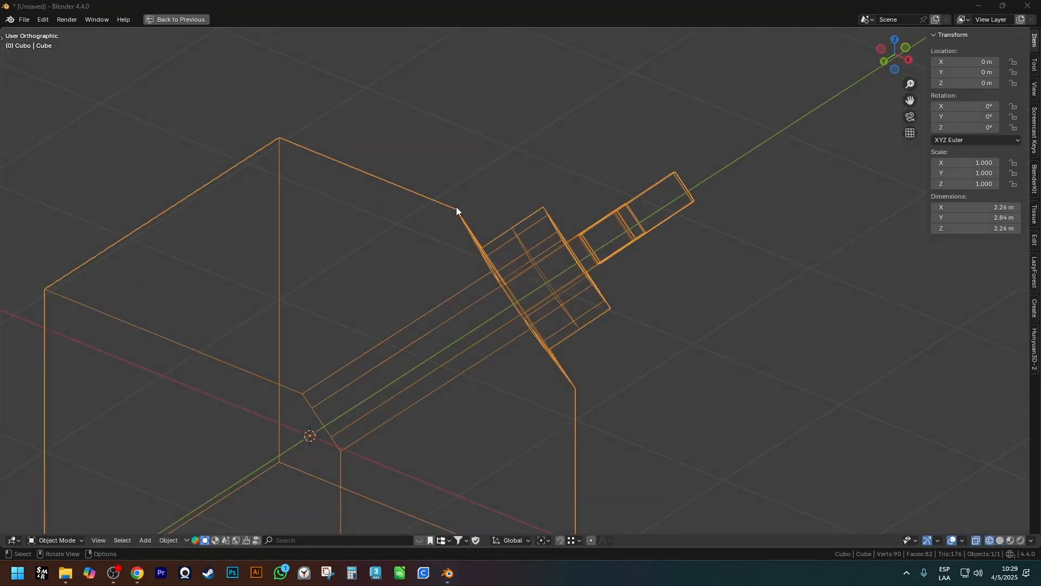
drag(455, 202, 575, 388)
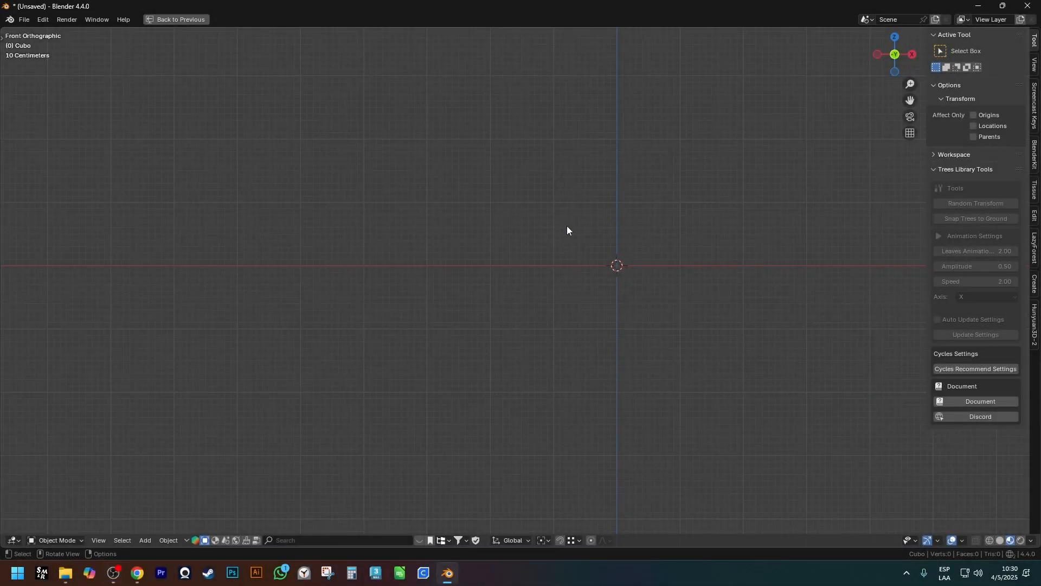
scroll(567, 231, up, 1)
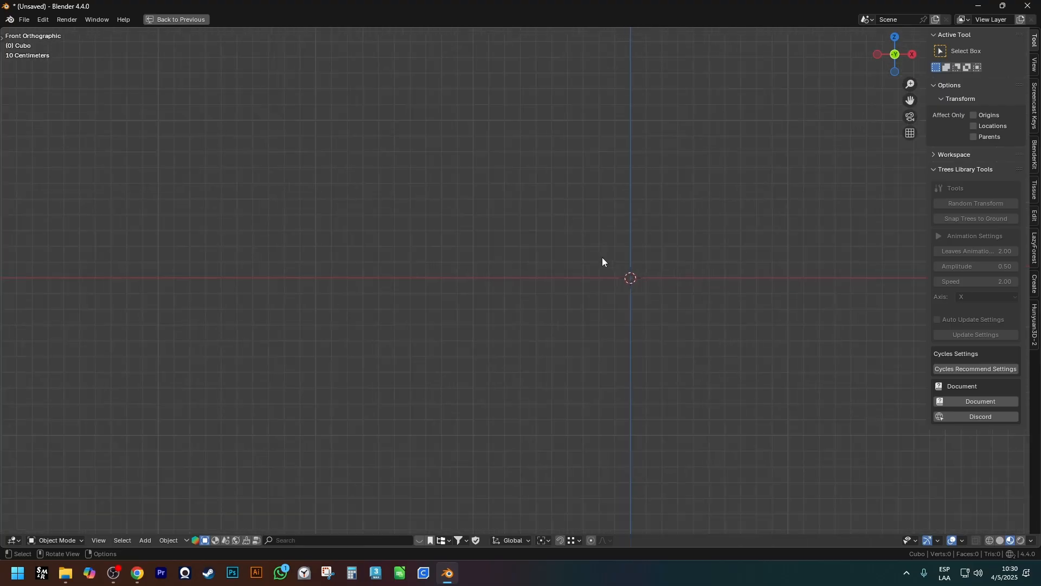
key(shift+a)
mouse_move(598, 258)
click(632, 269)
key(x)
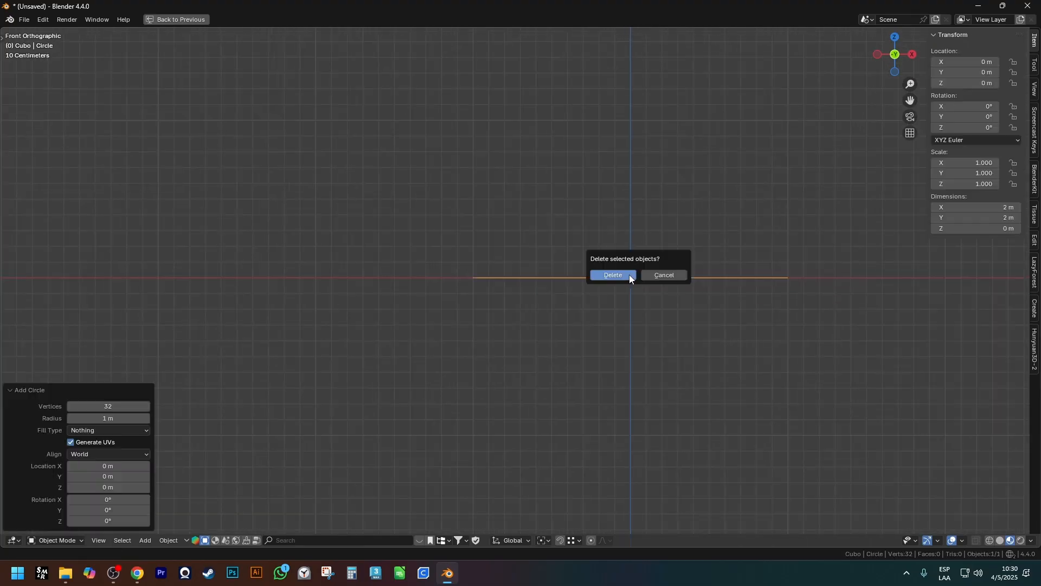
click(629, 274)
Add a 2 m cube at the world origin and restore the viewport from maximised to the full workspace layout
key(shift+a)
mouse_move(629, 274)
click(669, 285)
shift+middle_drag(678, 278, 610, 276)
key(n)
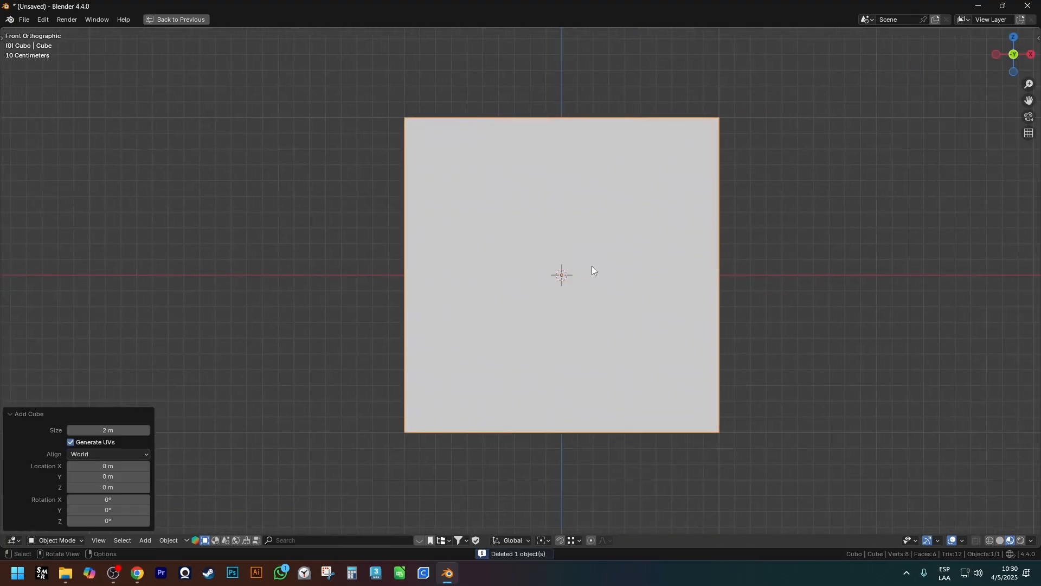
key(n)
key(ctrl+space)
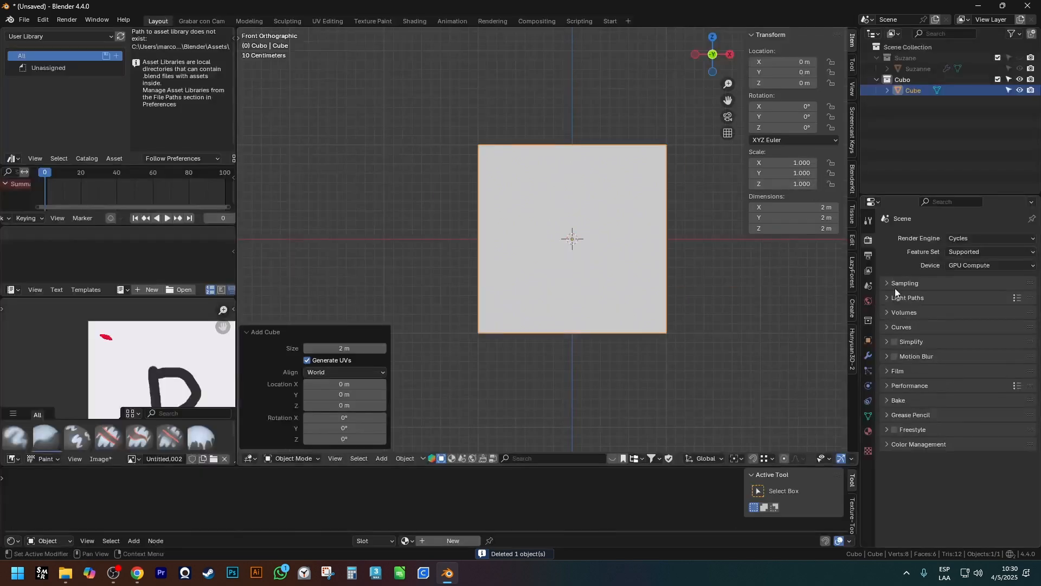
Switch to the Start workspace and expand the scene's unit settings, keeping Metric as the unit system
click(608, 21)
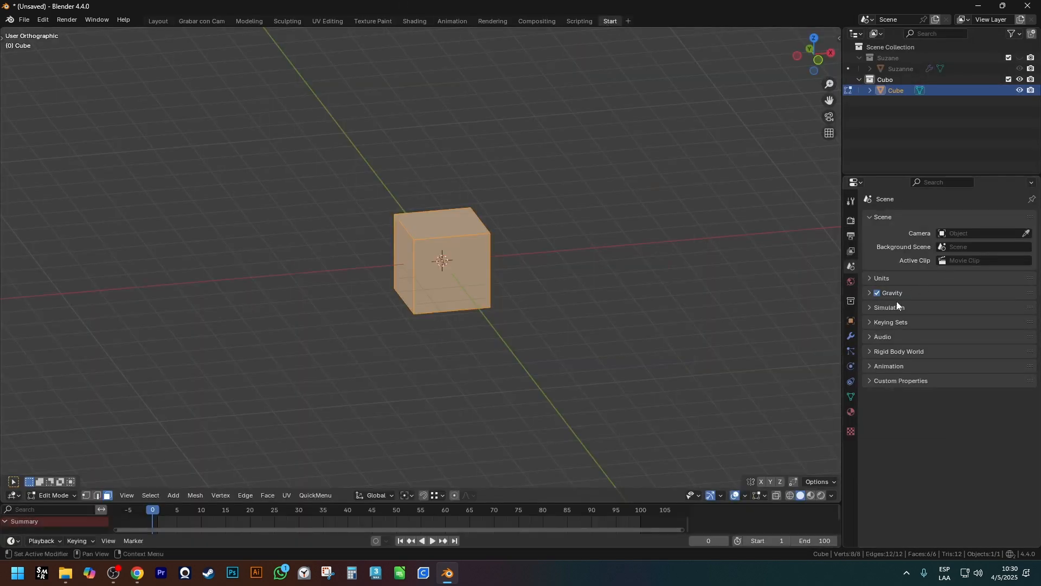
click(885, 277)
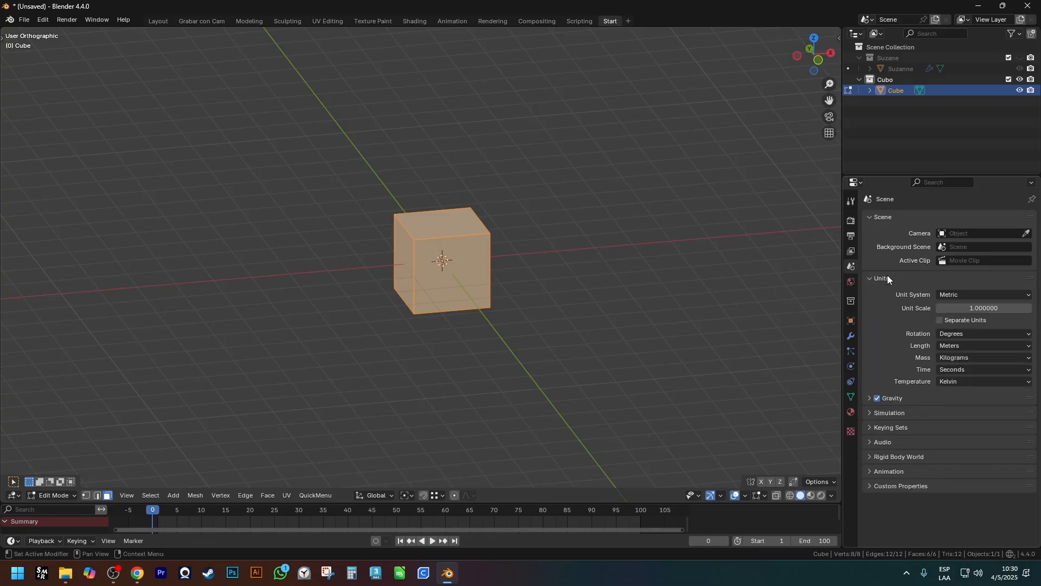
click(979, 293)
click(980, 291)
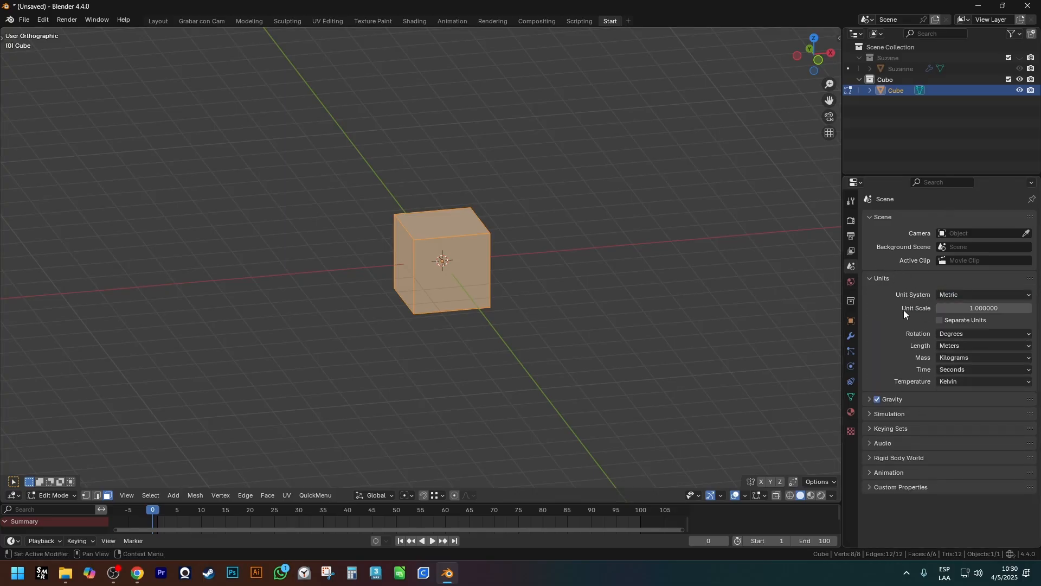
Return the cube to Object Mode in a closer front view with its transform properties shown
key(KP_1)
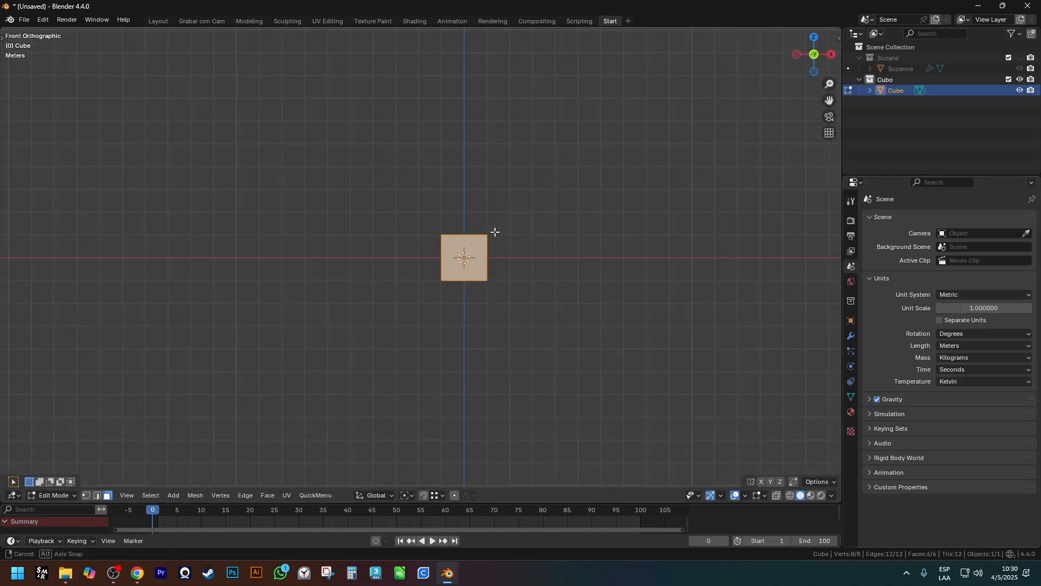
key(Tab)
scroll(514, 248, up, 4)
key(n)
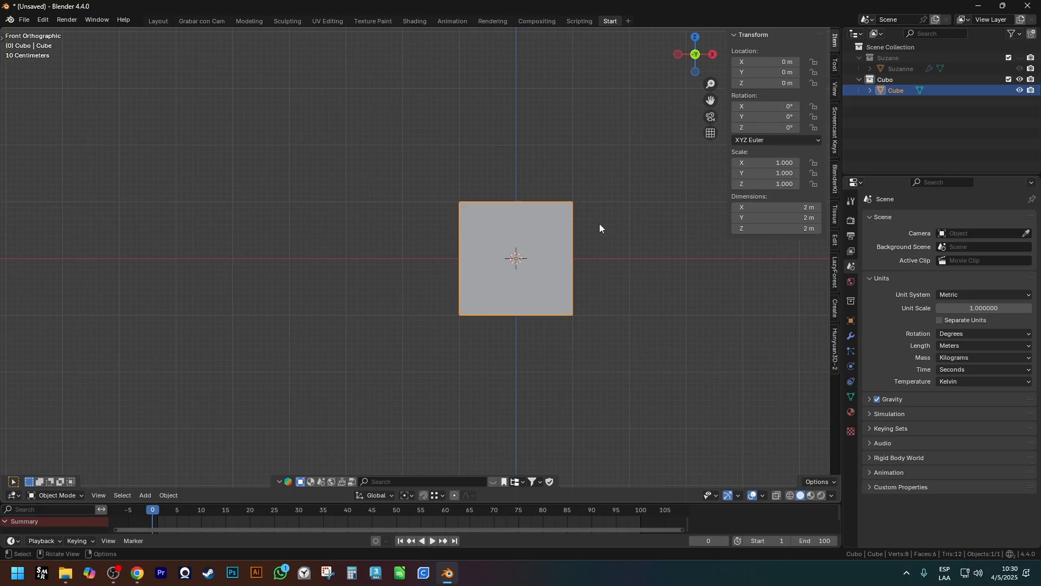
Turn on the Screencast Keys display for the viewport
shift+middle_drag(600, 224, 610, 205)
click(835, 120)
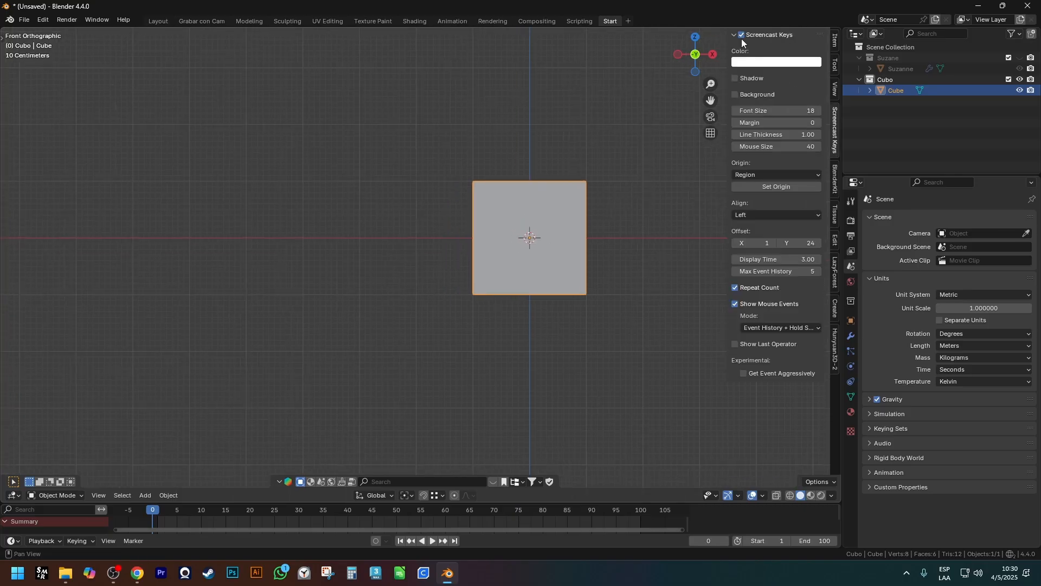
click(742, 35)
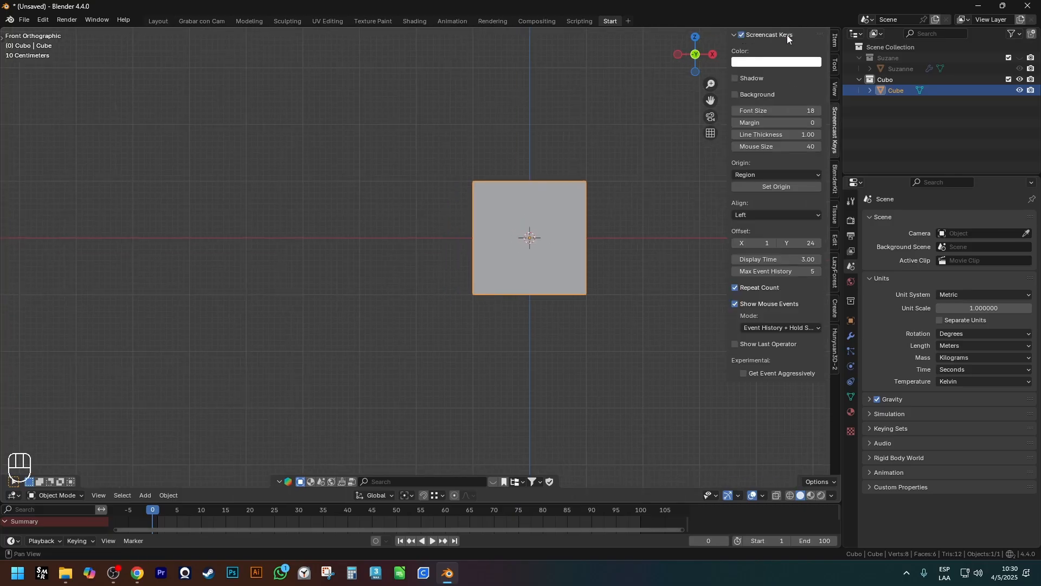
click(836, 89)
click(834, 130)
Show the cube's transform properties again and examine its dimensions from an angled view
shift+middle_drag(489, 197, 448, 155)
scroll(470, 181, up, 2)
click(835, 40)
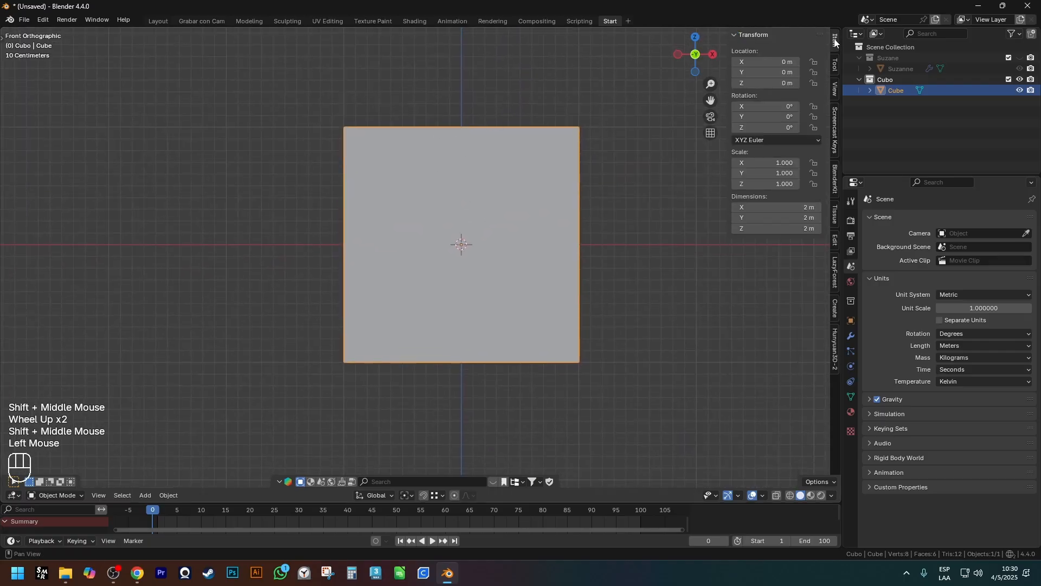
middle_drag(525, 212, 539, 217)
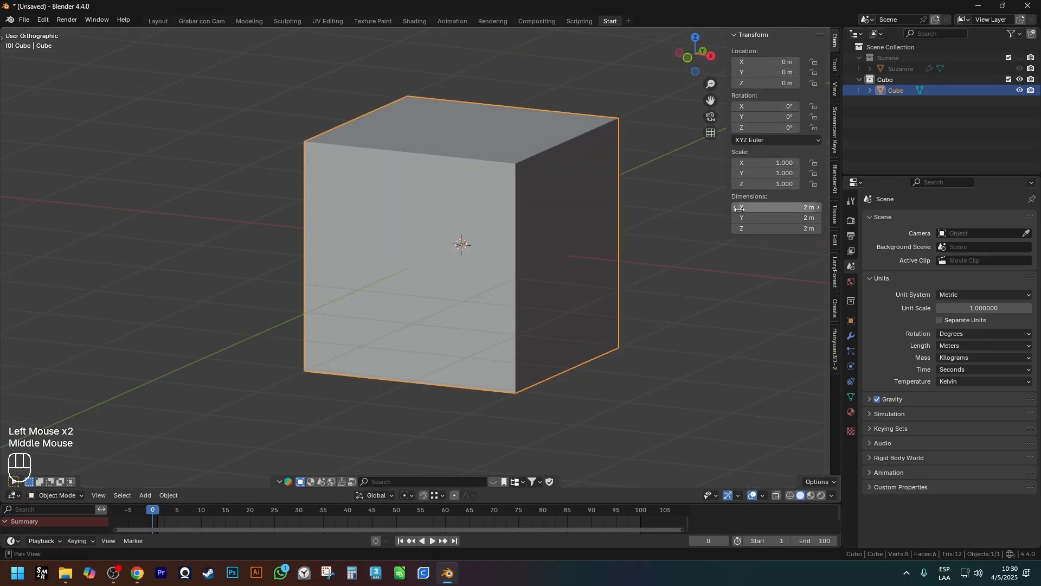
drag(793, 232, 828, 238)
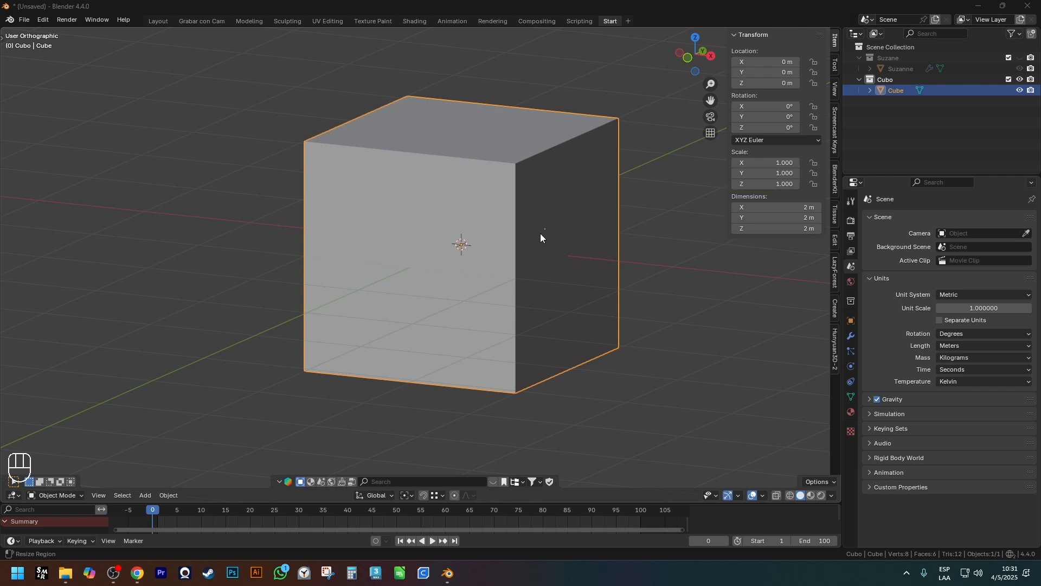
Enter Edit Mode on the cube and select its +X side face in face selection mode
scroll(540, 233, down, 2)
middle_drag(540, 234, 616, 233)
click(551, 246)
key(Tab)
key(3)
click(583, 241)
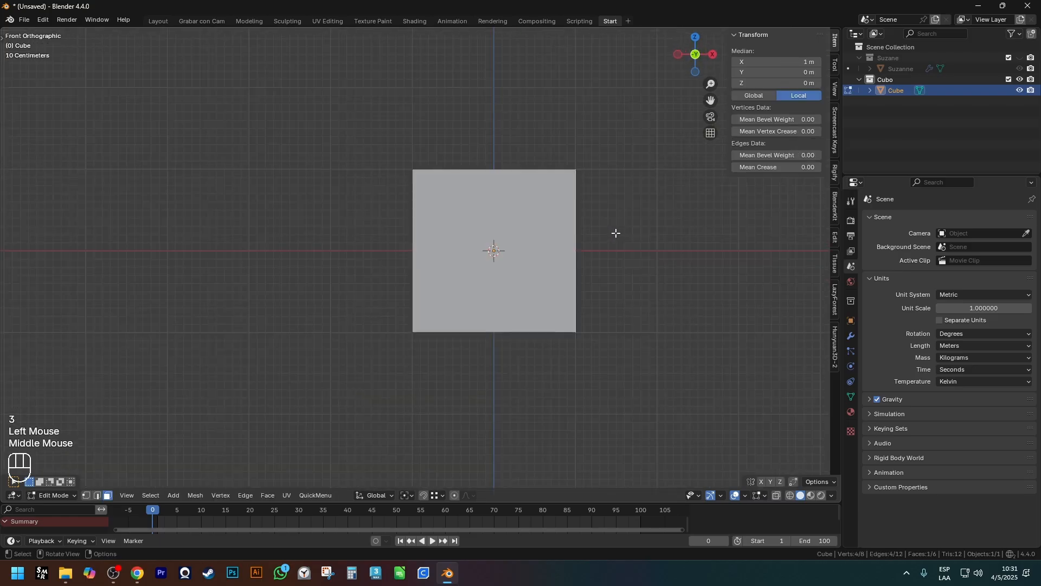
shift+middle_drag(616, 232, 542, 234)
scroll(547, 213, down, 2)
key(g)
right_click(534, 193)
key(g)
right_click(574, 130)
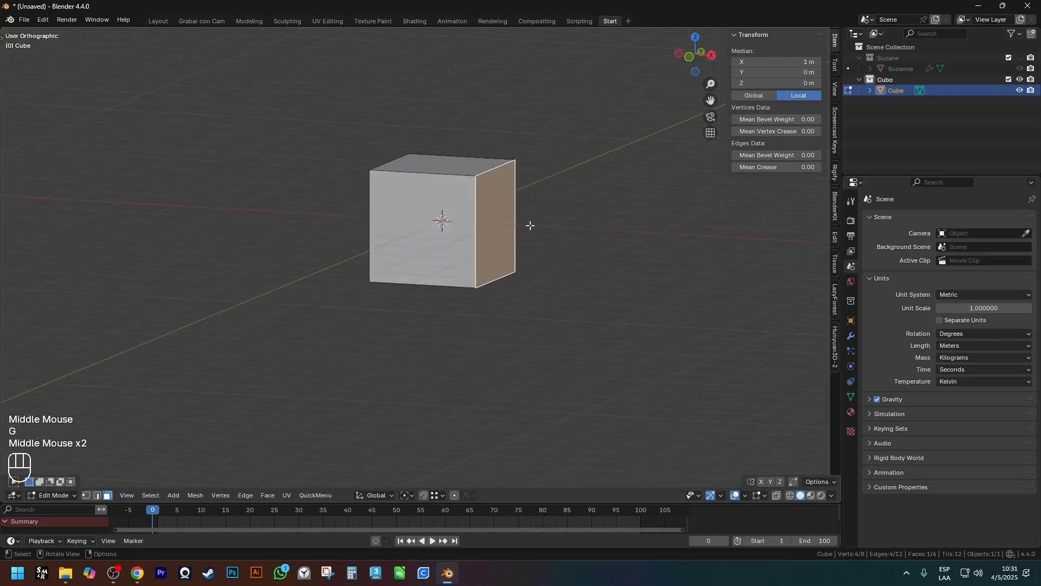
Move the cube's +X side face 1 m along the global X axis, and undo the move
key(g)
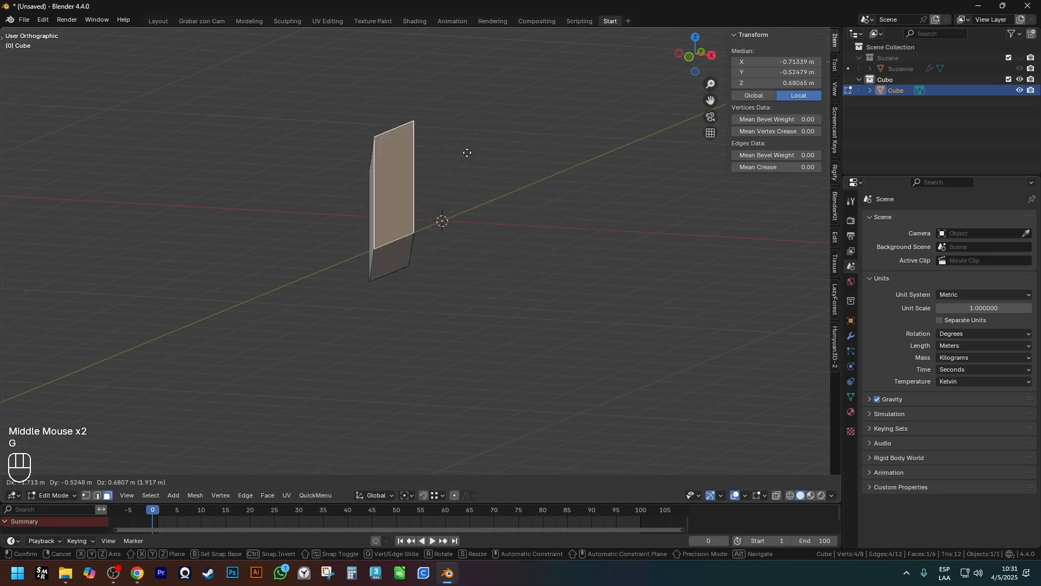
key(x)
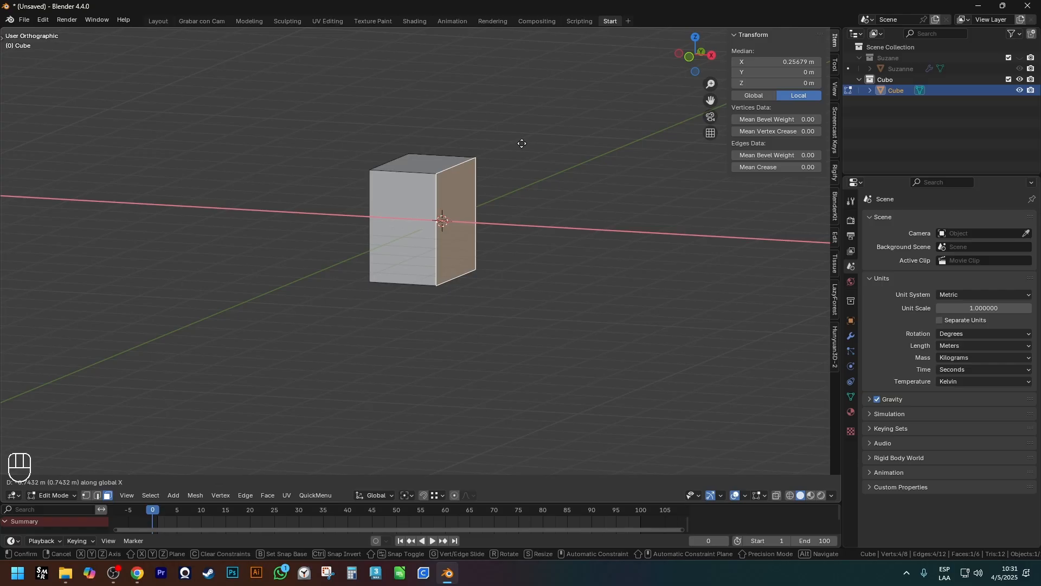
text(1)
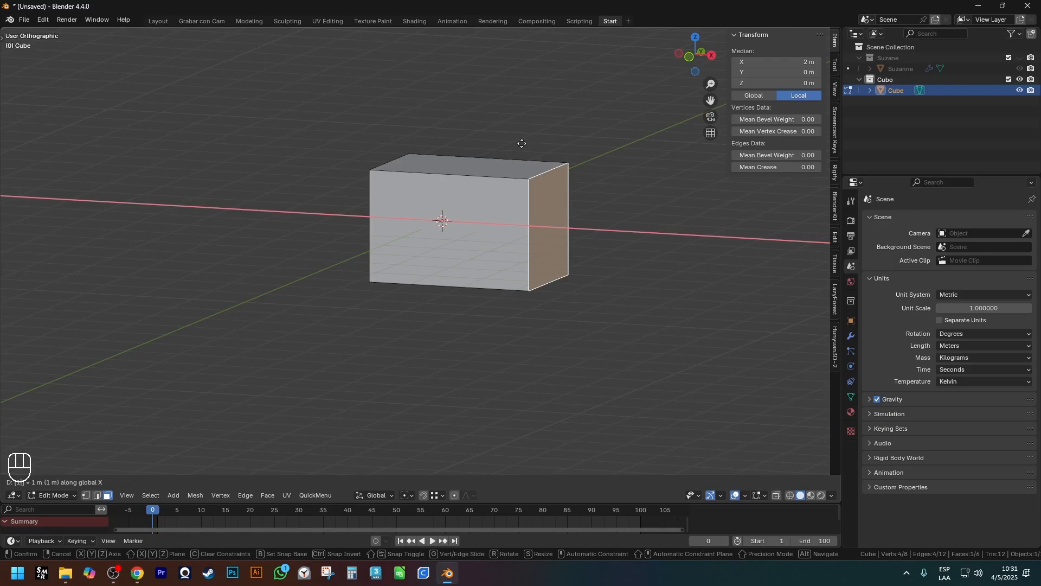
key(Return)
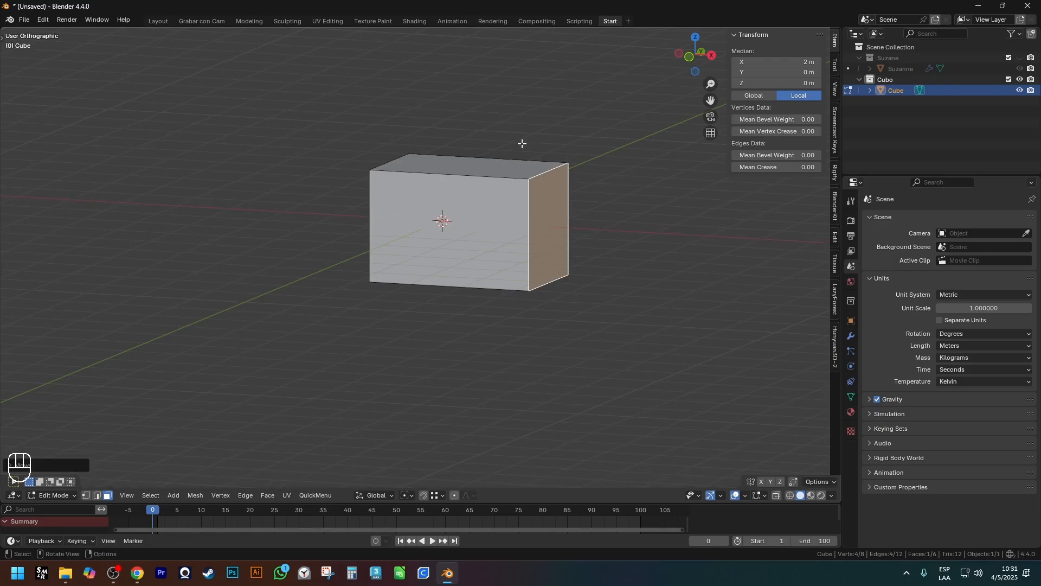
middle_drag(521, 144, 552, 173)
key(ctrl+z)
Duplicate the cube's +X side face in place and move the duplicate 1 m along the global X axis
key(shift+d)
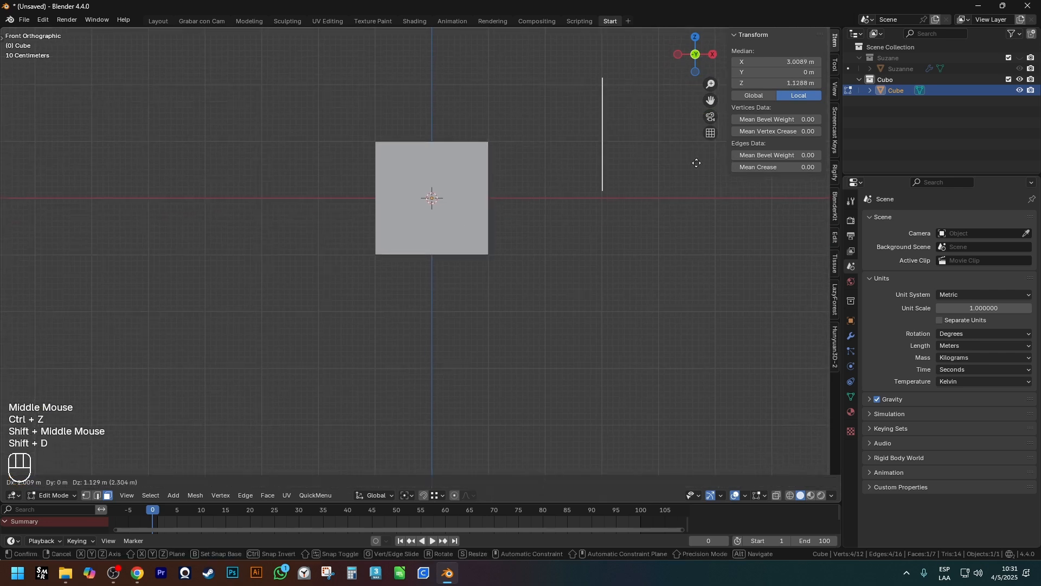
right_click(669, 163)
middle_drag(669, 163, 600, 196)
key(g)
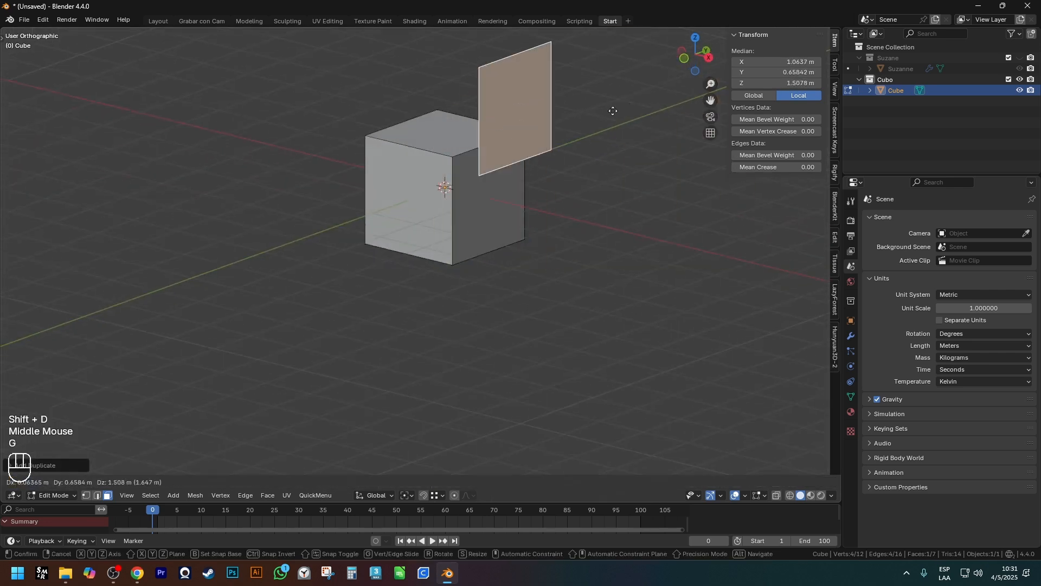
right_click(612, 110)
alt+middle_drag(612, 110, 603, 141)
alt+scroll(627, 126, down, 1)
text(g)
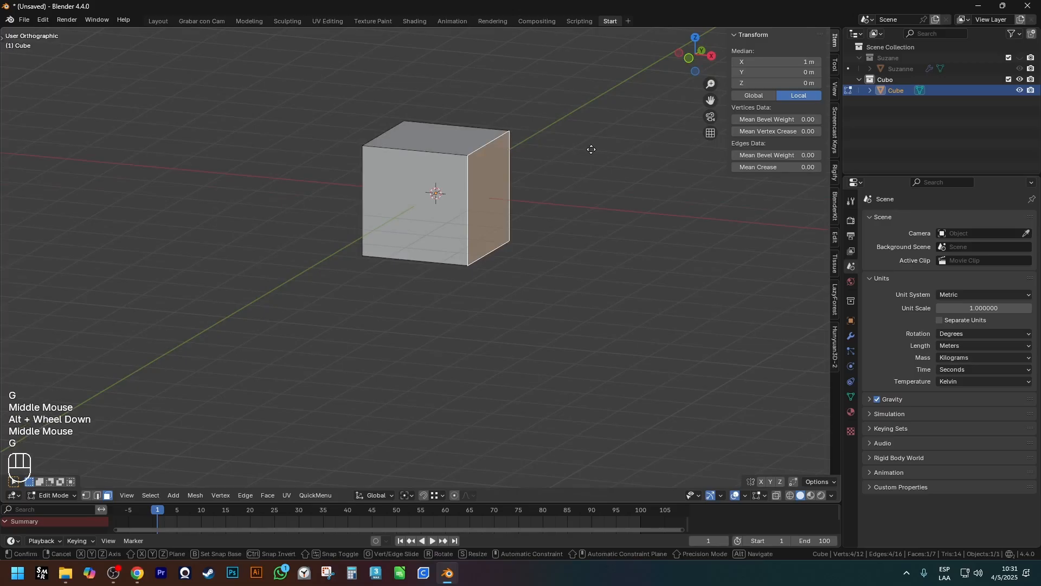
text(x)
text(1)
key(Return)
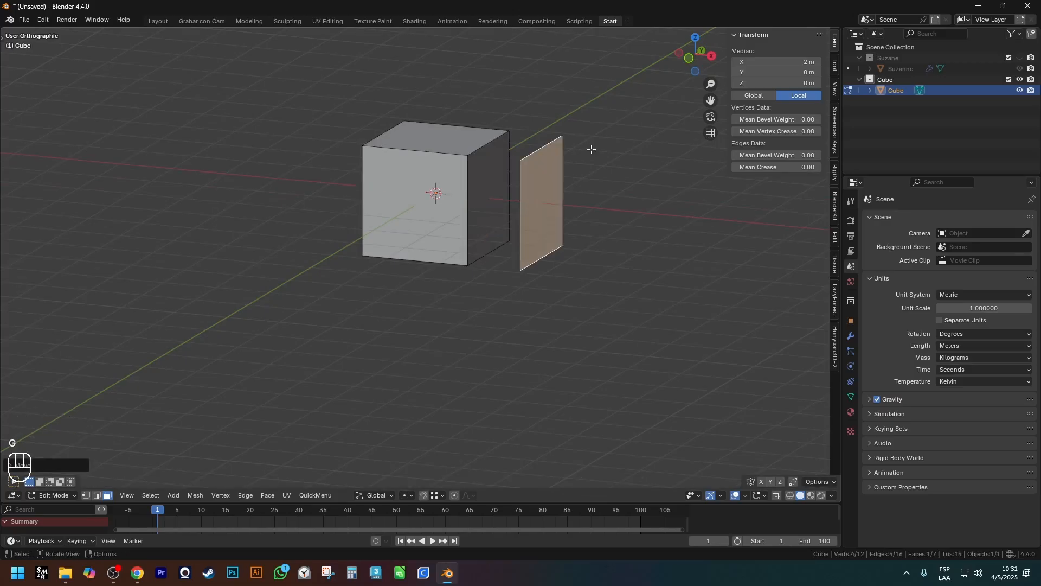
Examine the gap between the cube and the duplicated +X face in a closer front view
alt+middle_drag(591, 149, 536, 135)
scroll(536, 121, up, 2)
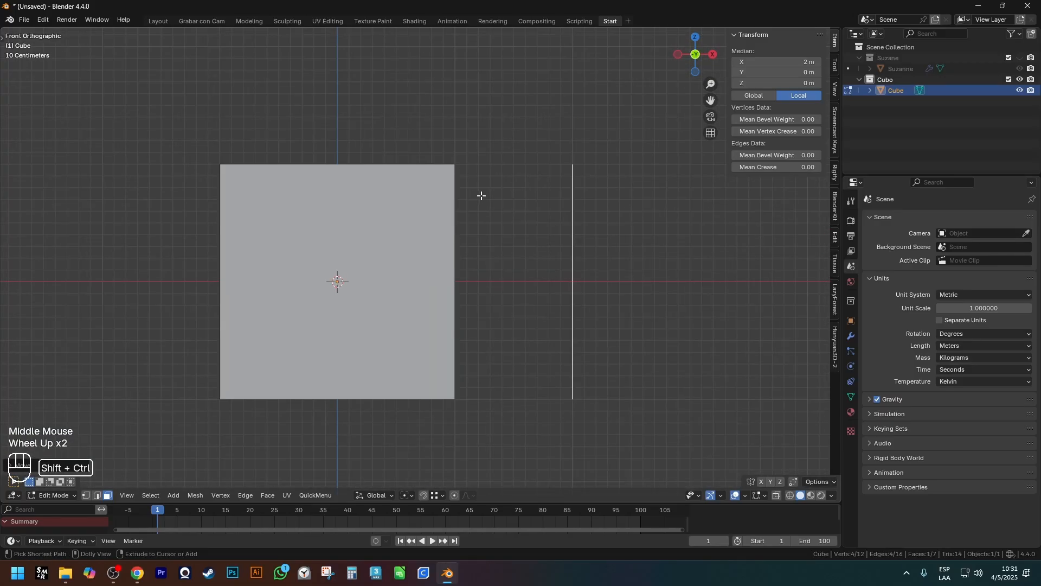
key(ctrl+shift+a)
drag(513, 210, 453, 213)
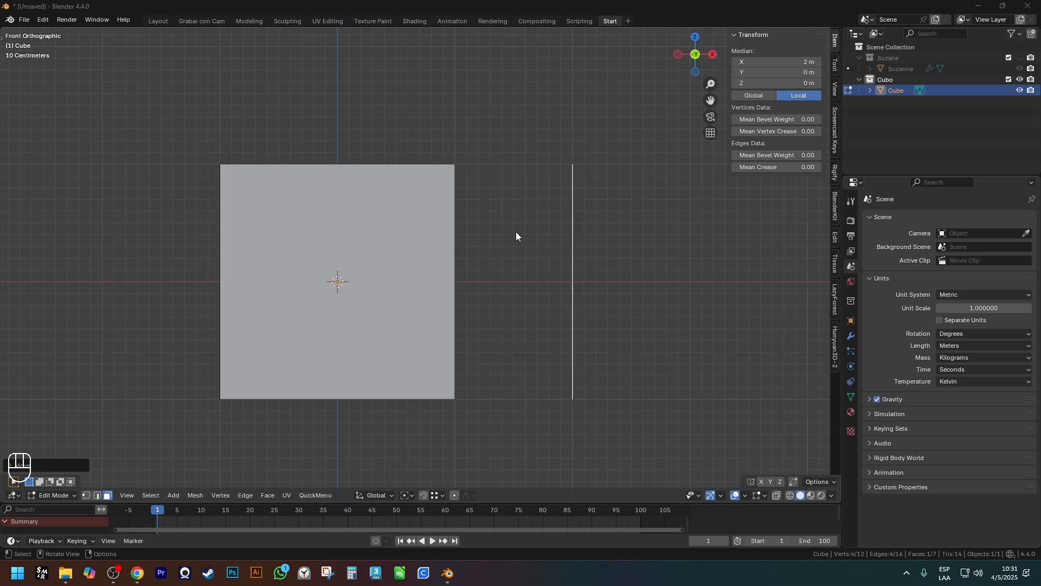
click(362, 249)
Select the cube's -X side face in face selection mode and duplicate it in place
scroll(362, 248, down, 1)
middle_drag(362, 248, 466, 216)
key(Tab)
key(3)
key(Tab)
key(3)
click(247, 252)
scroll(466, 216, up, 1)
middle_drag(534, 223, 502, 210)
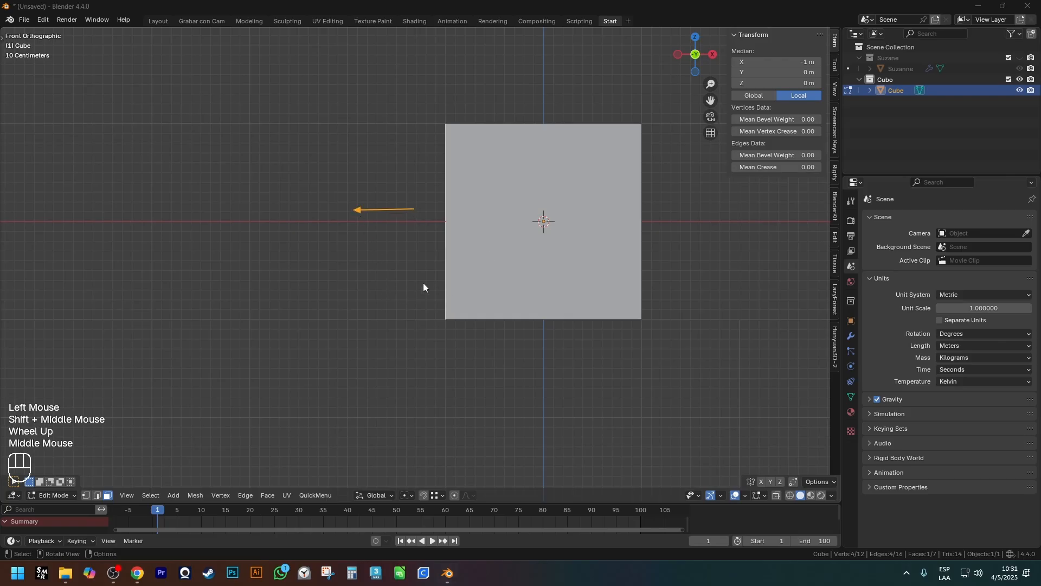
middle_drag(512, 243, 532, 263)
key(shift+d)
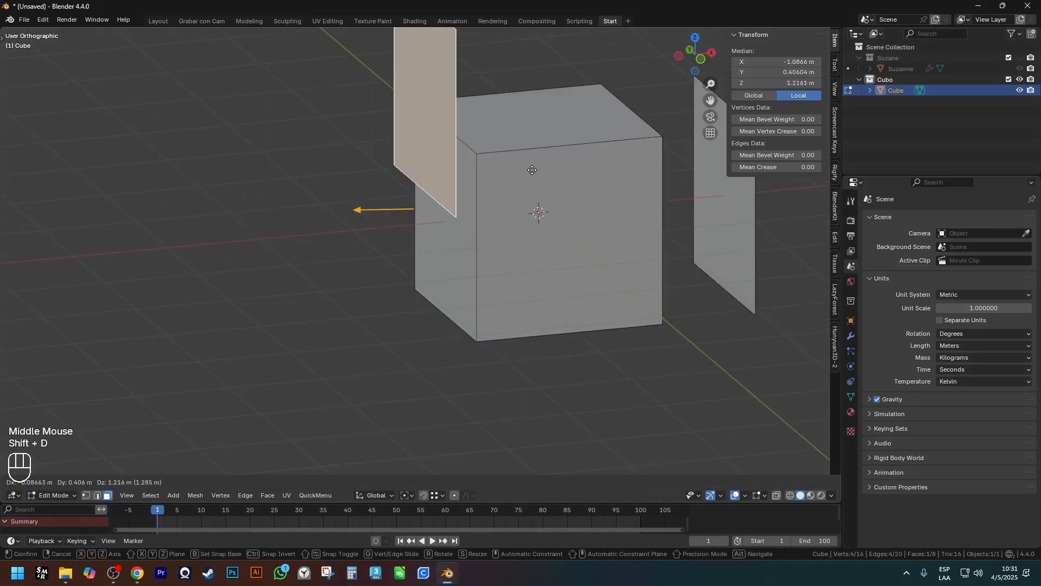
right_click(368, 135)
Try to move the duplicated -X face by positive 1 m along the global X axis
mouse_move(495, 204)
shift+middle_down()
mouse_move(490, 147)
mouse_move(500, 165)
mouse_move(483, 205)
shift+middle_up()
scroll(508, 164, down, 1)
key(g)
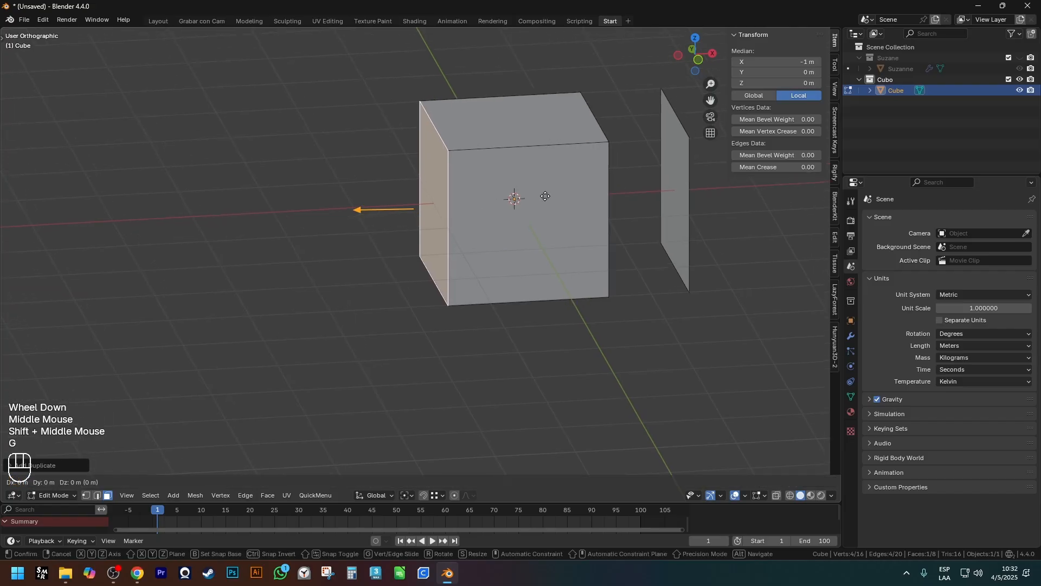
key(x)
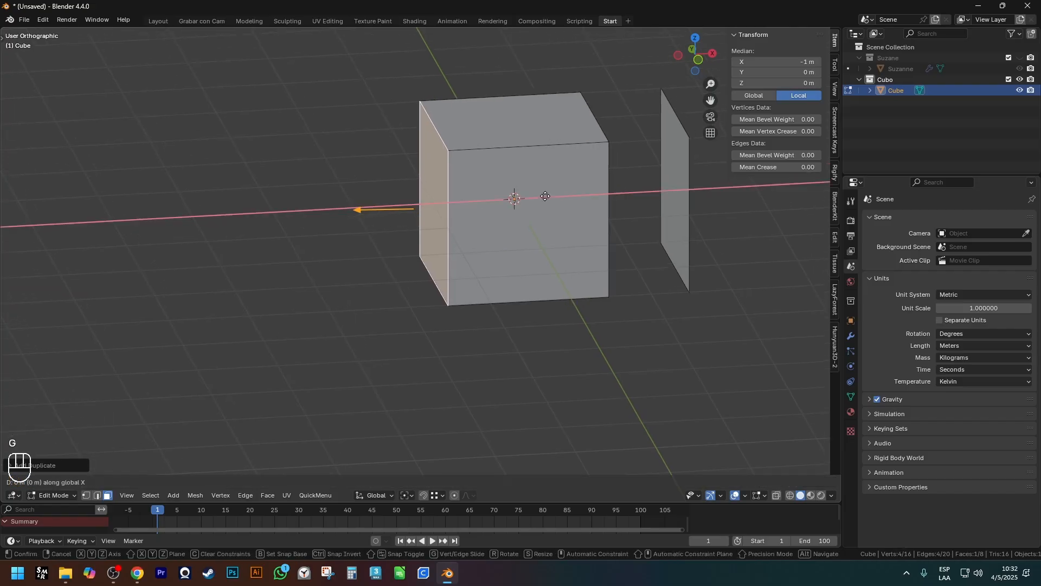
key(1)
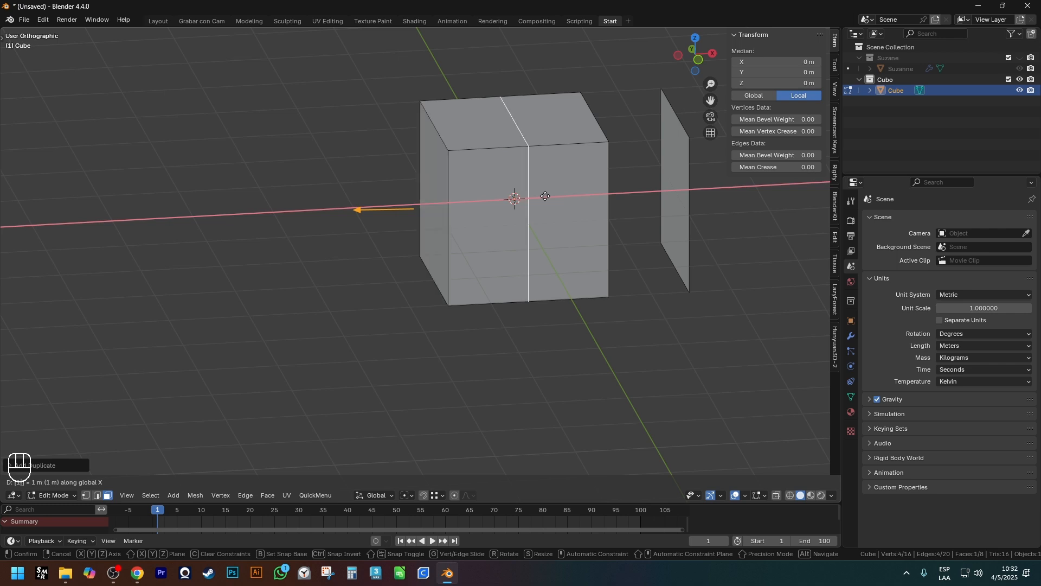
key(Escape)
Move the duplicated -X face by -1 m along the global X axis
key(g)
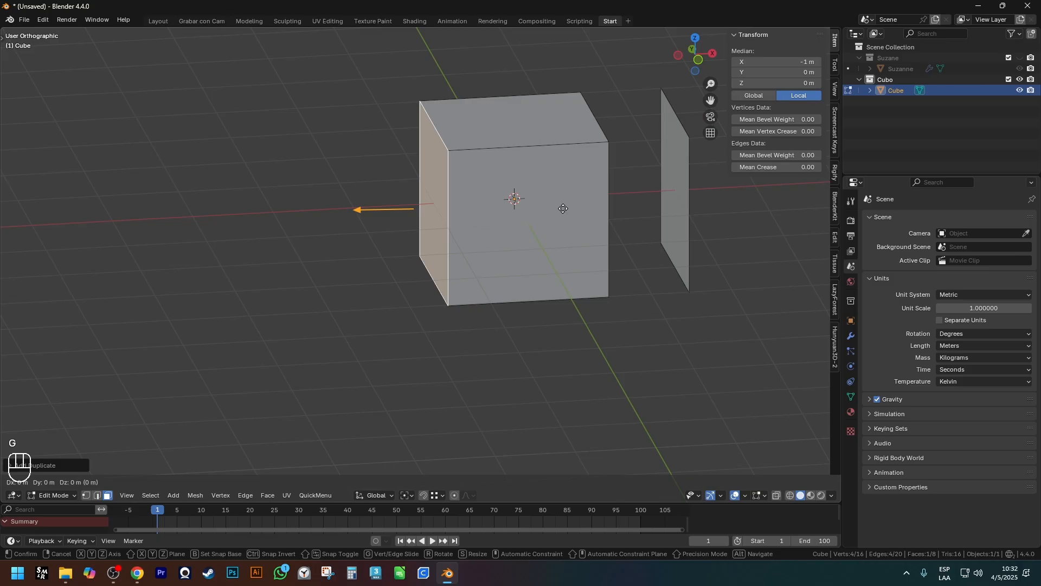
key(x)
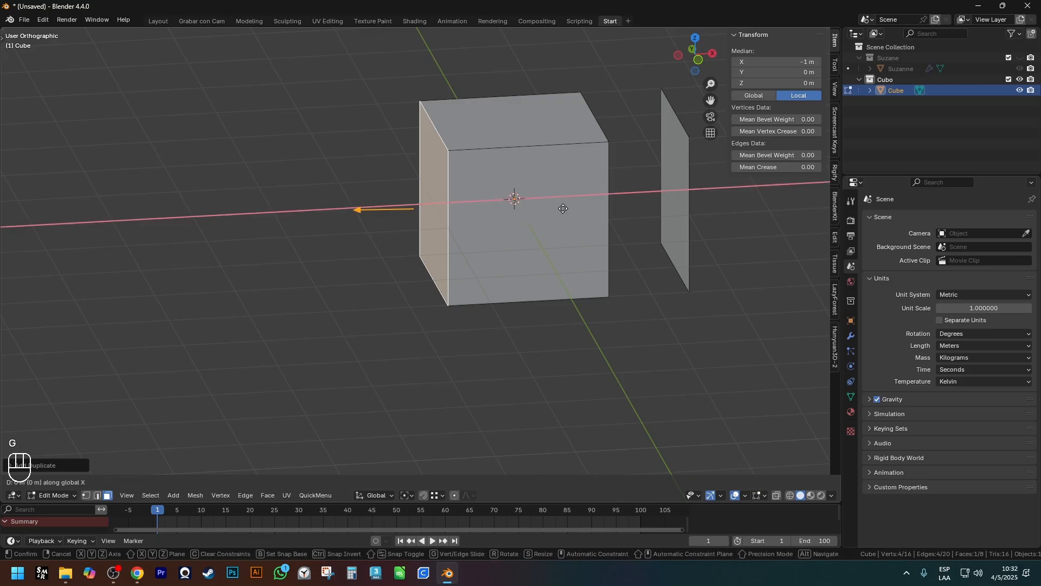
key(minus)
key(1)
key(Return)
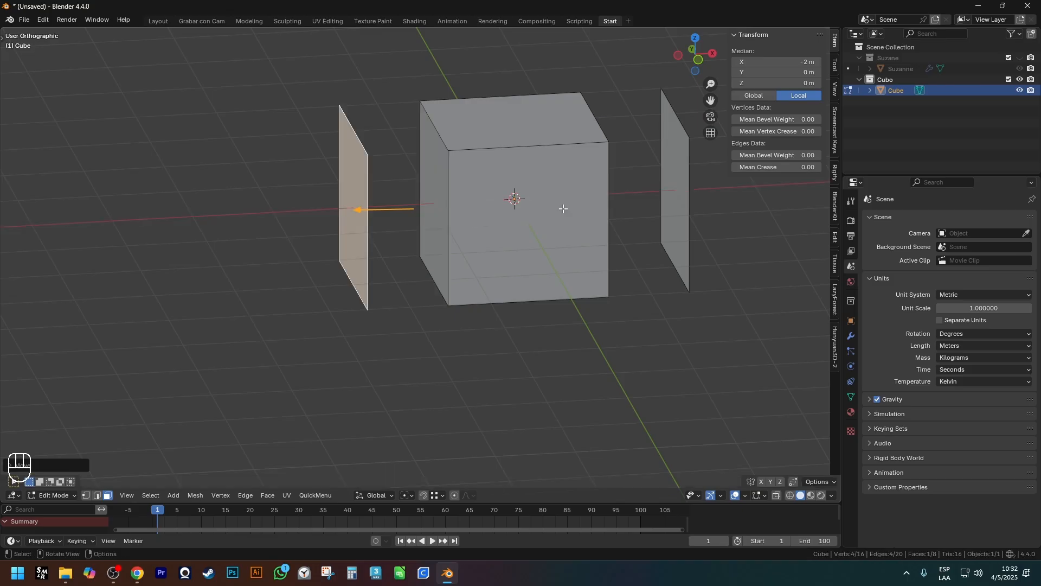
Examine the two offset faces from an angled view together with the scene's Unit Scale setting
middle_drag(563, 208, 488, 232)
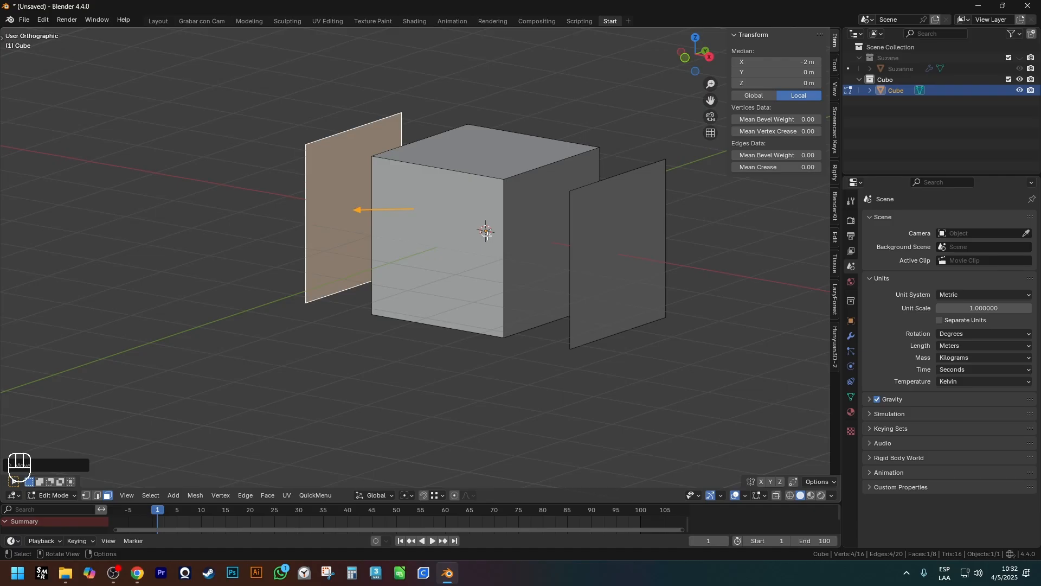
ctrl+shift+drag(889, 301, 1036, 316)
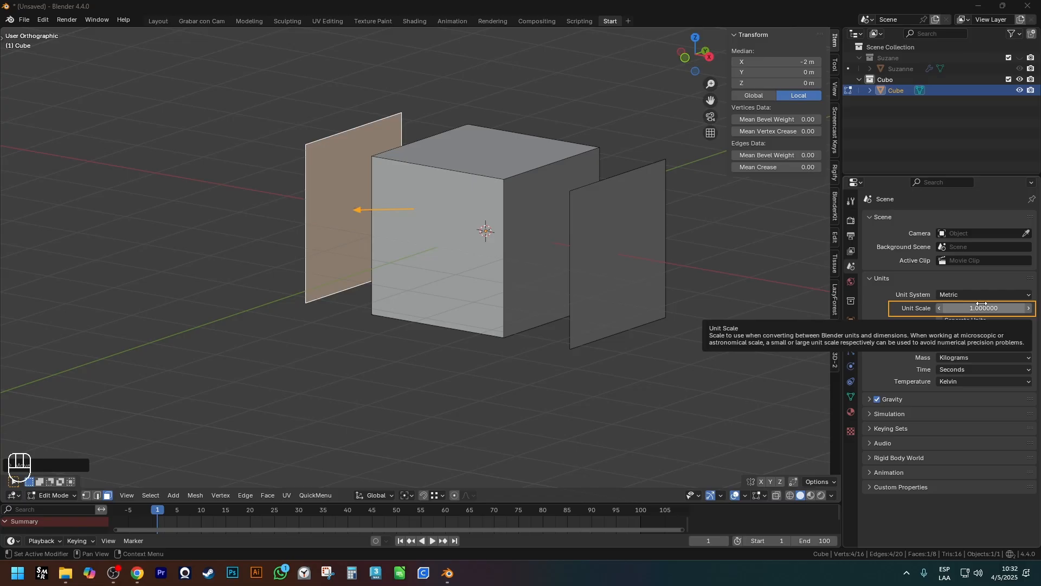
Select the cube's top face and duplicate it in place
click(525, 229)
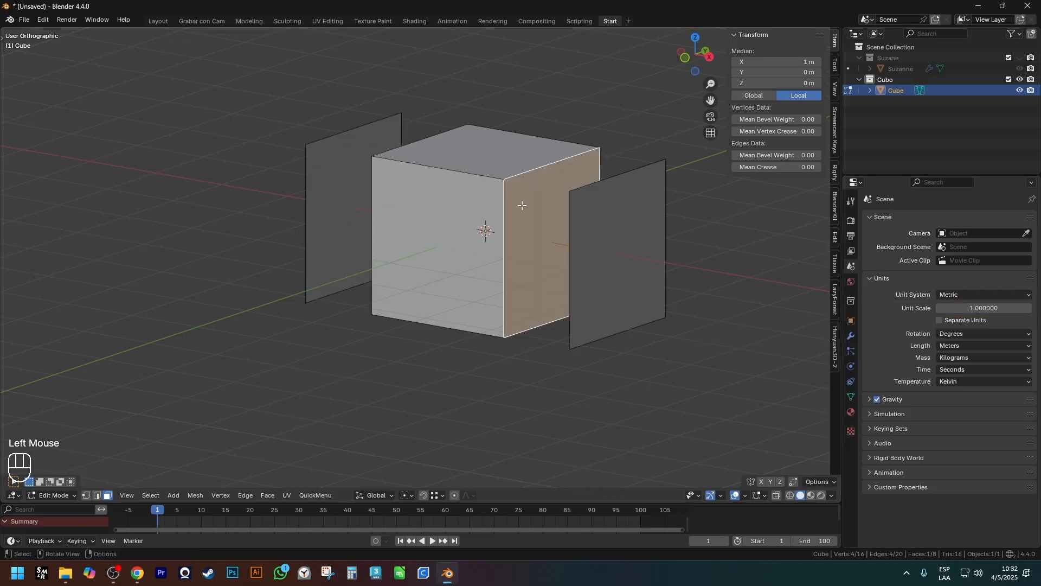
shift+middle_drag(512, 186, 544, 211)
click(529, 188)
shift+middle_drag(572, 251, 548, 274)
key(shift+d)
right_click(596, 157)
shift+middle_drag(484, 221, 484, 229)
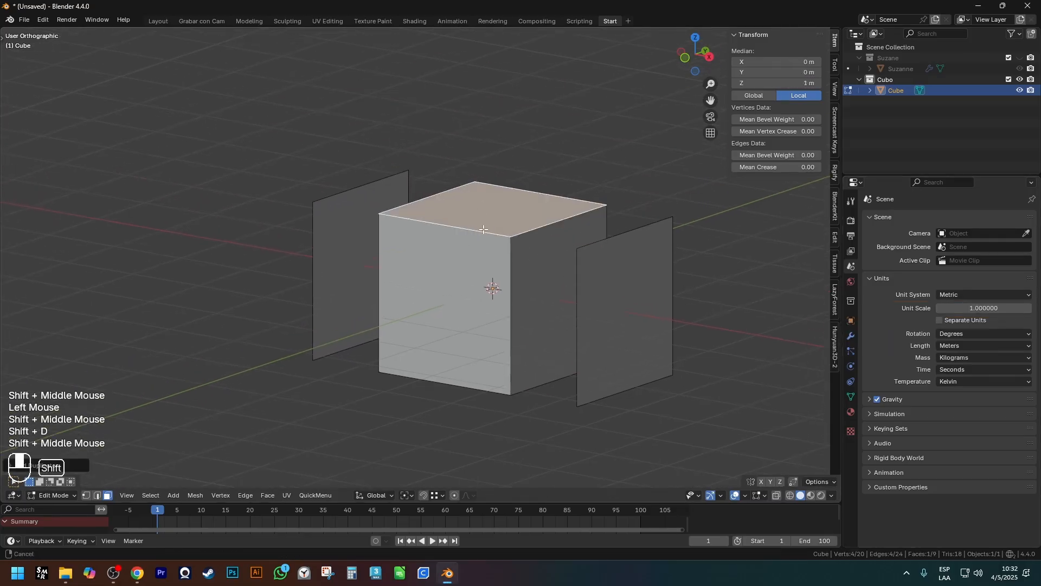
Move the duplicated top face 5 m along the global Z axis
scroll(483, 230, down, 2)
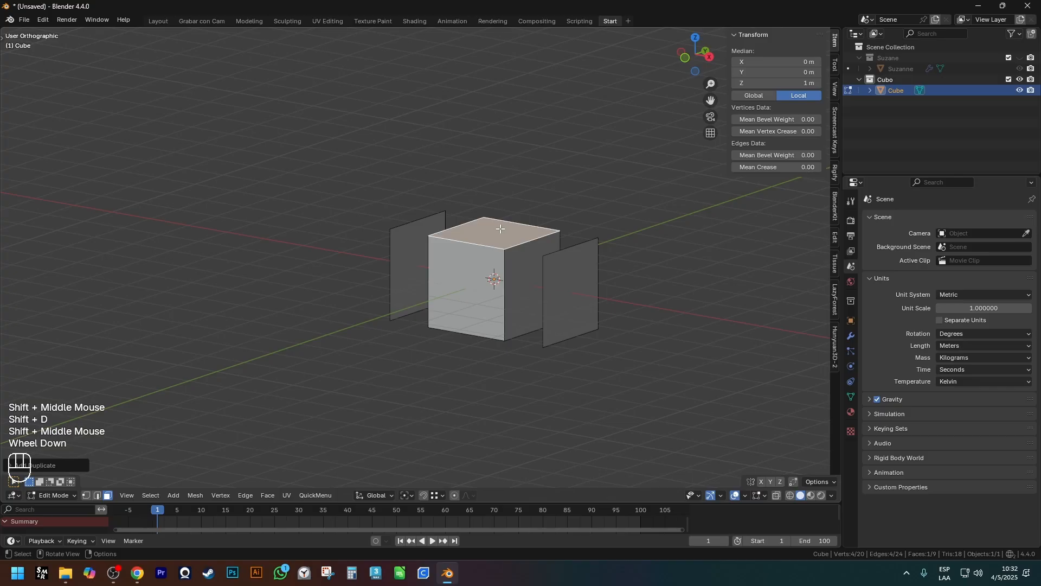
key(g)
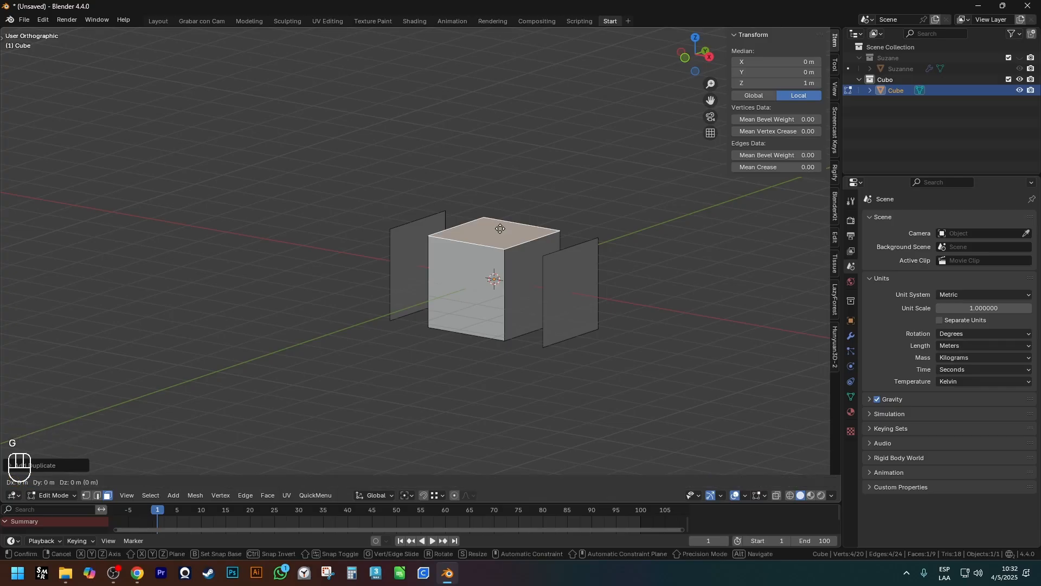
key(z)
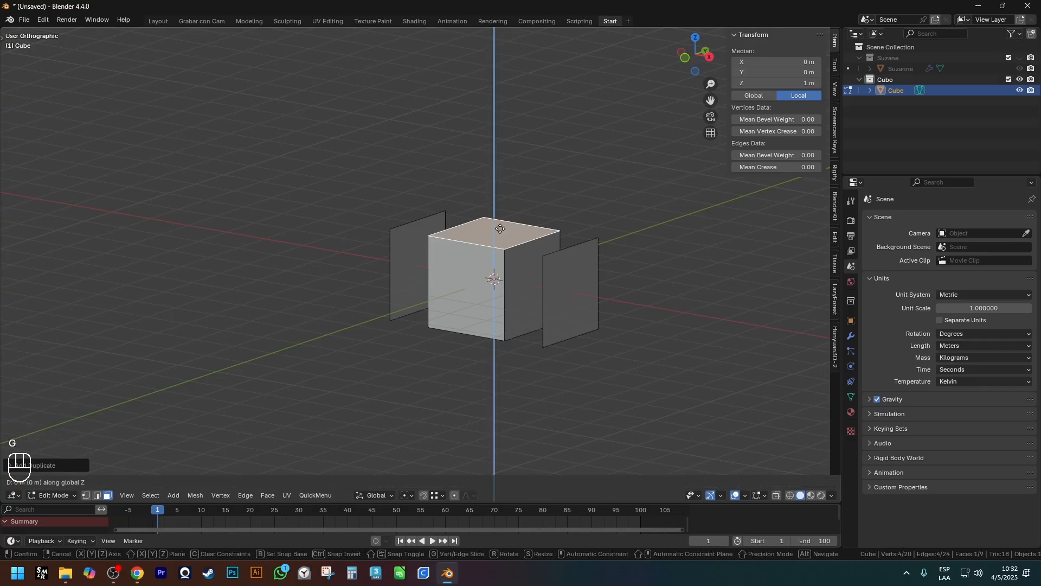
text(5)
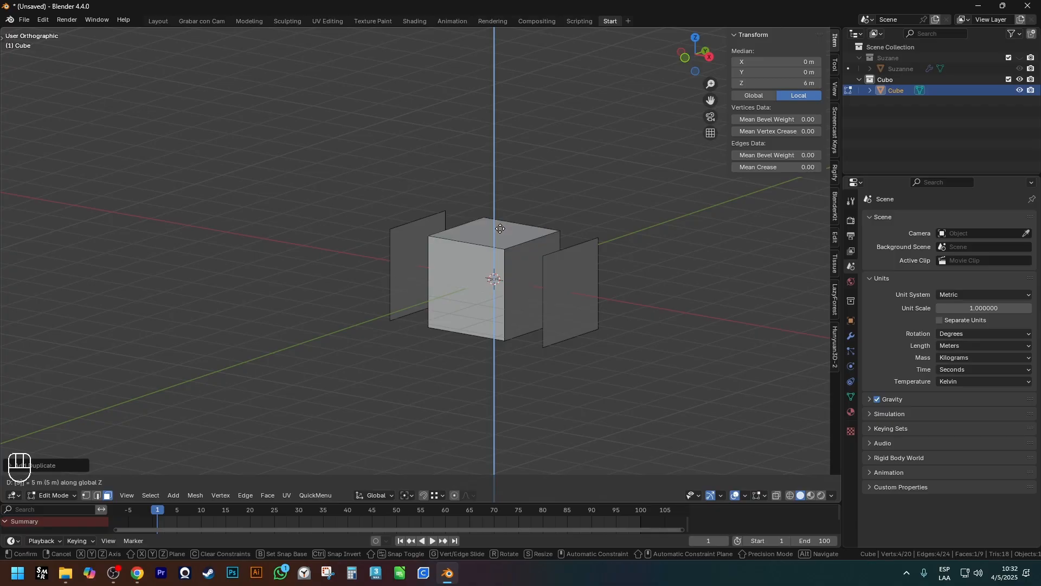
click(500, 229)
scroll(483, 239, down, 2)
scroll(493, 193, up, 2)
Select the cube's bottom face in face selection mode and duplicate it in place
shift+middle_drag(493, 193, 495, 121)
key(3)
click(458, 215)
middle_drag(458, 216, 528, 275)
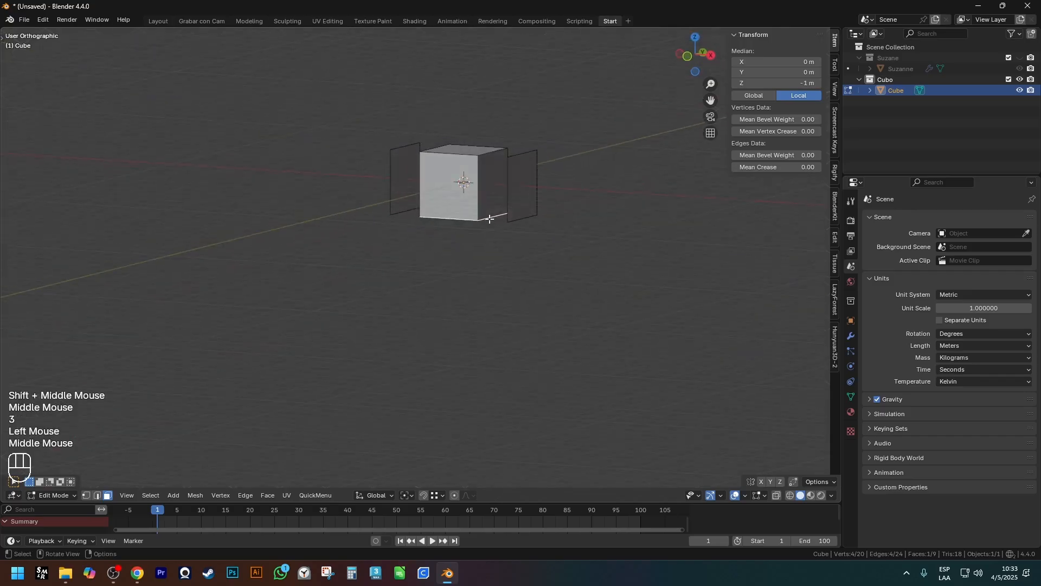
middle_drag(531, 226, 639, 228)
key(shift+d)
right_click(650, 235)
Move the duplicated bottom face by -5 m along the global Z axis
key(g)
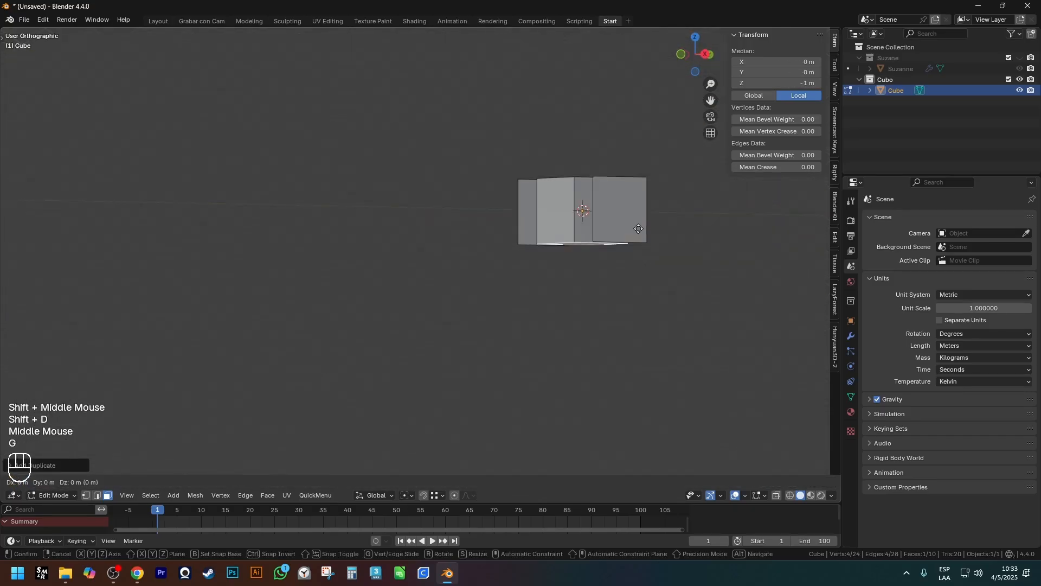
key(z)
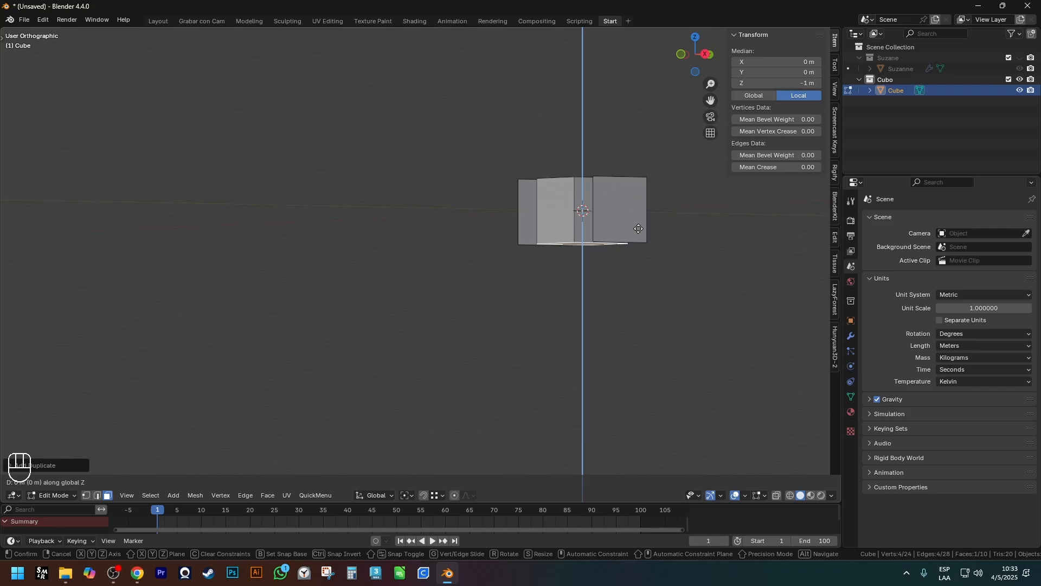
text(-5)
key(Return)
scroll(549, 258, down, 2)
middle_drag(548, 259, 611, 277)
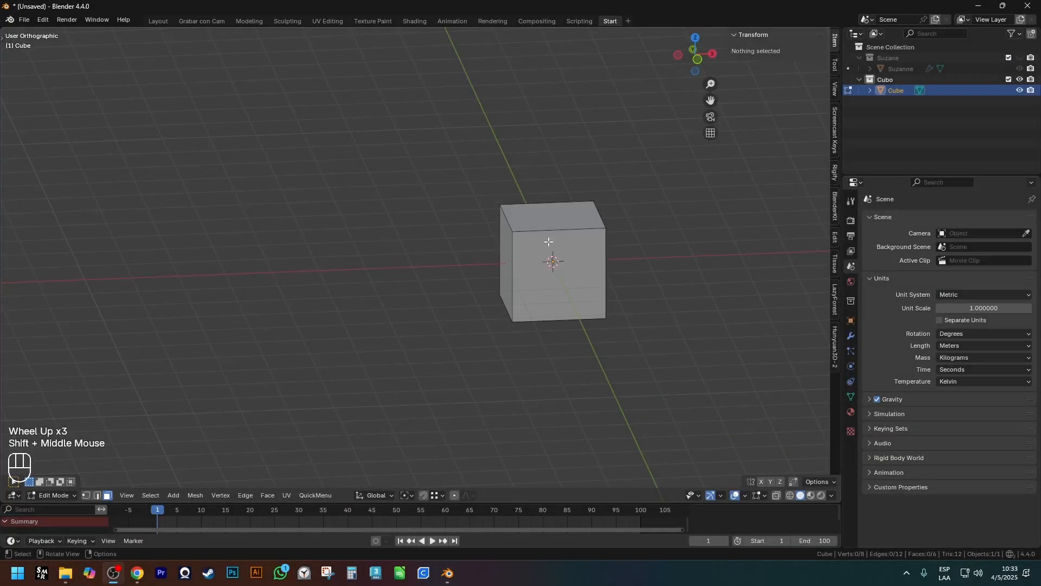
click(564, 274)
middle_drag(563, 274, 611, 246)
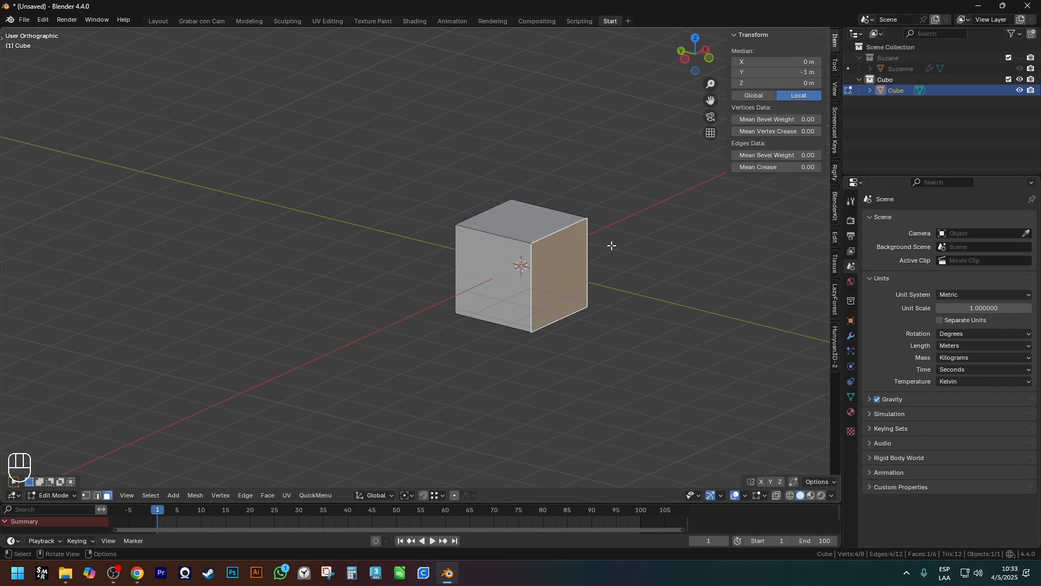
middle_drag(612, 246, 585, 242)
key(3)
click(627, 244)
click(579, 244)
key(g)
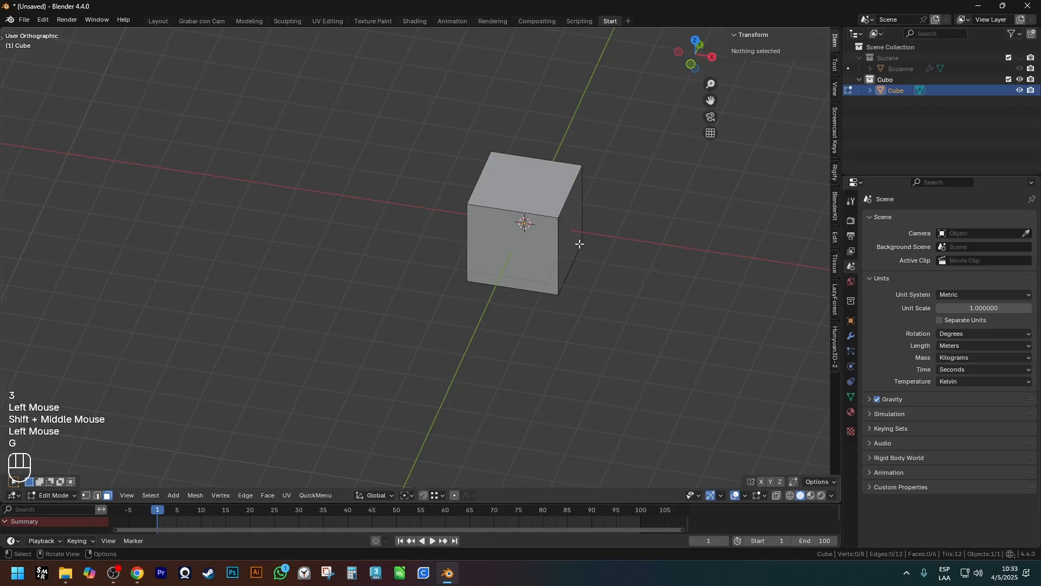
Select the cube's positive X face in face selection mode and try moving it freely
key(3)
click(569, 222)
key(g)
key(Escape)
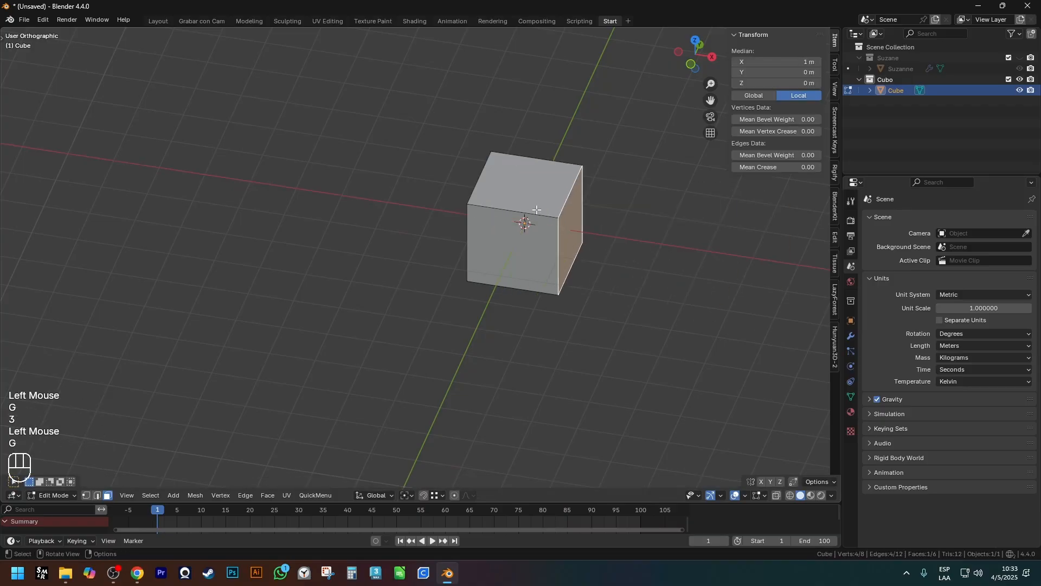
Try rotating the selected side face freely and about the global X axis
middle_drag(536, 210, 653, 223)
key(r)
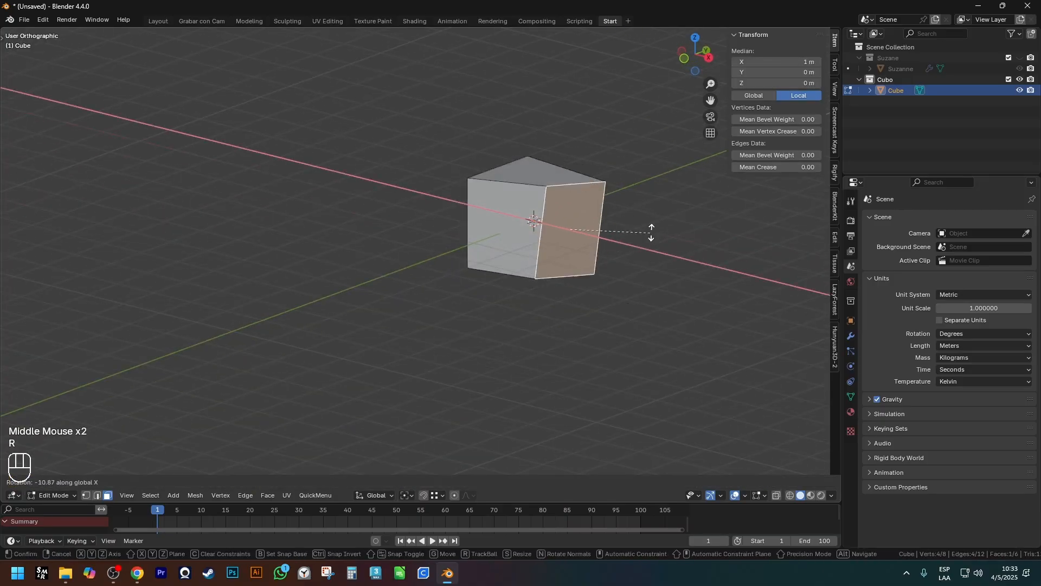
key(r)
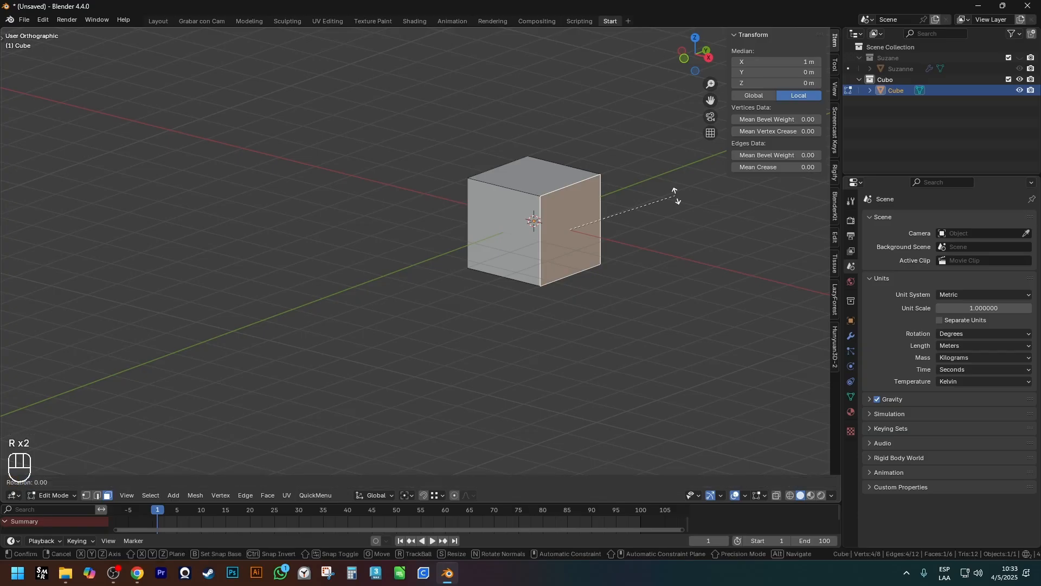
key(x)
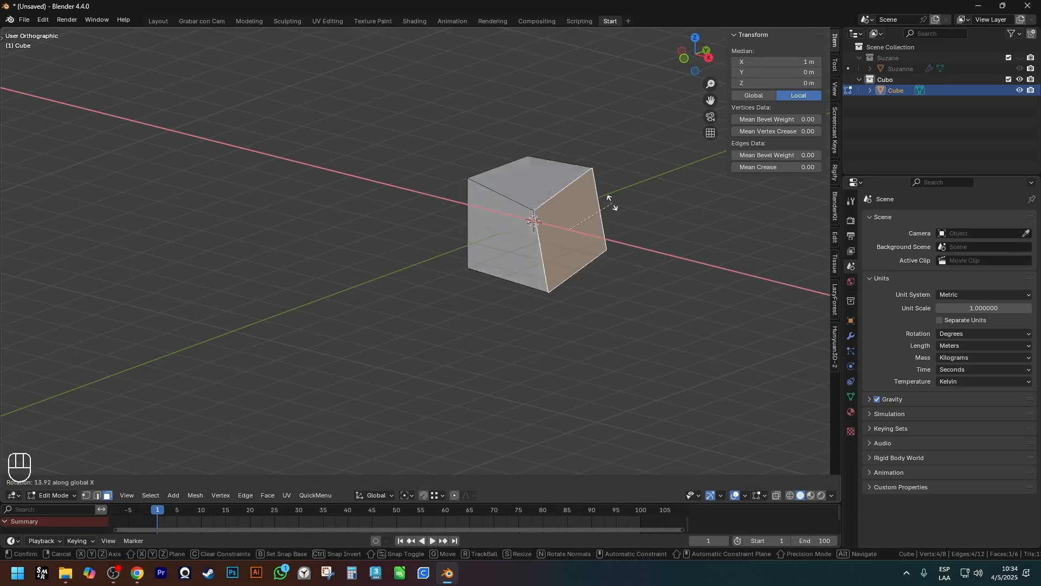
right_click(560, 228)
Try scaling the selected side face uniformly and along the global X axis
mouse_move(607, 231)
middle_down()
mouse_move(637, 233)
mouse_move(621, 224)
middle_up()
key(s)
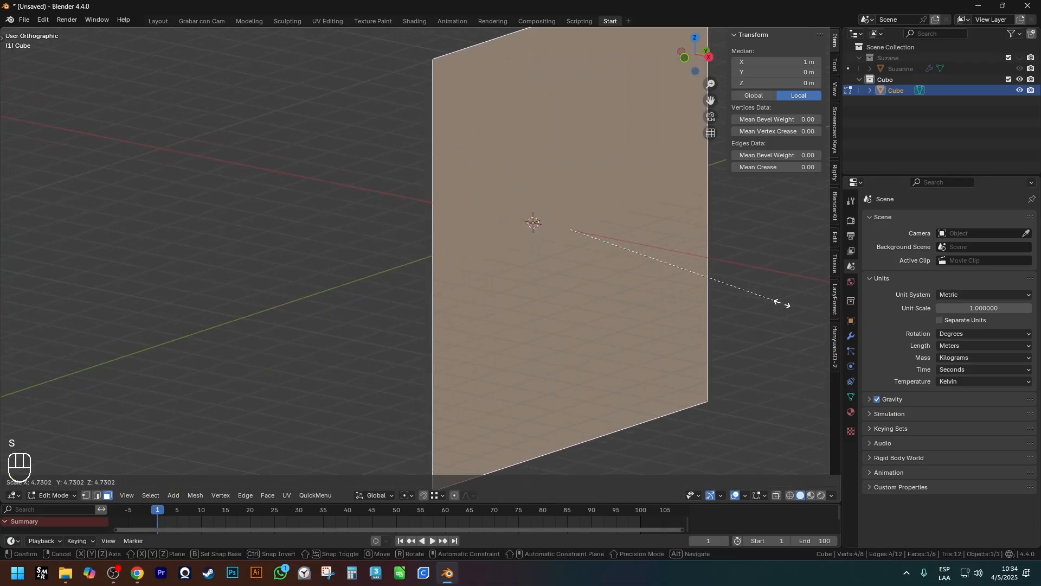
right_click(565, 256)
mouse_move(564, 255)
middle_down()
mouse_move(595, 255)
mouse_move(582, 250)
middle_up()
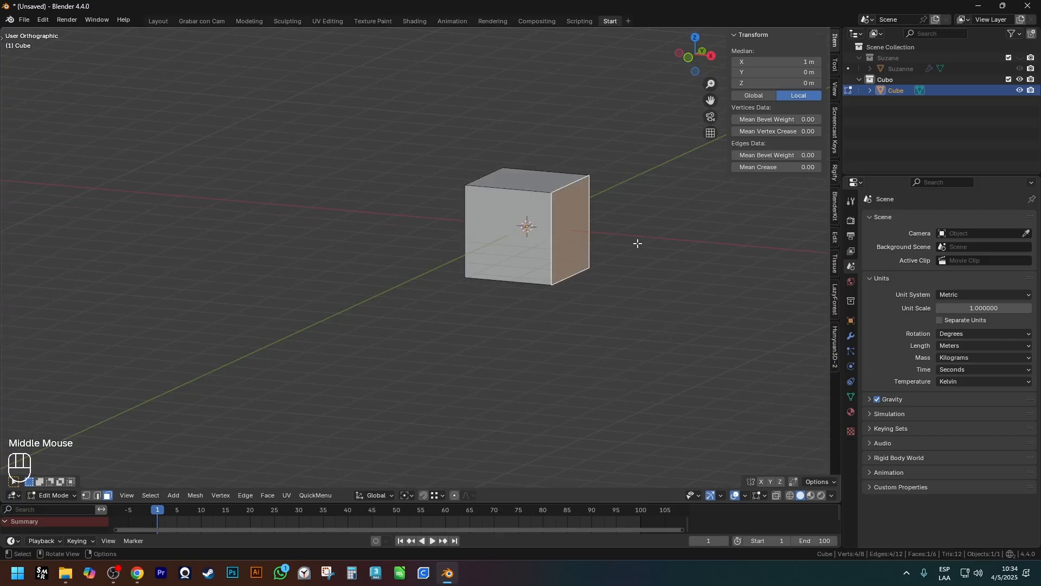
key(s)
key(x)
right_click(558, 218)
Select the cube's top face and try stretching it along the global X axis
key(2)
click(590, 213)
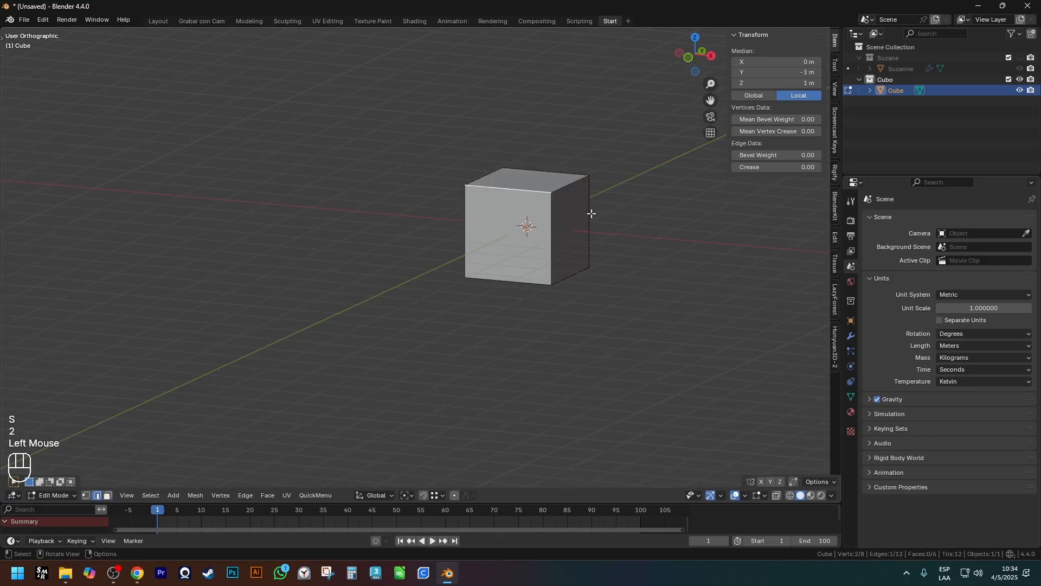
key(3)
click(550, 181)
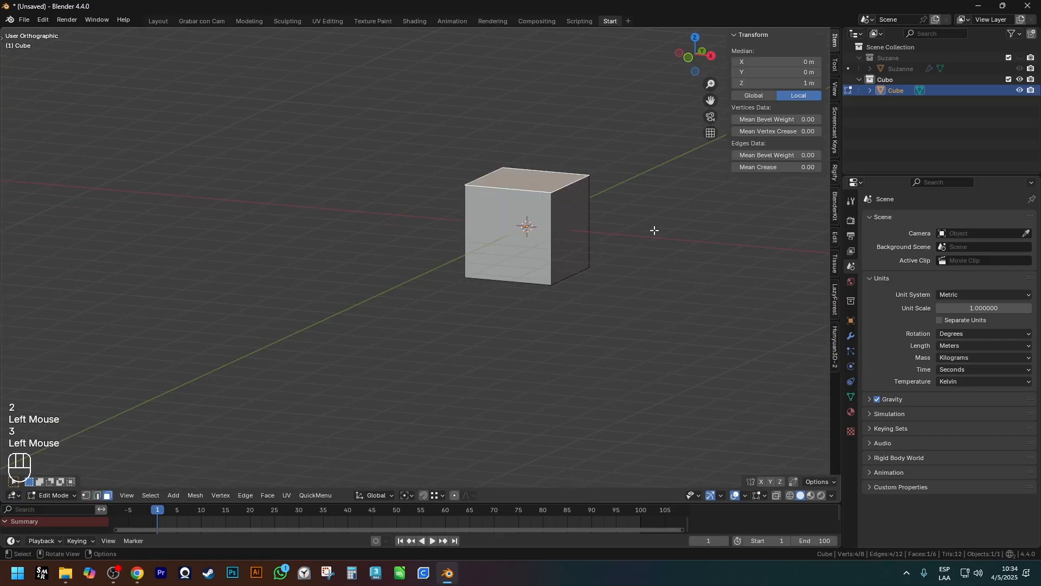
key(s)
key(x)
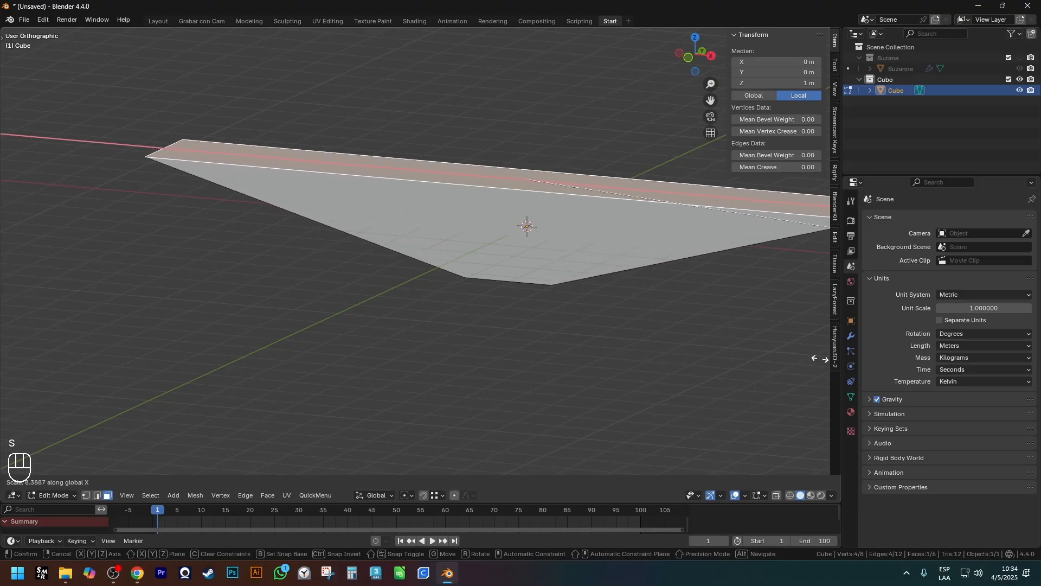
right_click(480, 218)
Select all of the cube's faces and try scaling them with the global Z axis locked
scroll(480, 218, down, 2)
middle_drag(480, 218, 525, 221)
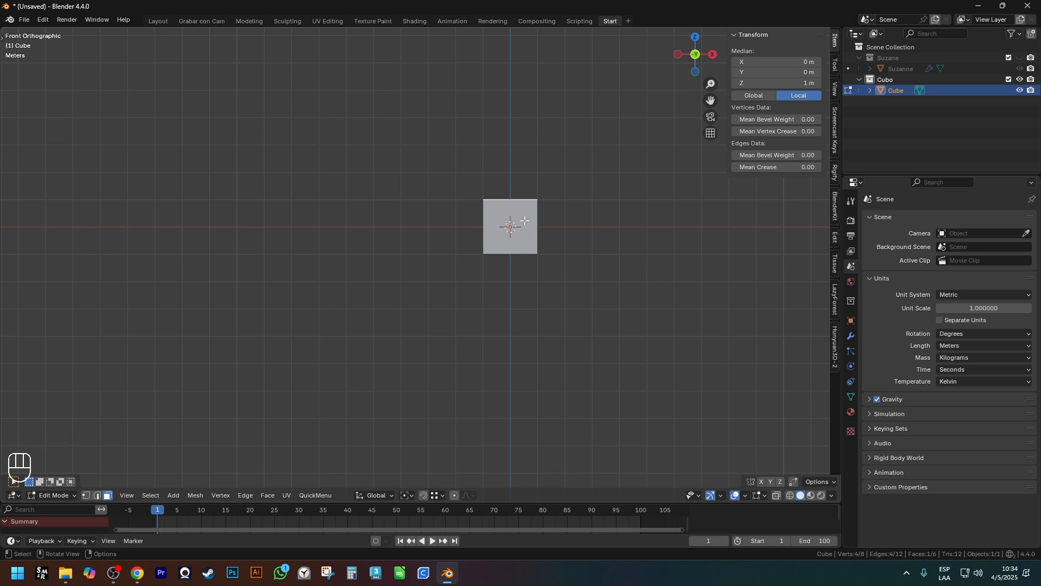
key(a)
middle_drag(525, 221, 561, 237)
scroll(537, 218, up, 2)
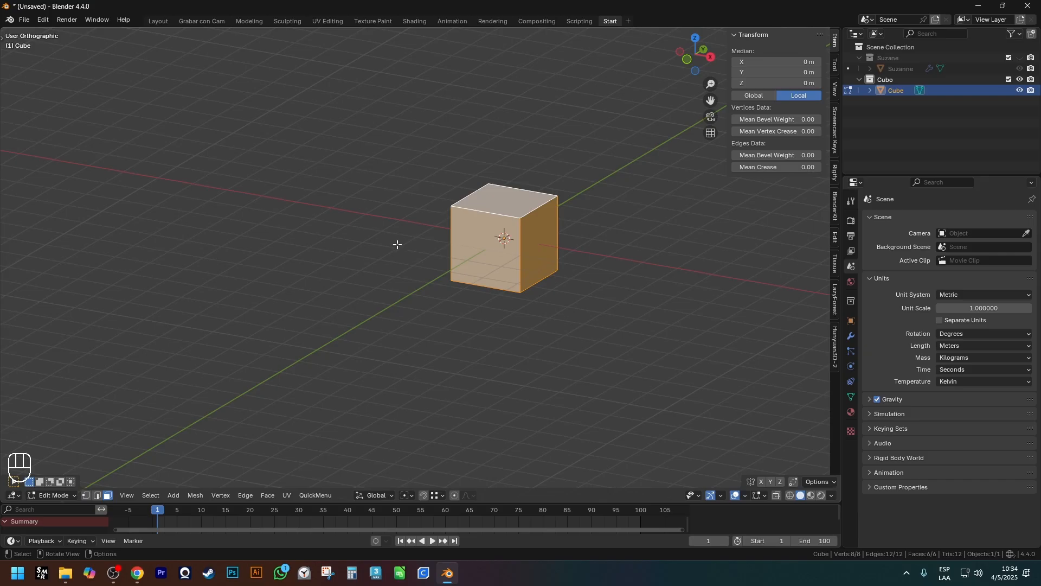
scroll(398, 244, down, 1)
shift+middle_drag(397, 244, 535, 244)
scroll(380, 249, up, 2)
key(s)
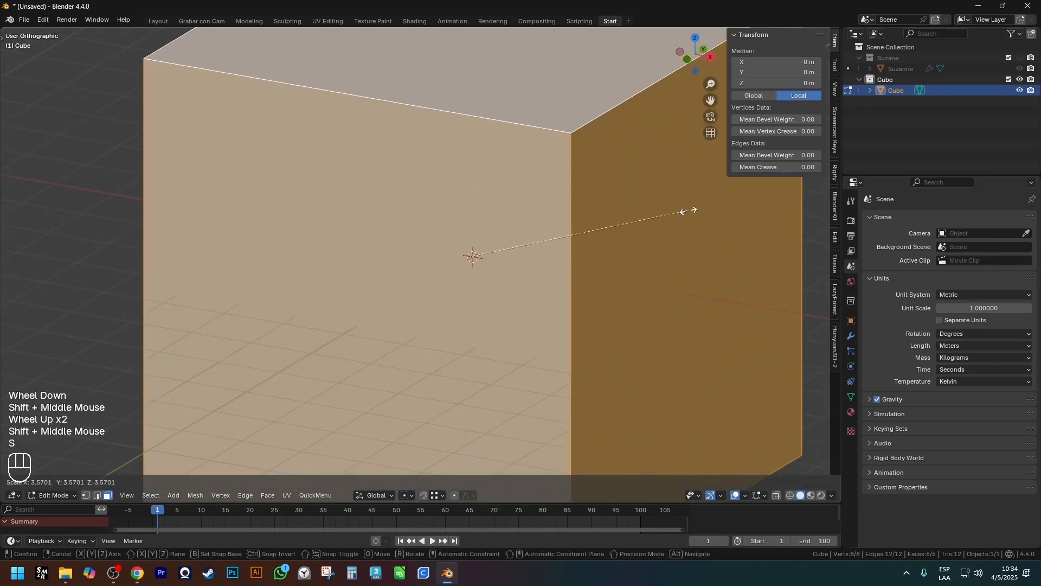
key(shift+z)
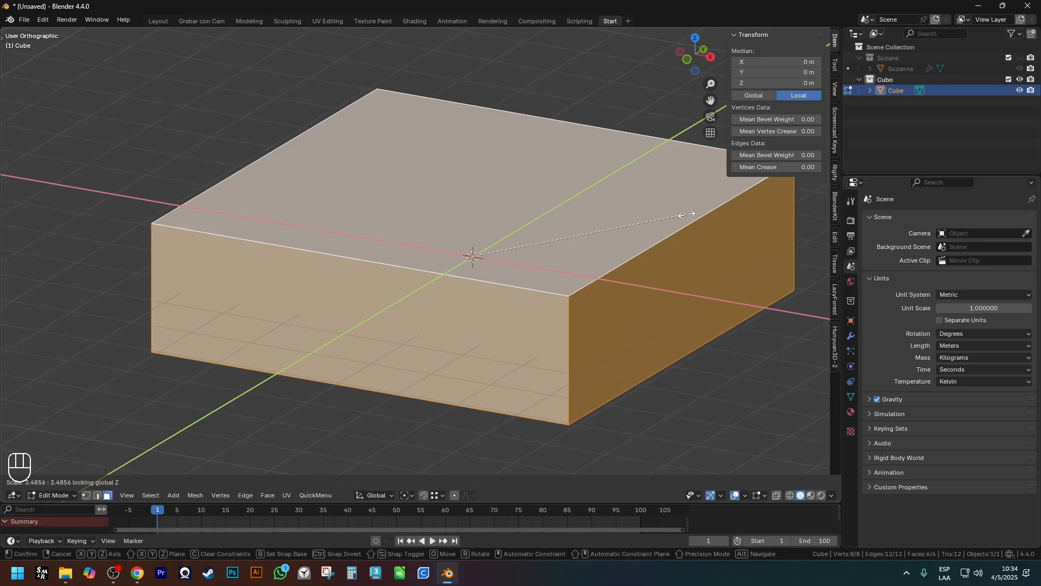
right_click(537, 235)
scroll(536, 236, down, 5)
mouse_move(518, 237)
middle_down()
mouse_move(556, 253)
mouse_move(527, 239)
middle_up()
scroll(527, 238, up, 2)
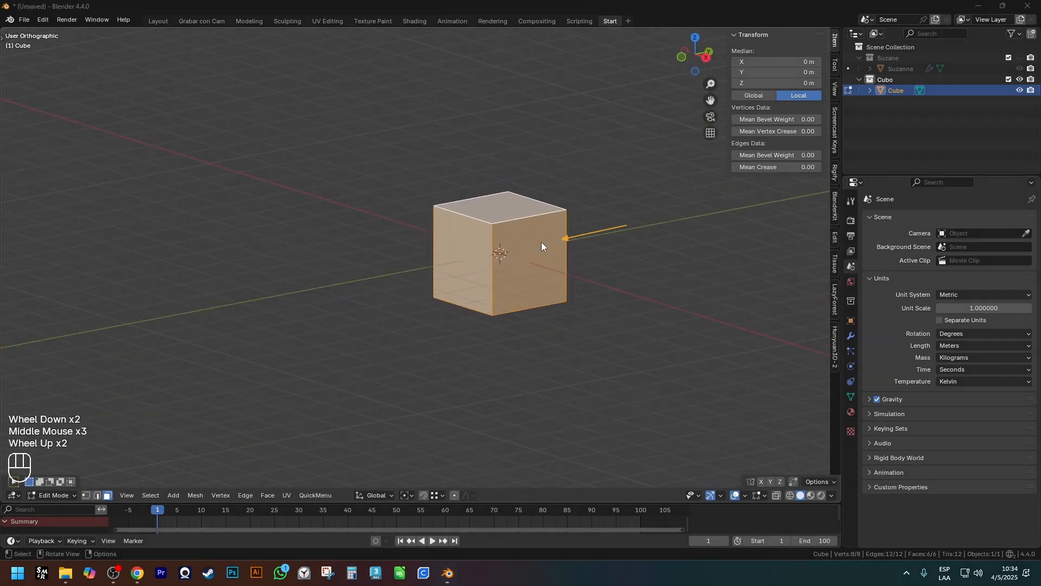
drag(542, 247, 405, 276)
drag(501, 52, 506, 404)
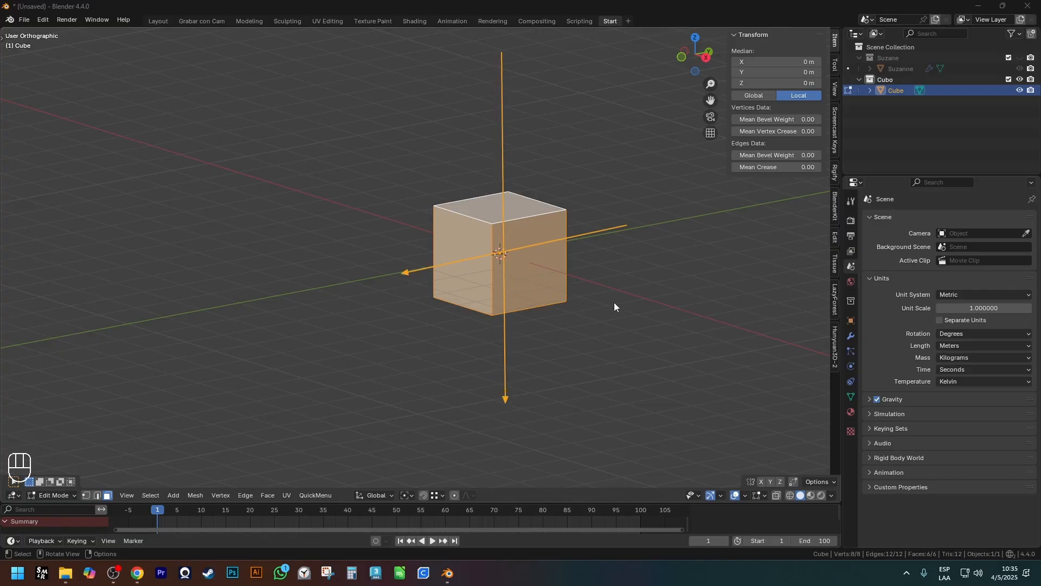
drag(737, 306, 791, 352)
drag(774, 319, 744, 354)
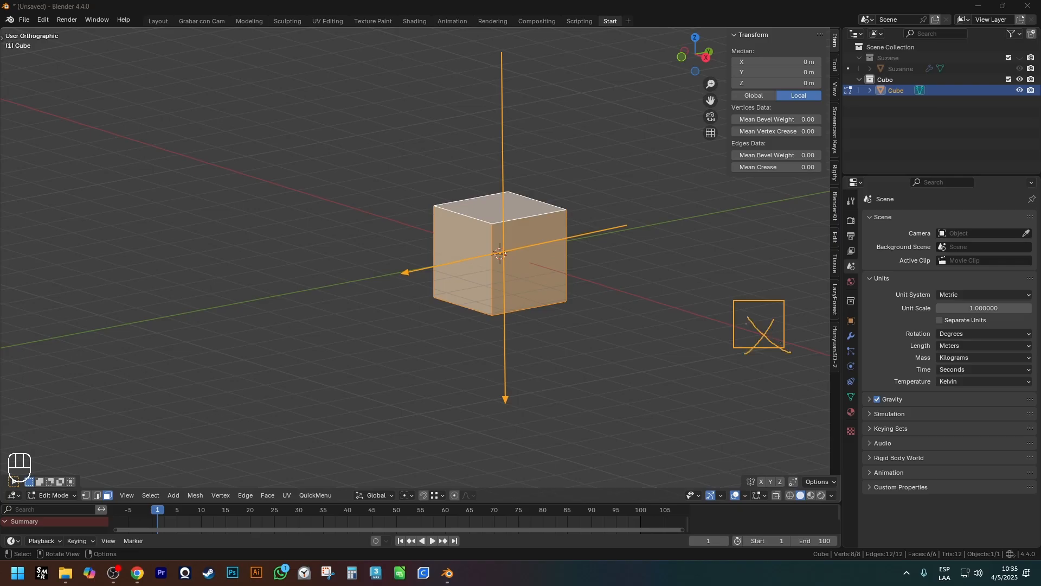
key(e)
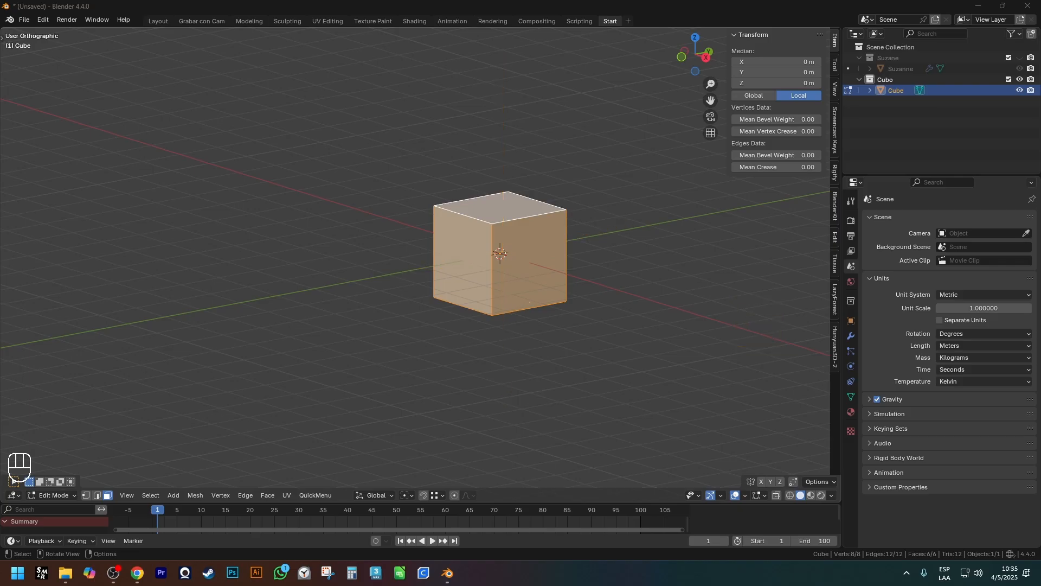
Try scaling the whole cube with the global X axis locked
middle_drag(514, 270, 537, 279)
key(s)
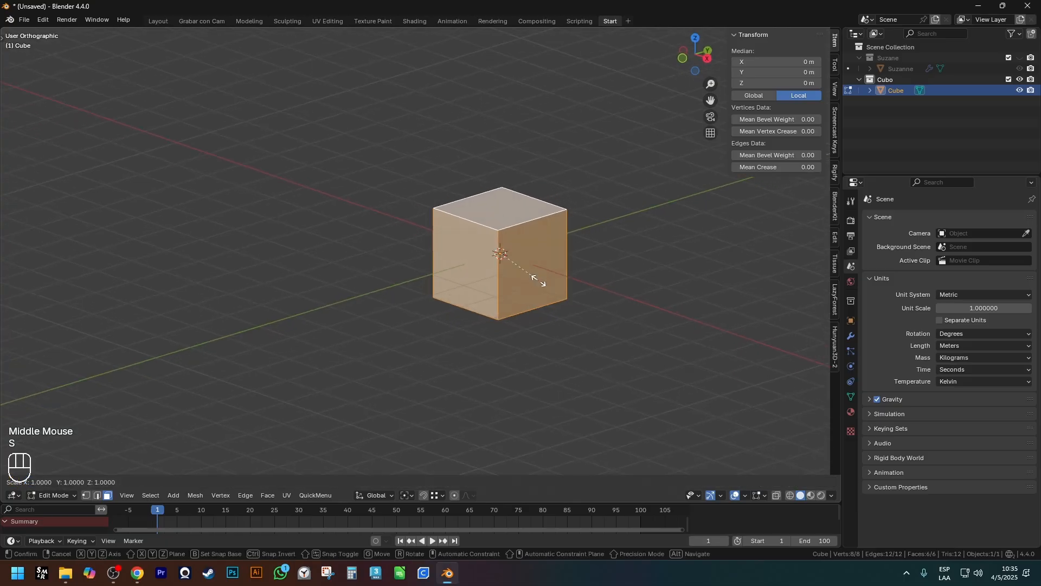
key(shift+x)
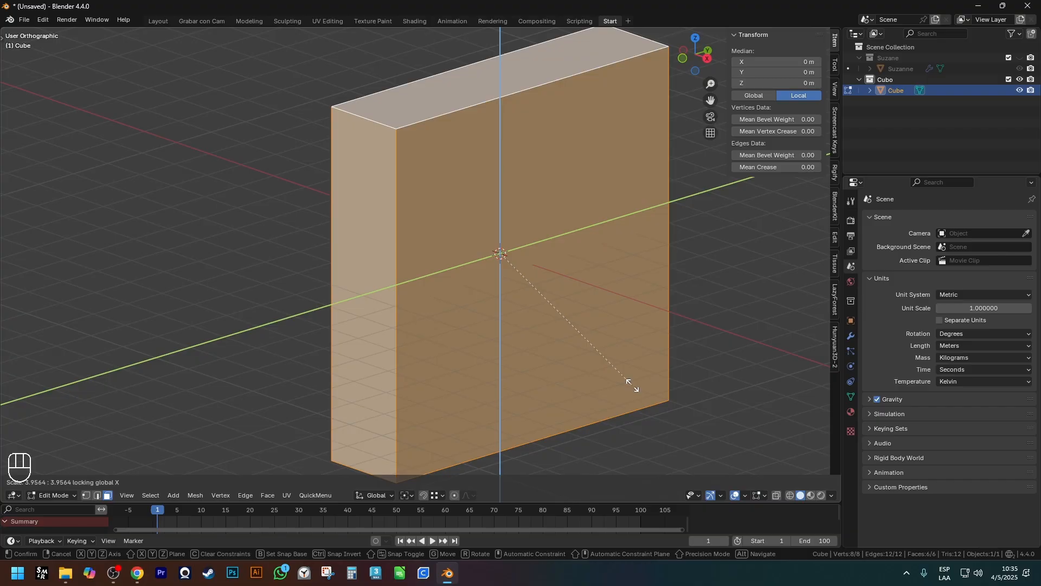
key(Escape)
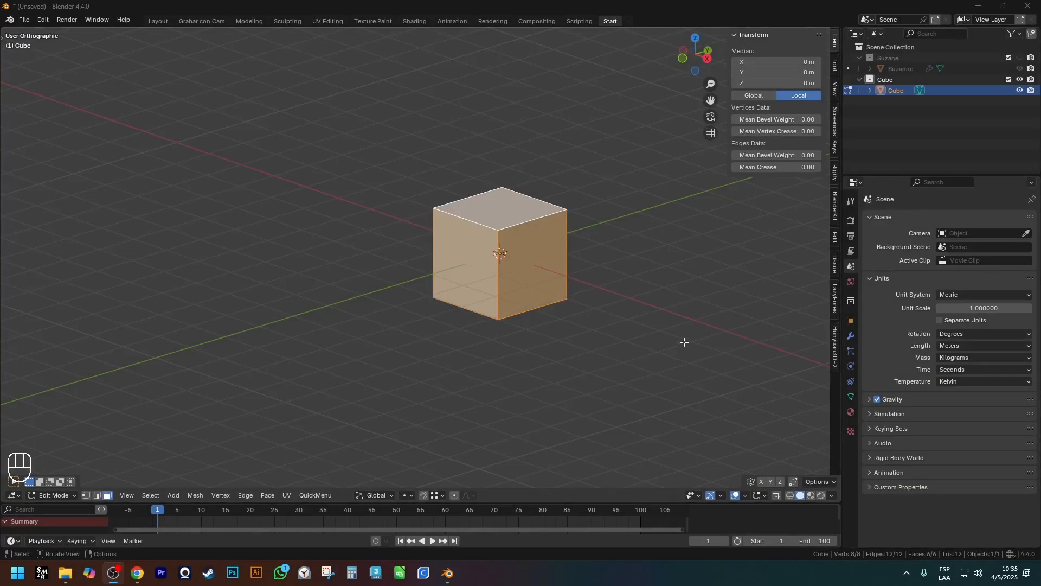
Select only the cube's top face and try rotating it freely about the global Z axis
scroll(683, 345, down, 2)
middle_drag(683, 344, 524, 260)
scroll(524, 259, up, 2)
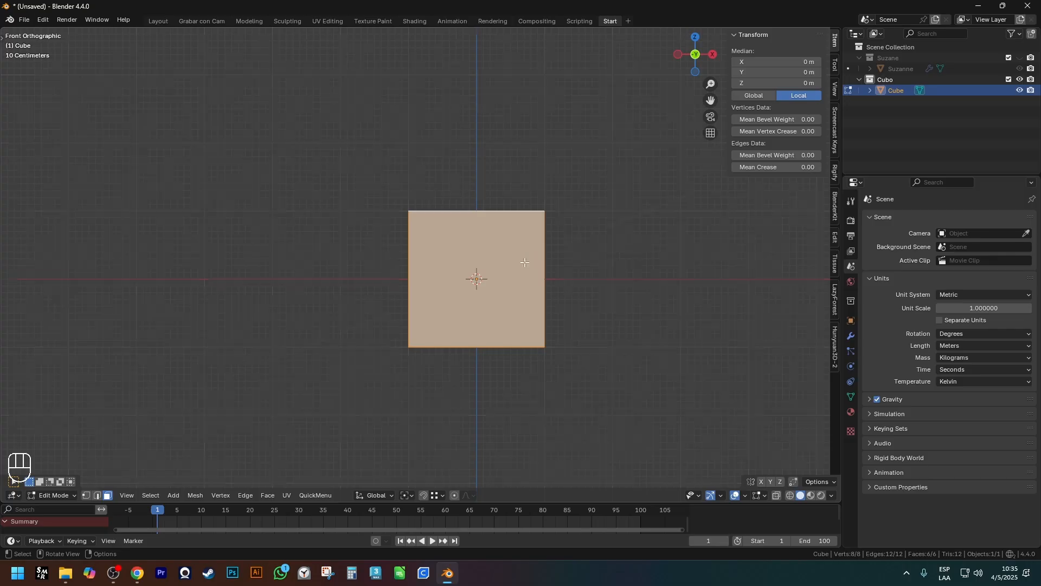
middle_drag(525, 262, 466, 292)
scroll(481, 237, down, 2)
scroll(482, 237, up, 3)
middle_drag(497, 234, 491, 248)
click(511, 263)
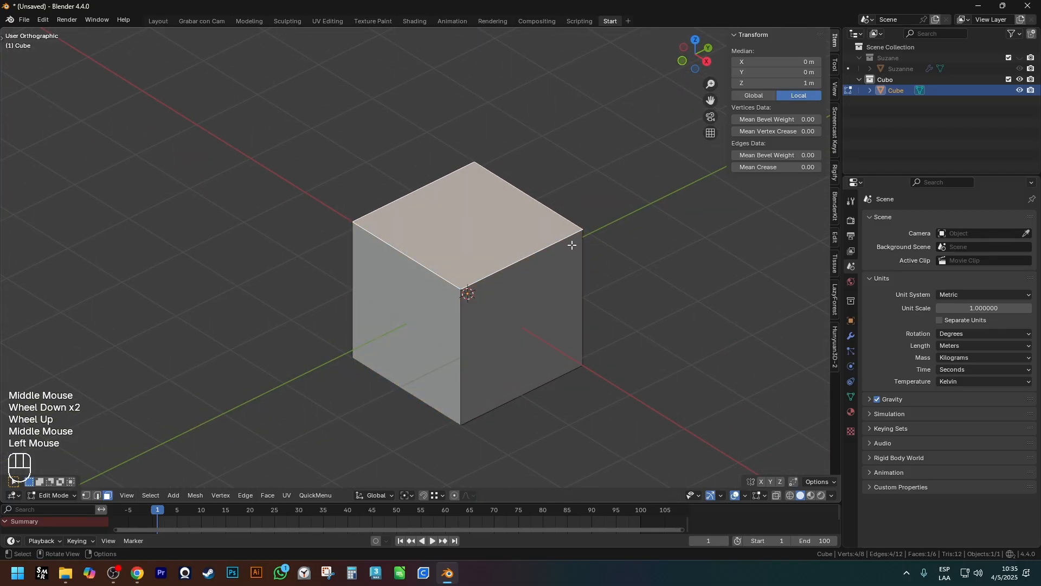
key(r)
key(z)
click(611, 237)
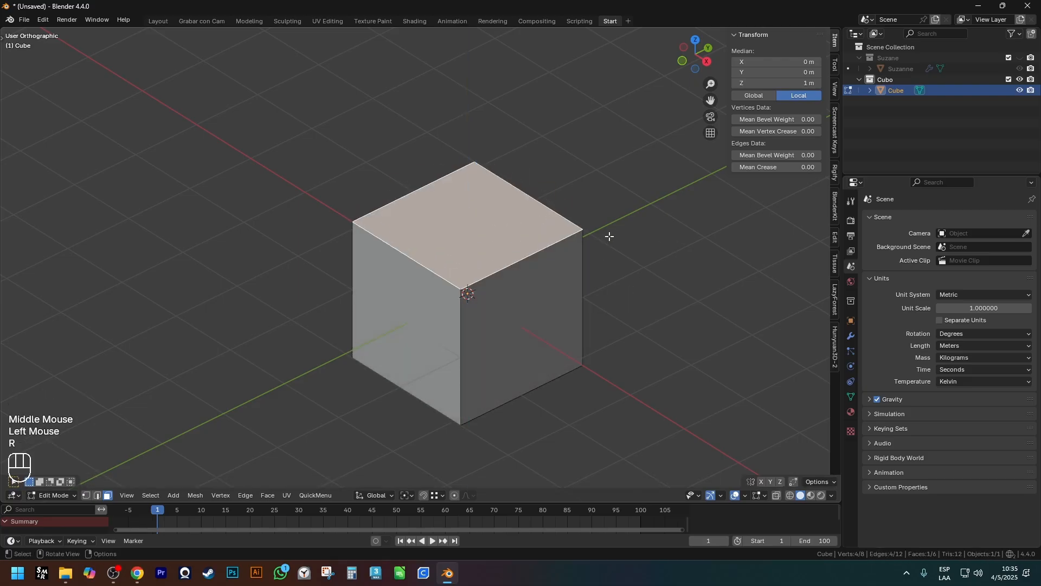
Try rotating the top face by 45° about the global Z axis, and undo the rotation
text(rz45)
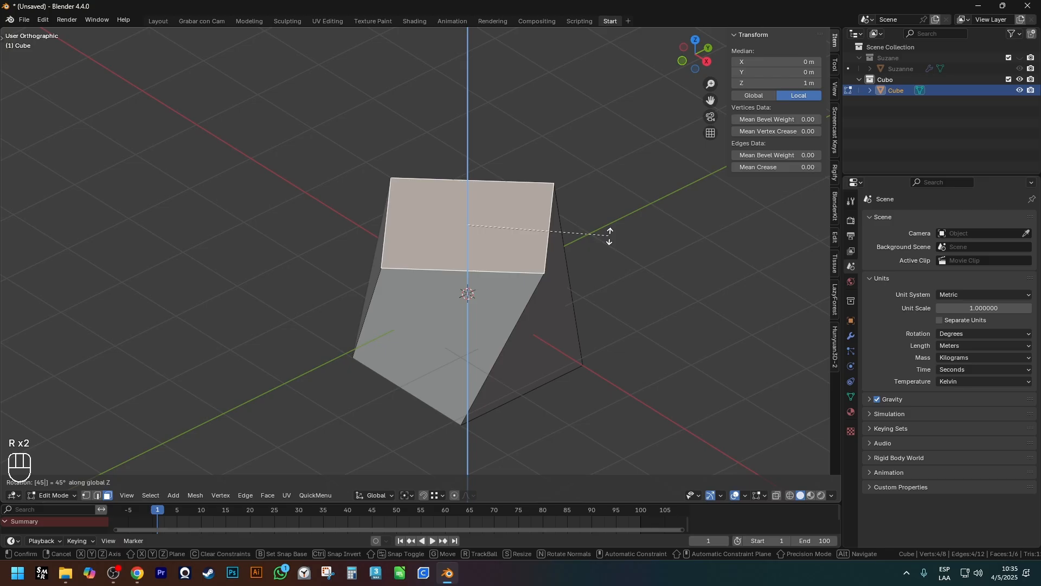
click(610, 236)
middle_drag(609, 233, 451, 189)
key(ctrl+z)
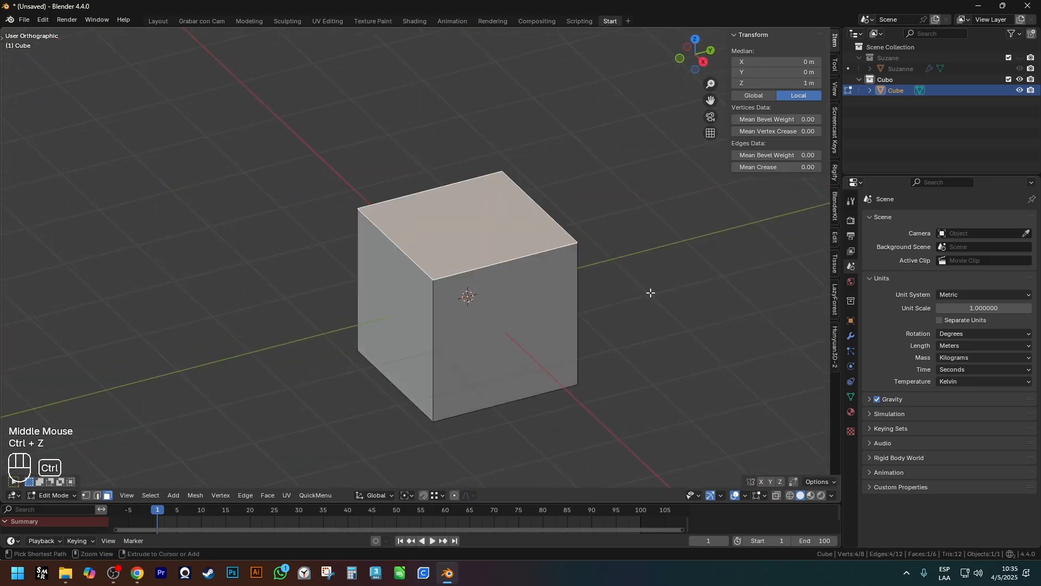
Select the cube's positive Y face and try moving it 3 m along the global Y axis
middle_drag(651, 293, 581, 265)
key(3)
click(553, 298)
alt+middle_drag(553, 298, 496, 240)
scroll(529, 267, down, 4)
scroll(528, 266, down, 1)
scroll(500, 225, up, 2)
key(g)
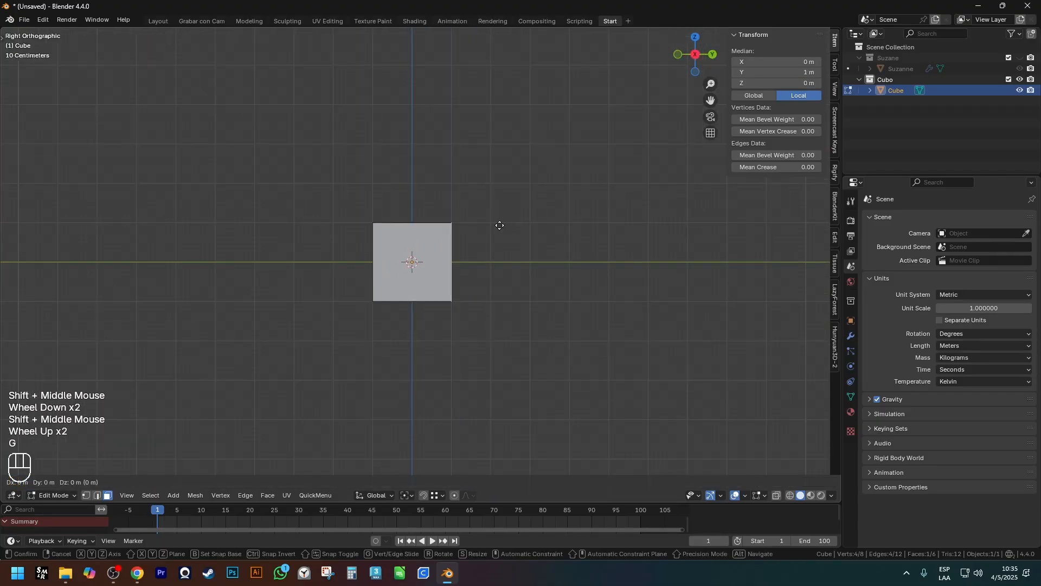
key(y)
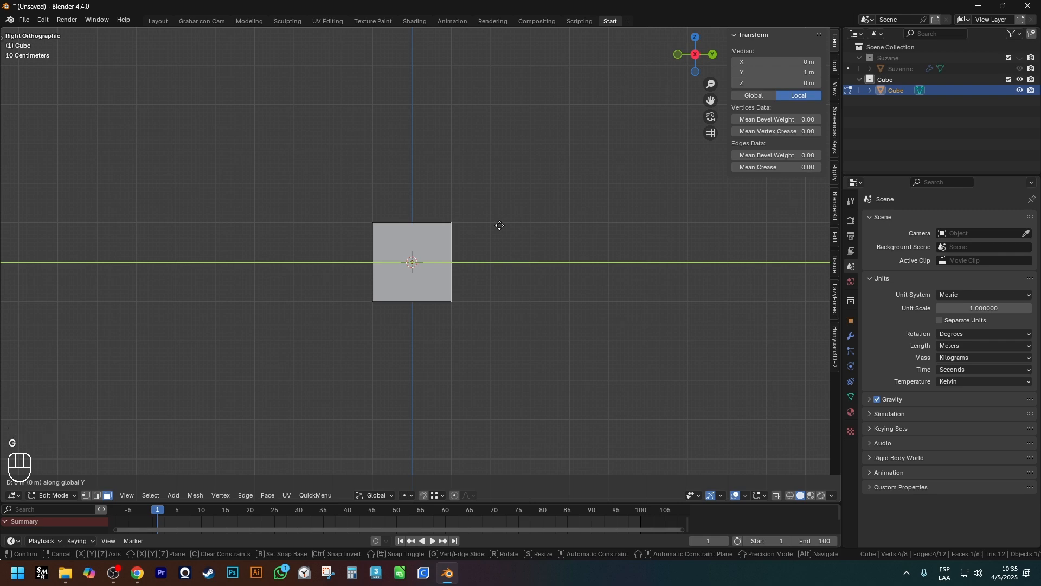
text(3)
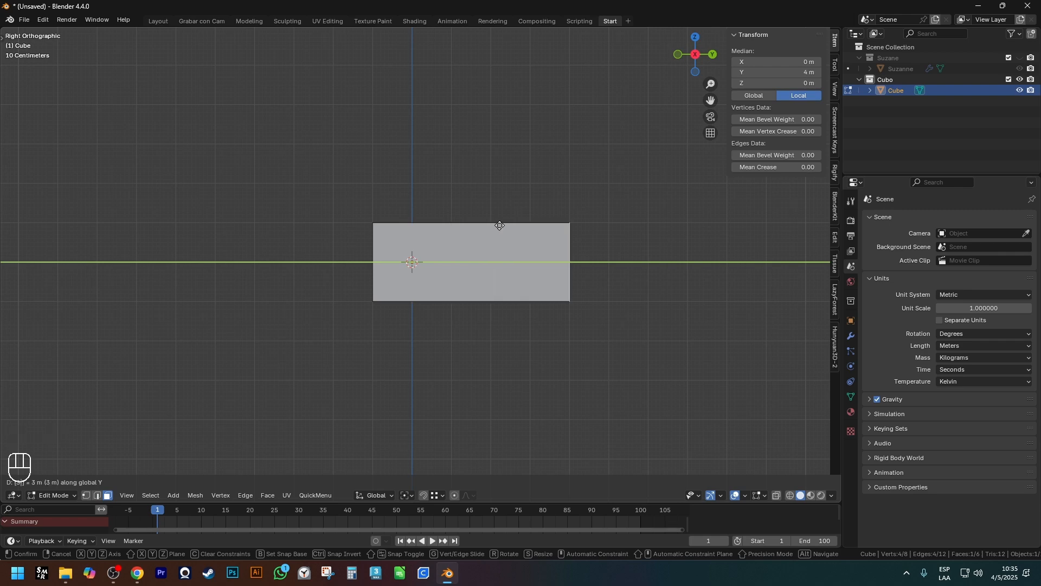
key(Escape)
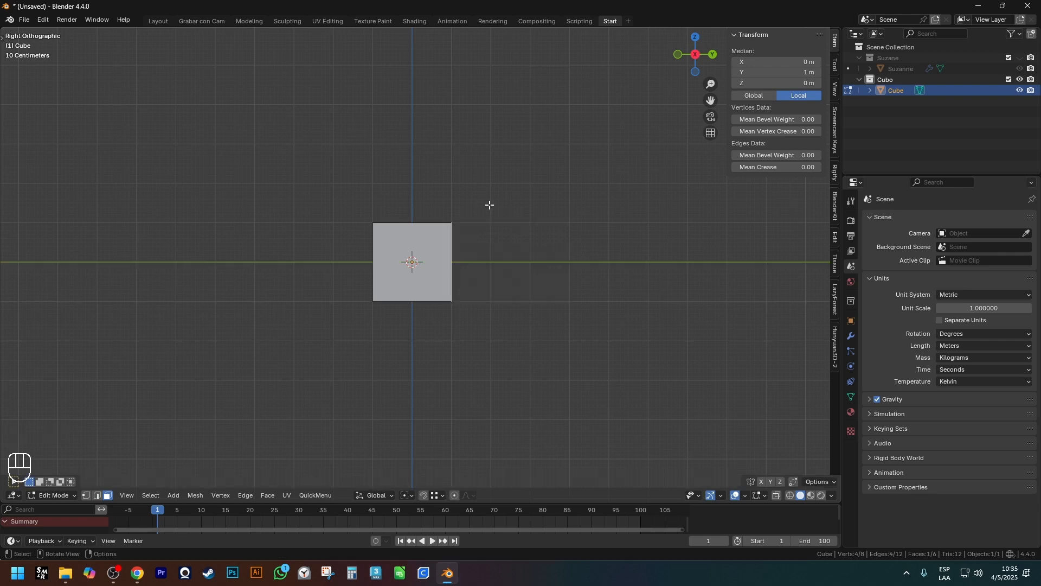
middle_drag(489, 204, 596, 298)
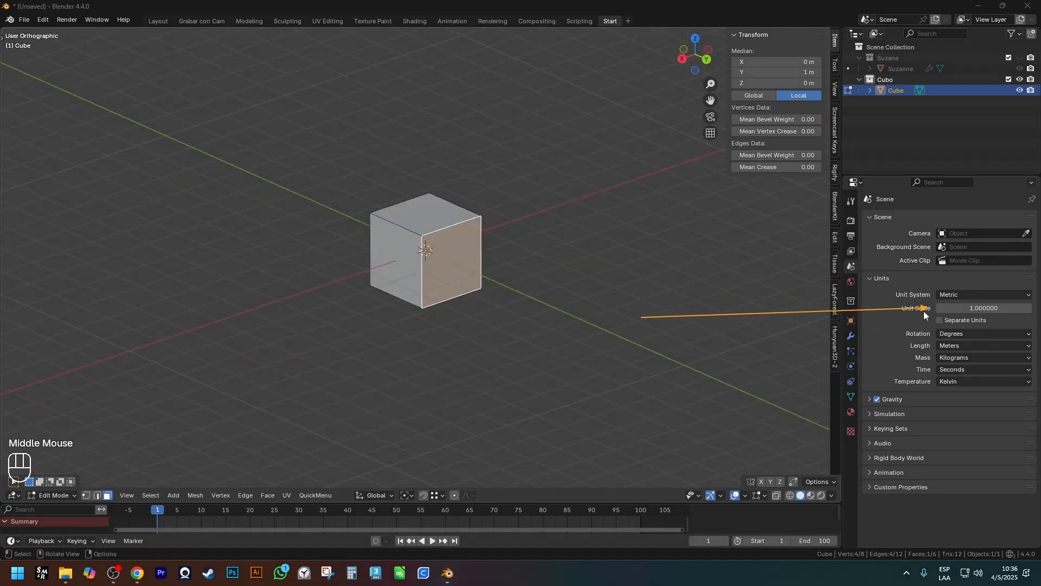
mouse_move(726, 382)
mouse_down()
mouse_move(945, 334)
mouse_move(931, 335)
mouse_up()
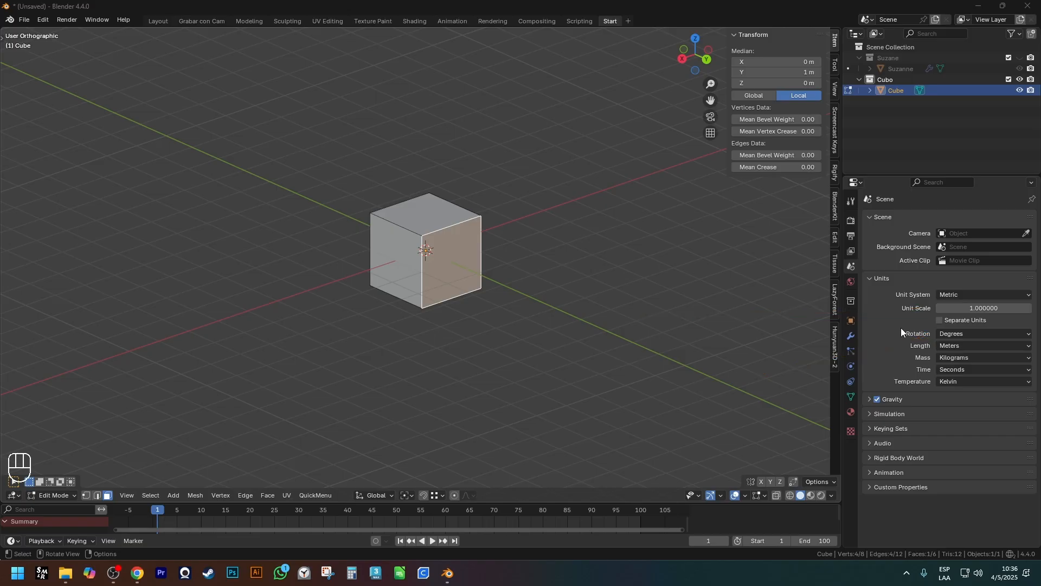
scroll(440, 259, down, 2)
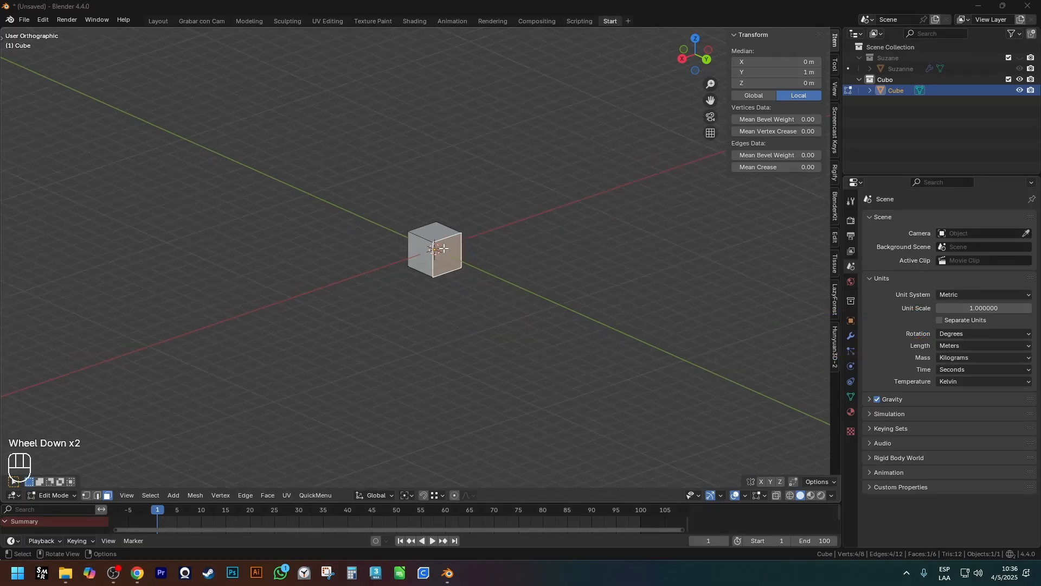
Select all of the cube's geometry and place a duplicate about 6.7 m away in the negative X direction
click(447, 250)
middle_drag(458, 261, 347, 179)
scroll(451, 251, up, 2)
key(a)
scroll(451, 252, down, 2)
scroll(466, 255, up, 1)
shift+scroll(466, 255, down, 1)
key(shift+d)
click(688, 270)
shift+middle_drag(687, 270, 597, 241)
middle_drag(597, 242, 619, 241)
Try scaling the duplicated cube uniformly by a factor of 2, and undo the scaling
key(s)
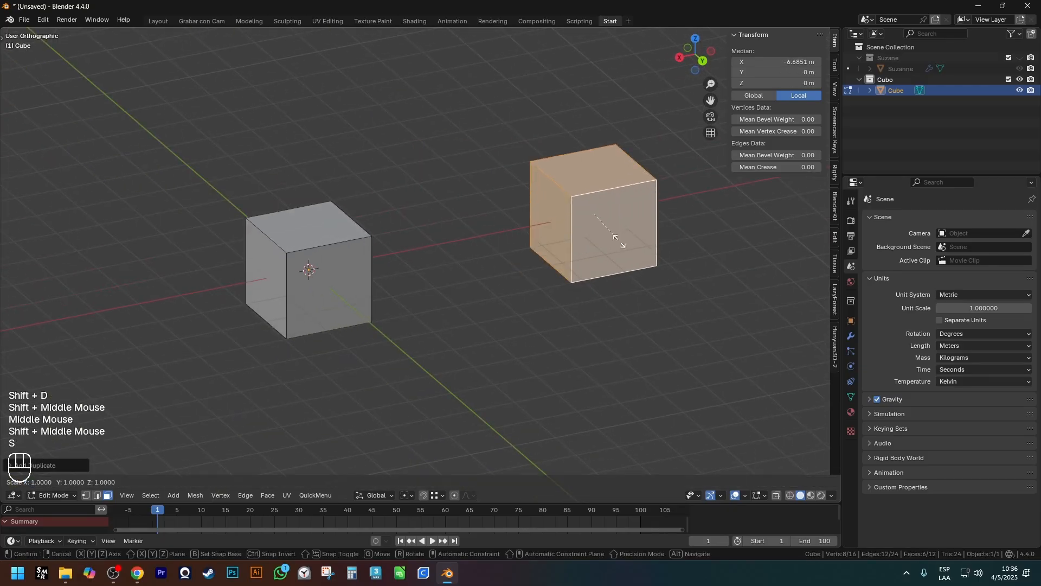
key(2)
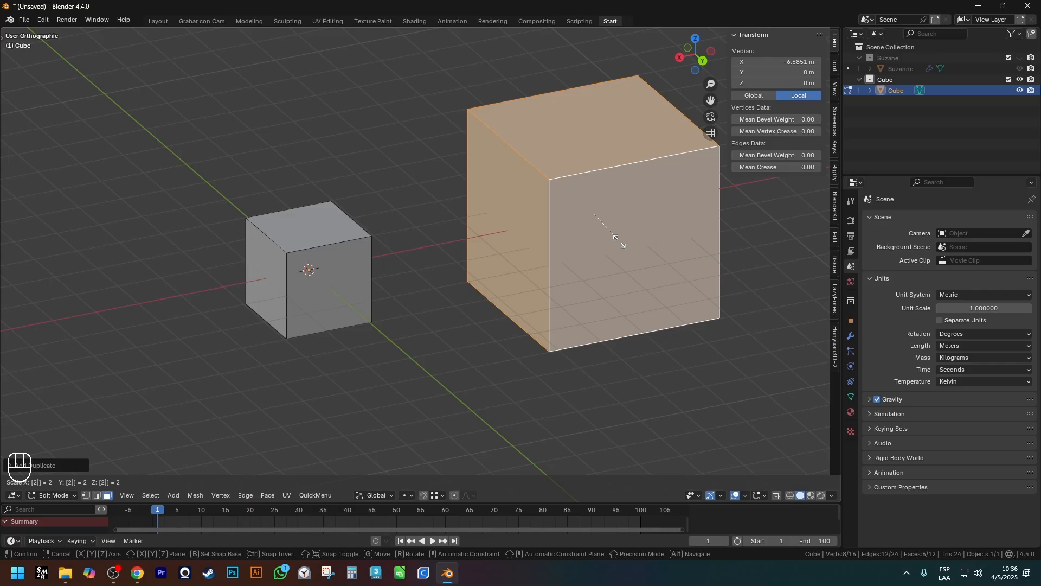
click(618, 240)
key(ctrl+z)
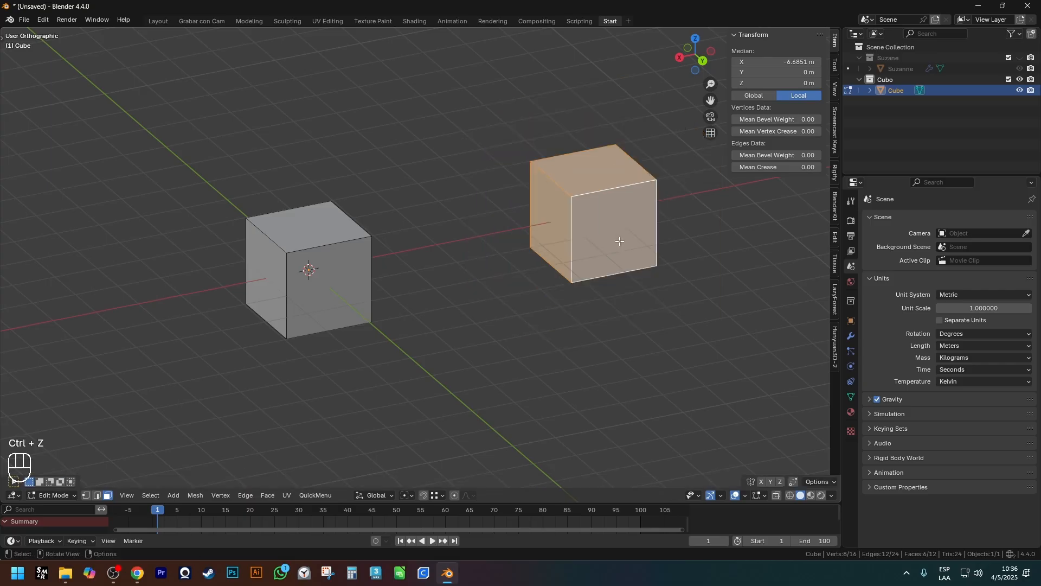
Try scaling the duplicated cube uniformly by a factor of 3
key(s)
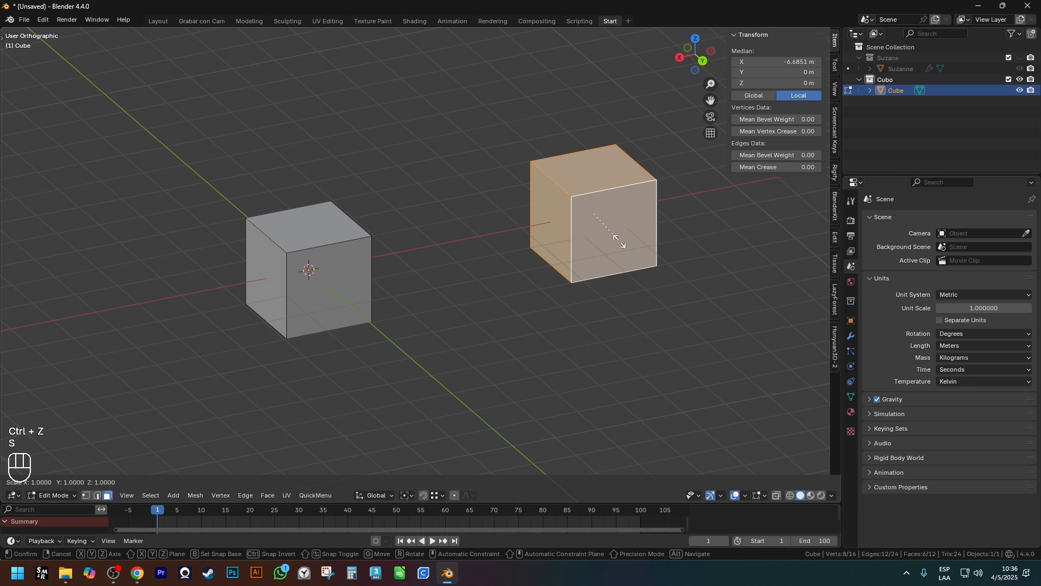
text(3)
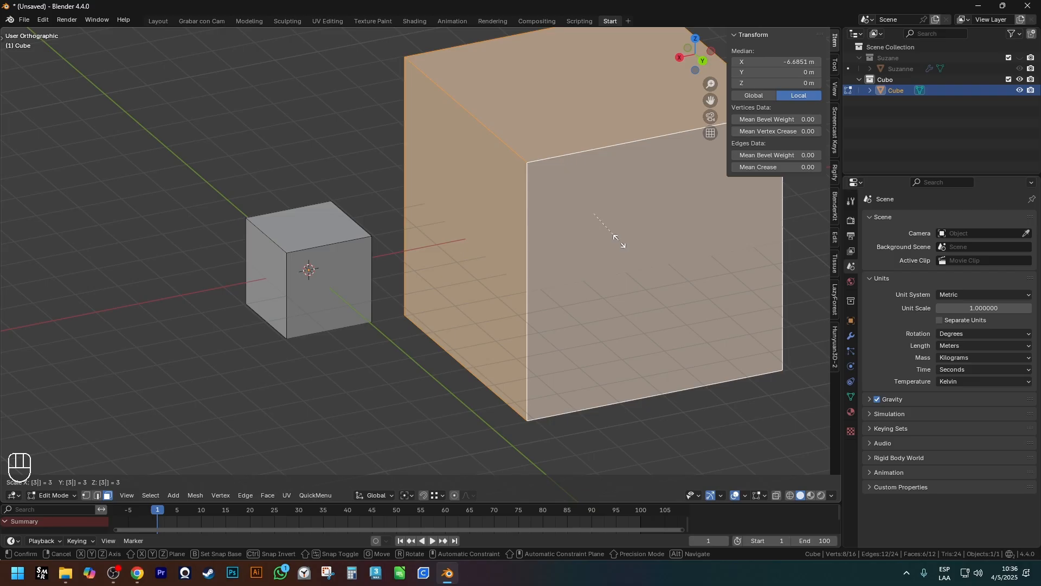
right_click(618, 241)
Delete the duplicated cube's geometry, keeping only the original cube
scroll(619, 241, down, 5)
middle_drag(619, 241, 552, 251)
scroll(552, 250, up, 1)
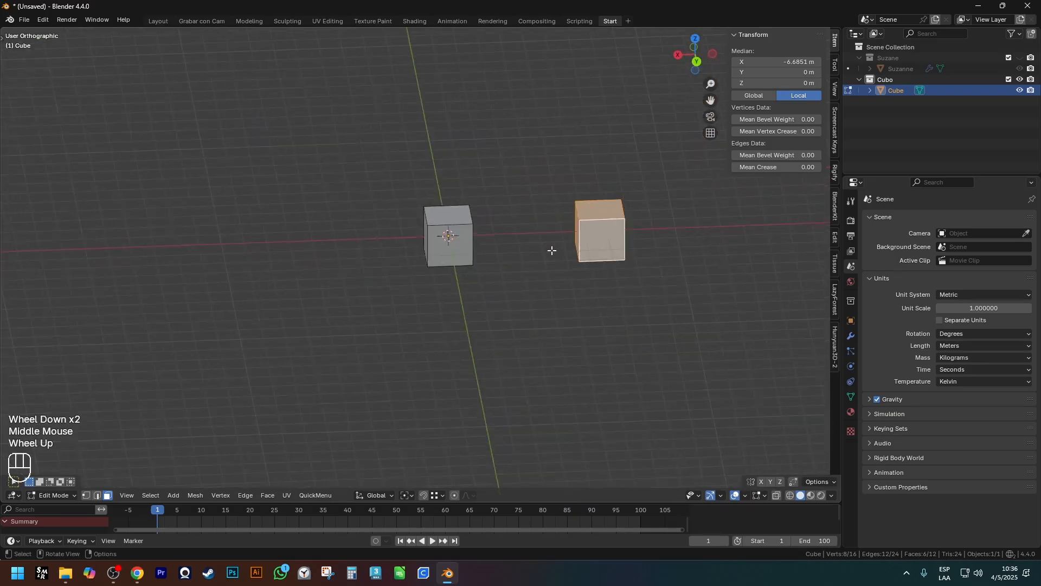
key(x)
click(552, 250)
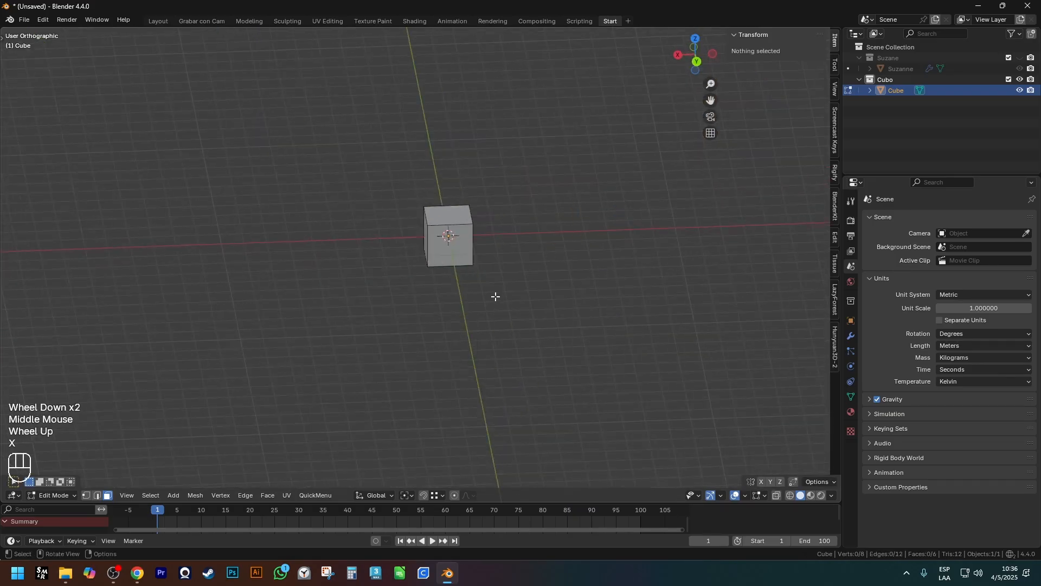
Select a vertical edge of the cube and try duplicating it along the global X axis
key(Tab)
middle_drag(496, 297, 555, 269)
scroll(636, 279, up, 1)
scroll(580, 273, down, 1)
key(Tab)
scroll(585, 256, up, 4)
key(3)
key(2)
click(561, 288)
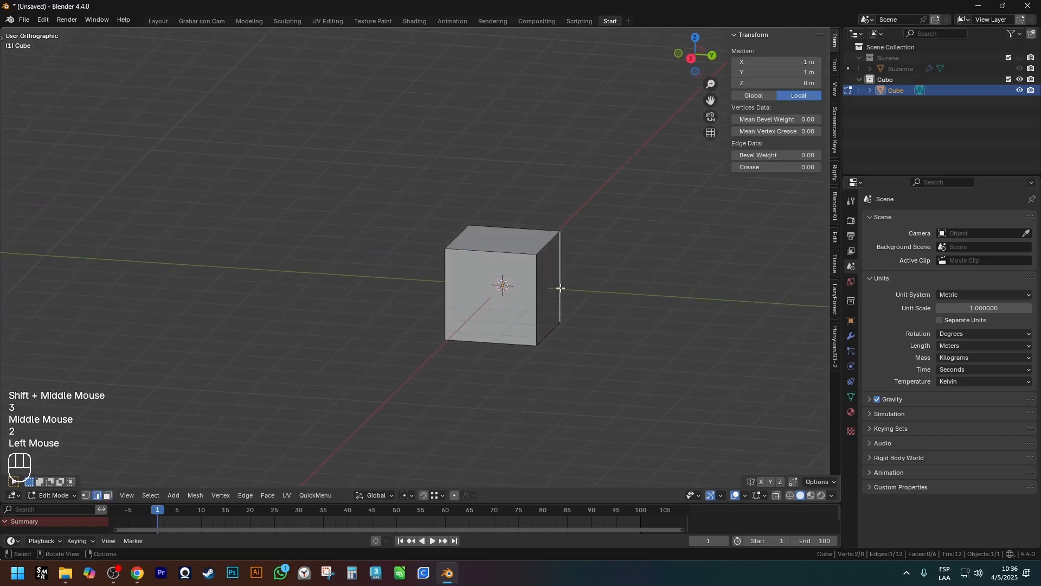
key(shift+d)
key(x)
click(584, 300)
Duplicate the cube's positive Y face and place the copy about 2.6 m higher along global Z
key(3)
click(568, 309)
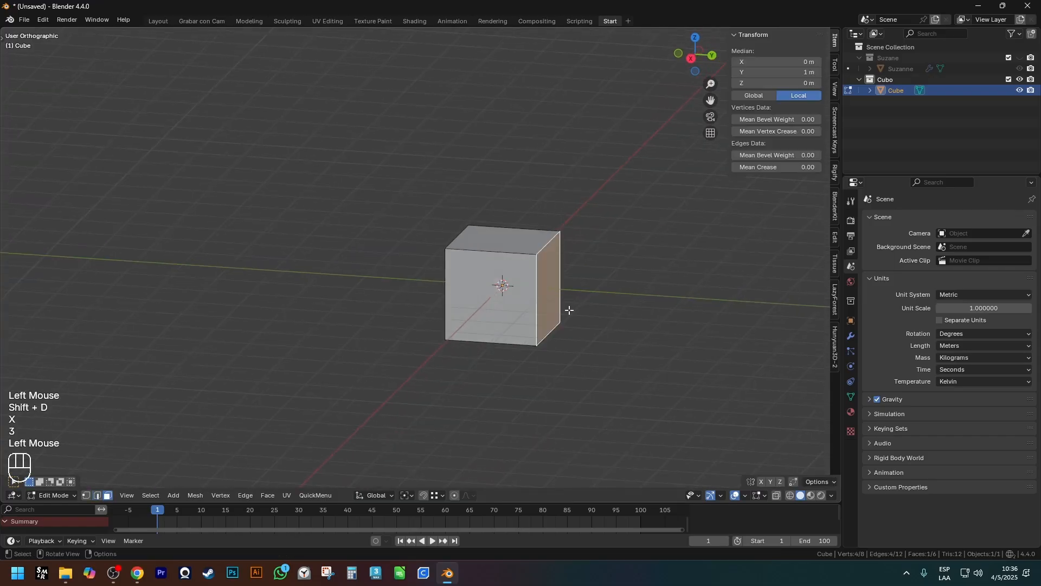
key(shift+d)
key(z)
click(566, 192)
Duplicate the cube's negative Y face and place the copy about 5.5 m higher along global Z
middle_drag(566, 192, 470, 293)
click(470, 295)
shift+middle_drag(529, 280, 531, 334)
key(shift+d)
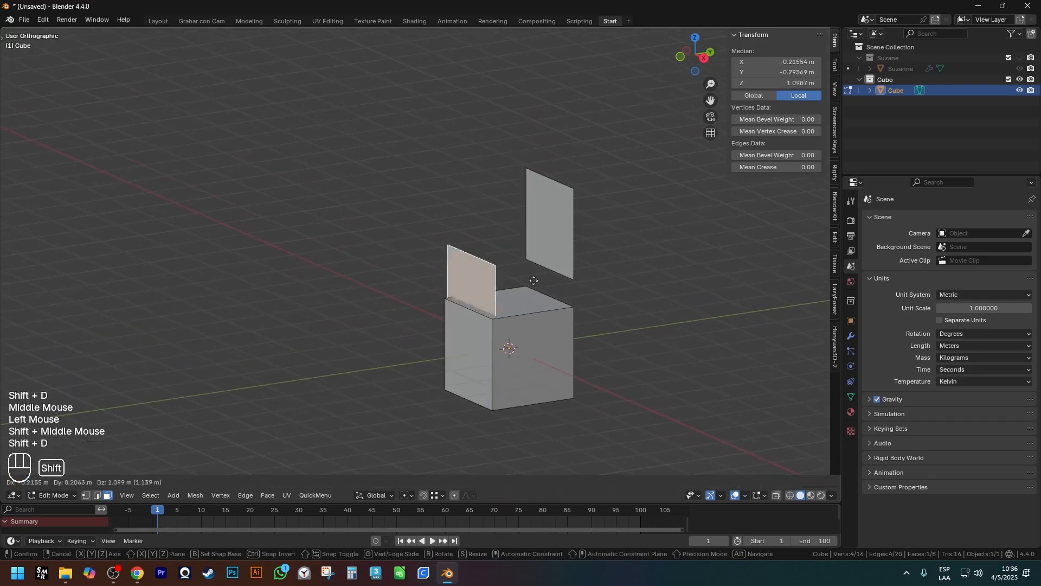
key(z)
click(564, 103)
Move the lower floating face along global Y to about Y 2.34 m
middle_drag(582, 172, 596, 186)
click(565, 216)
key(g)
key(g)
key(y)
click(652, 194)
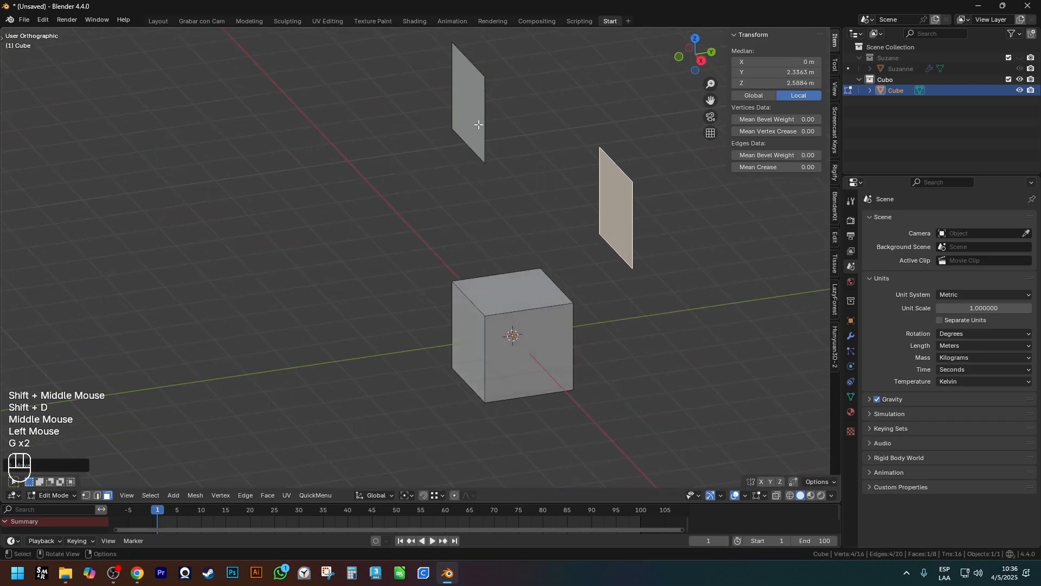
Move the upper floating face along global Y to about Y -3.06 m
click(478, 125)
key(g)
key(y)
click(383, 130)
Select both floating faces and align them in one plane by scaling them by 0 along global Y
scroll(502, 191, down, 4)
middle_drag(545, 230, 533, 191)
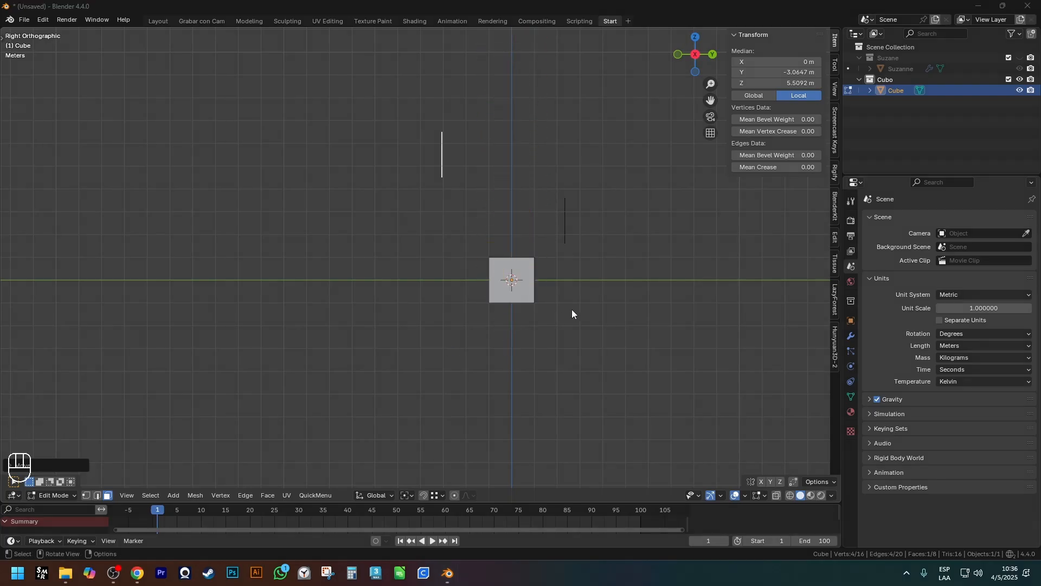
middle_drag(512, 212, 553, 222)
click(549, 222)
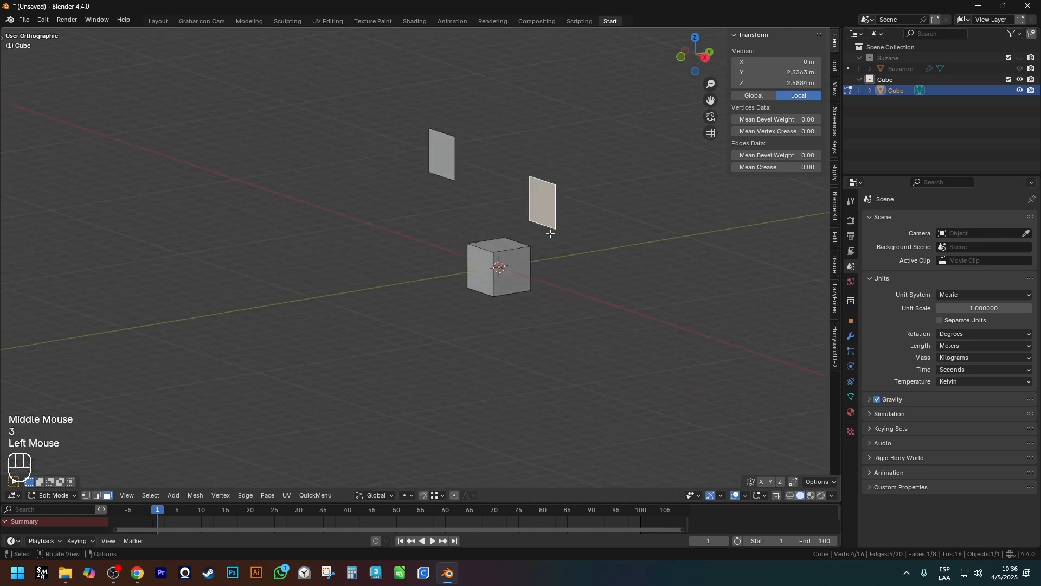
shift+click(447, 155)
mouse_move(624, 282)
middle_down()
mouse_move(588, 282)
mouse_move(579, 265)
mouse_move(618, 288)
middle_up()
key(s)
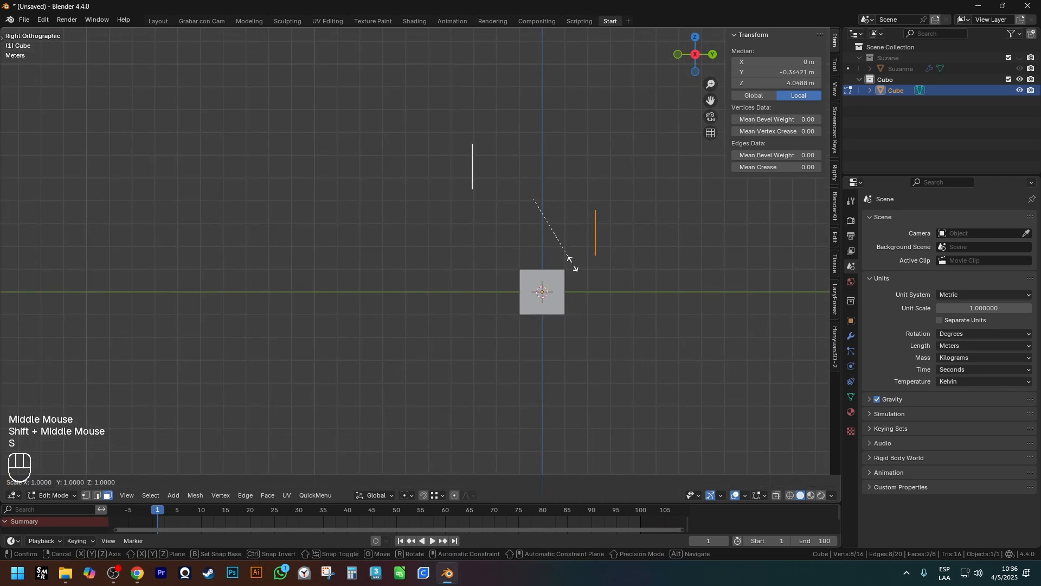
key(y)
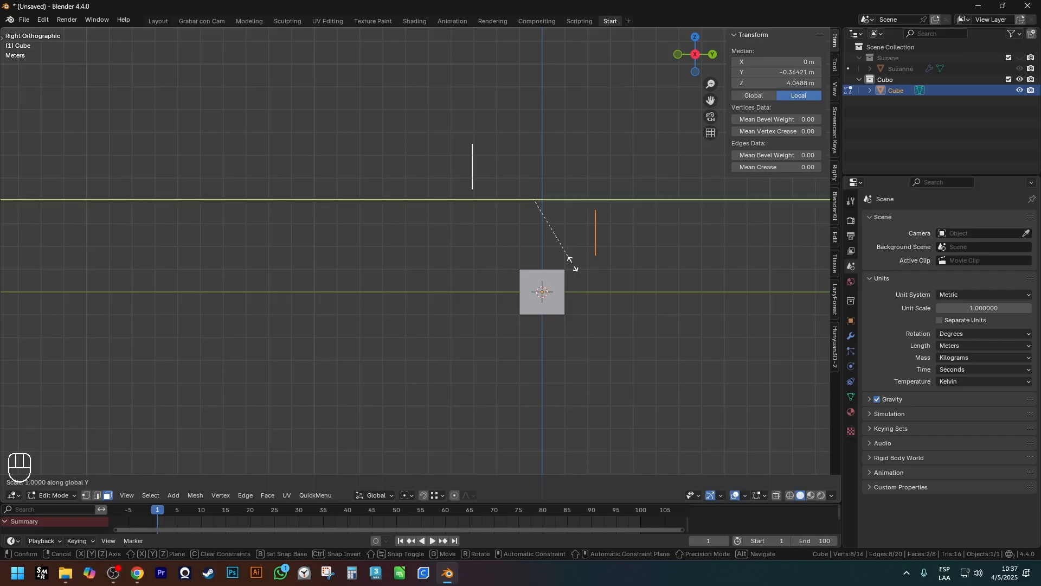
text(0)
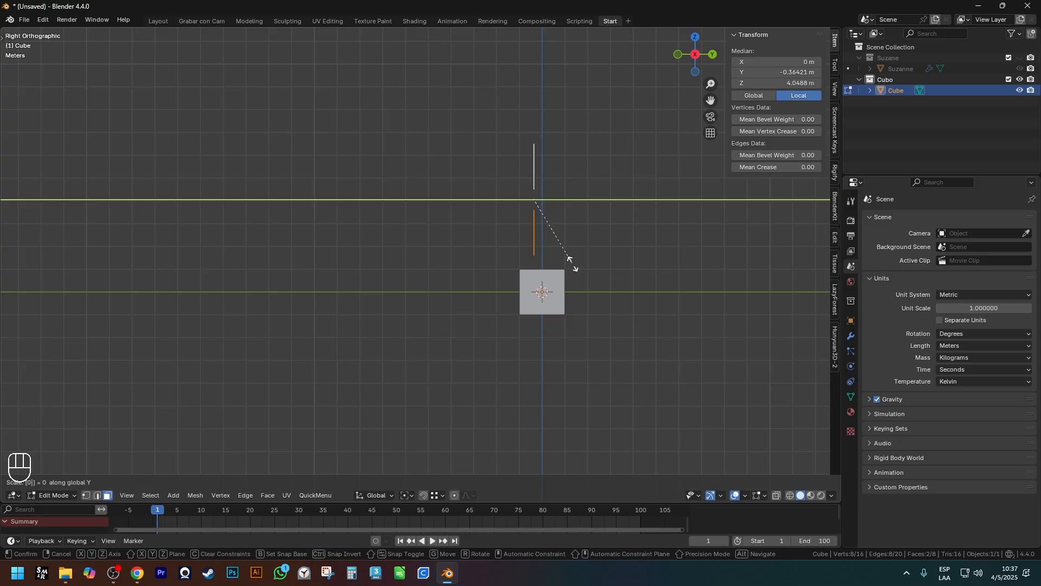
click(569, 260)
Examine the two aligned faces from the front and right orthographic views
scroll(588, 190, up, 2)
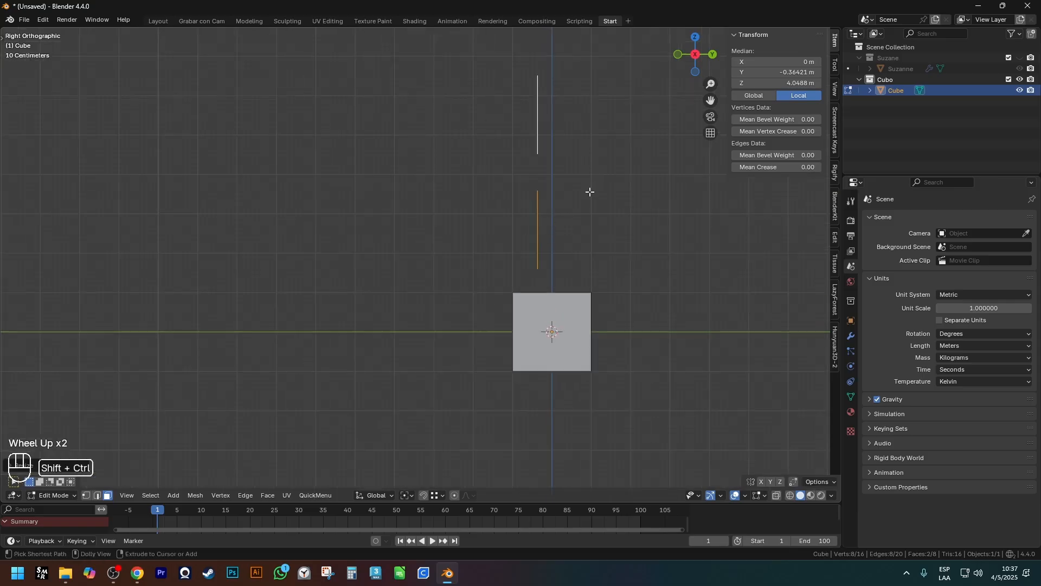
ctrl+shift+middle_drag(587, 190, 555, 214)
key(KP_1)
key(KP_5)
key(KP_1)
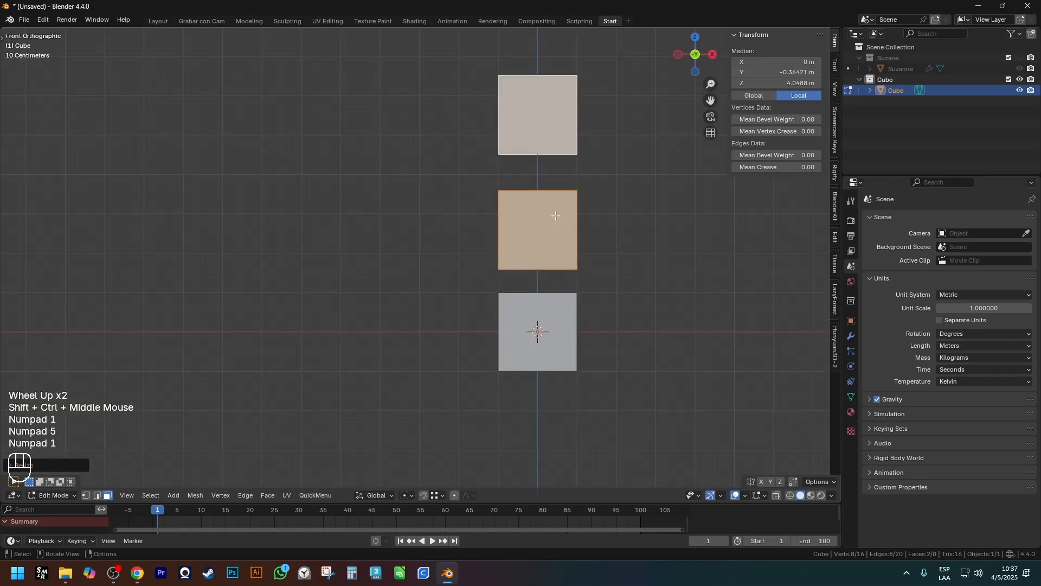
key(KP_3)
Try moving the two aligned faces along the global X axis
shift+middle_drag(553, 214, 510, 239)
scroll(449, 260, down, 4)
key(g)
key(x)
right_click(513, 255)
scroll(542, 242, up, 2)
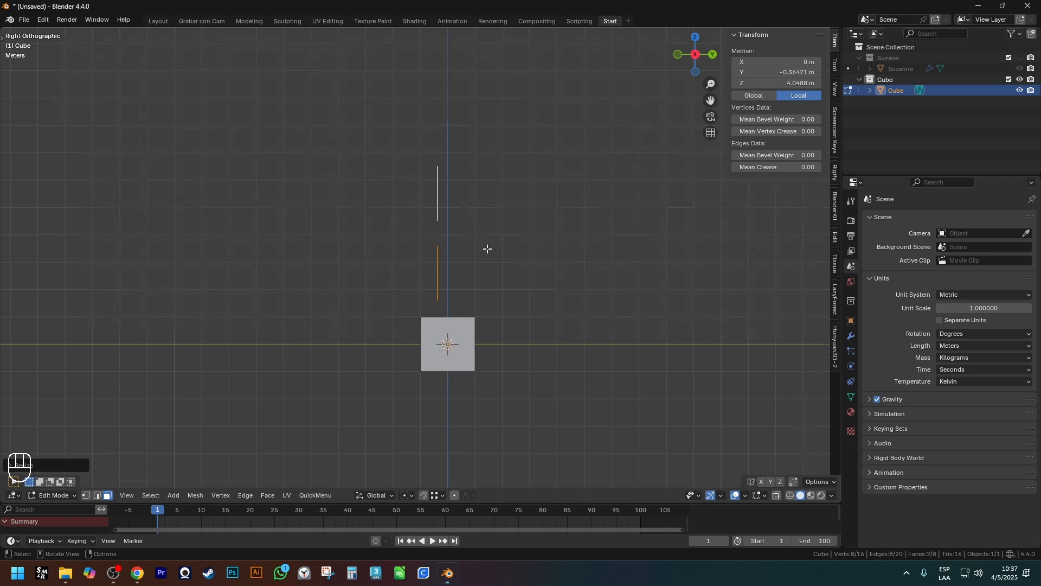
Try offsetting the two floating faces along their normals by about 2.8 m with Shrink/Fatten
middle_drag(487, 250, 452, 234)
scroll(452, 234, up, 2)
middle_drag(492, 291, 521, 290)
mouse_move(520, 290)
shift+middle_down()
mouse_move(537, 288)
mouse_move(502, 284)
shift+middle_up()
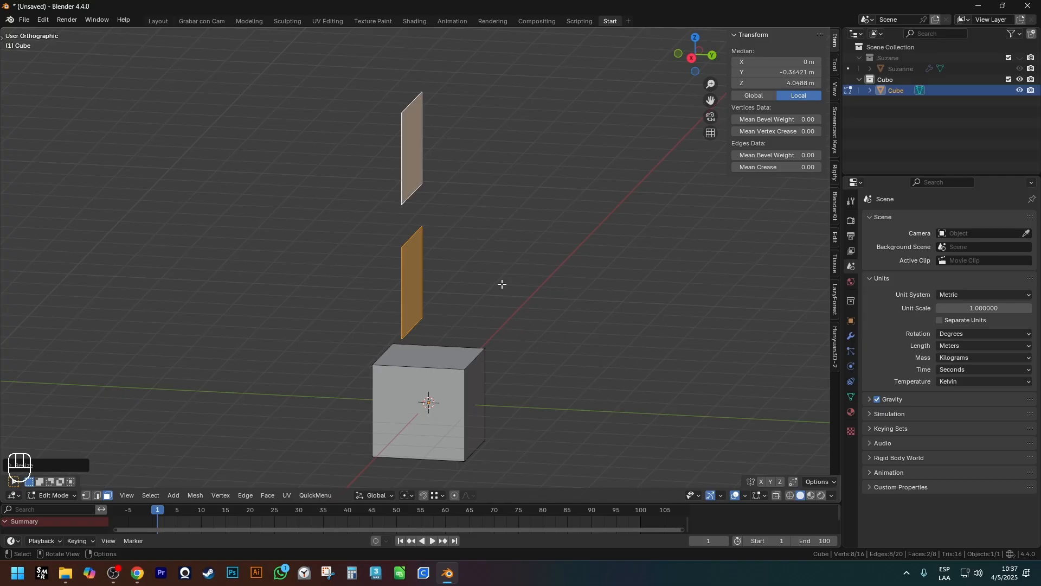
key(alt+s)
right_click(502, 271)
key(alt+s)
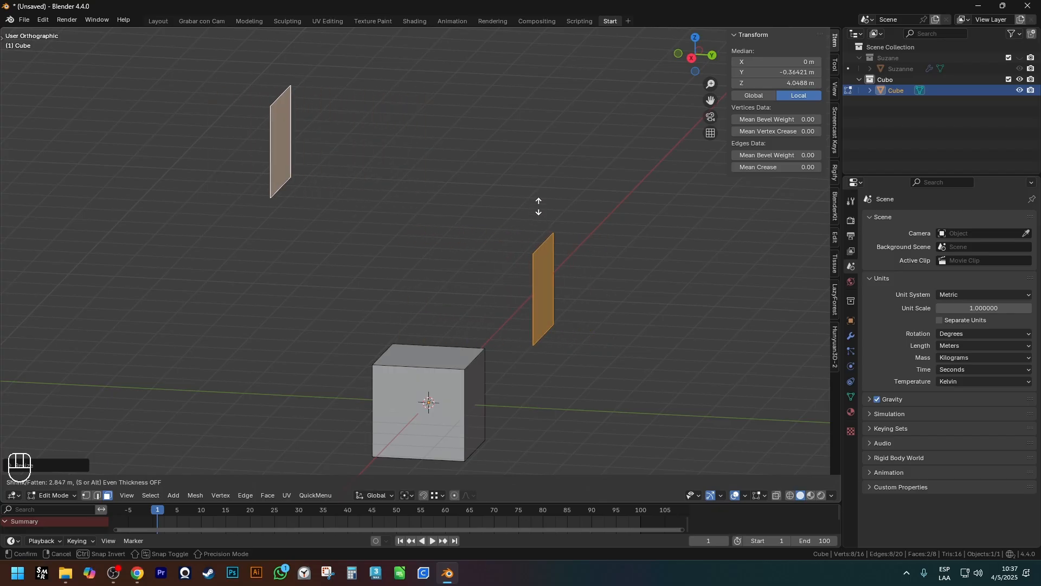
right_click(538, 206)
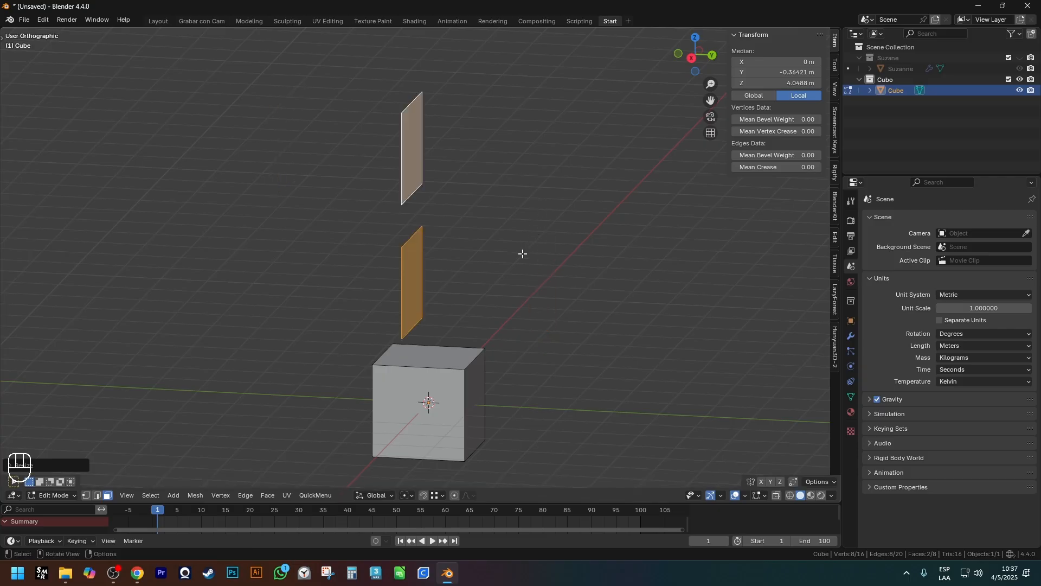
Try Shrink/Fatten on the same two faces again, offsetting them by about 1.8 m
shift+middle_drag(521, 251, 457, 251)
scroll(456, 251, up, 2)
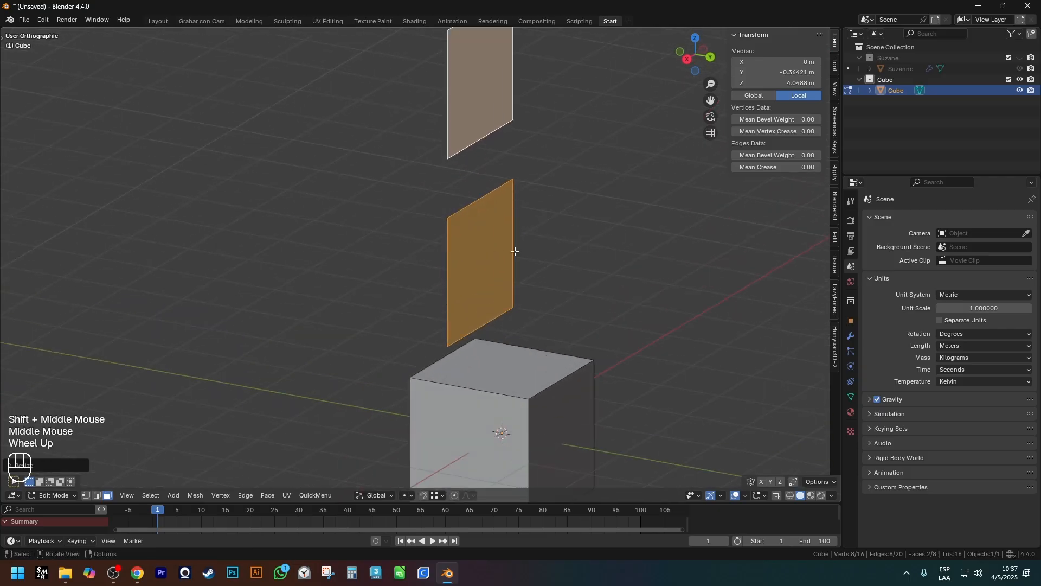
key(alt+s)
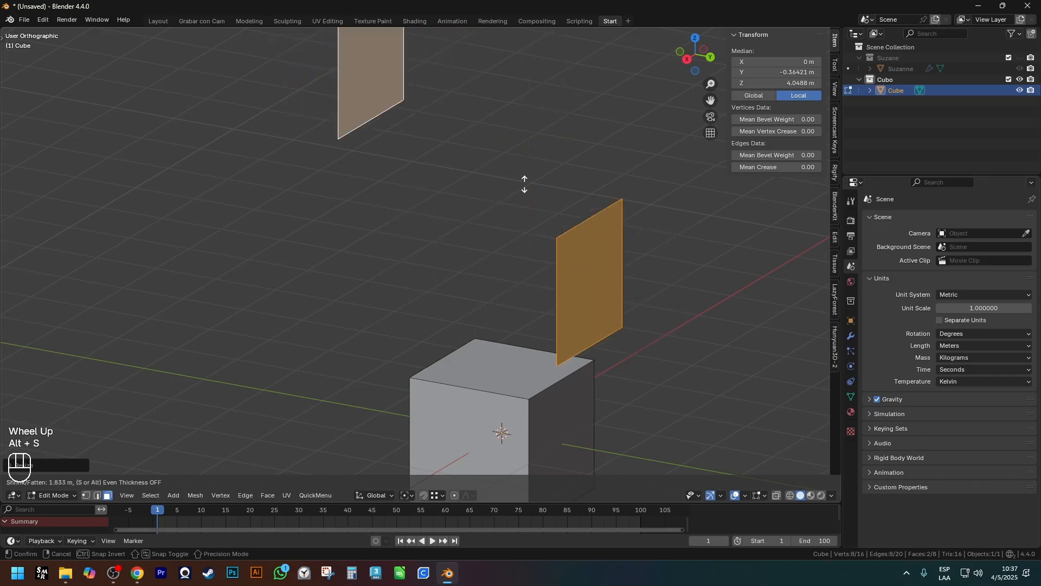
click(570, 226)
shift+middle_drag(569, 226, 487, 235)
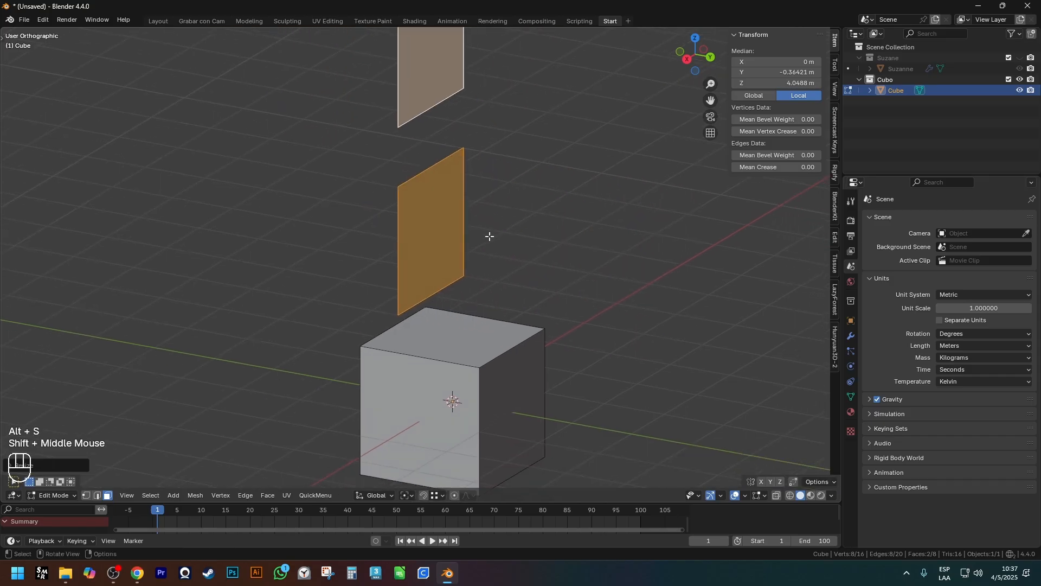
Display the face normals in the edit mode overlays and examine the directions of the two floating faces
click(761, 495)
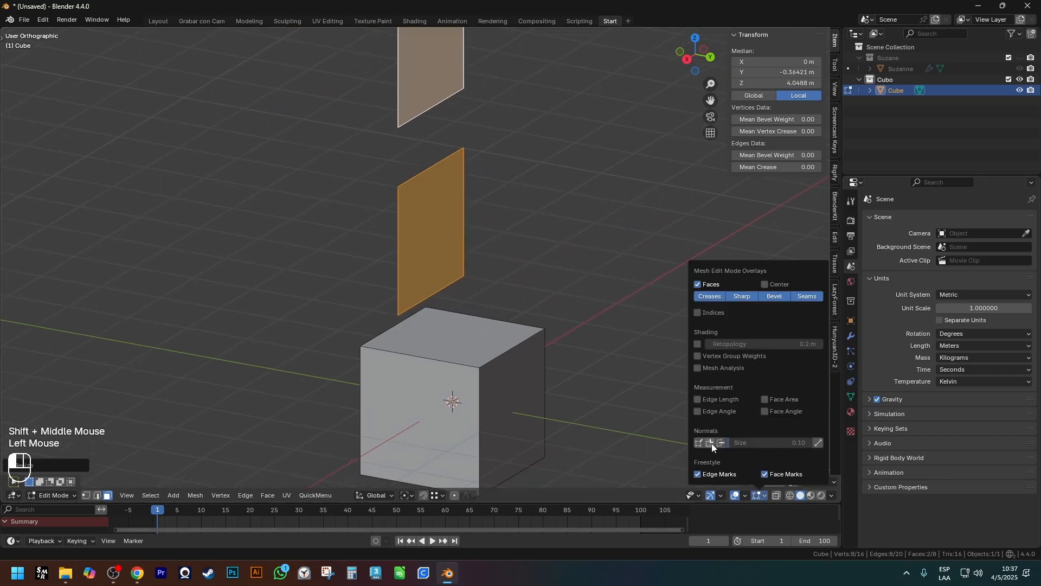
middle_drag(439, 238, 432, 230)
scroll(431, 228, up, 2)
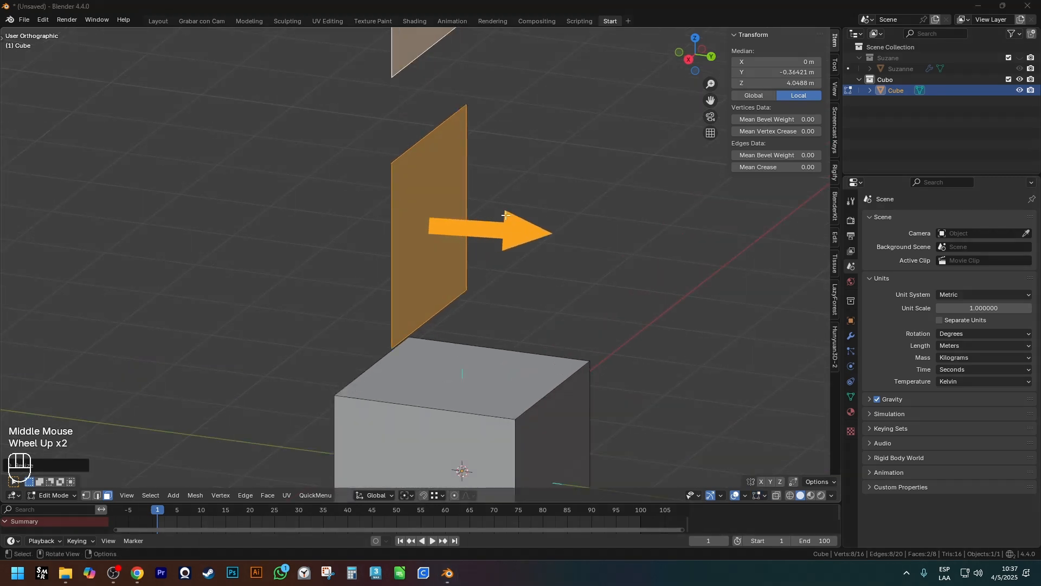
shift+middle_drag(505, 215, 506, 200)
shift+scroll(526, 256, up, 2)
scroll(526, 256, down, 1)
mouse_move(525, 255)
middle_down()
mouse_move(503, 253)
mouse_move(498, 163)
mouse_move(477, 149)
middle_up()
shift+middle_drag(478, 149, 460, 135)
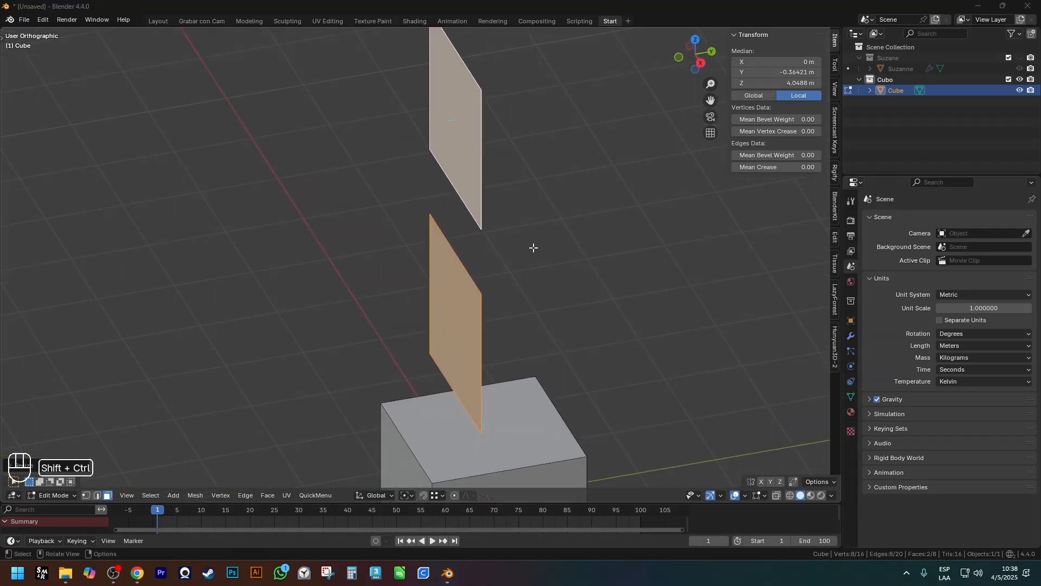
Move the two floating faces slightly apart along their normals with Shrink/Fatten
middle_drag(531, 246, 577, 298)
scroll(577, 298, down, 2)
key(alt+s)
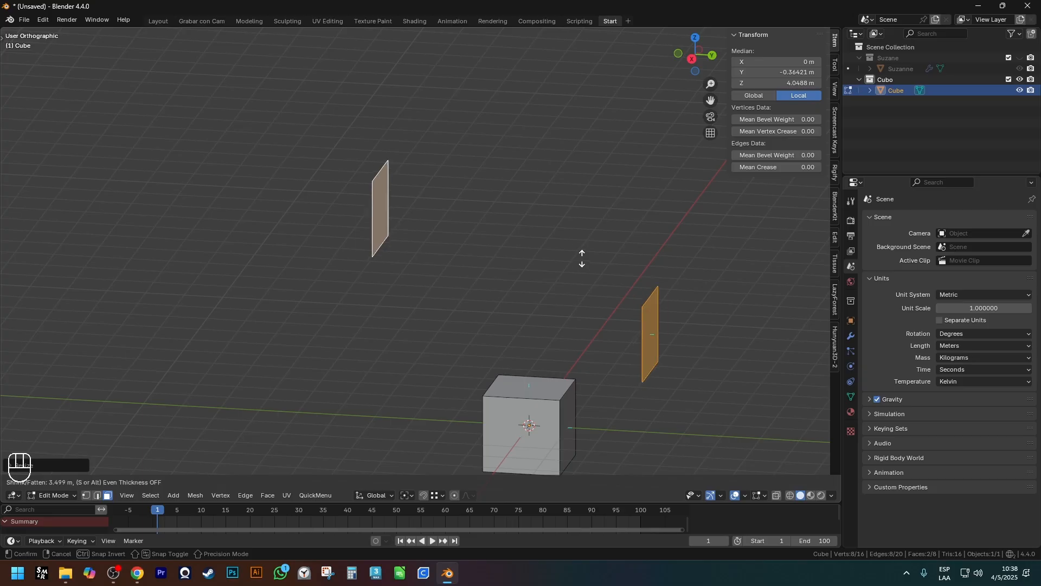
click(583, 294)
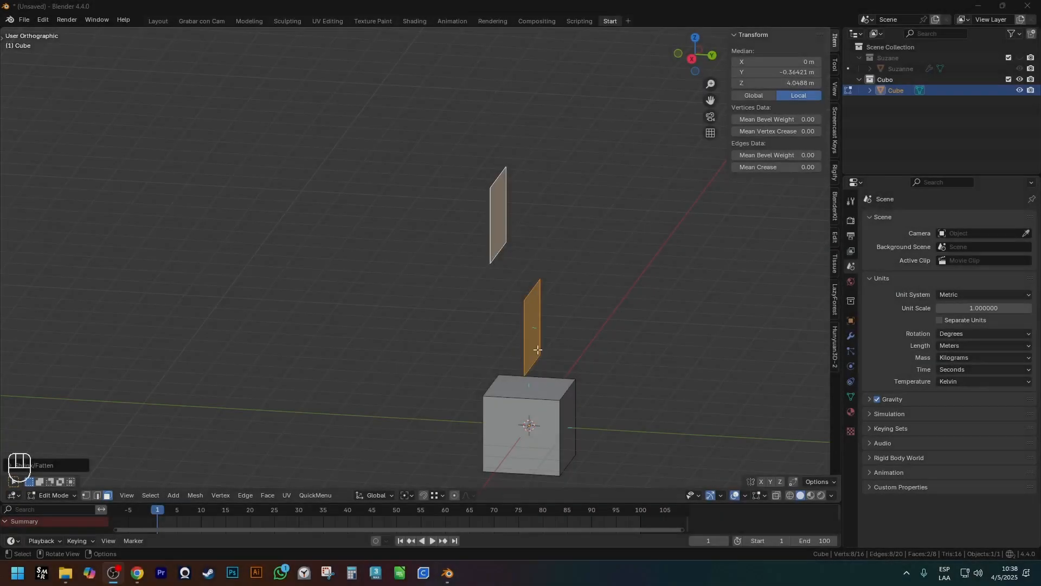
Try flattening the two offset faces into one plane by scaling them by 0 along global Y, and undo the scaling
scroll(481, 320, down, 2)
middle_drag(481, 320, 615, 304)
scroll(486, 288, up, 2)
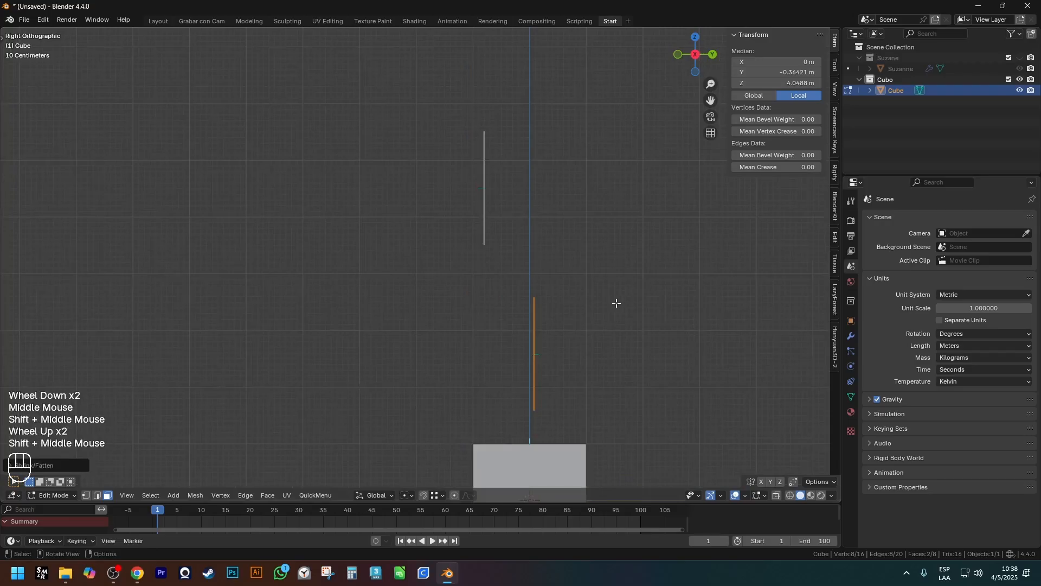
key(s)
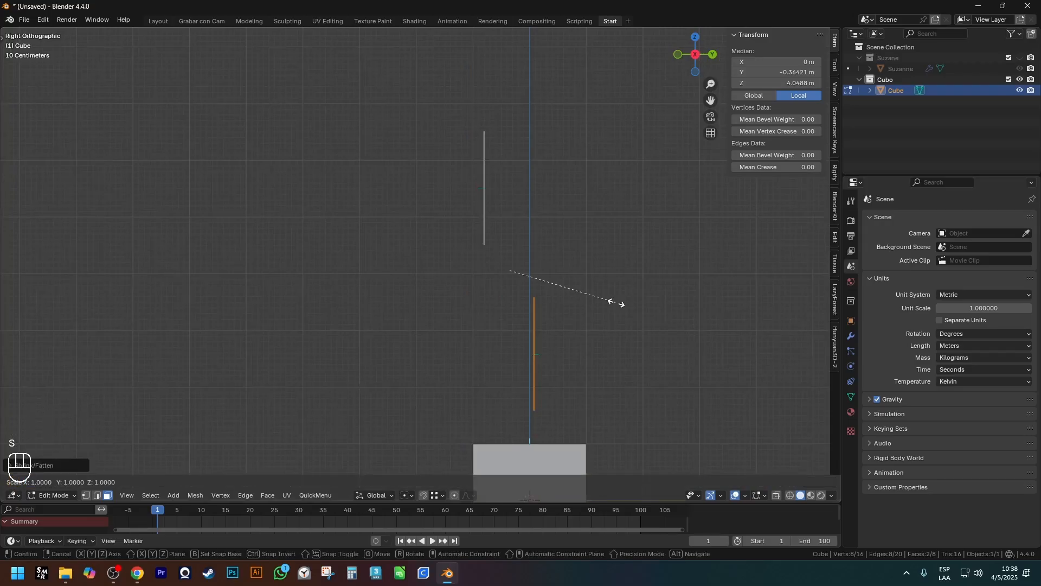
key(y)
key(0)
click(617, 303)
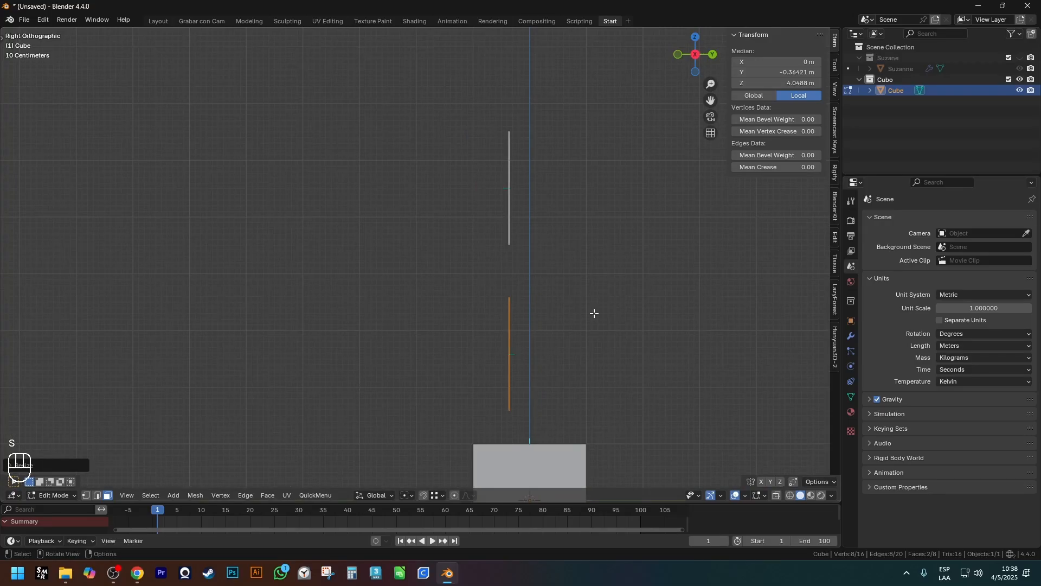
key(ctrl+2)
Switch the viewport to wireframe shading and view the cube and faces from the right orthographic view
scroll(594, 313, down, 1)
middle_drag(594, 313, 564, 405)
scroll(599, 407, up, 2)
key(3)
scroll(599, 407, down, 1)
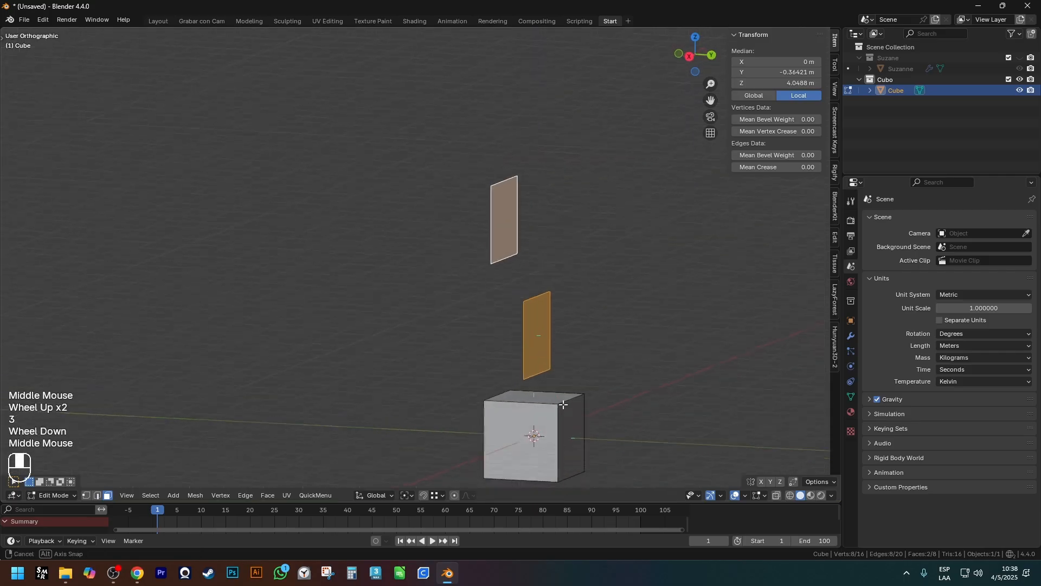
key(z)
shift+middle_drag(427, 376, 497, 369)
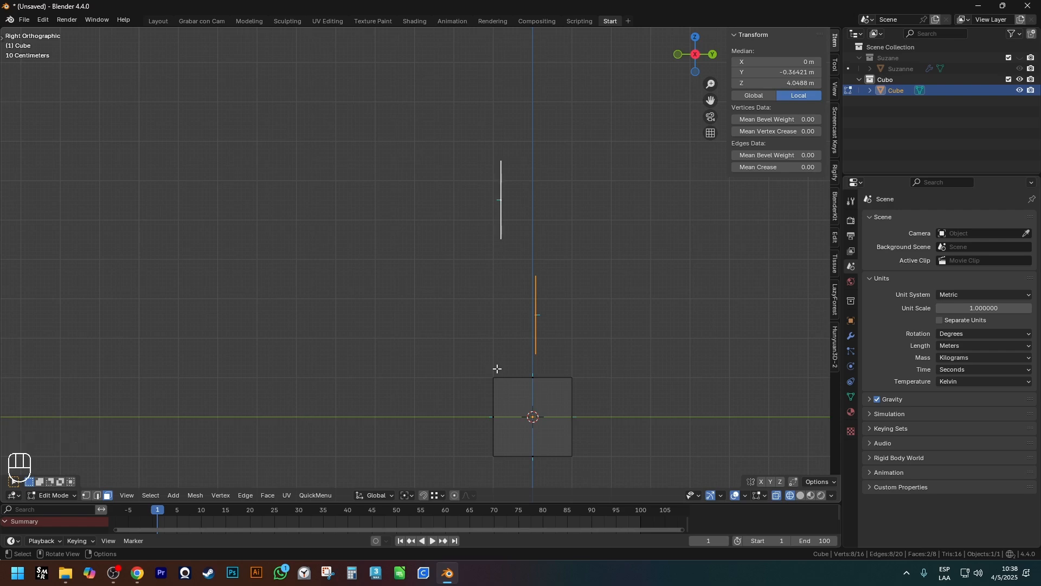
shift+middle_drag(498, 367, 532, 318)
scroll(522, 332, up, 2)
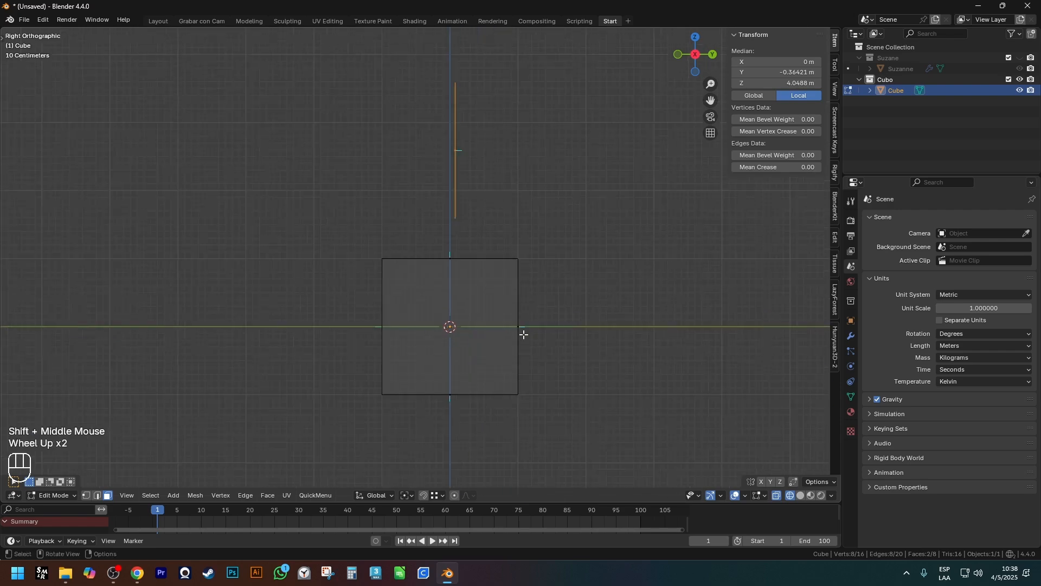
Deselect everything, add an ico sphere to the mesh, scale it down and place it at about Y 2.35 m, Z 1.5 m
key(Tab)
key(Tab)
key(a)
key(a)
key(shift+a)
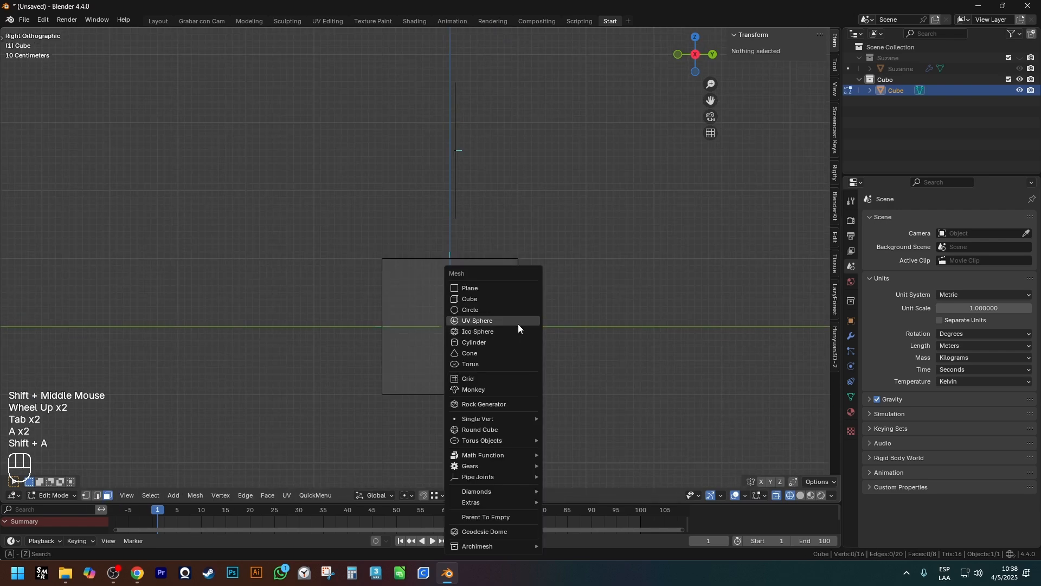
click(510, 338)
key(s)
key(g)
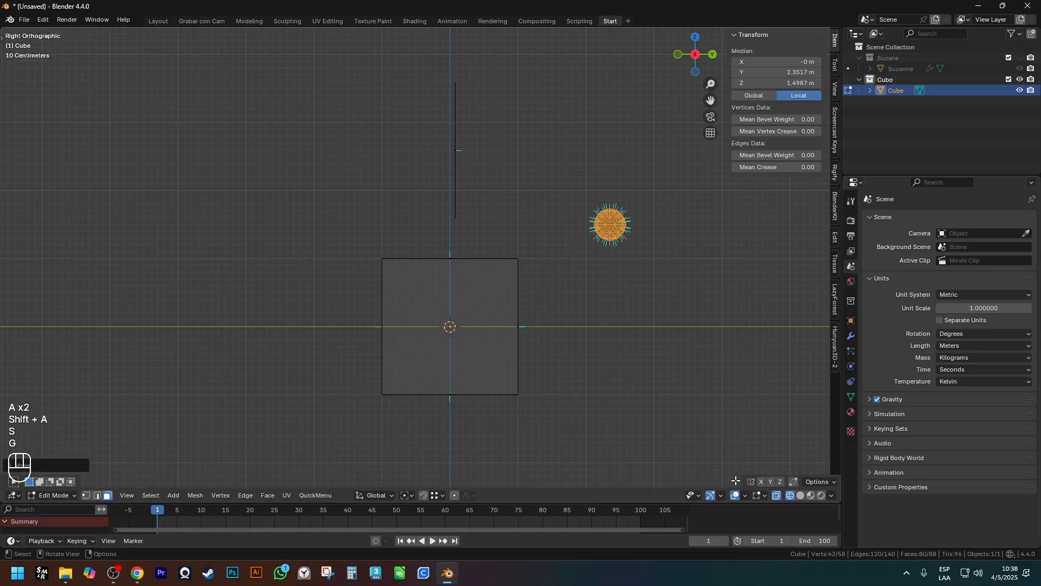
Turn off the face normals display in the edit mode overlays
click(646, 247)
click(764, 495)
scroll(563, 321, down, 2)
shift+middle_drag(542, 304, 638, 307)
scroll(638, 308, up, 1)
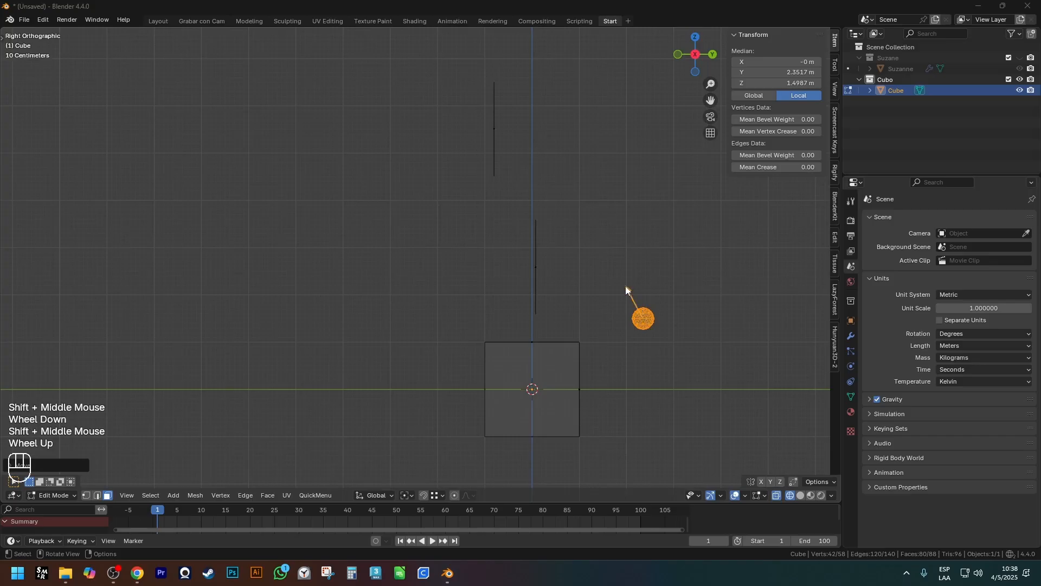
drag(590, 273, 584, 272)
mouse_move(579, 269)
mouse_down()
mouse_move(538, 258)
mouse_move(458, 285)
mouse_up()
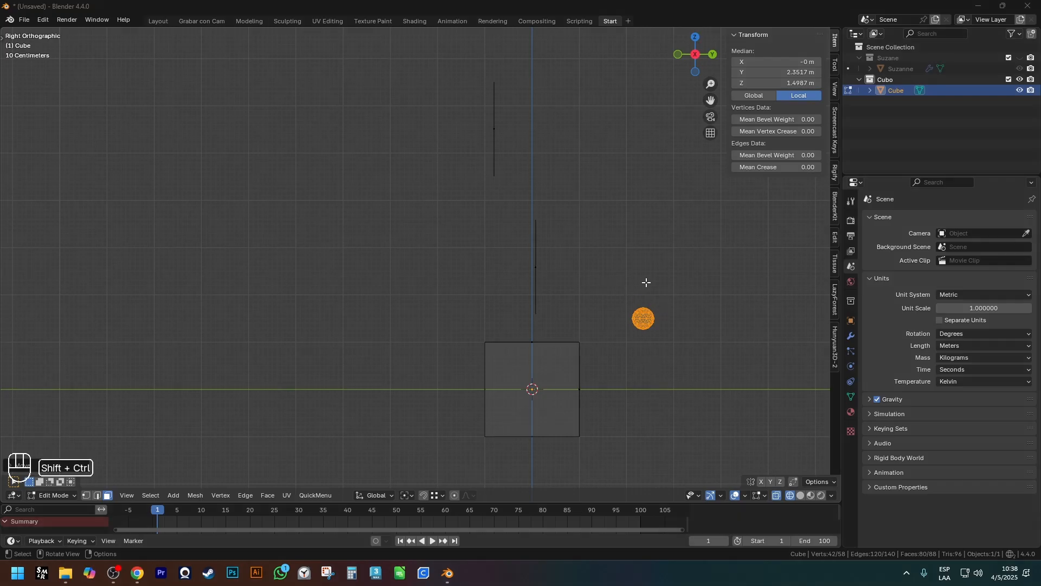
middle_drag(623, 279, 658, 349)
Try scaling the ico sphere along global Y about its own centre
key(s)
scroll(655, 323, up, 3)
key(s)
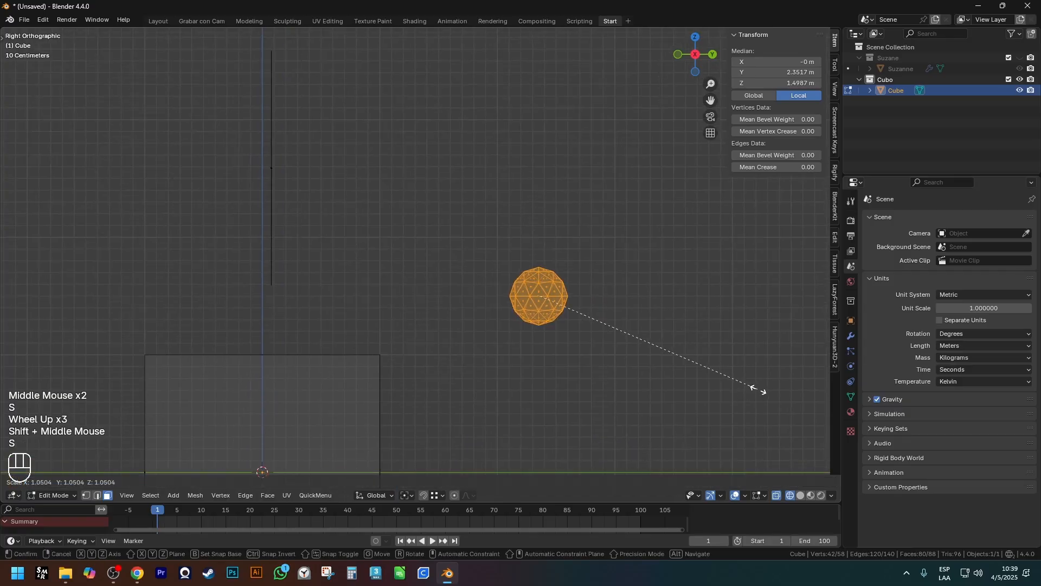
key(y)
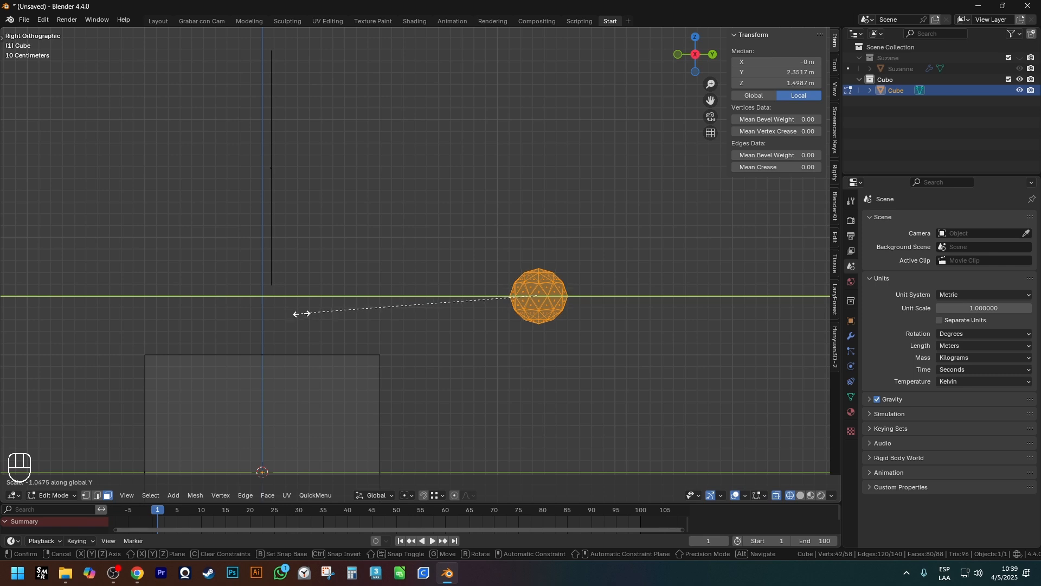
right_click(303, 313)
Set the transform pivot point to the 3D Cursor and test it with a cancelled uniform scale of the ico sphere
shift+middle_drag(332, 348, 544, 302)
scroll(543, 304, down, 1)
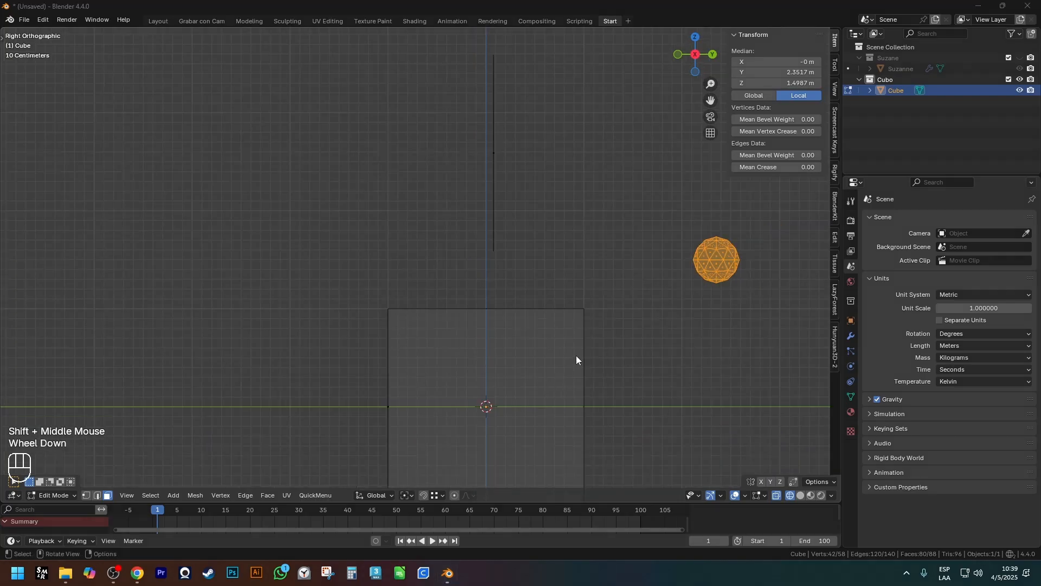
drag(628, 305, 493, 400)
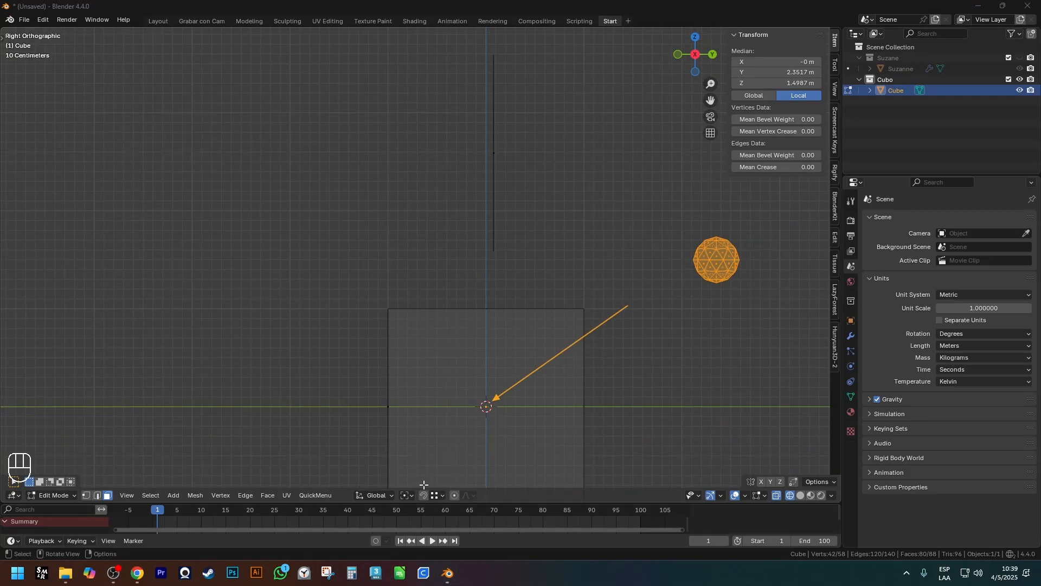
click(408, 495)
click(421, 445)
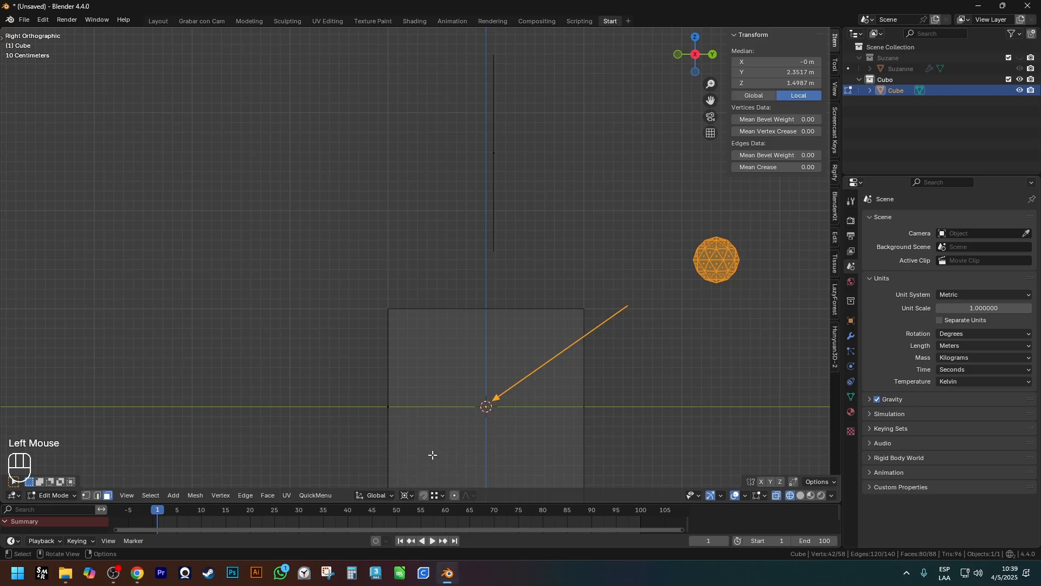
key(ctrl+shift)
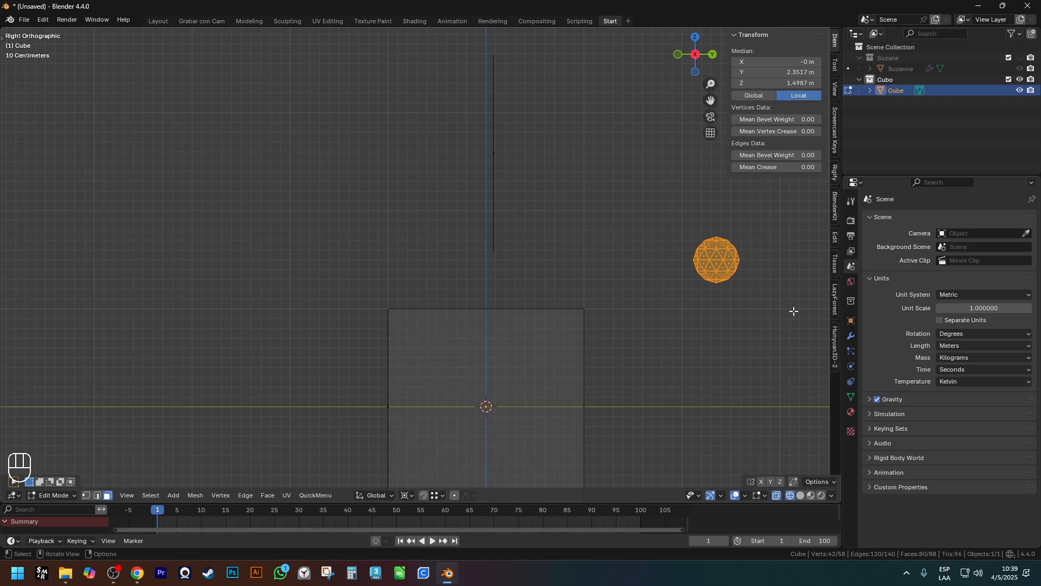
key(s)
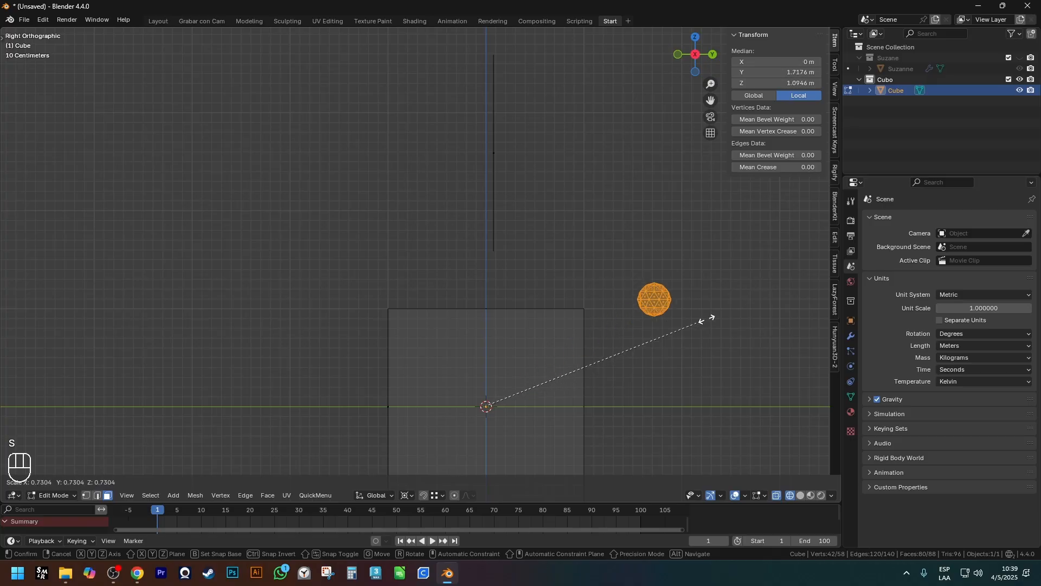
right_click(808, 256)
scroll(716, 279, down, 2)
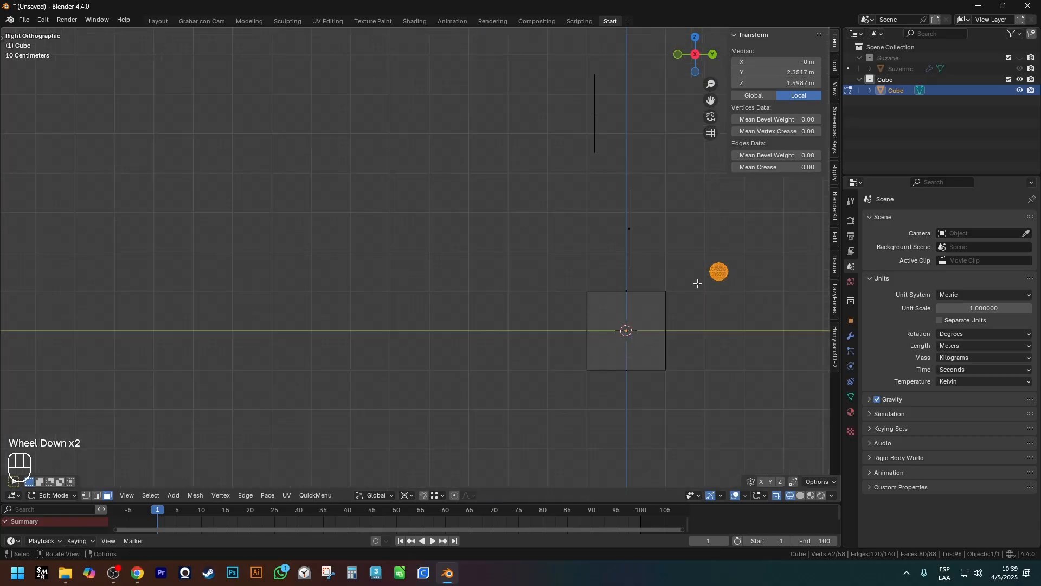
Mirror the ico sphere to the other side of the 3D cursor by scaling it by -1 along global Y
scroll(722, 283, up, 1)
mouse_move(697, 284)
shift+middle_down()
mouse_move(711, 285)
mouse_move(698, 280)
shift+middle_up()
key(ctrl+shift)
mouse_move(717, 253)
mouse_down()
mouse_move(670, 215)
mouse_move(521, 190)
mouse_move(463, 207)
mouse_move(400, 254)
mouse_up()
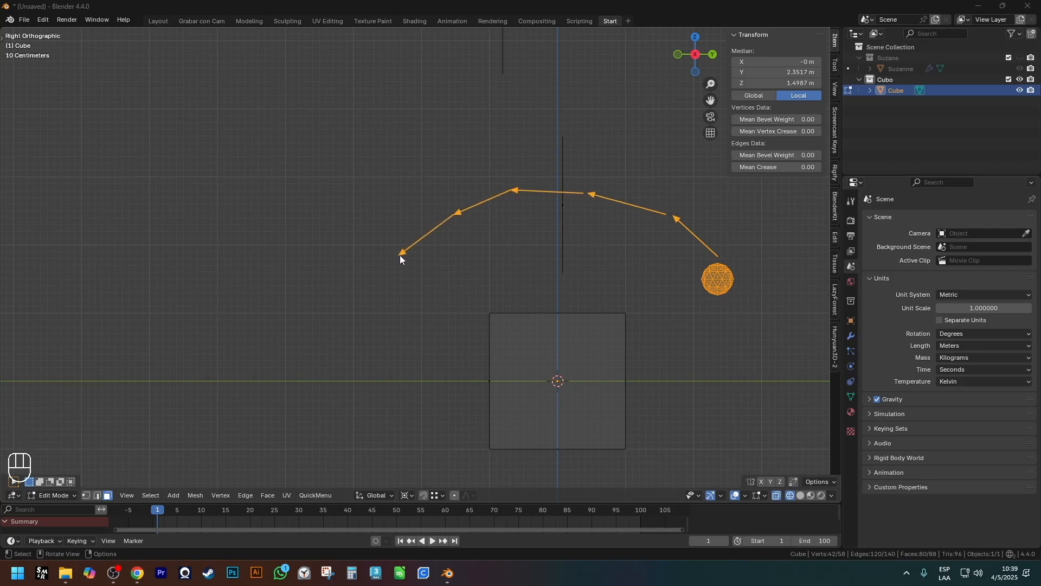
middle_click(700, 301)
key(s)
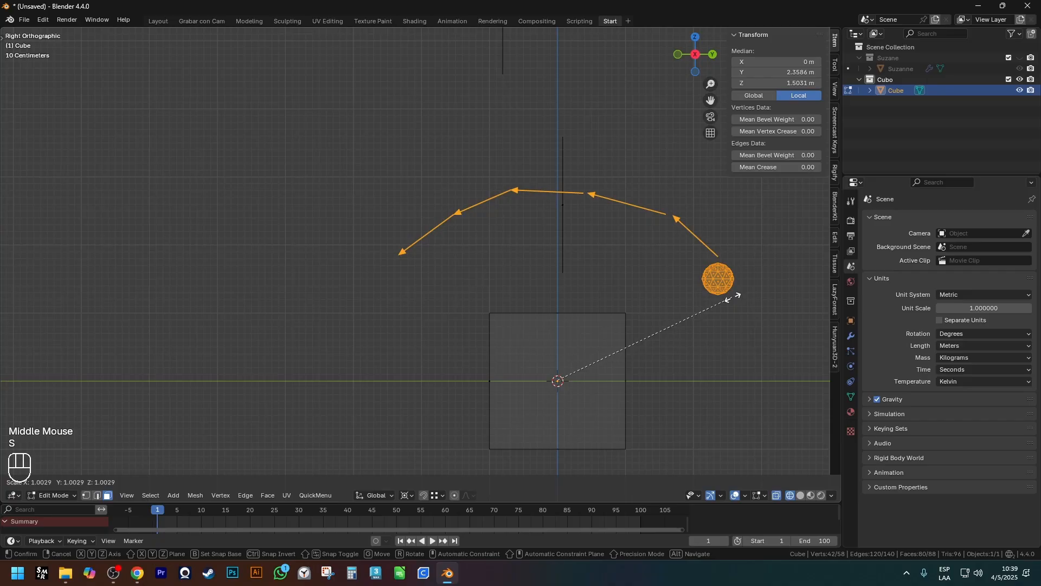
key(y)
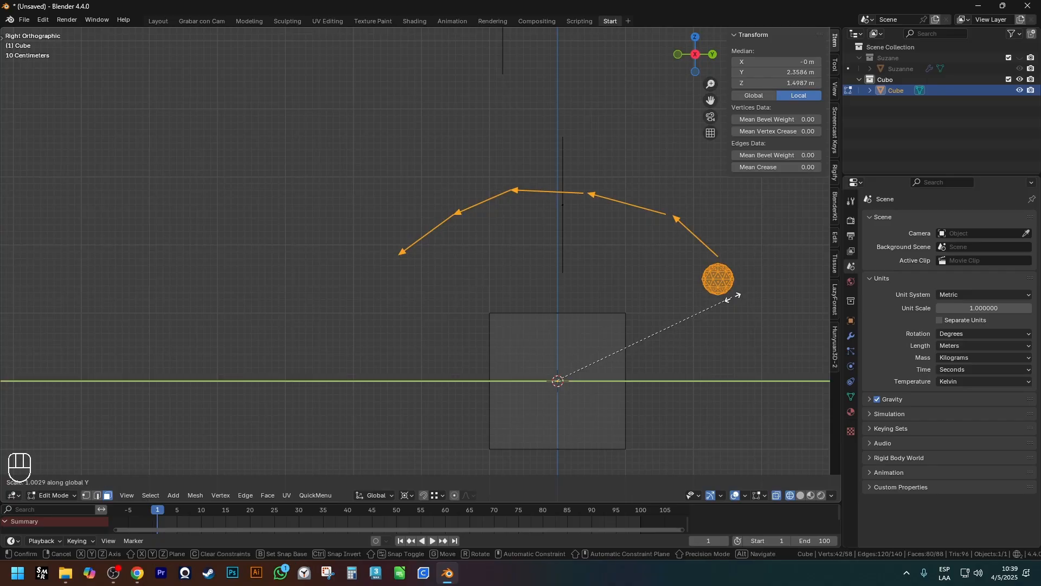
text(-1)
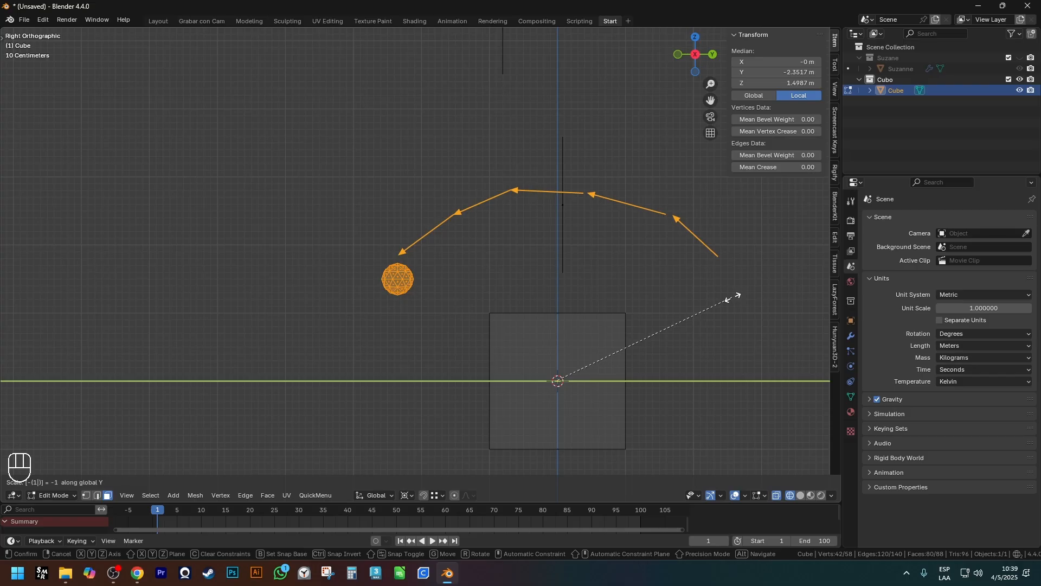
key(Return)
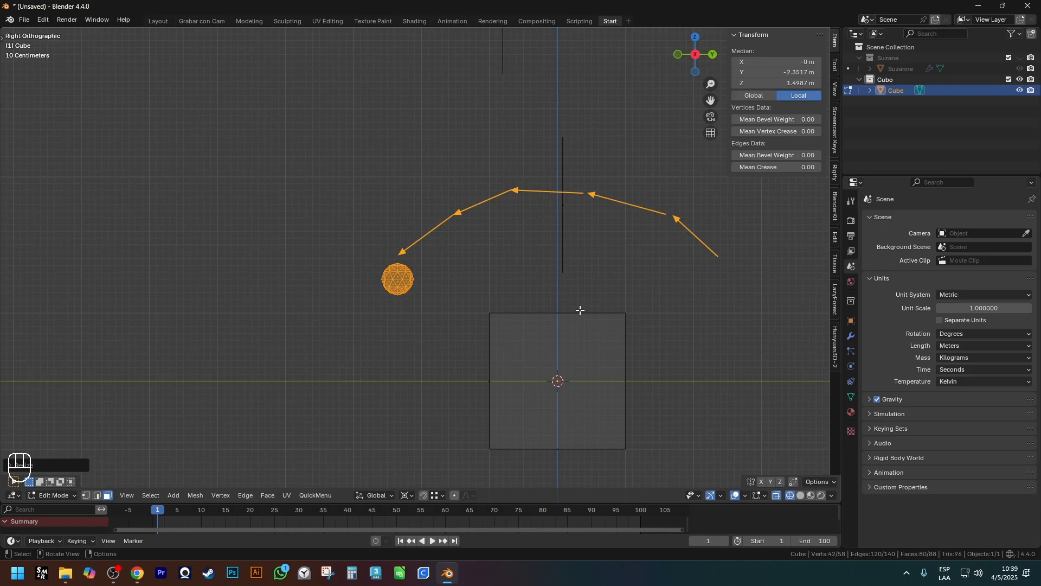
Try scaling the mirrored ico sphere by a factor of 1 along global Y about the 3D cursor
drag(673, 280, 566, 373)
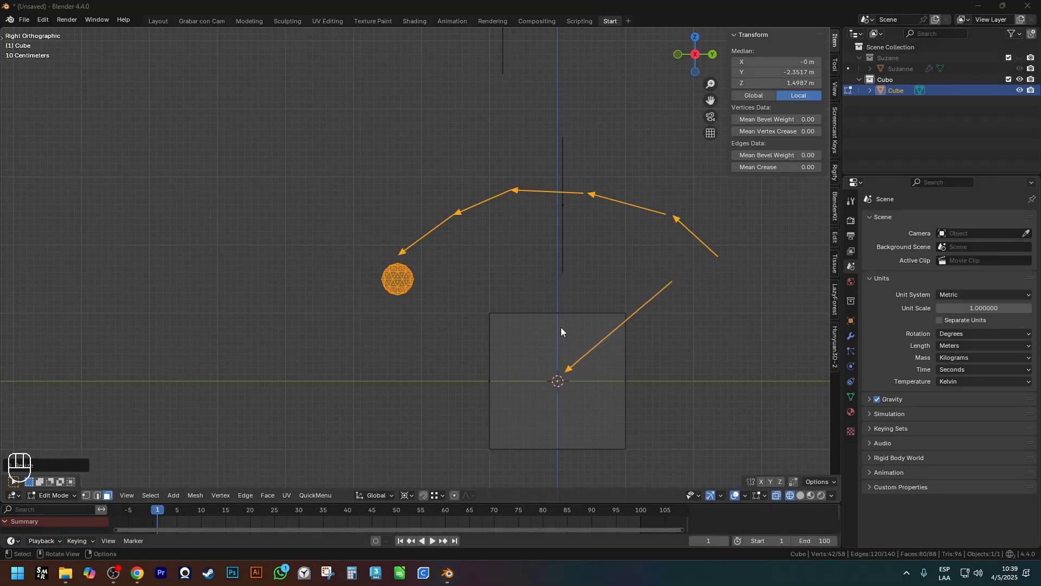
mouse_move(557, 380)
mouse_down()
mouse_move(393, 276)
mouse_move(408, 271)
mouse_up()
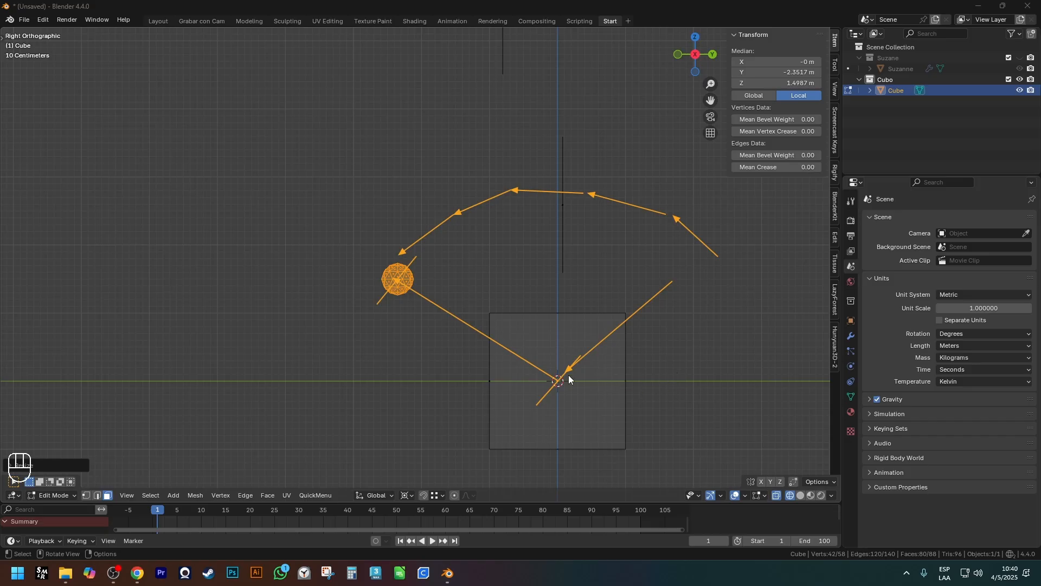
middle_click(589, 345)
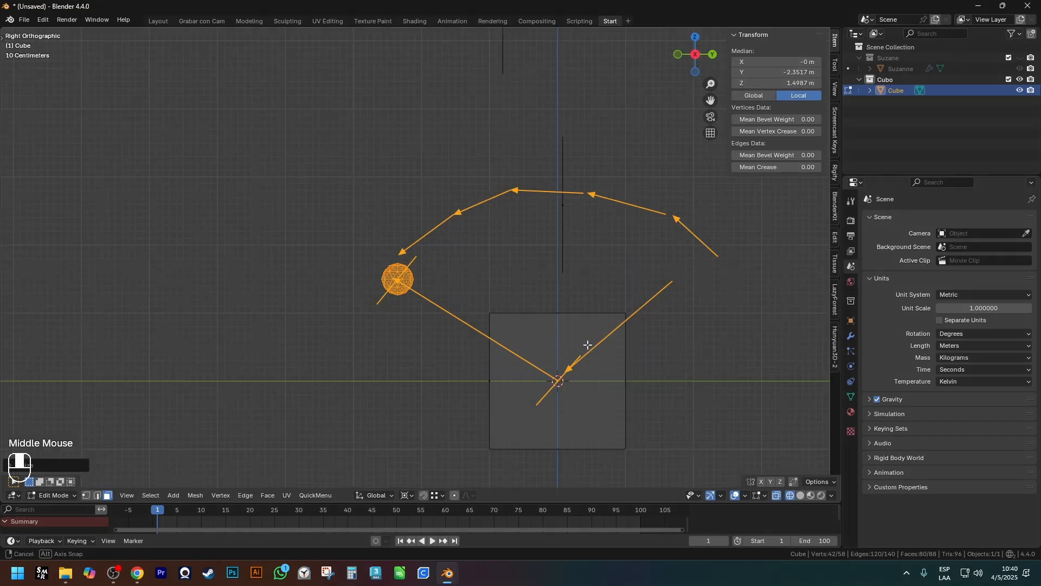
key(s)
key(1)
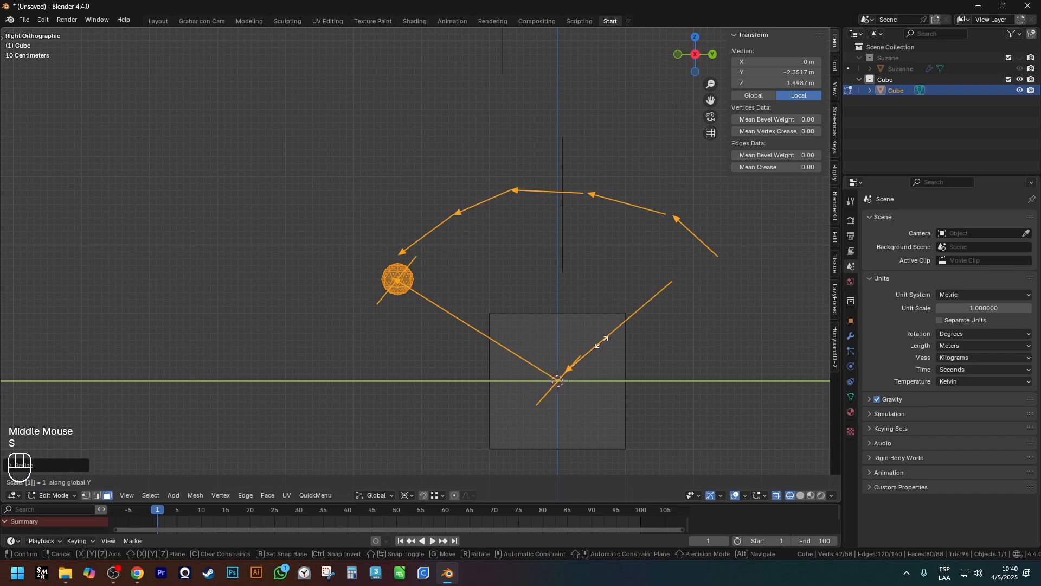
right_click(739, 369)
middle_drag(610, 360, 606, 358)
key(s)
middle_click(604, 360)
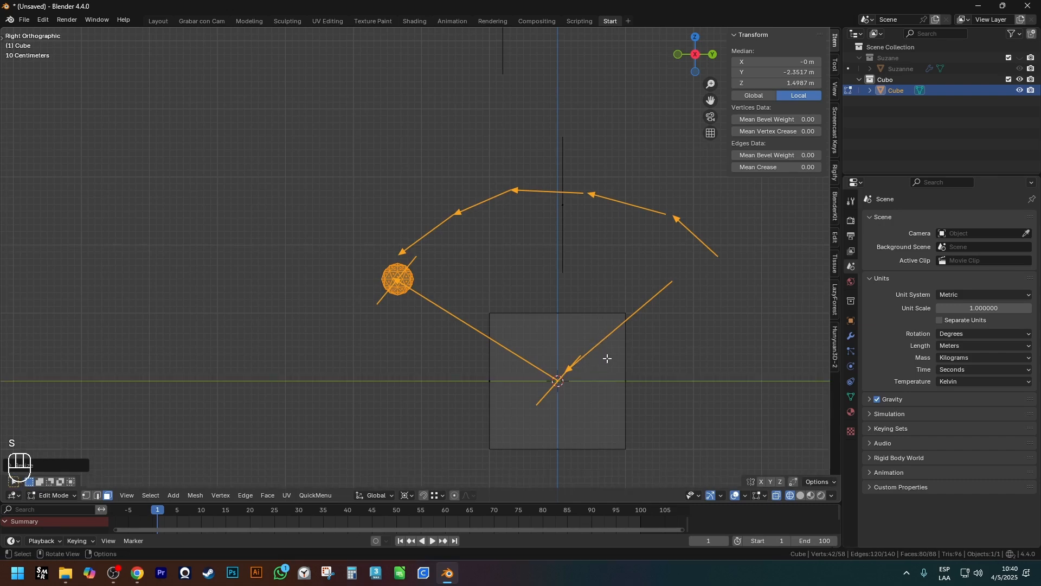
key(s)
key(s)
key(1)
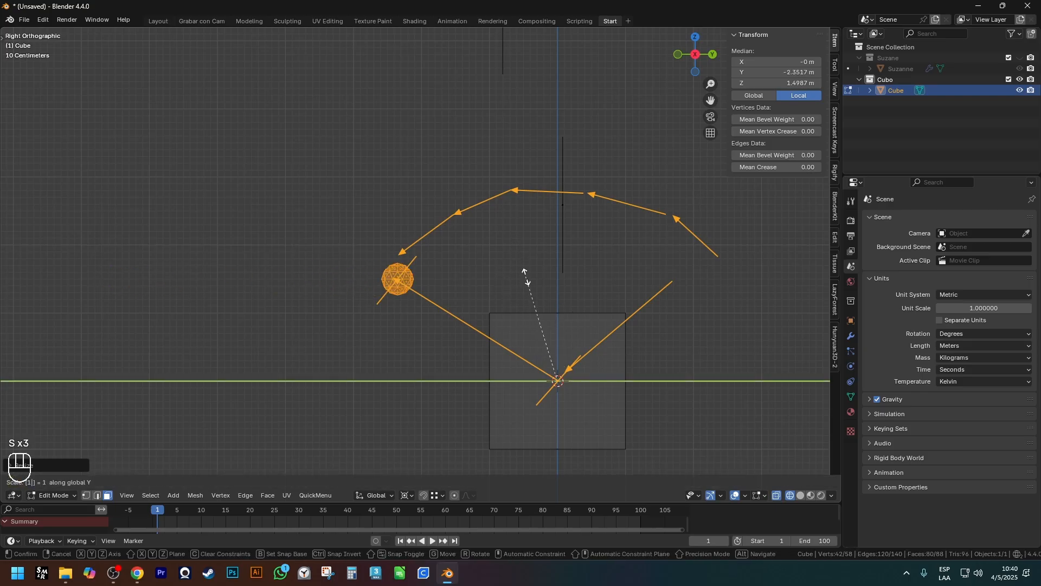
key(s)
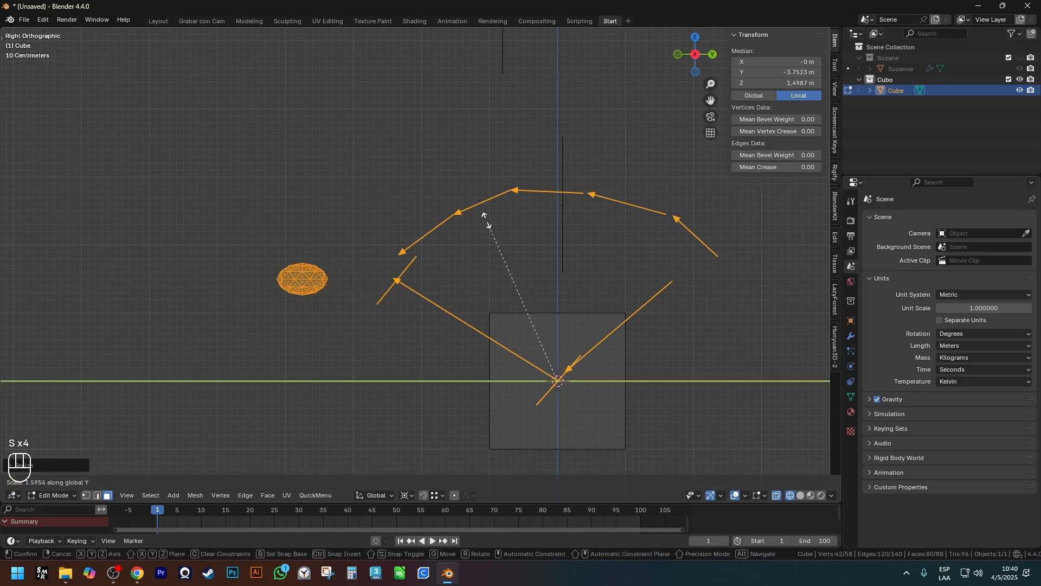
key(s)
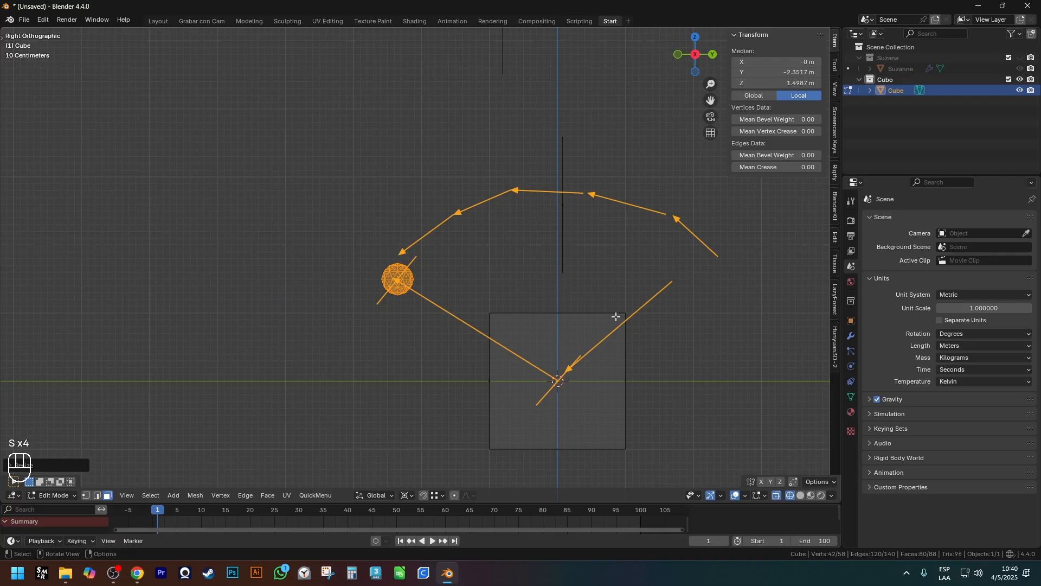
key(y)
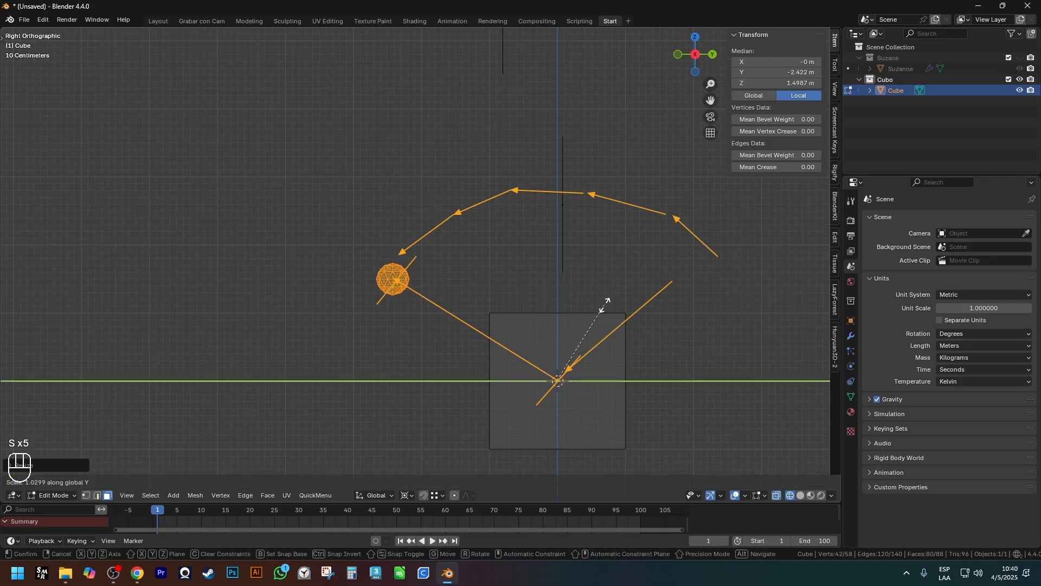
text(sy)
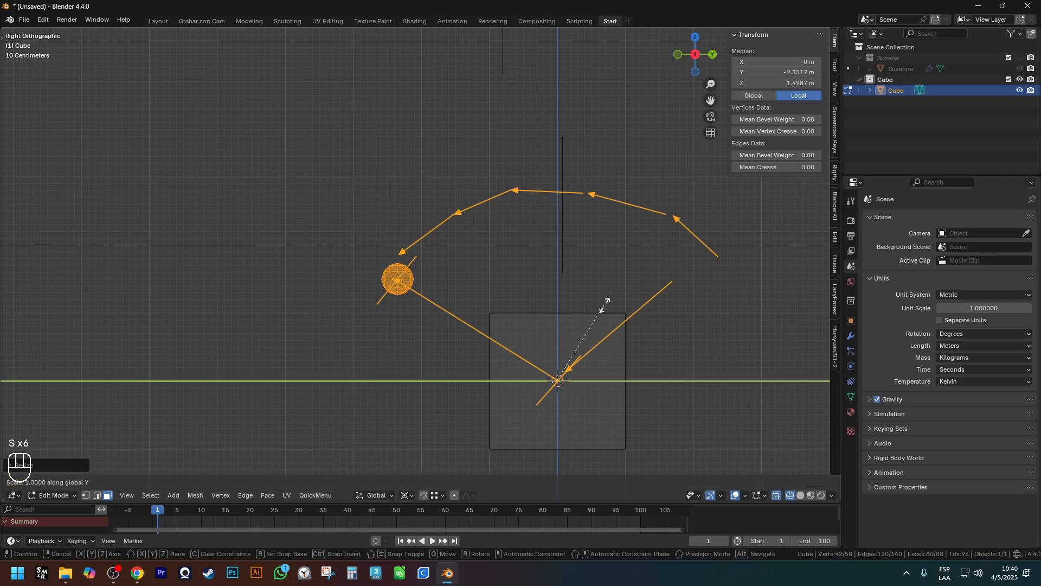
text(1)
click(606, 302)
Scale the ico sphere by 2 along global Y about the 3D cursor, and undo the scaling
key(s)
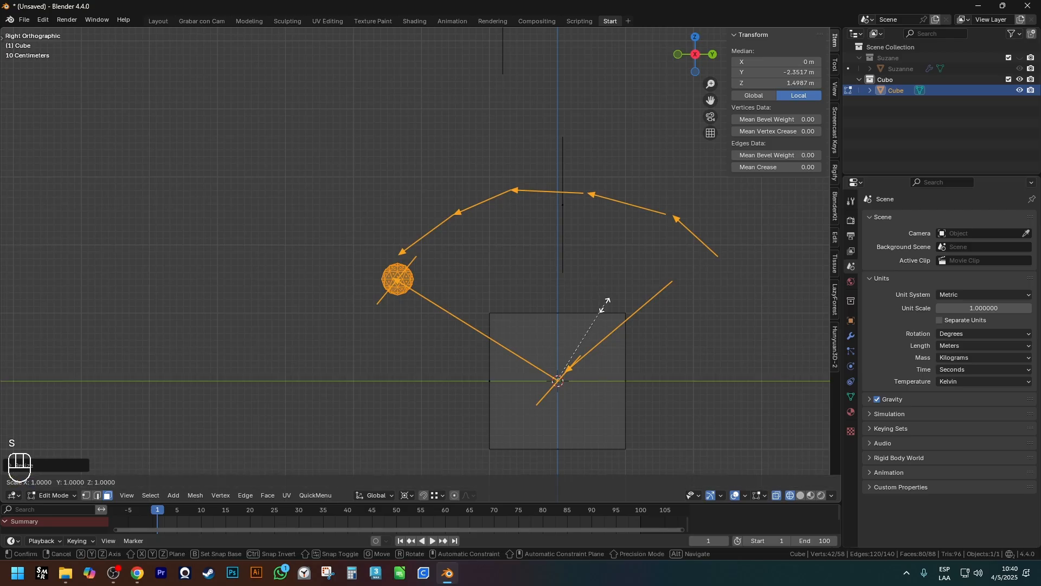
key(y)
key(2)
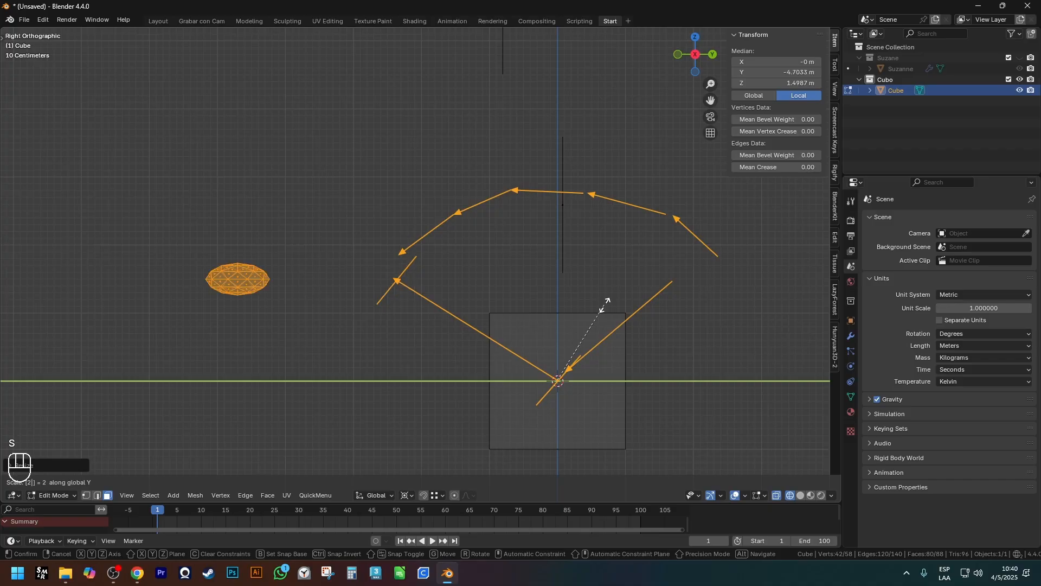
key(Return)
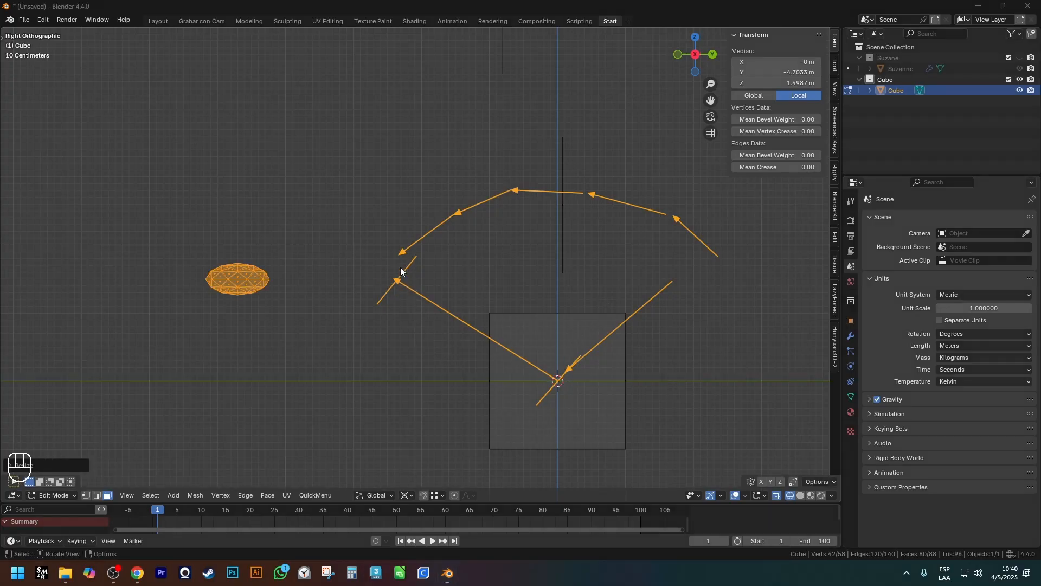
ctrl+right_click(399, 401)
drag(558, 247, 557, 403)
drag(235, 246, 231, 408)
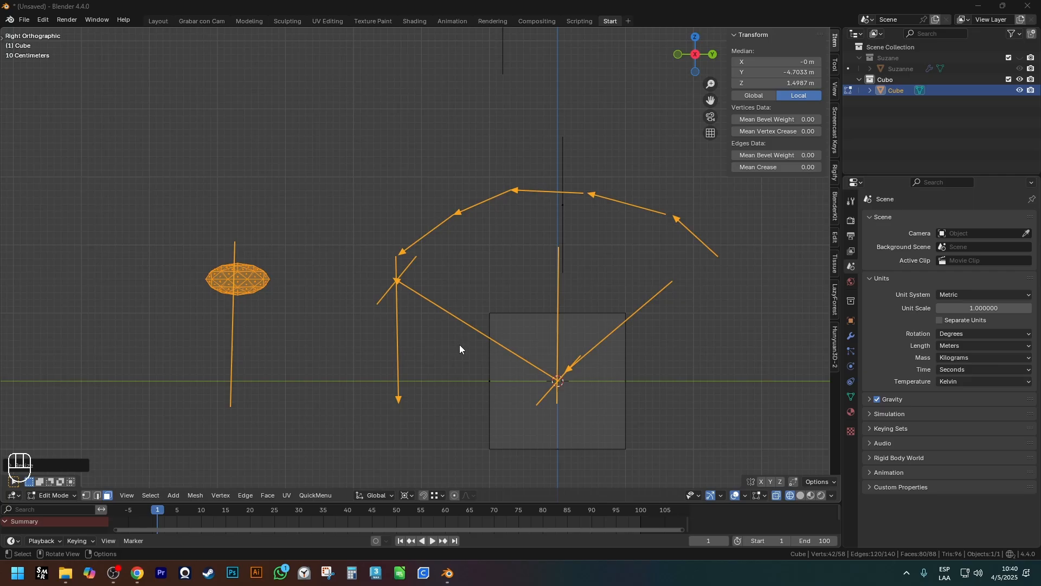
middle_click(560, 389)
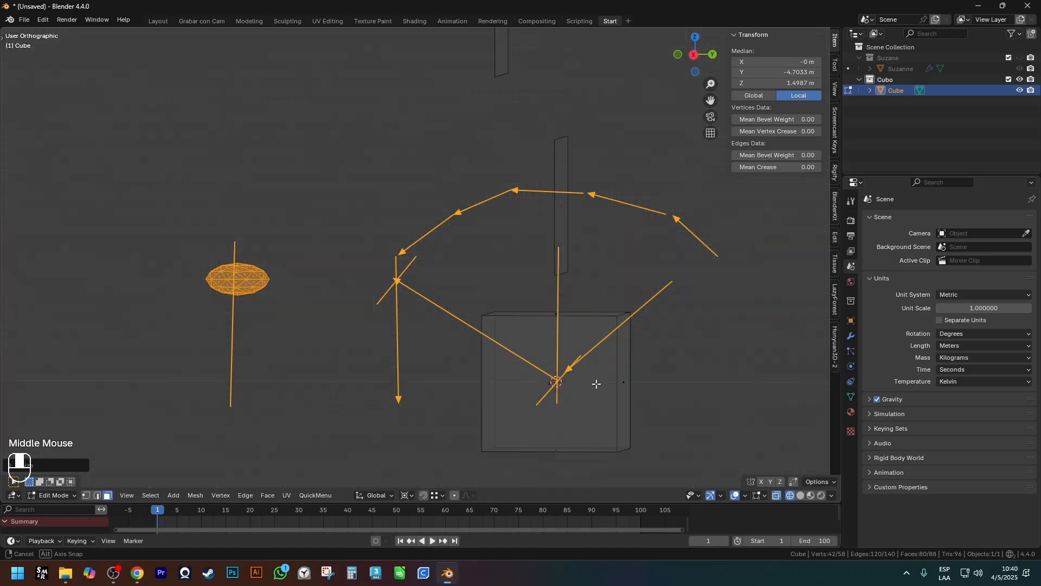
key(ctrl+z)
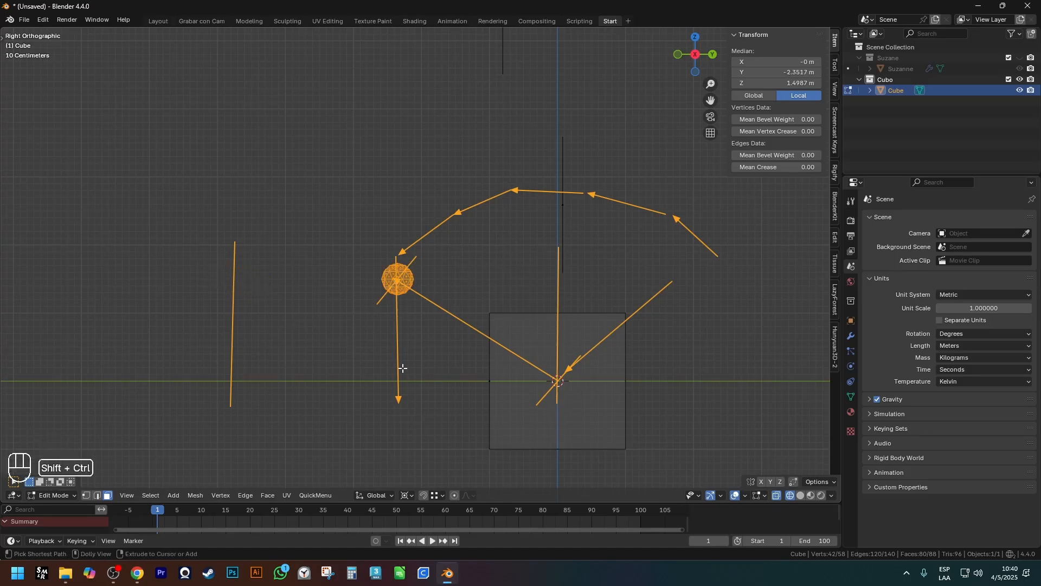
drag(512, 341, 478, 346)
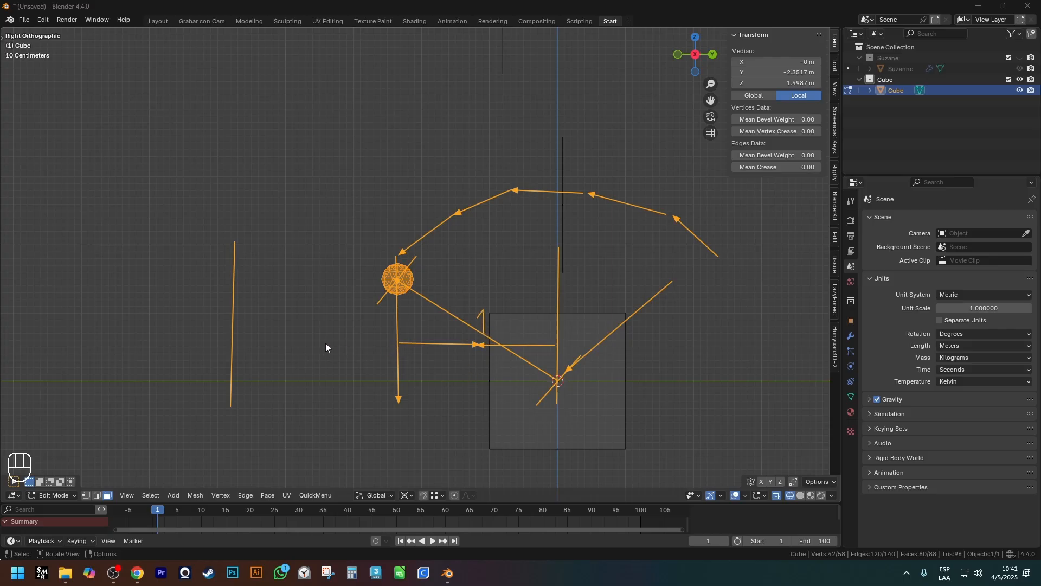
drag(313, 345, 396, 345)
drag(314, 345, 232, 344)
drag(309, 318, 329, 334)
drag(541, 206, 555, 222)
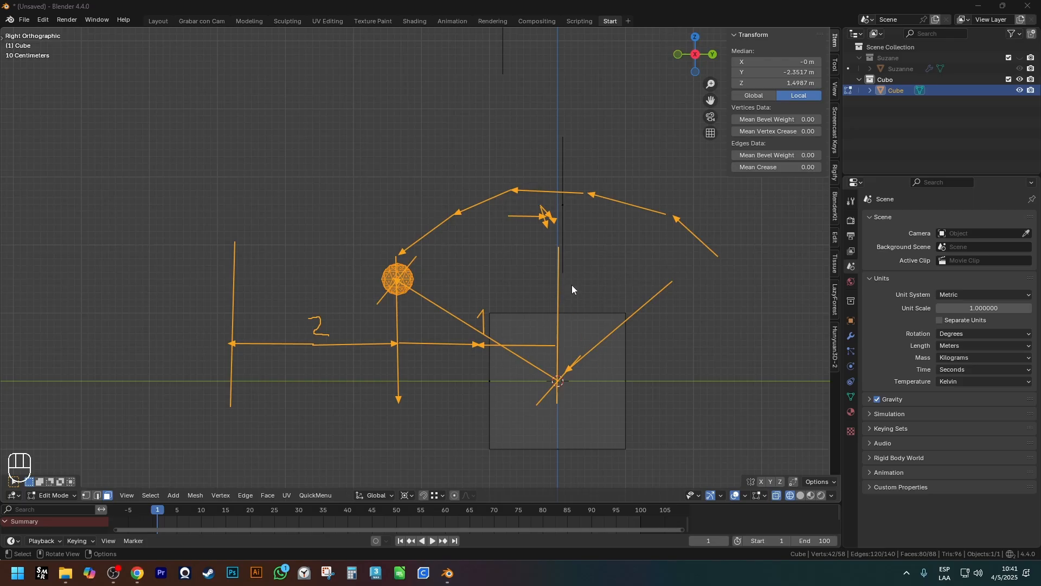
mouse_move(535, 130)
mouse_down()
mouse_move(405, 130)
mouse_move(431, 142)
mouse_up()
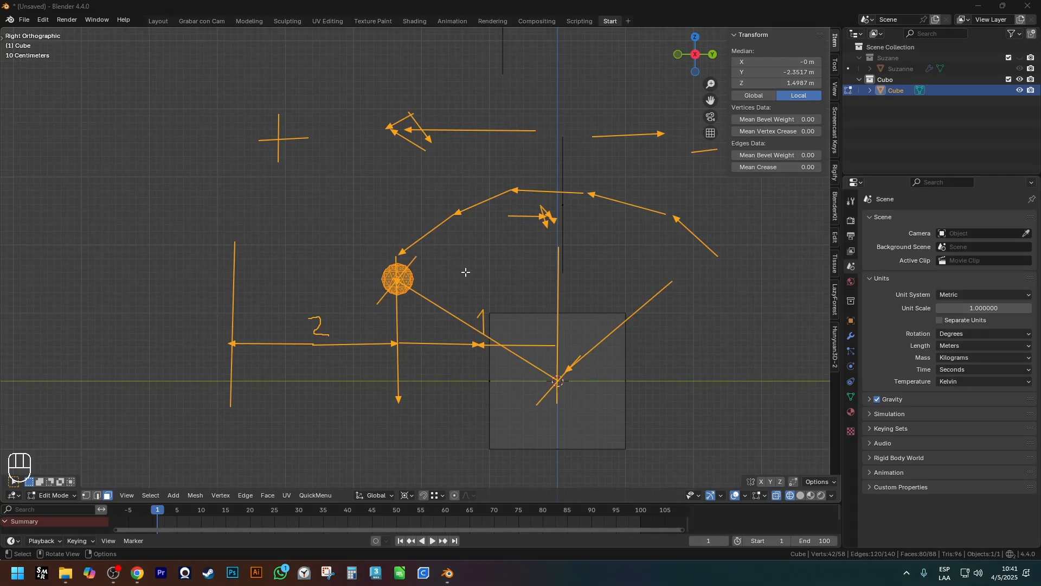
Mirror the ico sphere back to the positive Y side by scaling it by -1 along global Y
middle_drag(530, 295, 552, 295)
text(sy)
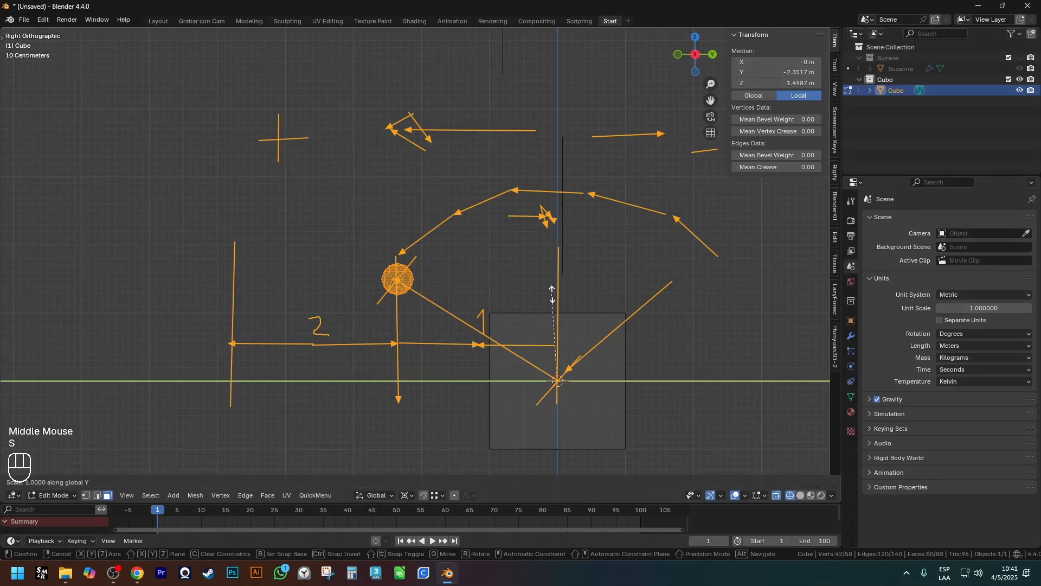
text(-1)
key(Return)
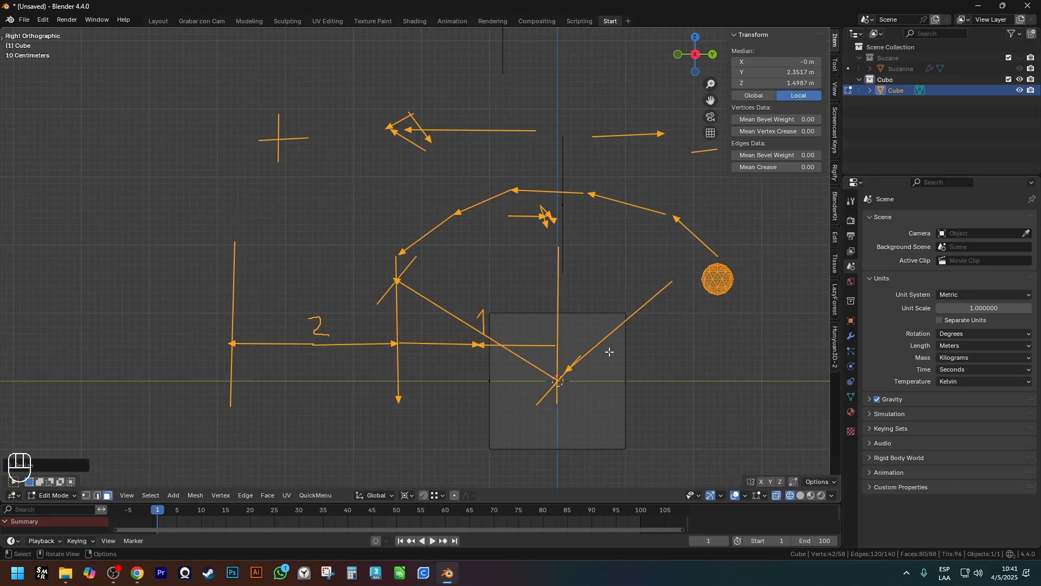
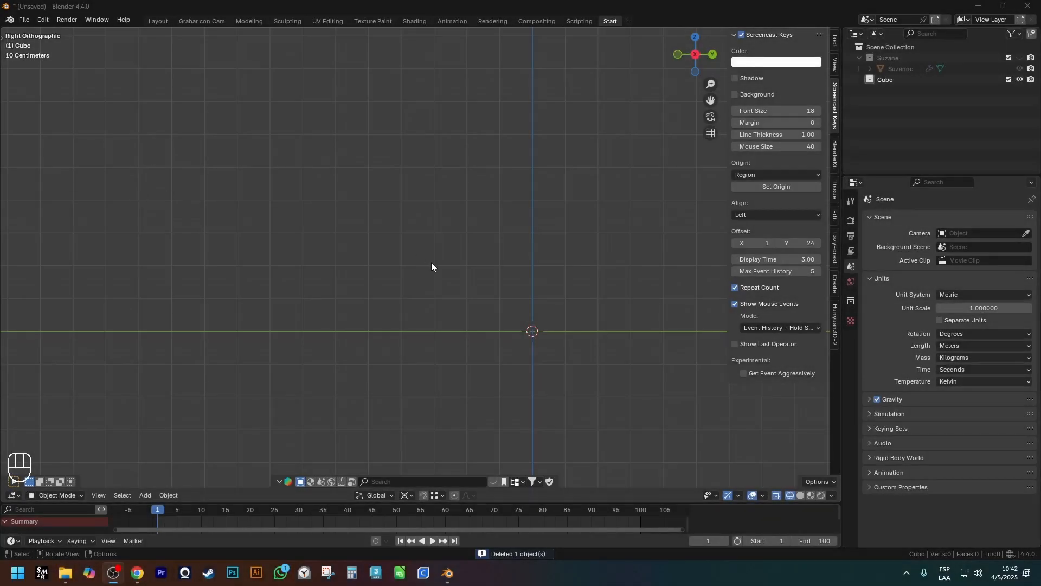
Add a cube mesh at the origin in the Cubo collection
scroll(431, 262, down, 2)
middle_click(524, 278)
key(n)
shift+middle_drag(527, 274, 457, 304)
key(shift+a)
mouse_move(458, 305)
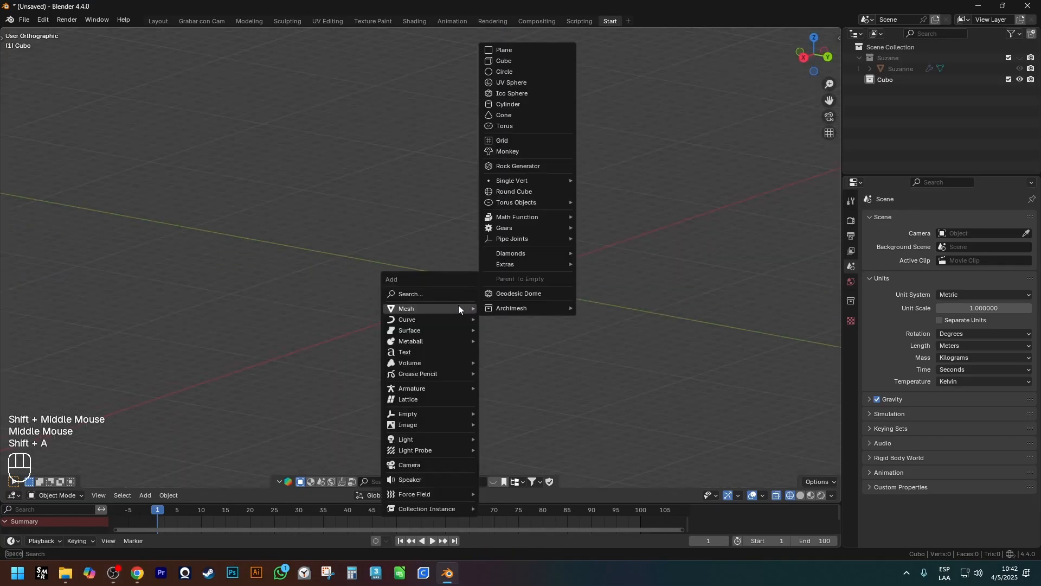
click(517, 63)
key(g)
right_click(629, 325)
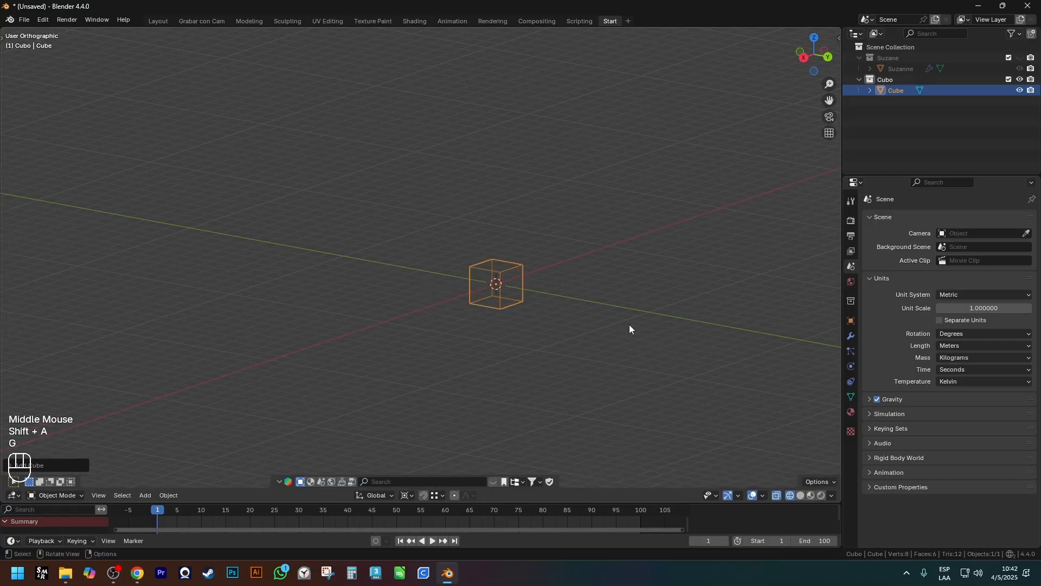
Switch the viewport to solid shading and move the cube away from the origin
key(z)
click(482, 340)
scroll(596, 333, up, 2)
key(g)
click(511, 305)
Add a UV sphere and place it on the opposite side of the origin from the cube
key(shift+a)
mouse_move(512, 305)
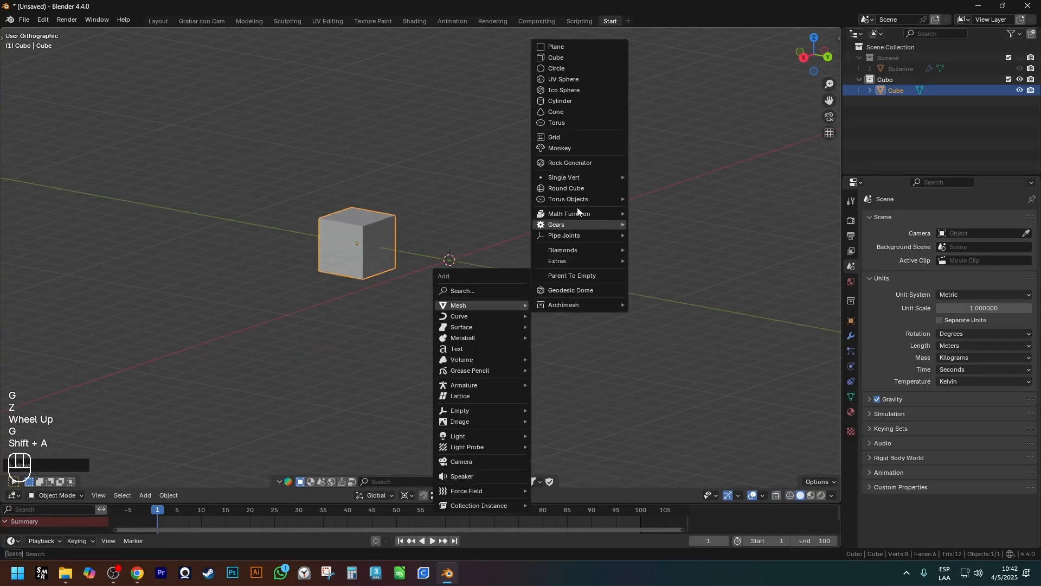
click(559, 81)
key(g)
middle_click(534, 239)
right_click(495, 252)
key(g)
middle_click(521, 257)
click(556, 264)
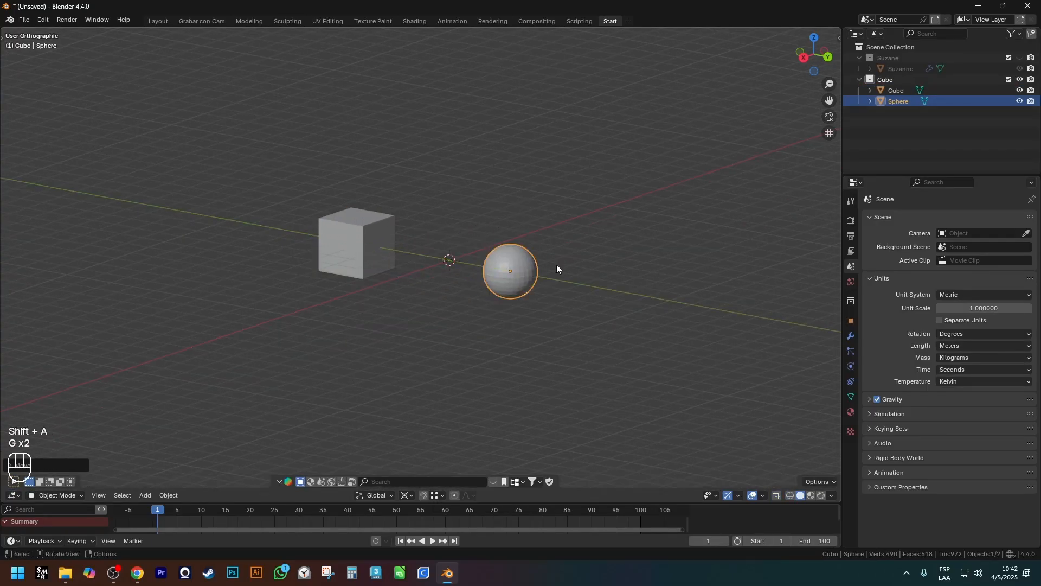
Enter Edit Mode on the sphere with vertex selection and pick one of its vertices
shift+middle_drag(359, 256, 475, 291)
click(440, 236)
scroll(457, 244, up, 1)
click(635, 239)
click(461, 233)
shift+click(598, 262)
click(599, 262)
key(Tab)
key(1)
click(539, 267)
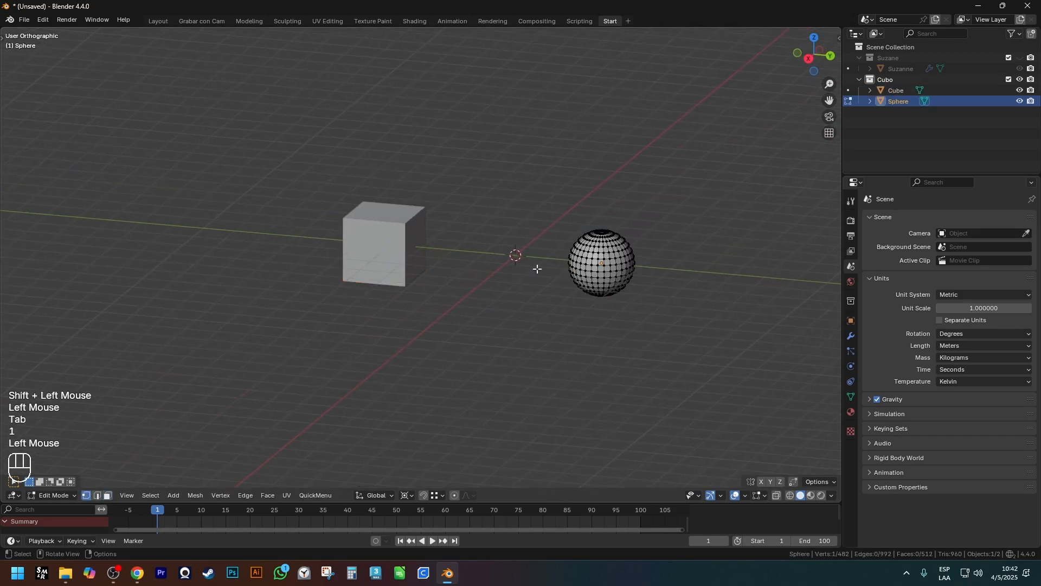
Return the sphere to Object Mode, then enter and leave Edit Mode on the cube
scroll(395, 247, up, 2)
key(Tab)
click(375, 238)
key(Tab)
key(Tab)
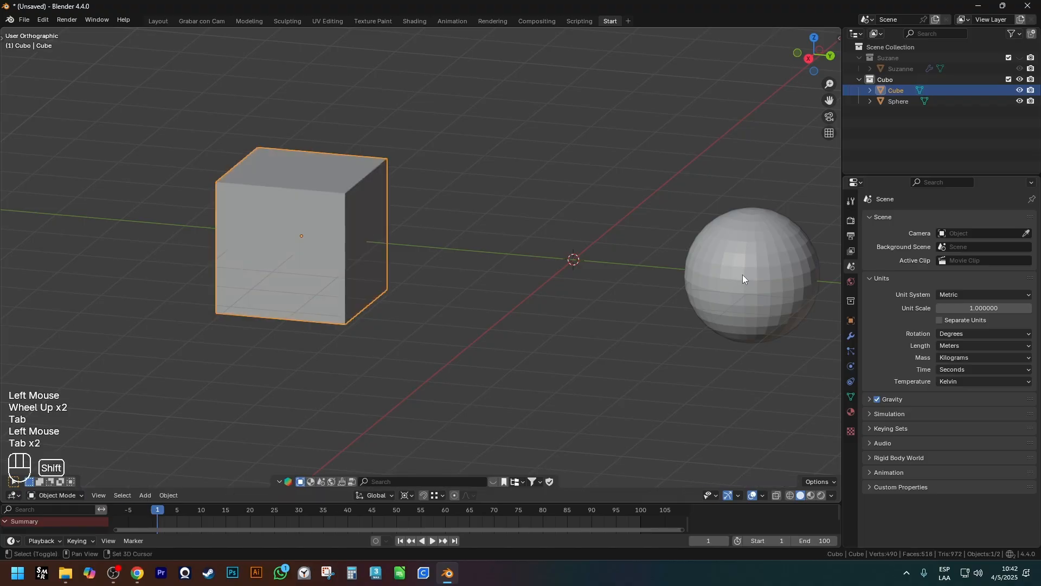
Open the cube and sphere together in Edit Mode and select one facing vertex on each mesh
shift+click(761, 232)
key(Tab)
key(1)
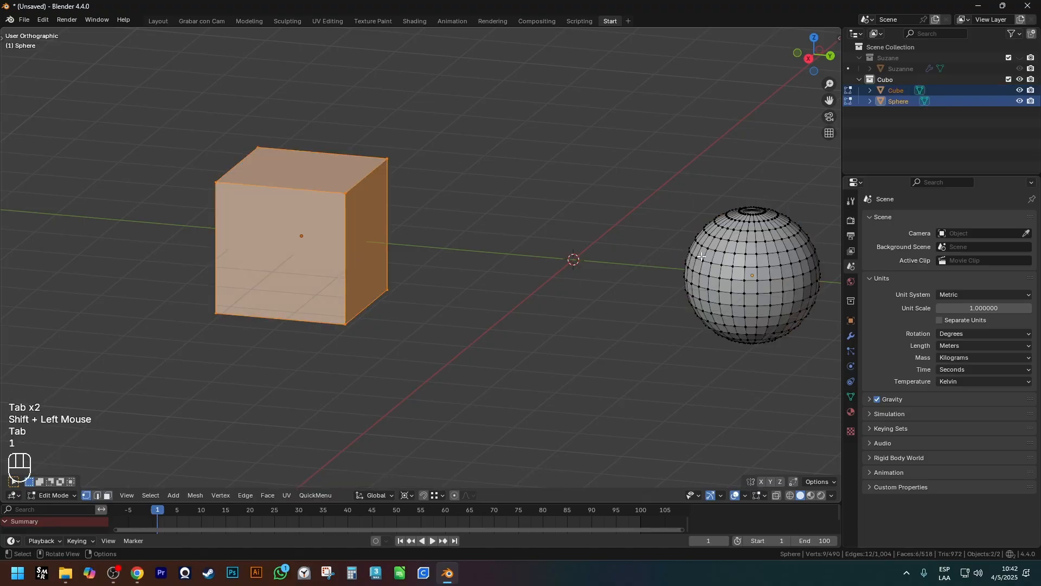
click(703, 261)
shift+click(349, 198)
middle_drag(349, 198, 564, 293)
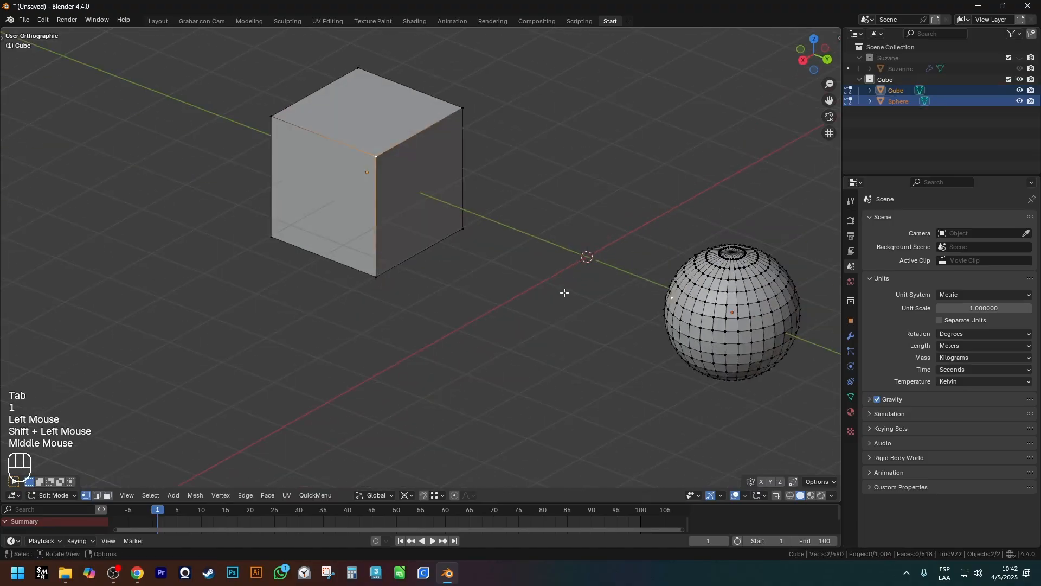
Try to connect the selected cube and sphere vertices with an edge, then return to Object Mode
key(f)
key(f)
key(f)
key(f)
key(f)
key(f)
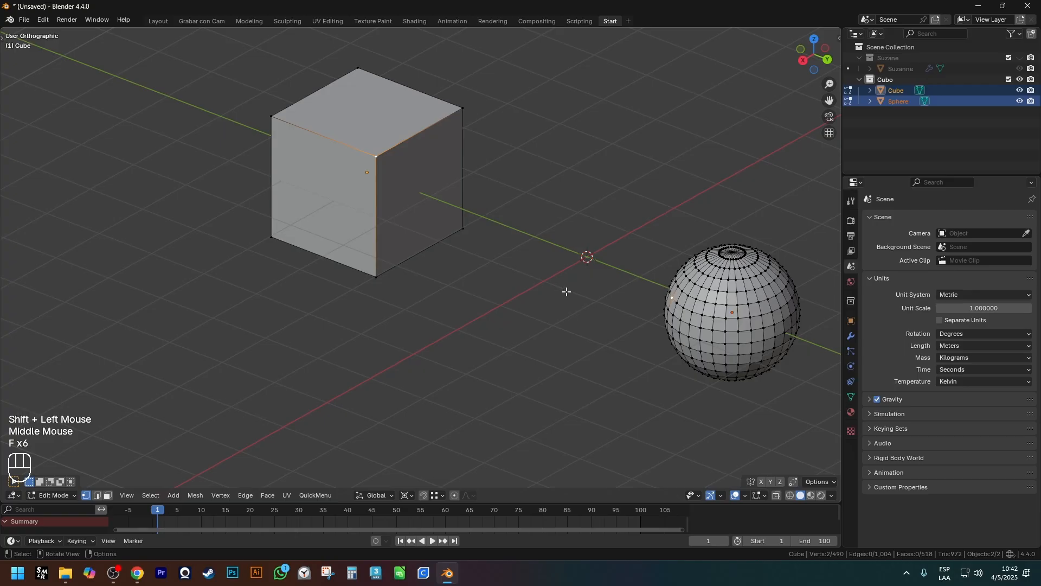
scroll(567, 291, down, 2)
middle_drag(566, 292, 563, 275)
key(Tab)
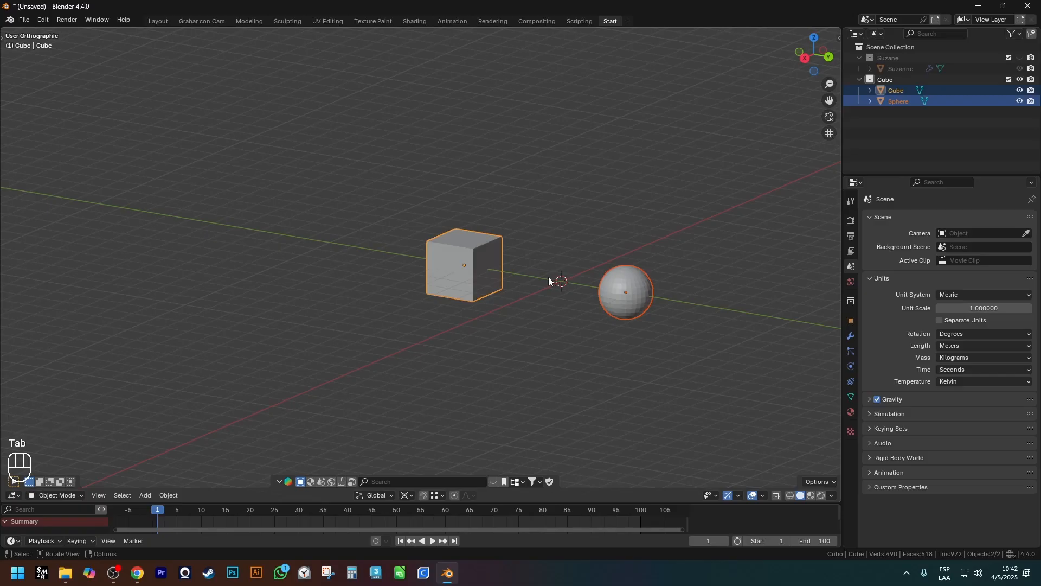
Join the cube and sphere into one object and connect their two selected vertices with an edge in Edit Mode
key(ctrl+j)
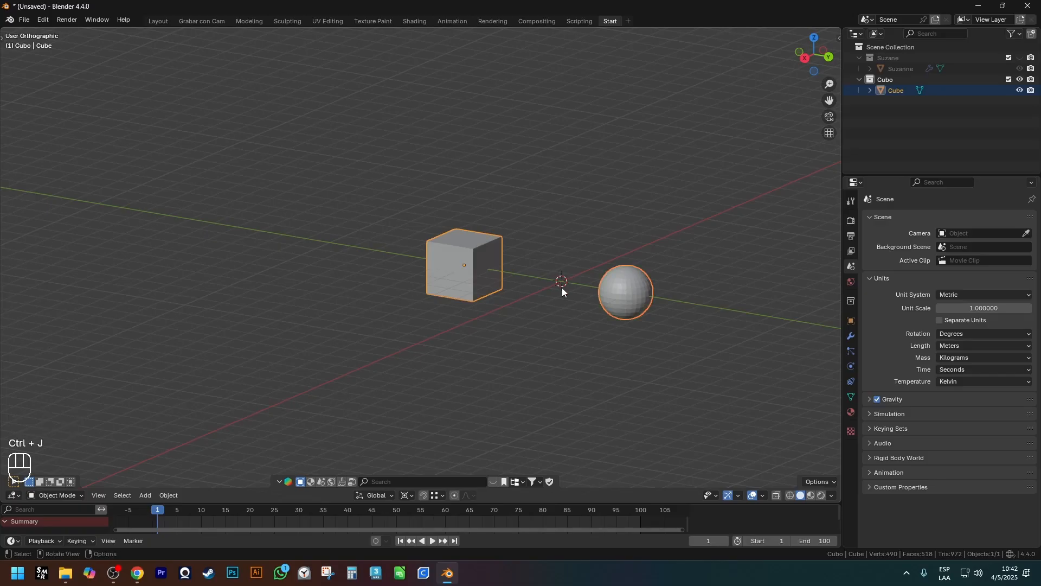
key(Tab)
middle_drag(547, 292, 598, 321)
scroll(579, 276, up, 3)
key(f)
Undo the connecting edge and the join of the cube and sphere
key(ctrl+z)
key(ctrl+z)
key(ctrl+z)
Select the sphere first and add the cube to the selection as the active object
click(672, 275)
shift+click(382, 228)
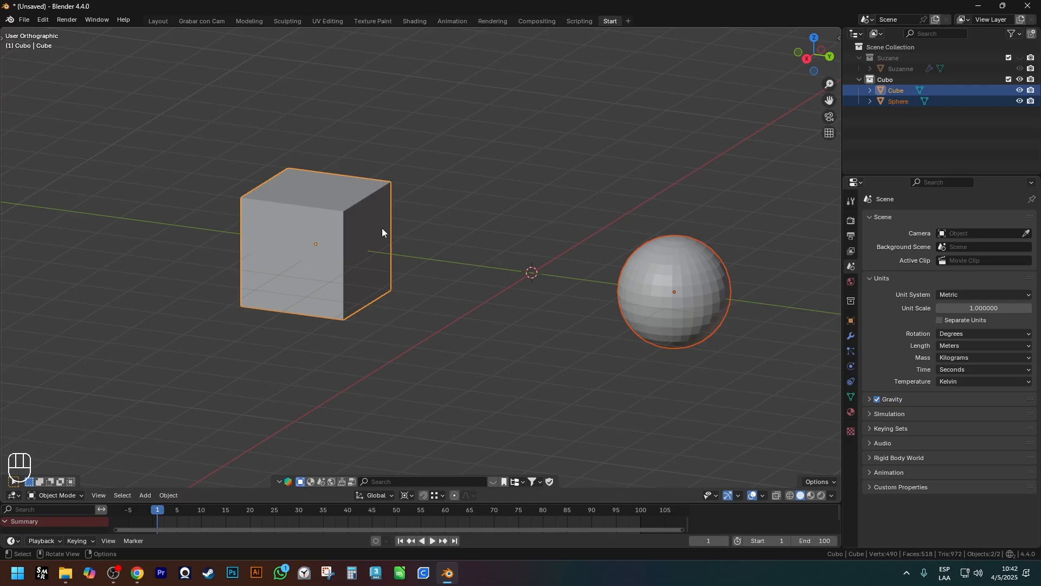
click(681, 257)
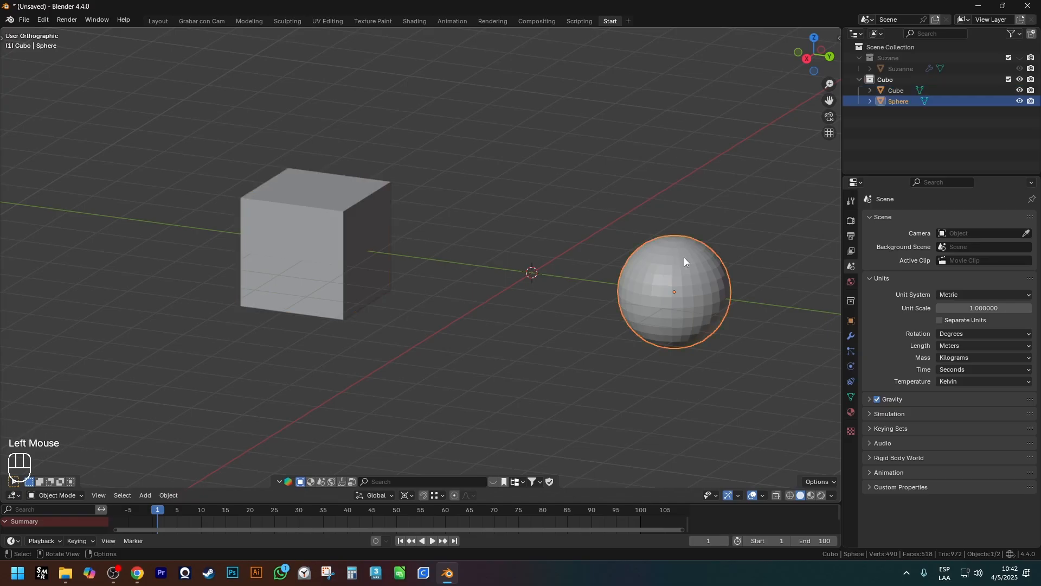
shift+click(328, 205)
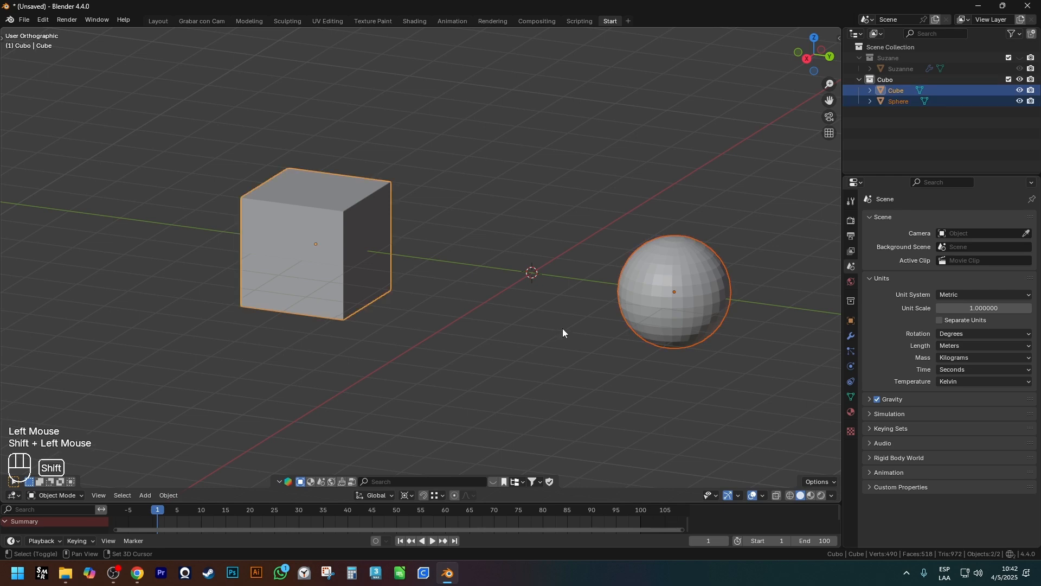
drag(646, 140, 662, 230)
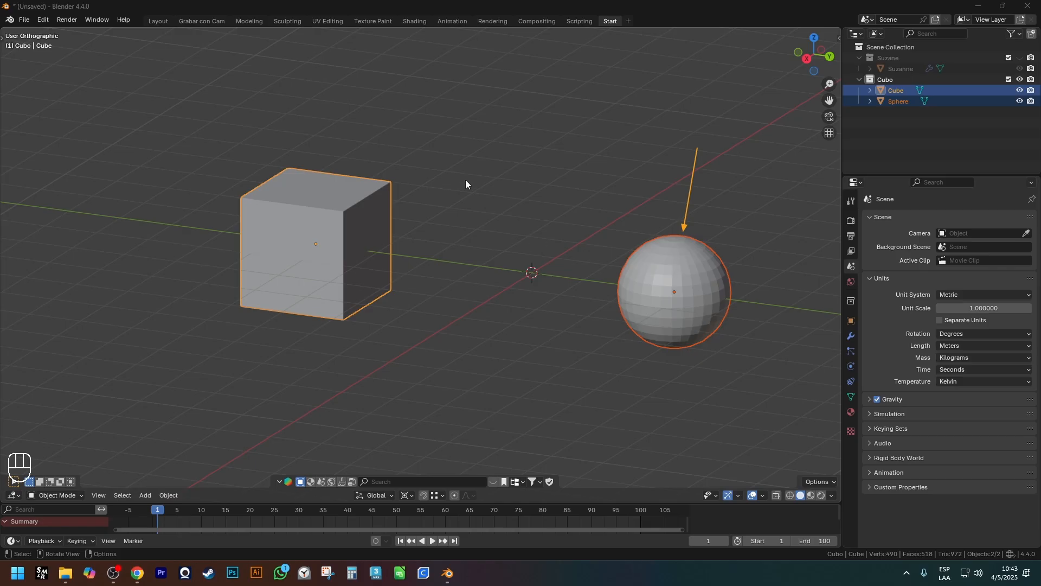
drag(515, 76, 381, 155)
Check the object names of the sphere and the cube in the Outliner without renaming them
click(696, 265)
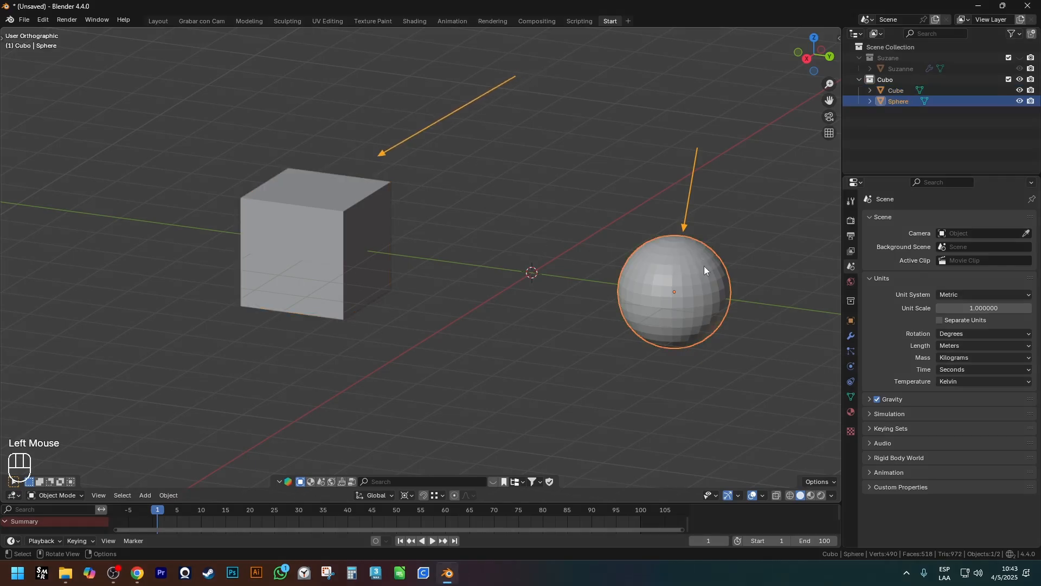
double_click(898, 101)
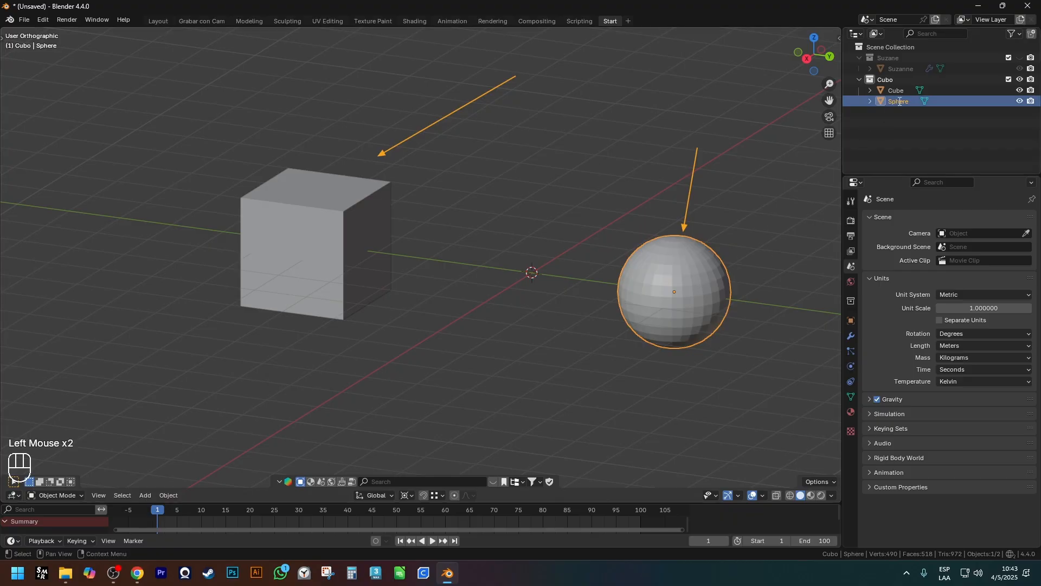
click(911, 101)
click(341, 210)
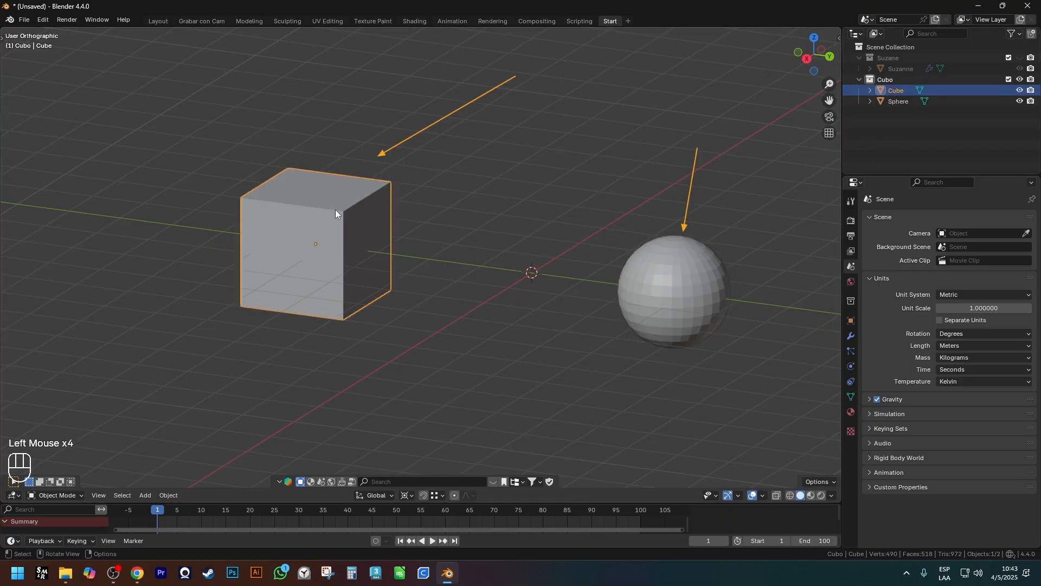
double_click(905, 90)
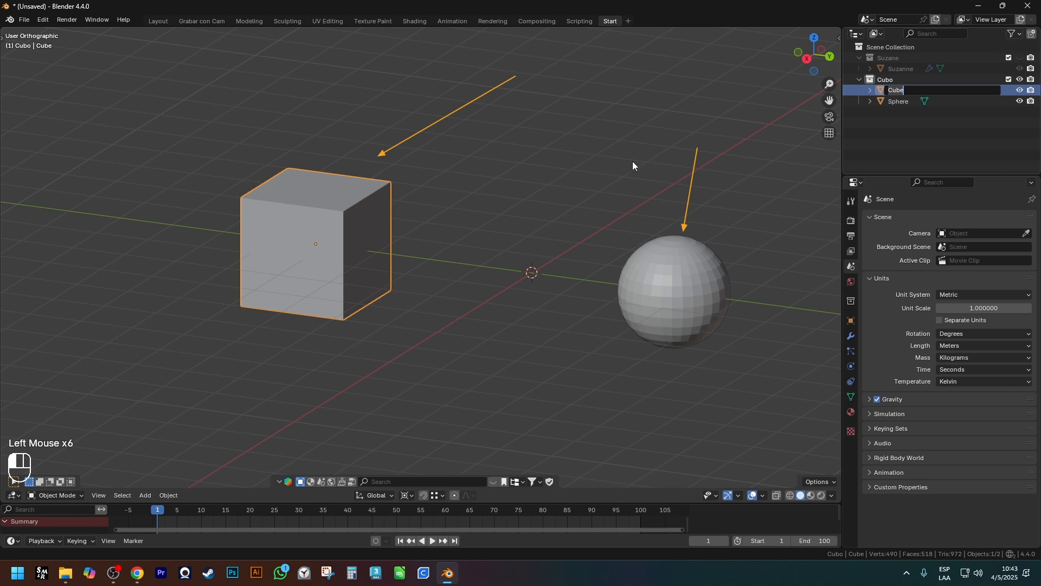
click(663, 255)
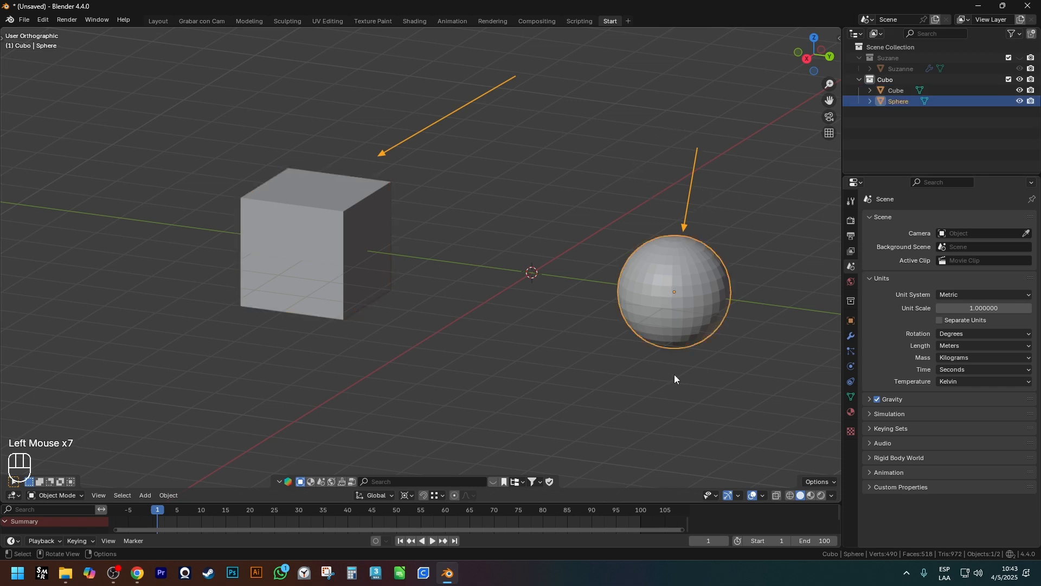
Join the sphere into the cube, with the cube selected last as the active object
ctrl+click(329, 224)
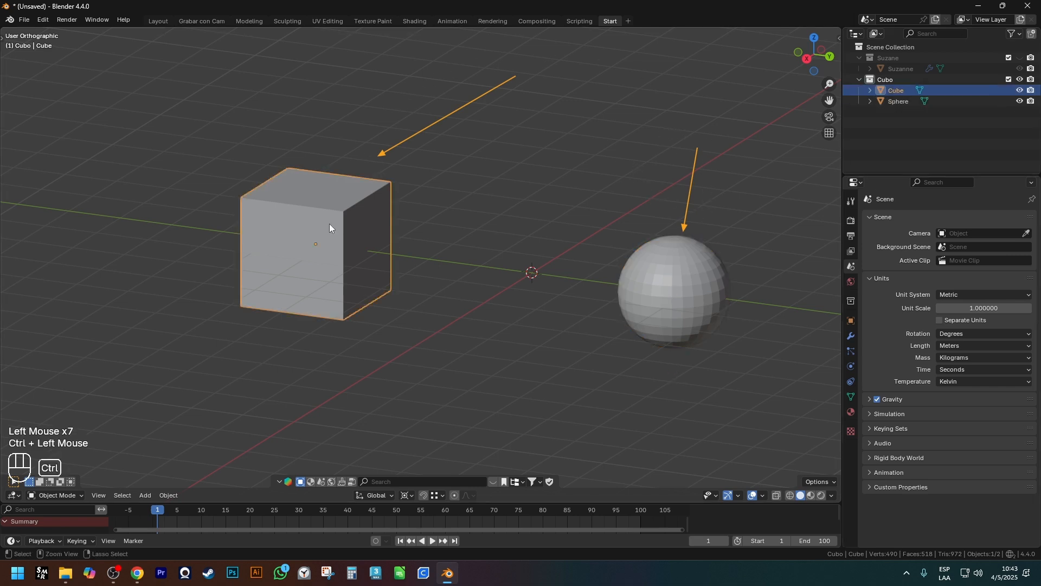
click(667, 283)
shift+click(360, 309)
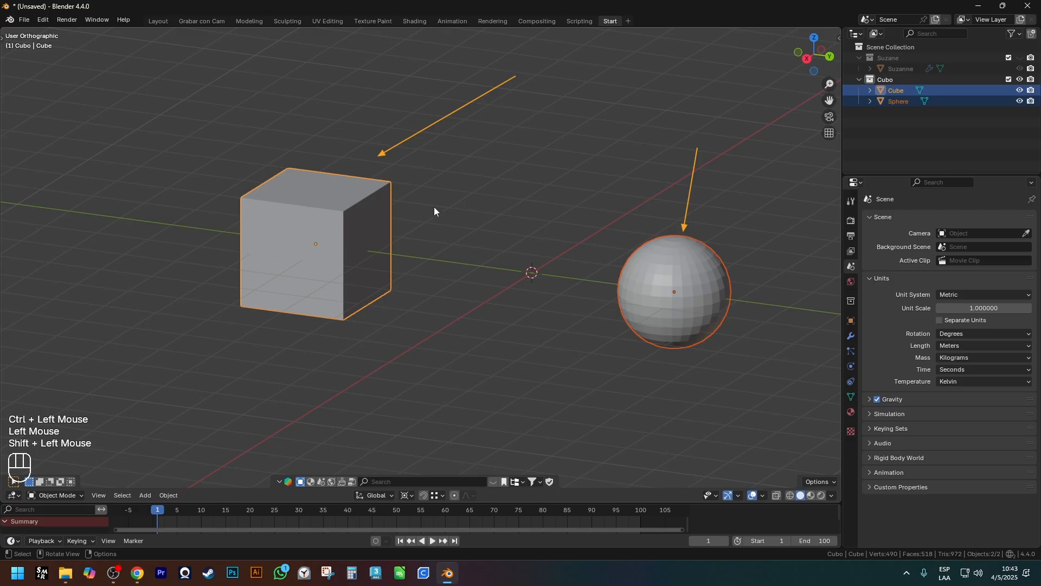
key(ctrl+j)
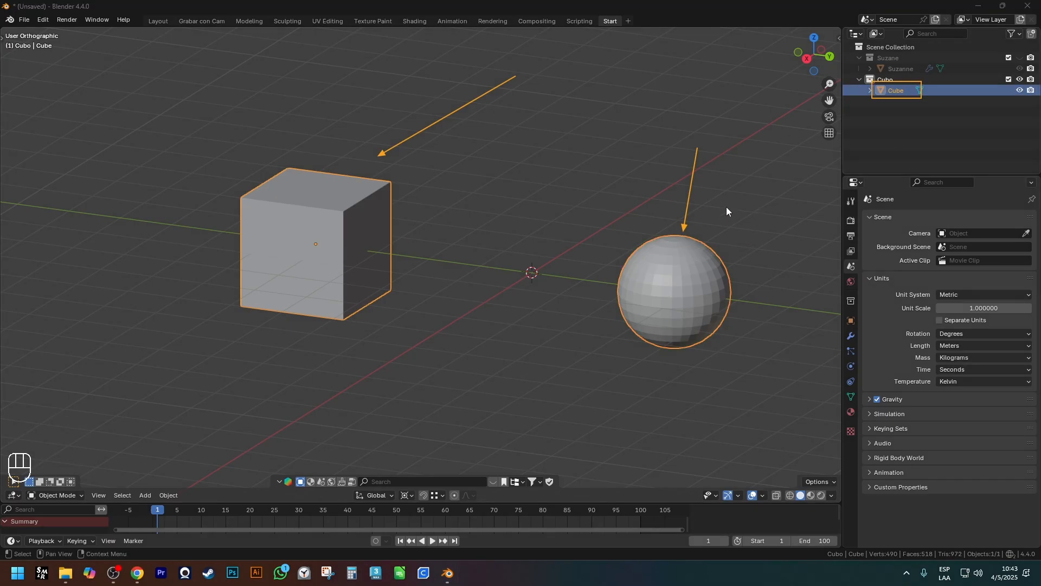
Undo the join that merged the sphere into the cube
drag(429, 64, 354, 161)
scroll(439, 201, down, 2)
middle_drag(439, 200, 453, 203)
key(ctrl+z)
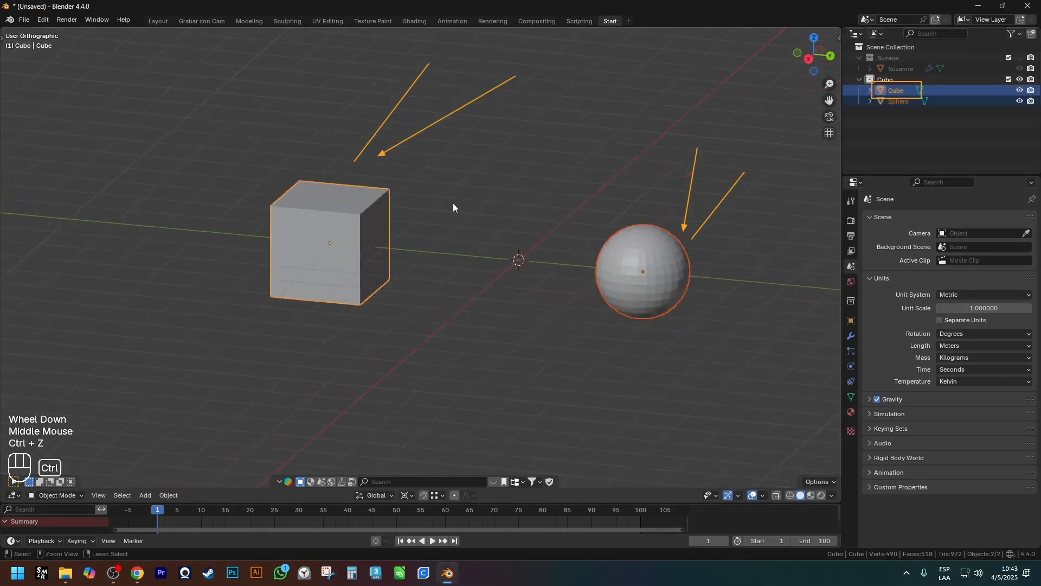
Join the cube into the sphere, with the sphere selected last as the active object
click(430, 66)
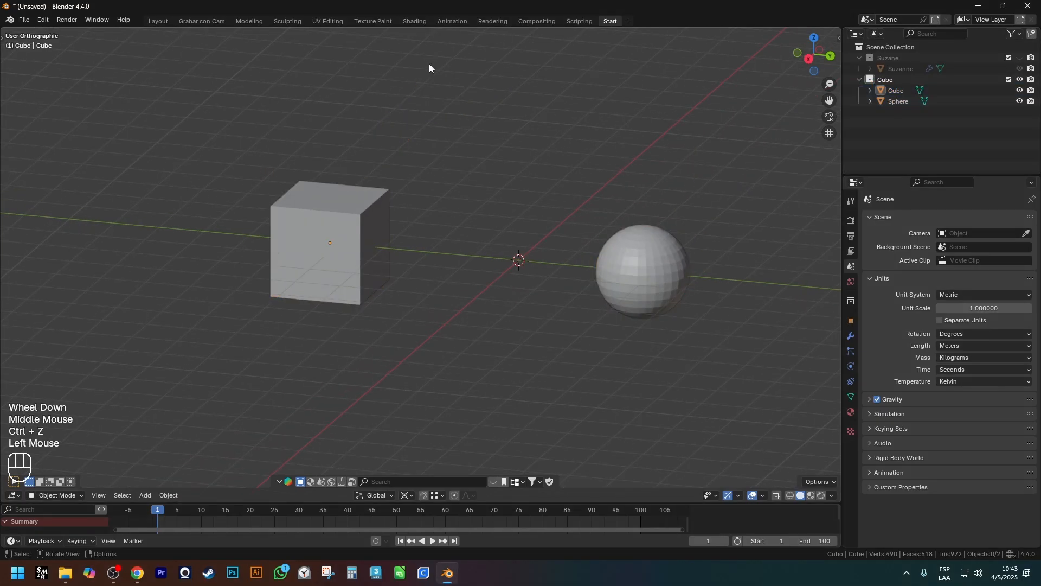
click(320, 204)
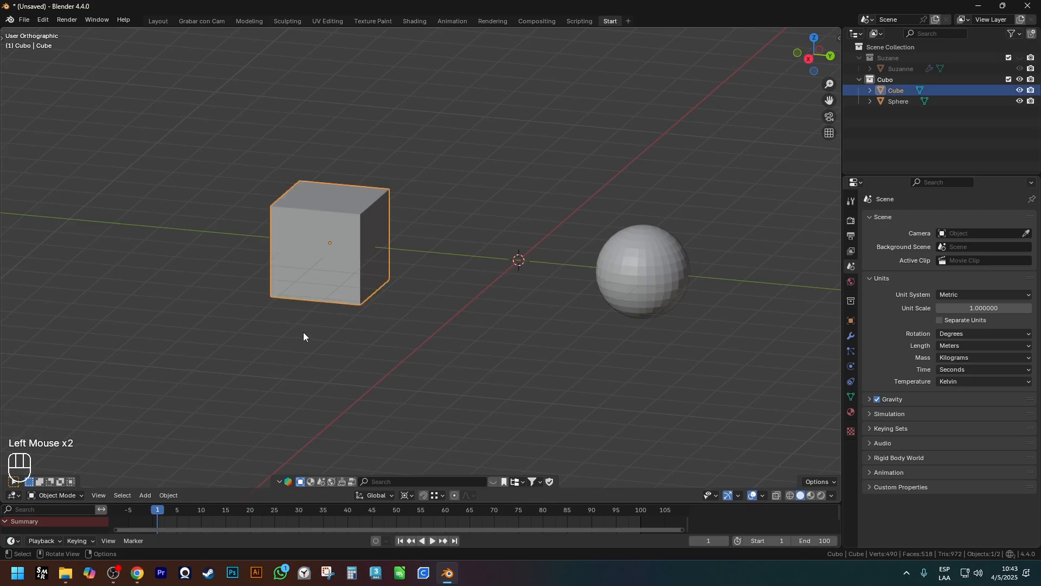
shift+click(632, 259)
key(ctrl+j)
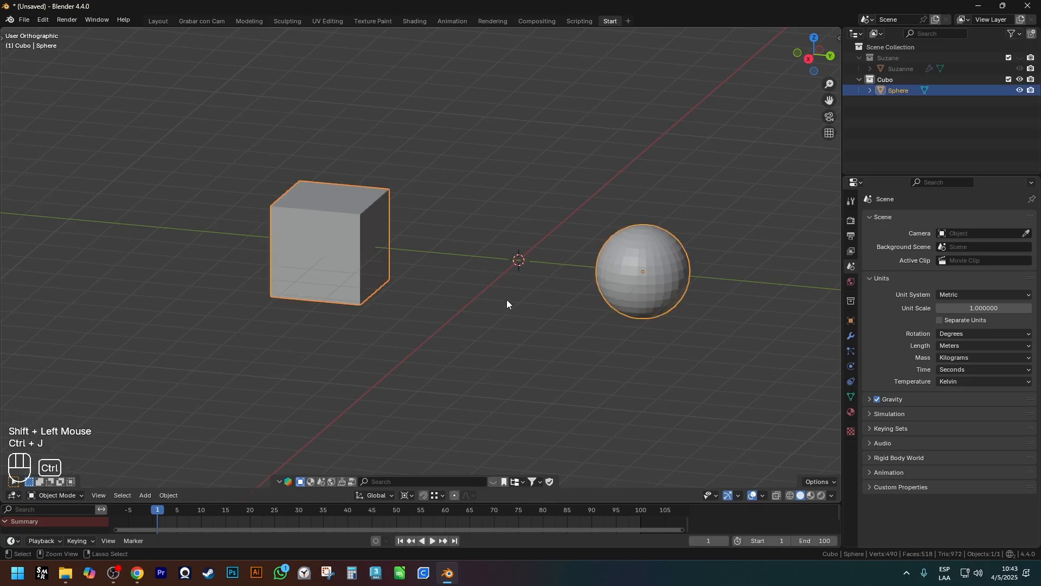
drag(869, 97, 943, 124)
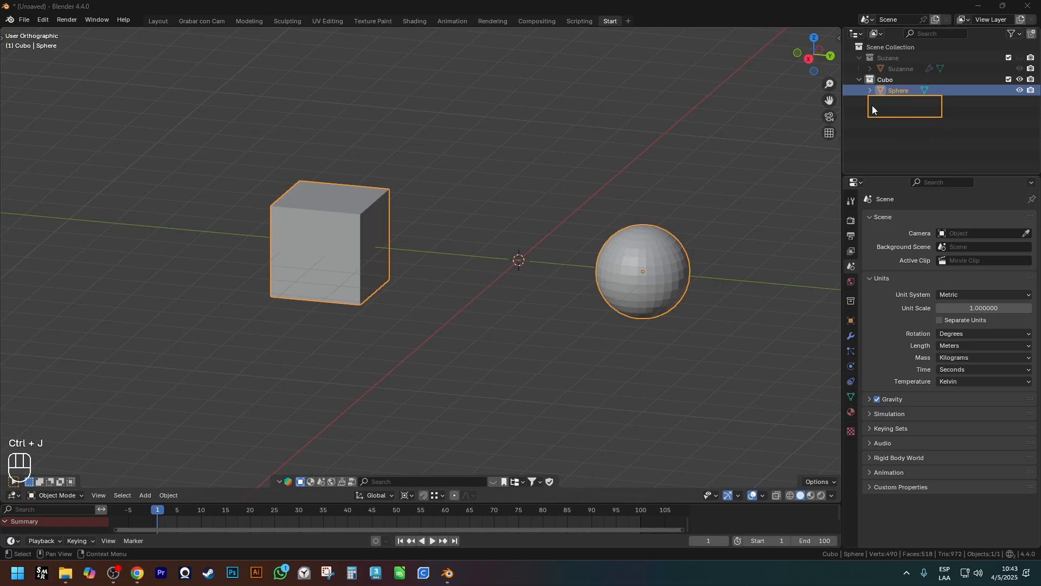
drag(871, 79, 938, 99)
drag(268, 137, 412, 320)
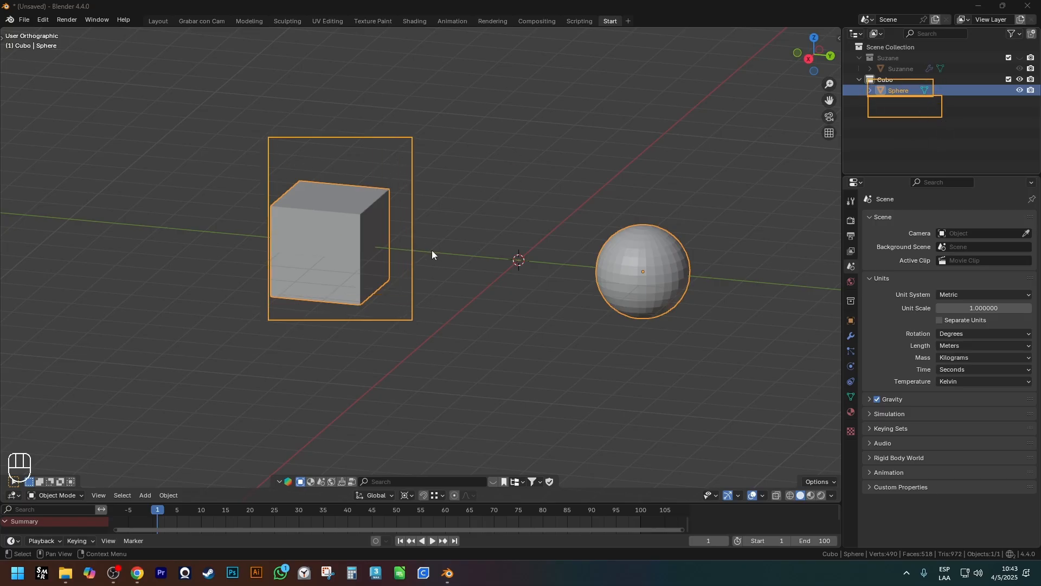
drag(498, 262, 587, 271)
key(Escape)
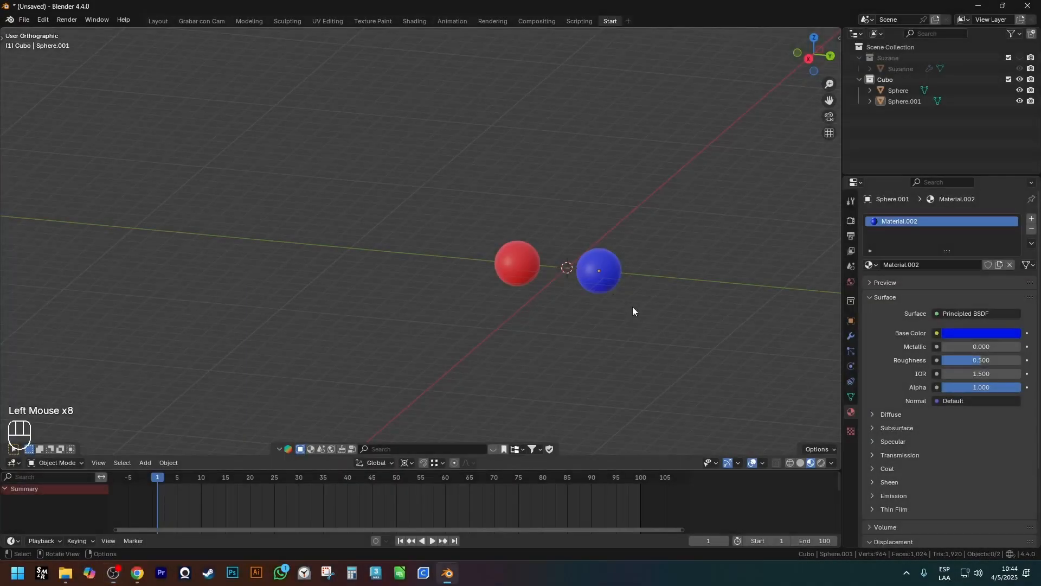
Duplicate the red sphere and place the copy beside the existing red and blue spheres
click(632, 307)
click(600, 271)
shift+middle_drag(600, 271, 591, 284)
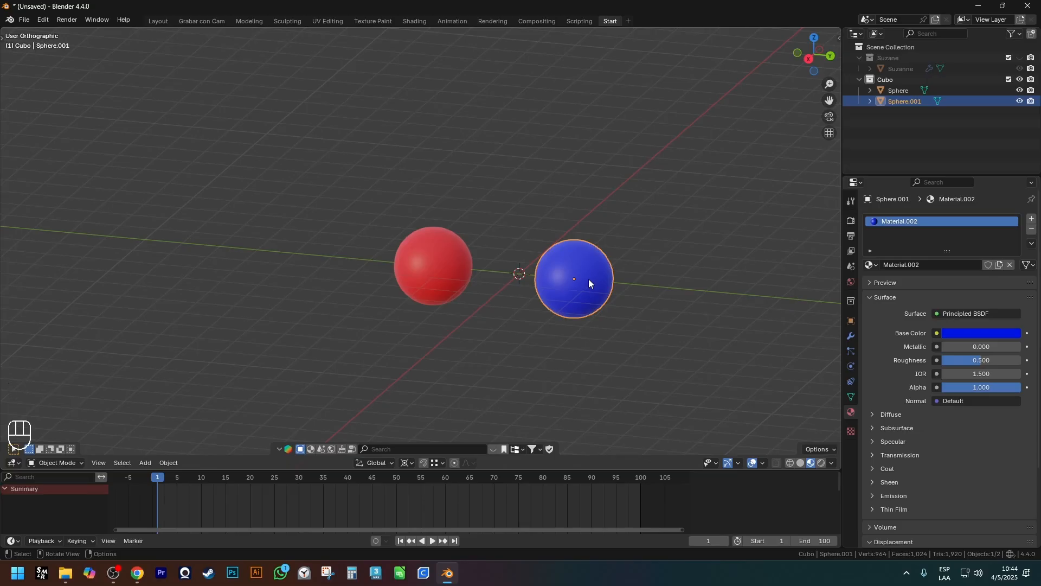
middle_drag(588, 279, 584, 292)
scroll(584, 292, down, 2)
click(531, 202)
shift+middle_drag(531, 203, 534, 278)
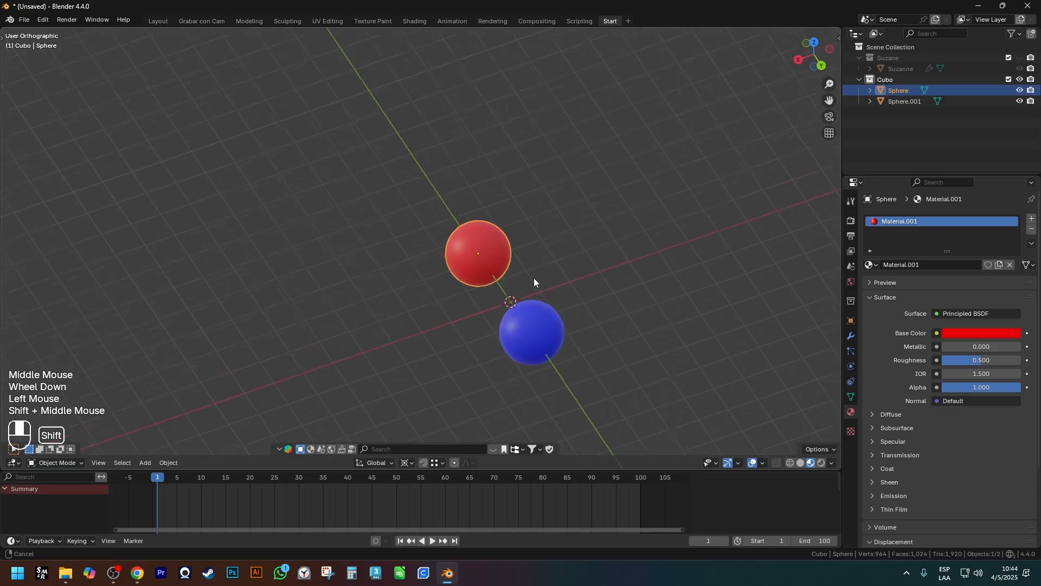
scroll(537, 269, up, 2)
key(shift+d)
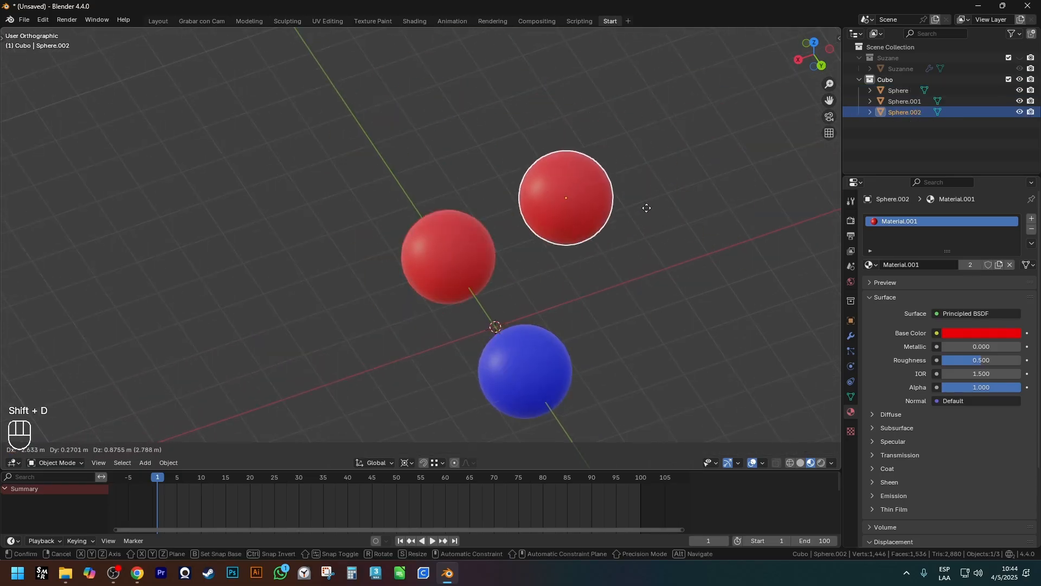
click(713, 175)
Select the original red sphere and its duplicate in turn to compare their assigned material
scroll(683, 233, down, 2)
middle_drag(677, 255, 615, 252)
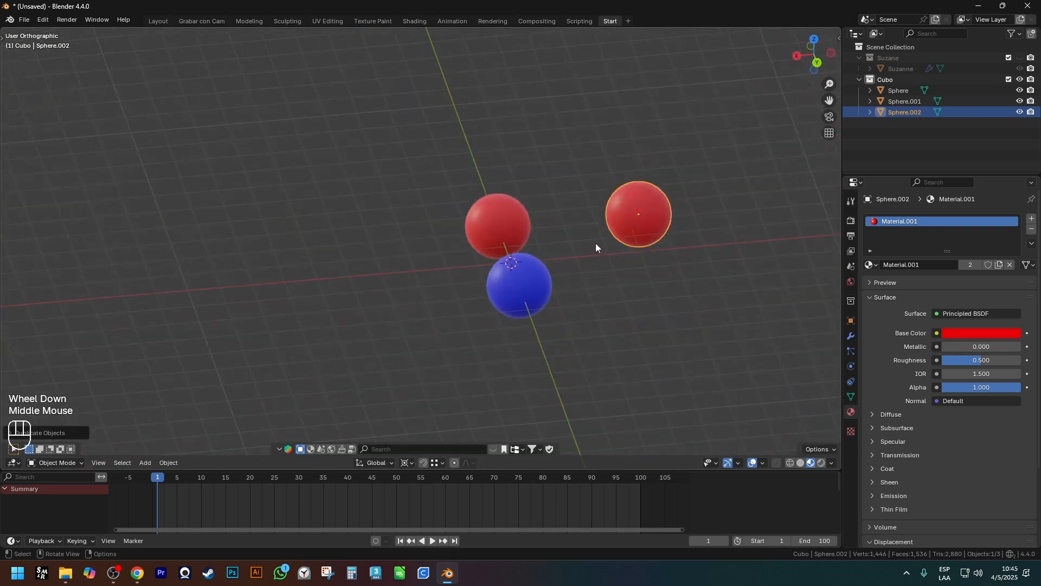
click(502, 216)
click(632, 219)
click(493, 226)
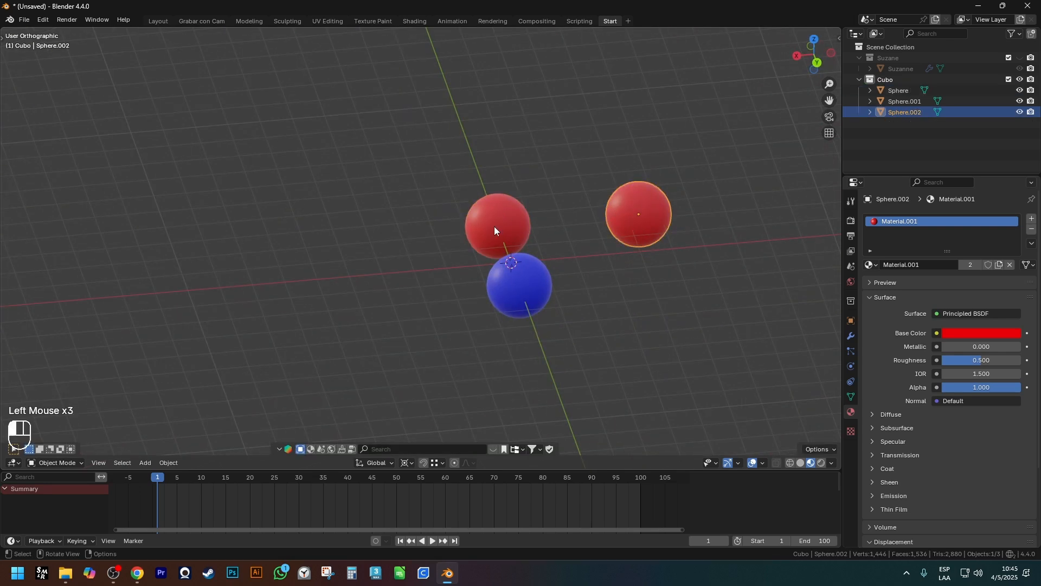
Enter Edit Mode on the original red sphere, pull one vertex near its top outward and undo the move
click(638, 208)
click(477, 221)
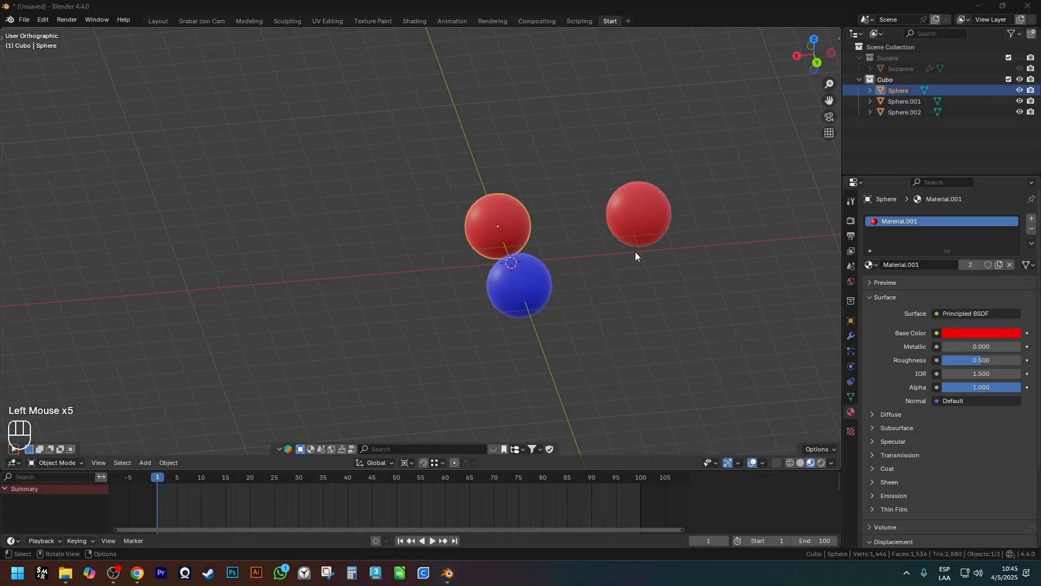
middle_drag(510, 208, 519, 210)
key(Tab)
click(509, 196)
key(g)
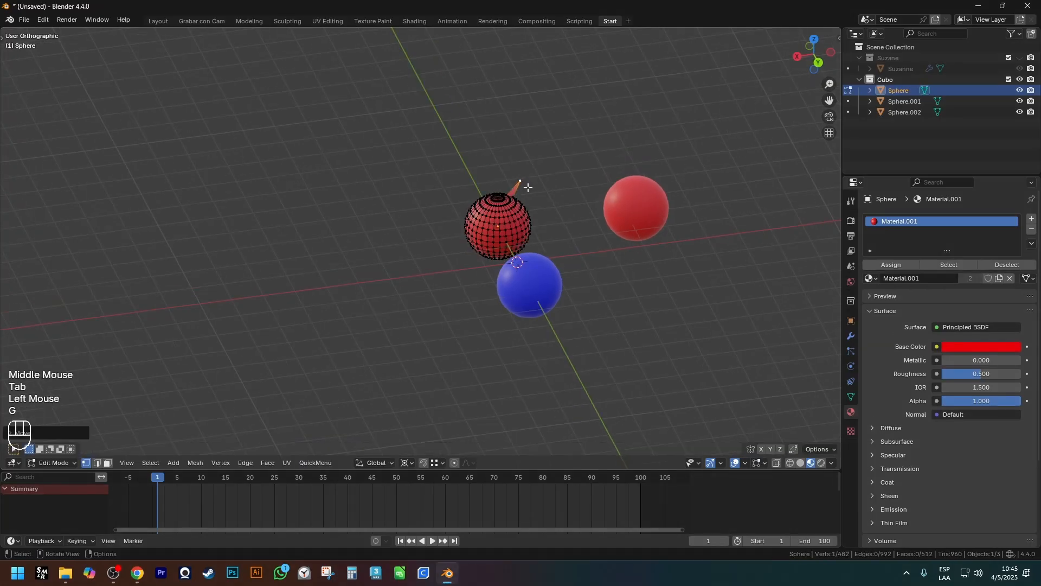
scroll(528, 187, up, 2)
key(ctrl+z)
Stretch the original red sphere into an egg shape by moving the vertex near its top with proportional editing, and return to Object Mode
key(g)
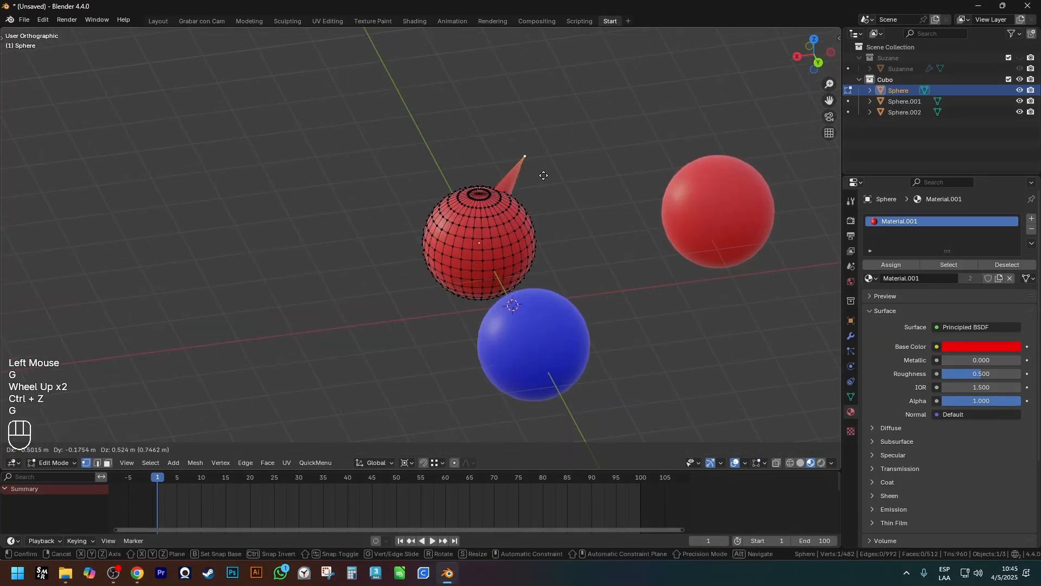
key(o)
key(g)
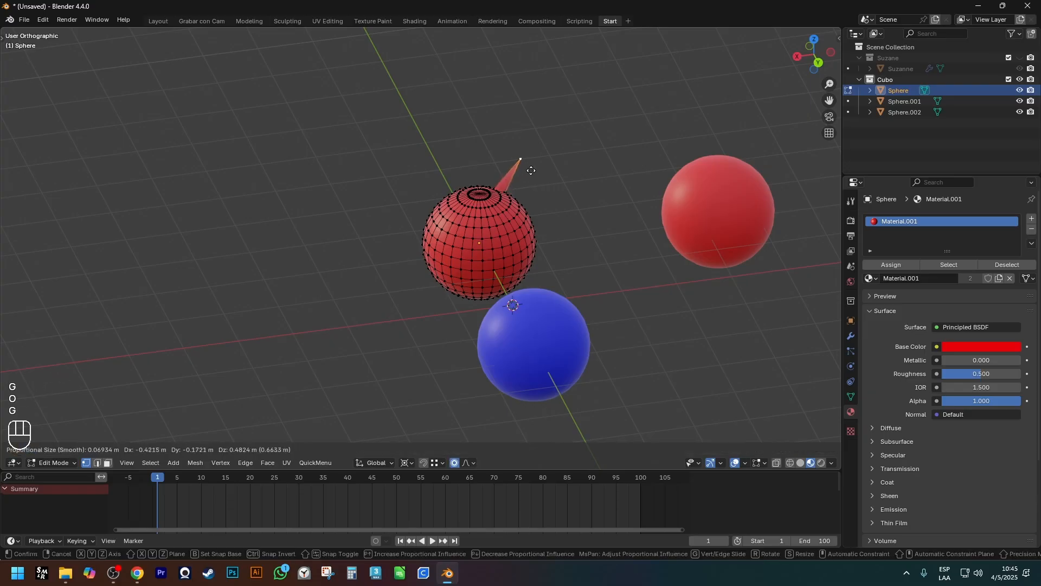
right_click(534, 183)
key(g)
right_click(480, 420)
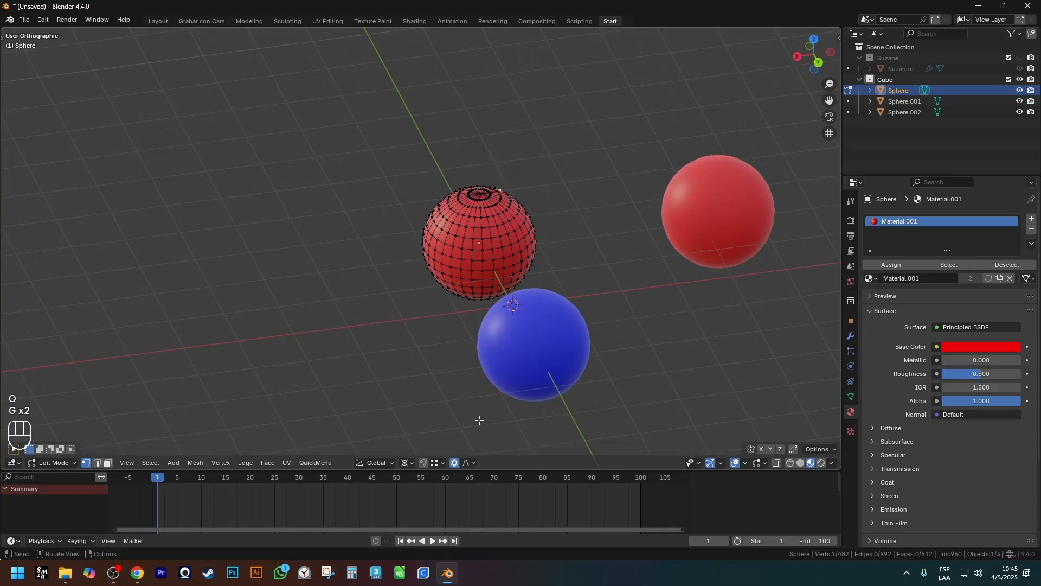
click(469, 461)
key(g)
mouse_move(599, 250)
middle_down()
mouse_move(578, 255)
mouse_move(654, 232)
mouse_move(655, 244)
mouse_move(606, 262)
middle_up()
scroll(593, 239, down, 18)
click(602, 218)
key(Tab)
Create a linked duplicate of the blue sphere and place it about 4.3 m away along the X axis
click(598, 293)
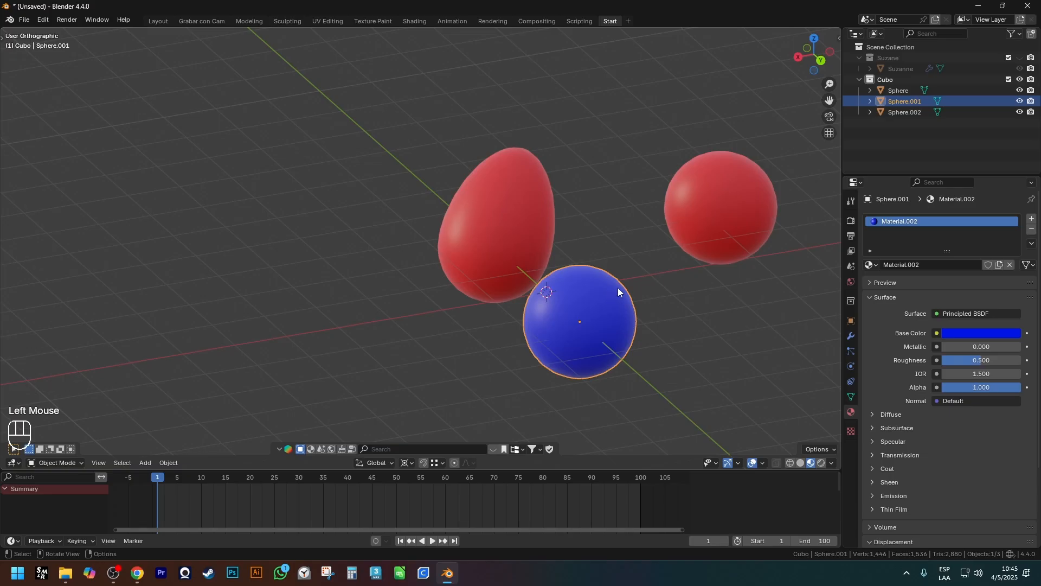
scroll(623, 293, down, 3)
shift+middle_drag(619, 346, 591, 269)
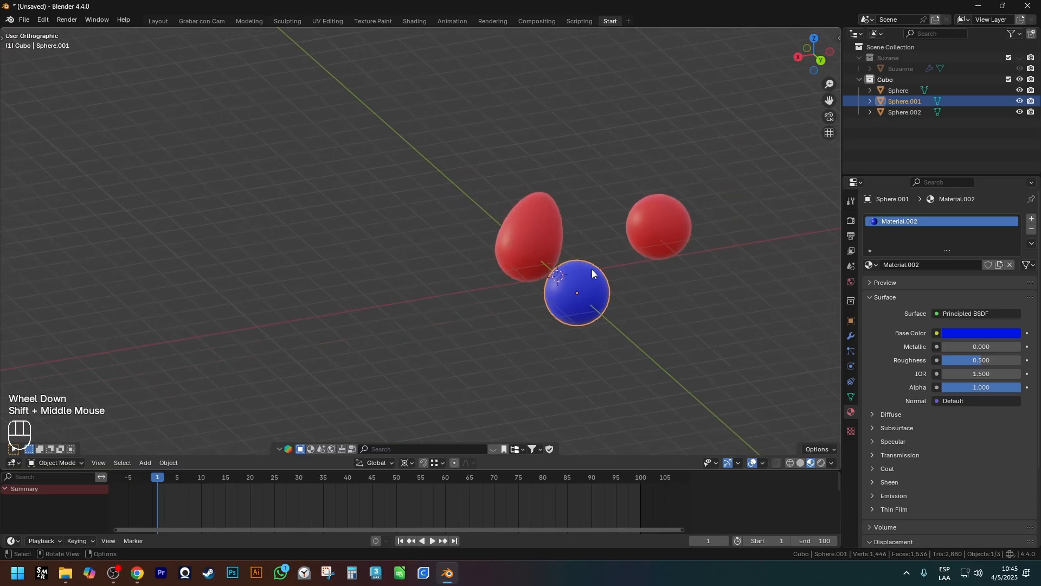
scroll(591, 269, up, 1)
key(alt+d)
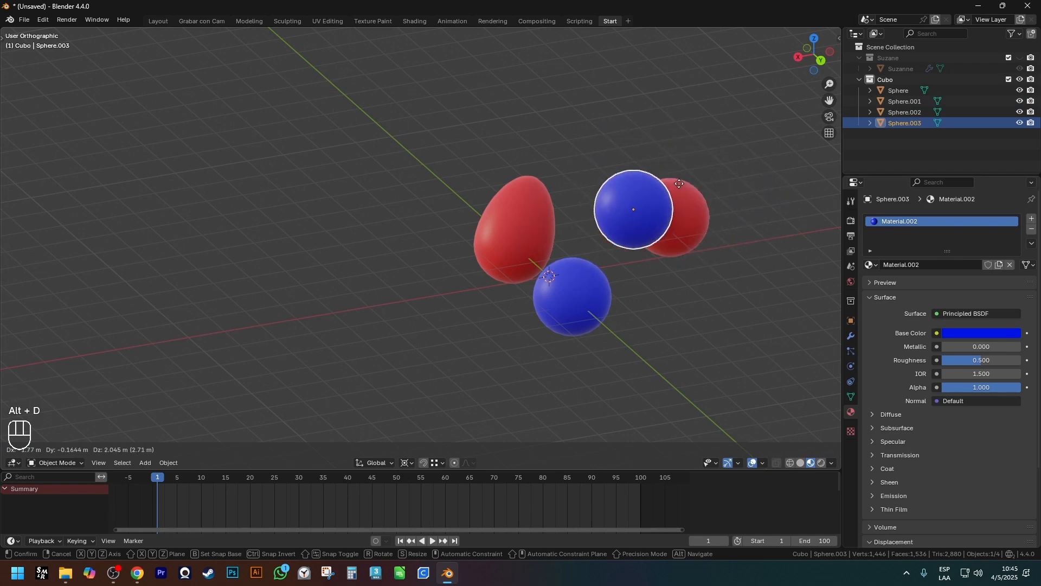
key(x)
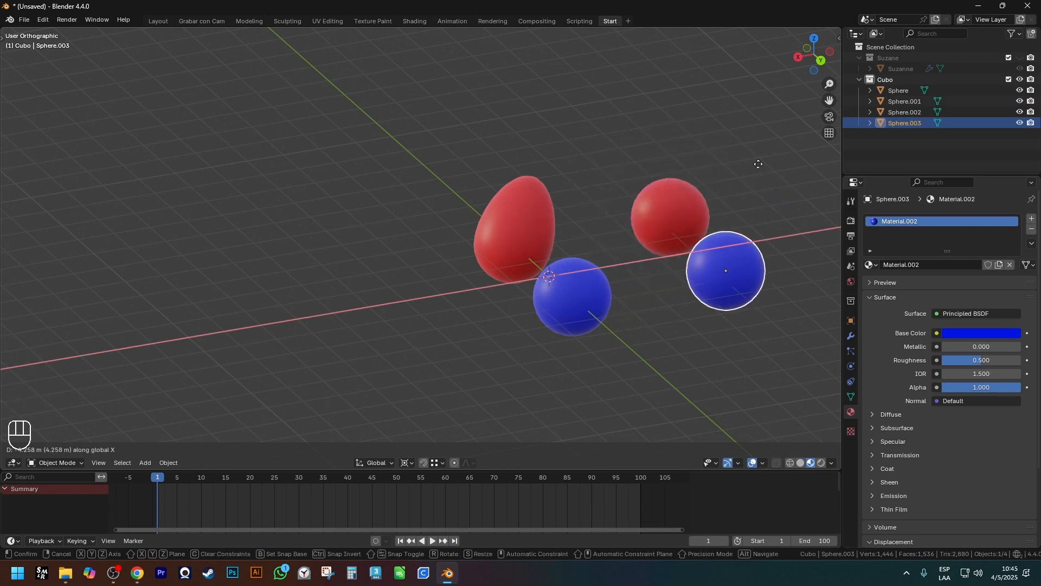
click(761, 164)
middle_drag(761, 164, 732, 228)
shift+middle_drag(732, 227, 672, 250)
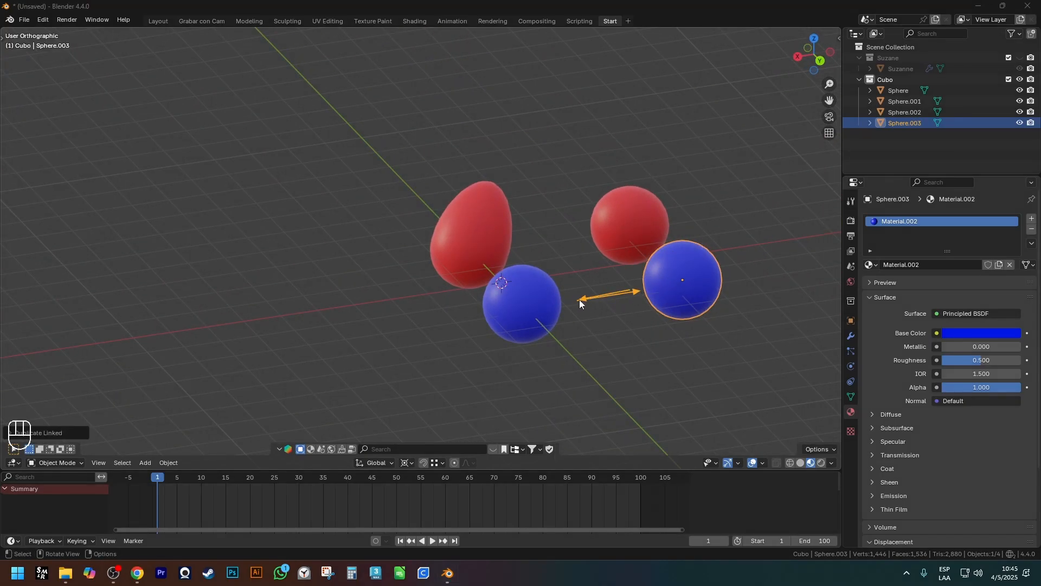
Enter Edit Mode on the original blue sphere and pull a vertex near its top upward with proportional editing
middle_click(542, 298)
click(542, 298)
key(Tab)
key(1)
click(542, 270)
key(g)
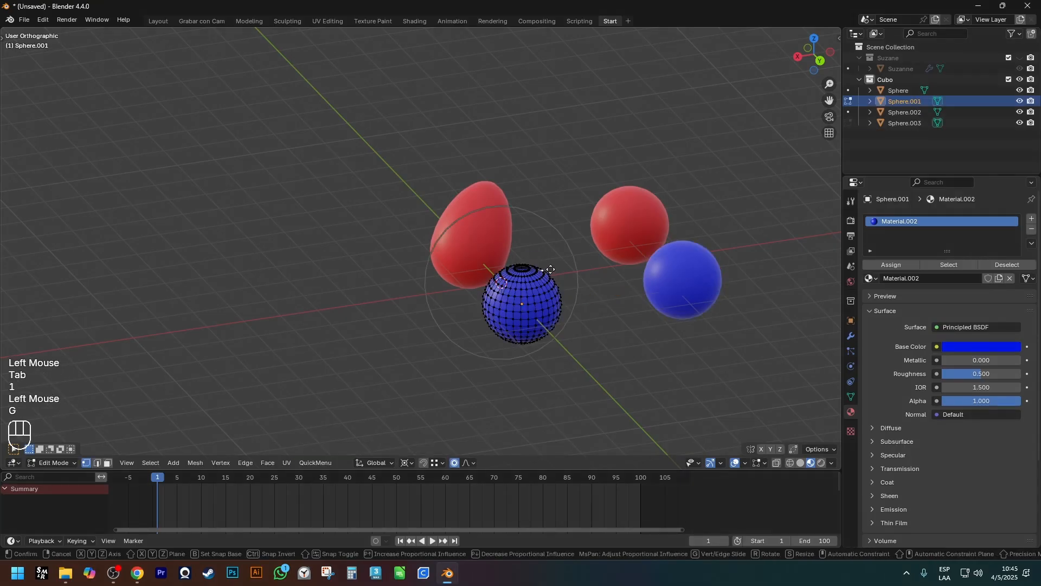
click(552, 243)
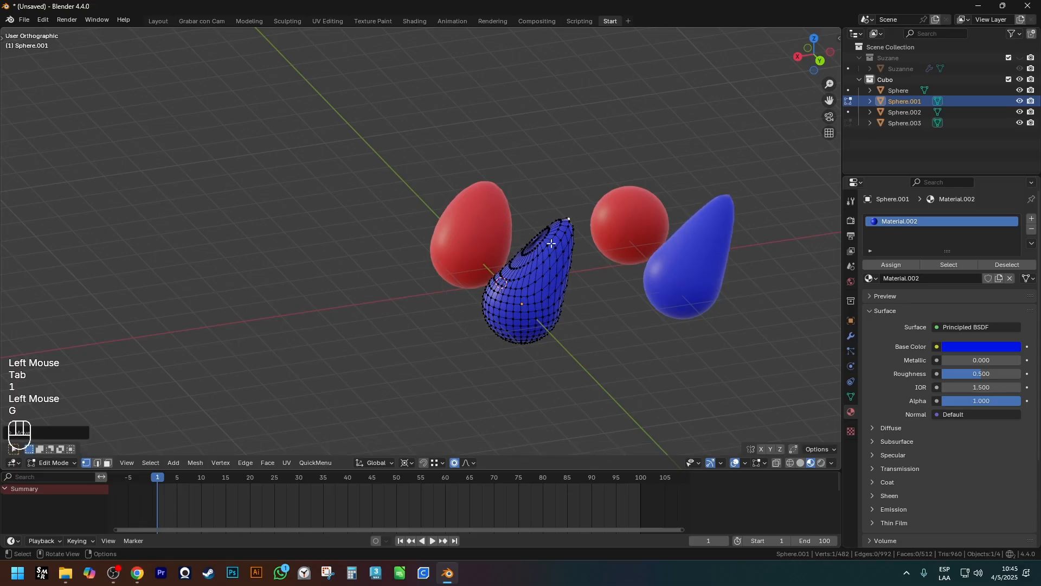
Pull a side vertex of the original blue shape outward with proportional editing and return to Object Mode
click(485, 305)
key(g)
click(434, 300)
middle_drag(501, 300, 596, 373)
key(Tab)
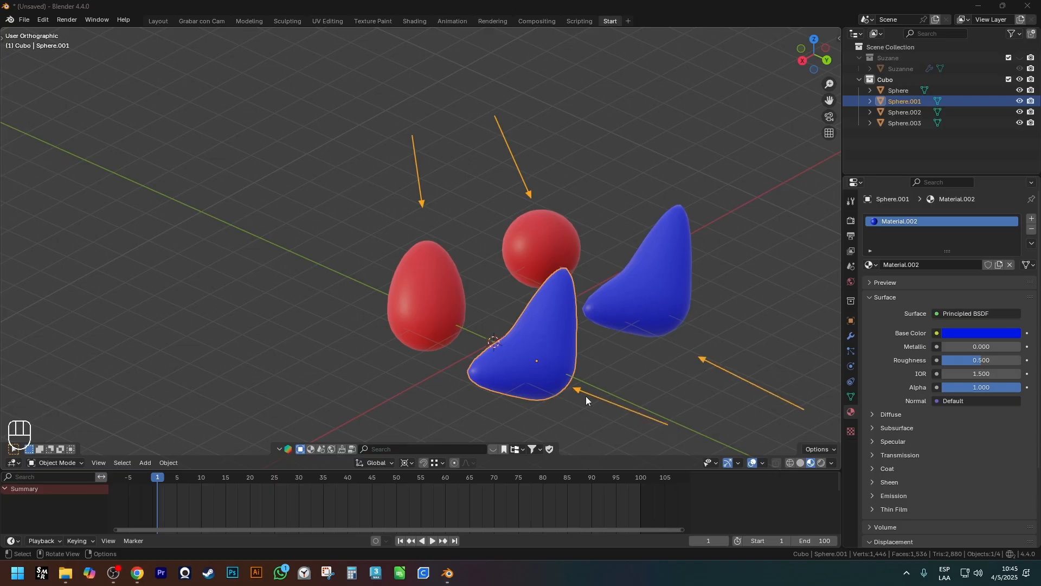
Make an independent duplicate of the round red sphere and place it above the other objects
click(558, 230)
key(shift+d)
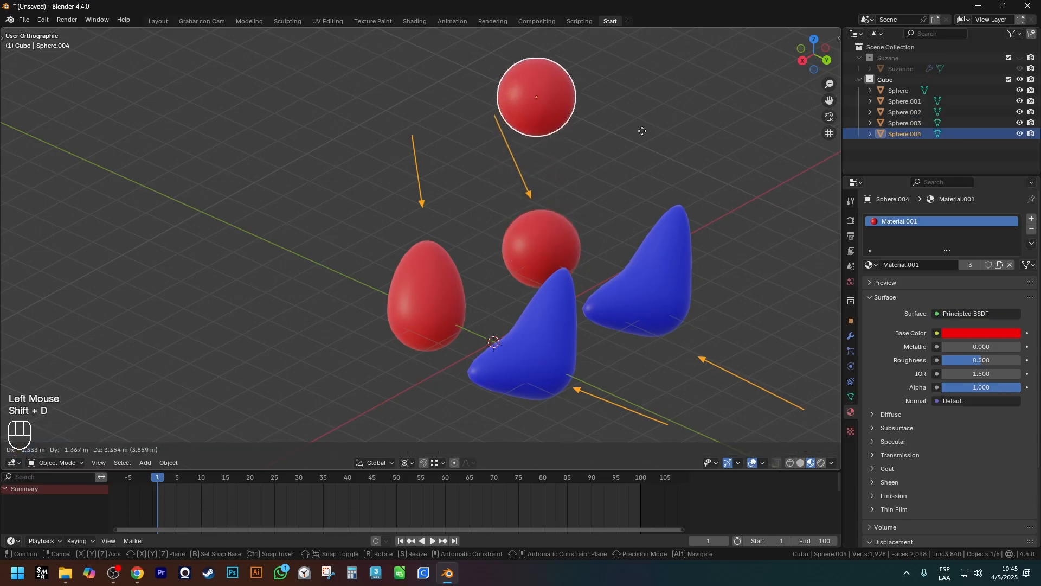
click(570, 77)
Create another linked duplicate from the blue linked copy and place it to one side of the group
click(691, 284)
shift+middle_drag(690, 284, 662, 336)
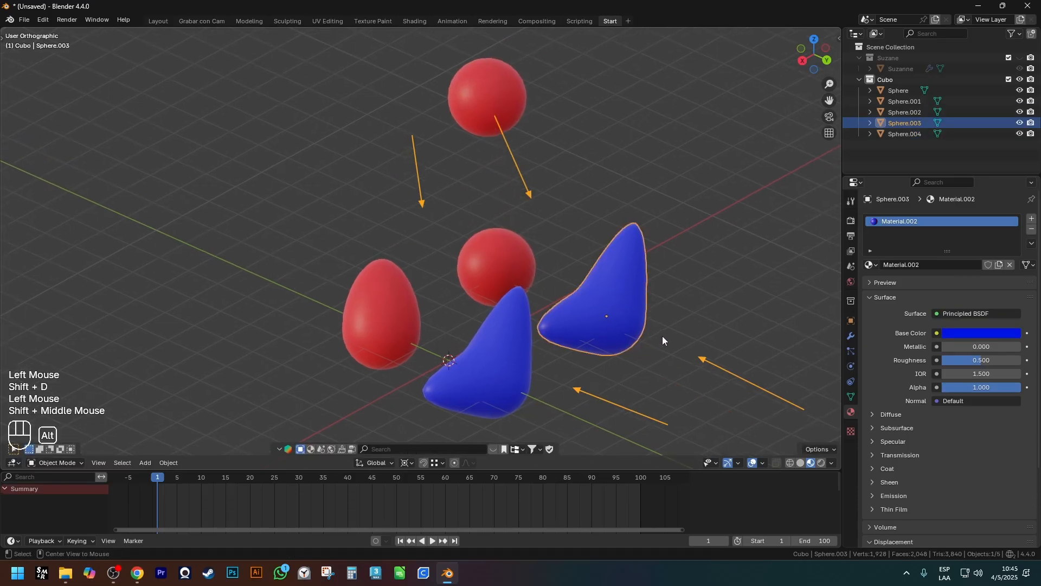
key(alt+d)
click(824, 208)
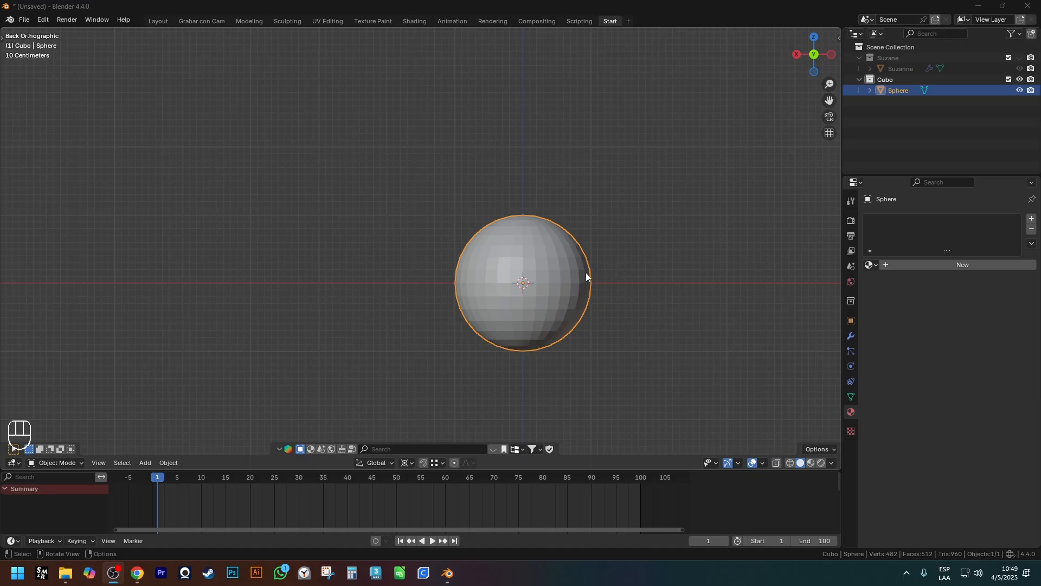
Enter Edit Mode on the gray sphere and select a single face on its upper side in face select mode
click(586, 272)
key(Tab)
middle_drag(616, 288, 669, 255)
key(3)
scroll(620, 270, up, 2)
click(636, 232)
click(620, 235)
middle_drag(608, 275, 651, 267)
scroll(654, 265, up, 2)
Extrude the selected face outward along its normal, repeat with about 0.64 m, and undo both extrusions
key(e)
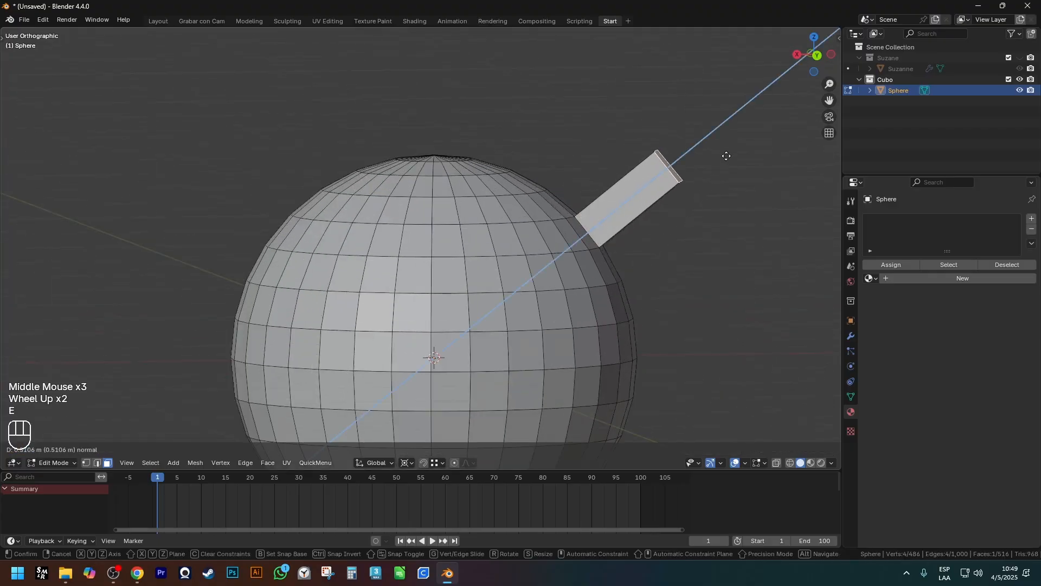
click(716, 174)
shift+middle_drag(715, 174, 630, 261)
key(ctrl+z)
key(e)
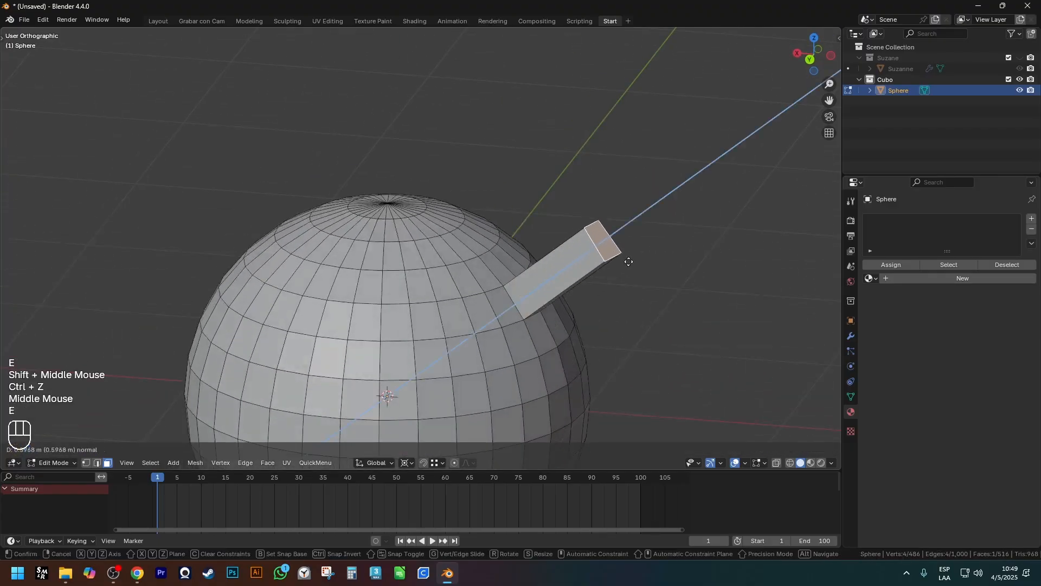
click(632, 259)
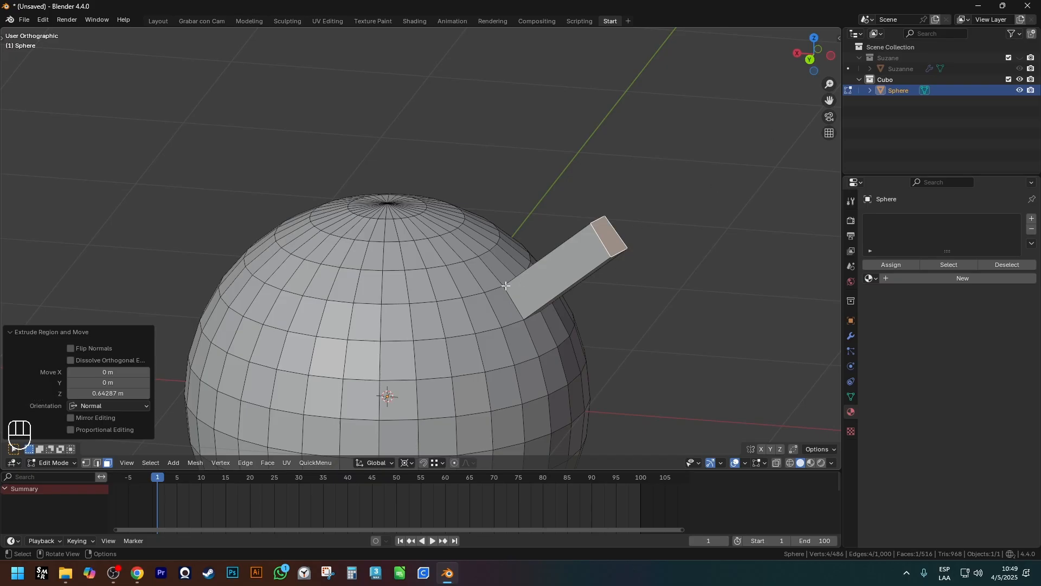
scroll(542, 283, down, 2)
middle_drag(542, 283, 570, 288)
key(ctrl+z)
shift+middle_drag(565, 364, 692, 295)
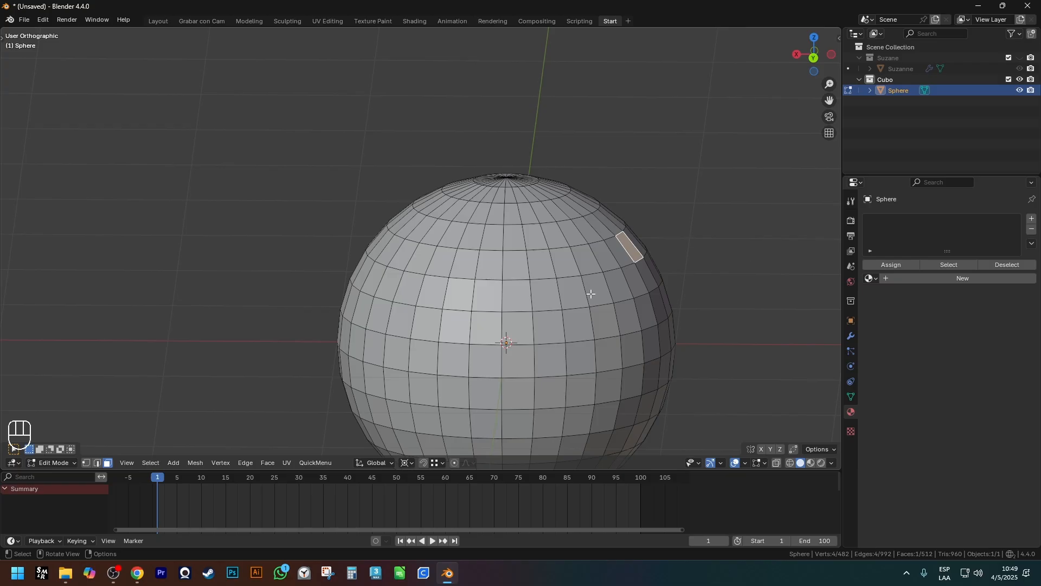
Select the face on the sphere's upper side and review the available Extrude variants for it
middle_drag(591, 294, 647, 248)
key(3)
click(629, 242)
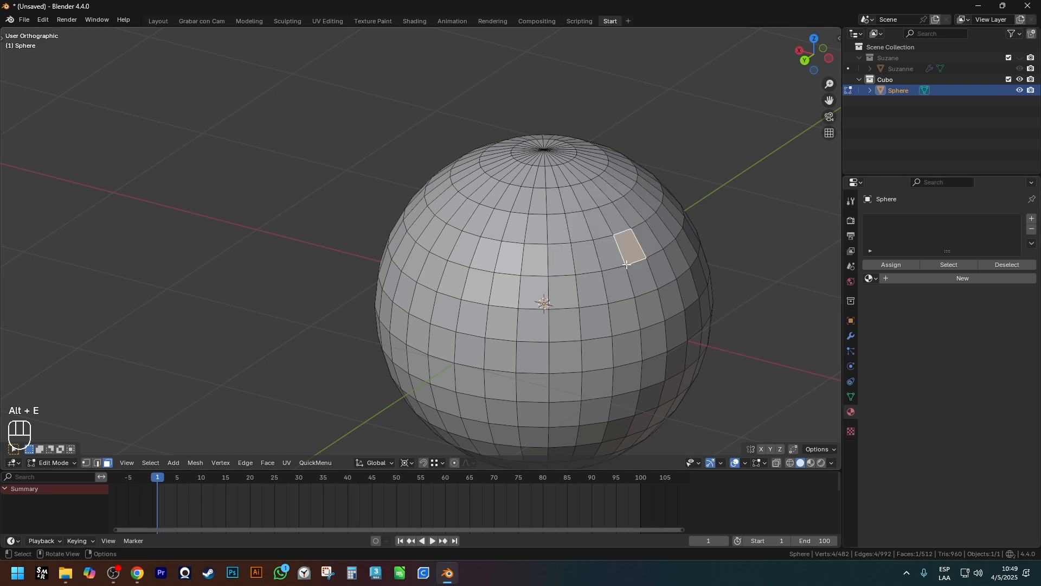
click(194, 463)
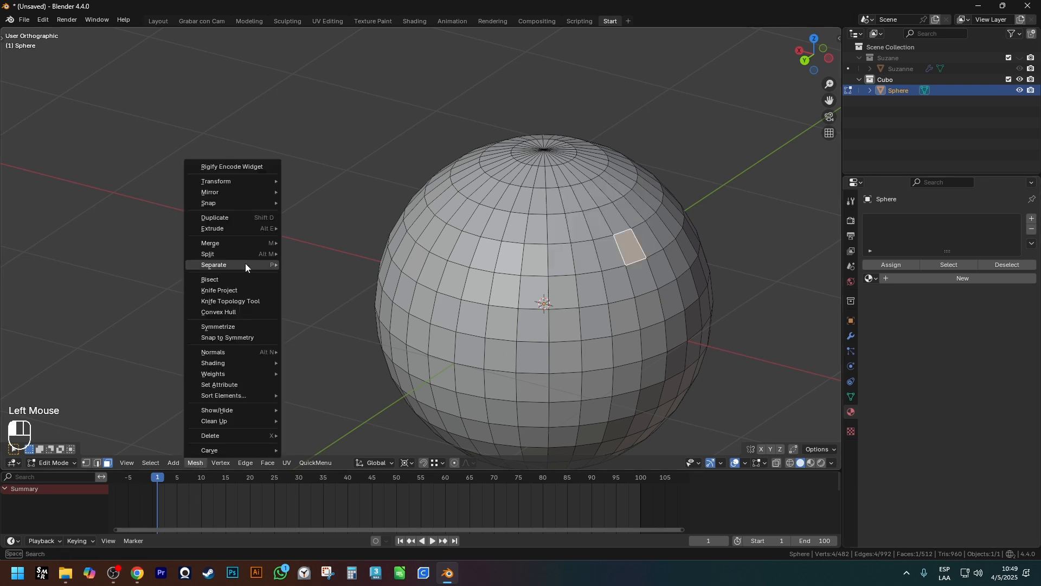
mouse_move(231, 228)
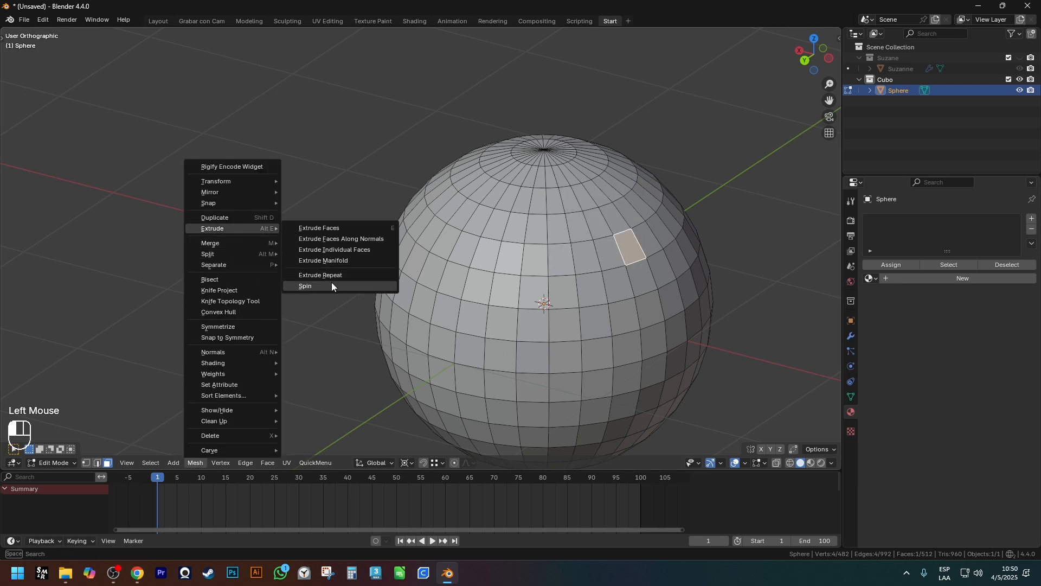
key(alt+e)
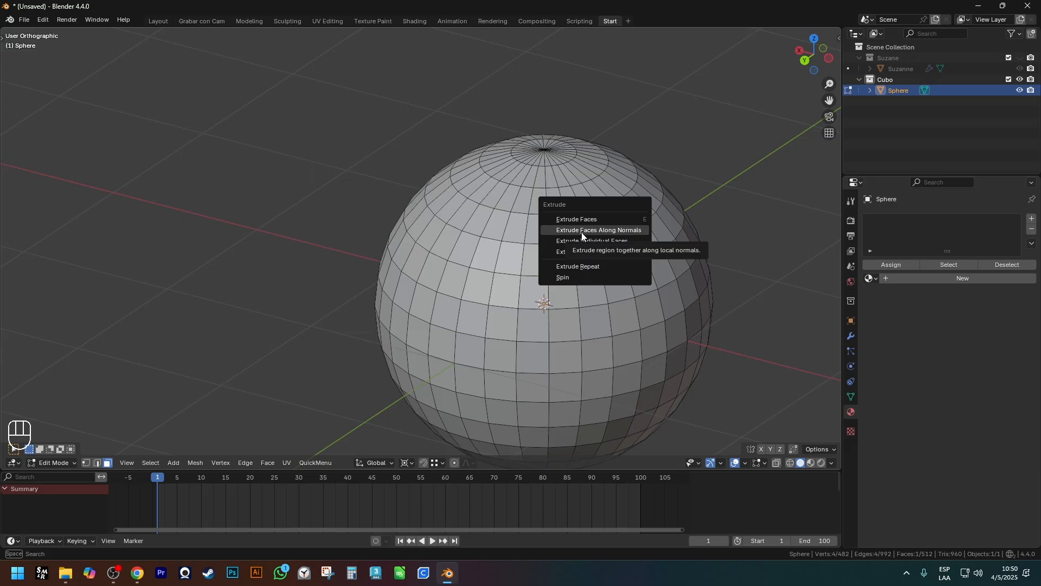
click(756, 213)
Extrude the selected face outward along its normal twice in succession, with the second extrusion about 0.7 m
middle_drag(756, 213, 676, 251)
key(e)
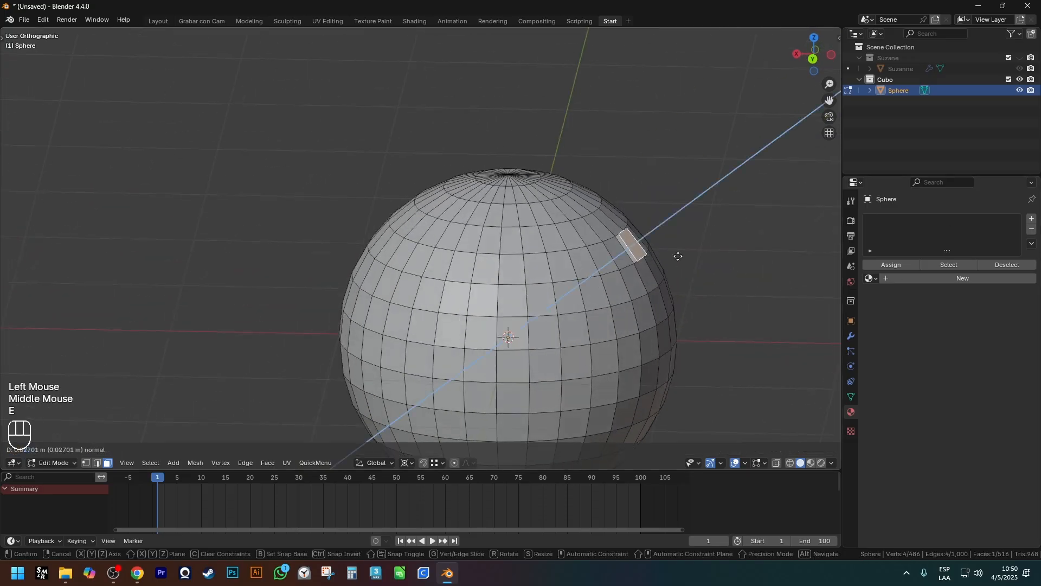
click(785, 150)
middle_drag(785, 150, 718, 326)
key(e)
click(530, 253)
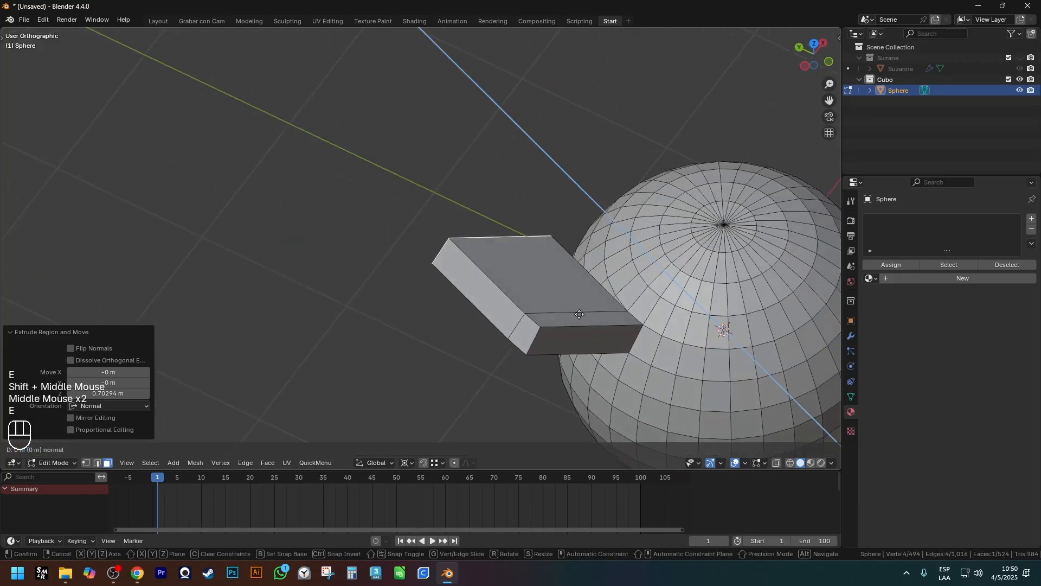
Try further extrusions from the extruded block and undo all extrusions on the sphere
key(e)
key(ctrl+z)
click(580, 321)
key(e)
key(ctrl+z)
key(ctrl+z)
key(ctrl+z)
key(ctrl+z)
key(ctrl+z)
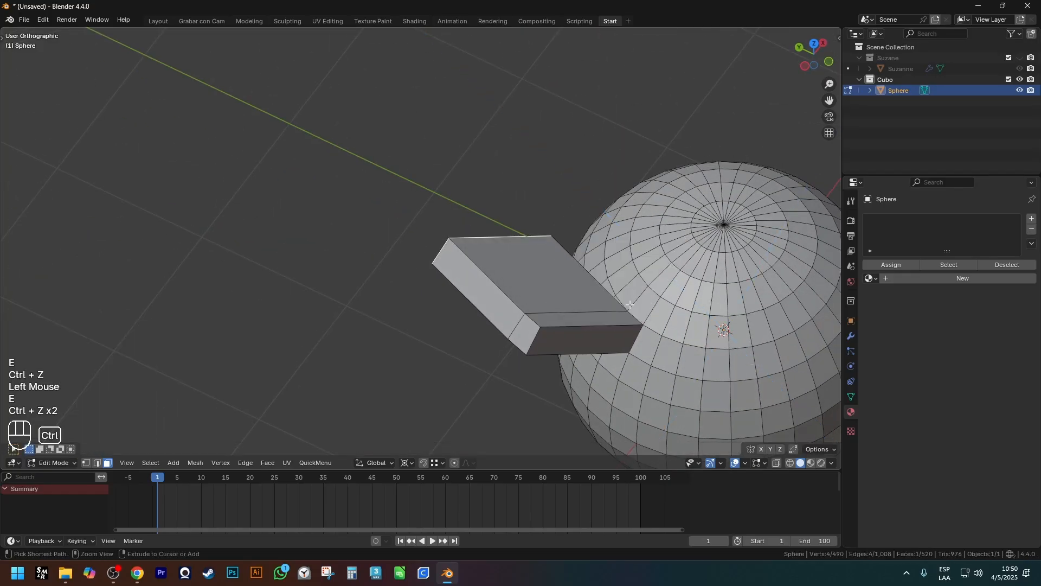
middle_drag(594, 313, 676, 244)
scroll(677, 244, up, 2)
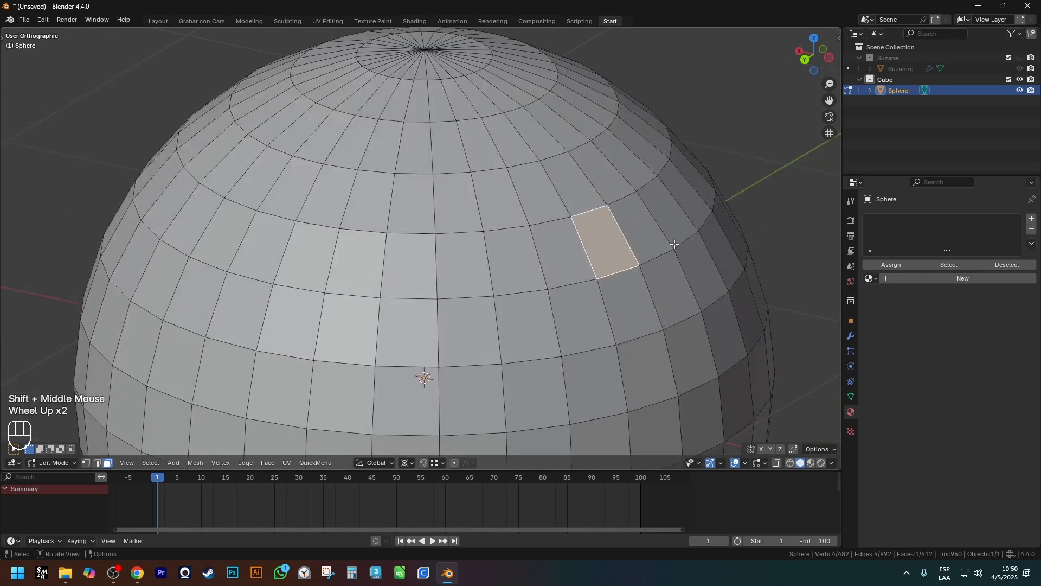
scroll(675, 244, down, 3)
shift+middle_drag(663, 255, 610, 268)
key(alt+e)
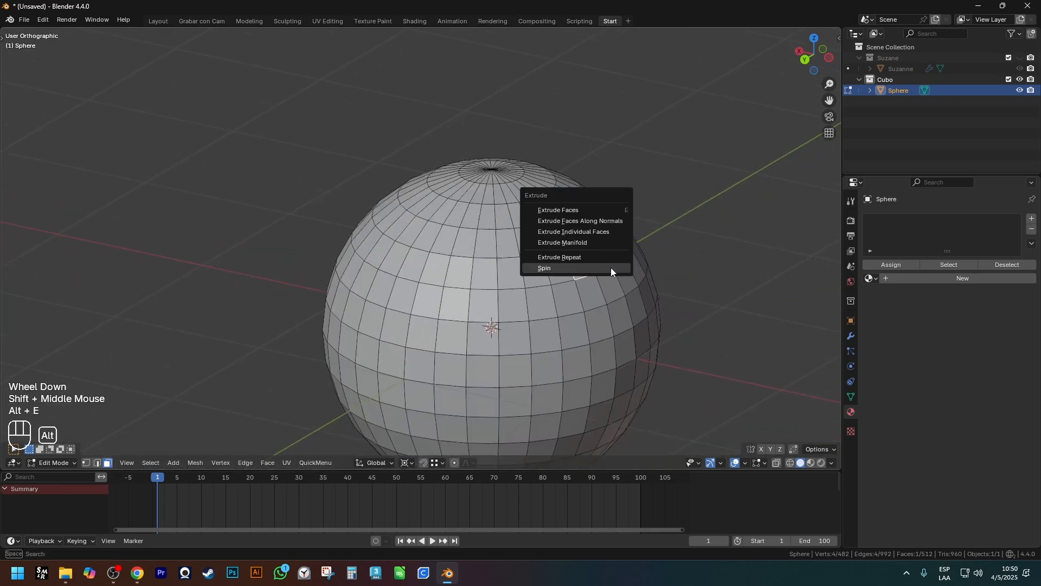
click(618, 233)
Select a filled block of adjacent faces, four wide and three high, on the sphere's upper side
click(599, 324)
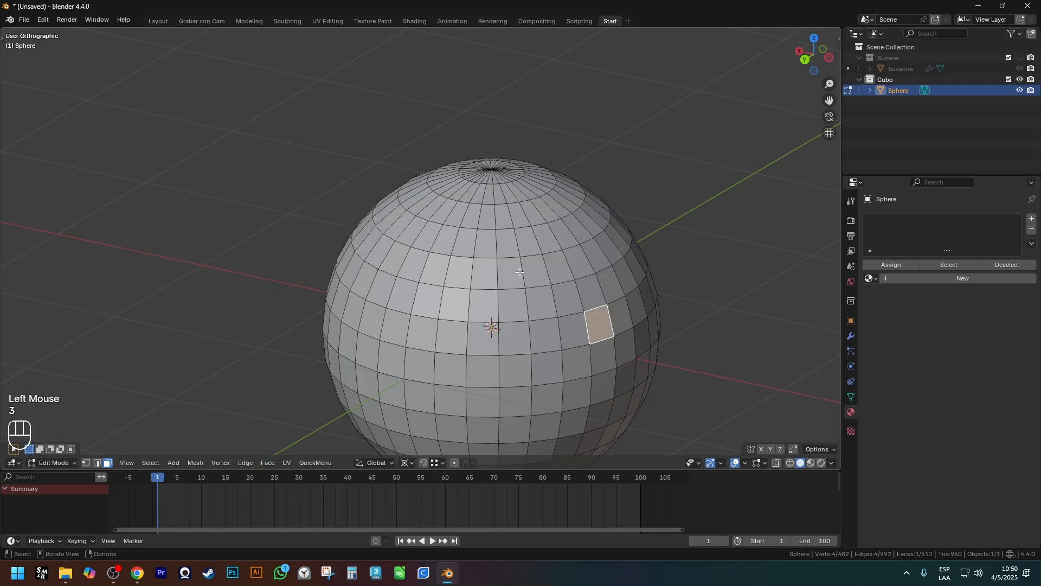
click(518, 273)
ctrl+shift+click(593, 332)
middle_drag(565, 379, 609, 360)
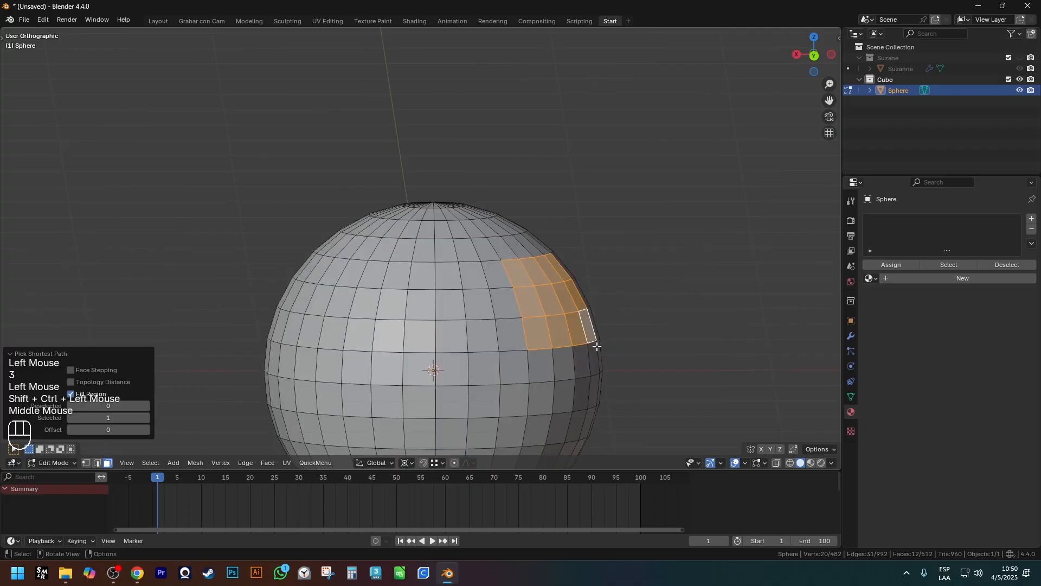
Extrude the selected face block as one region about 0.93 m, inspect it in wireframe shading, and undo the extrusion
key(e)
click(706, 275)
scroll(640, 325, down, 2)
mouse_move(623, 323)
middle_down()
mouse_move(689, 293)
mouse_move(623, 342)
mouse_move(504, 311)
mouse_move(418, 265)
middle_up()
key(z)
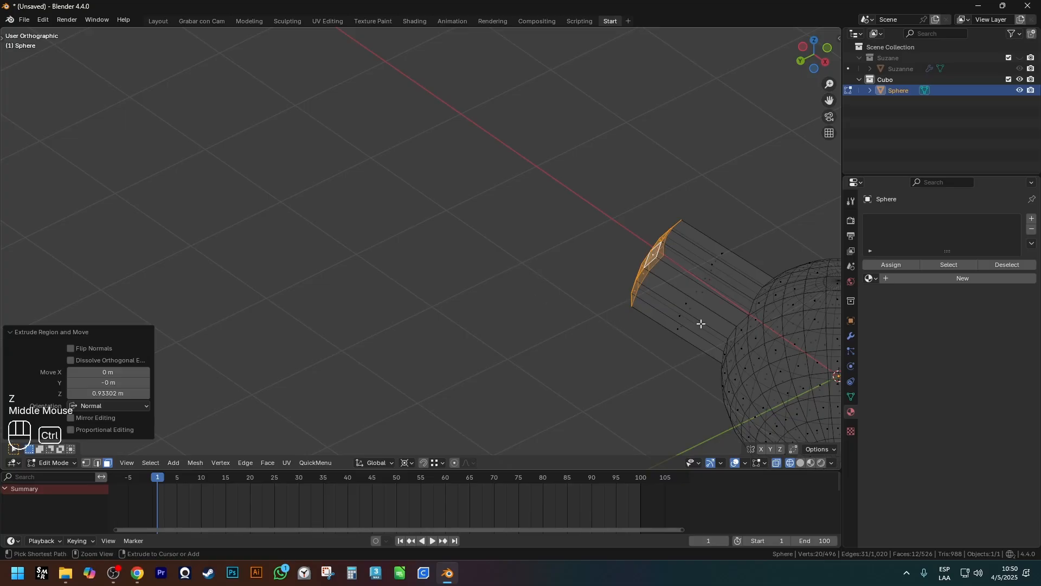
key(ctrl+z)
key(z)
Extrude the selected block with Extrude Individual Faces at an offset of about 1.12 m
middle_drag(579, 333, 662, 306)
middle_drag(663, 307, 638, 283)
scroll(637, 283, up, 2)
key(alt+e)
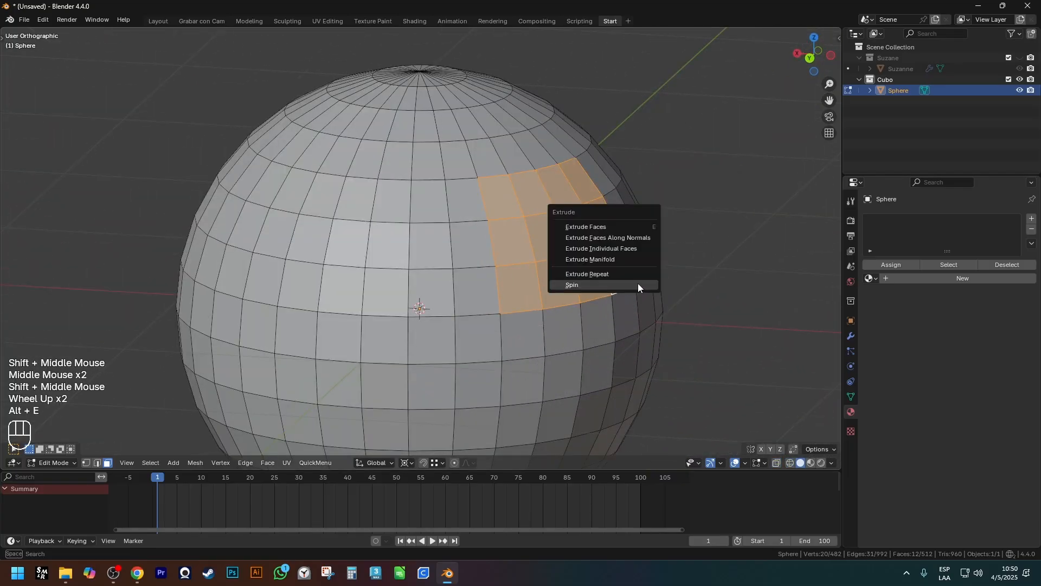
click(602, 251)
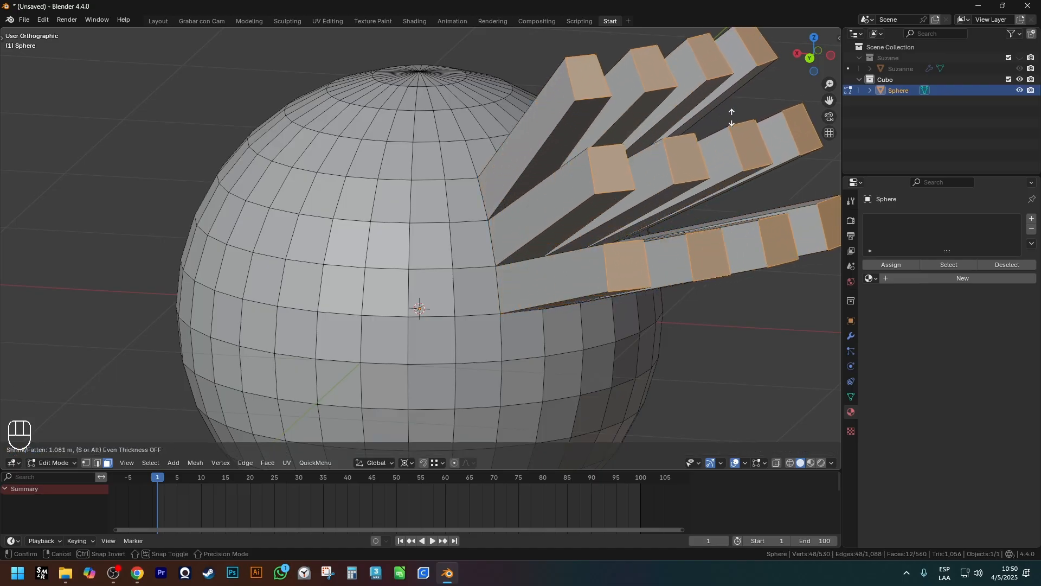
click(703, 140)
shift+middle_drag(702, 140, 520, 222)
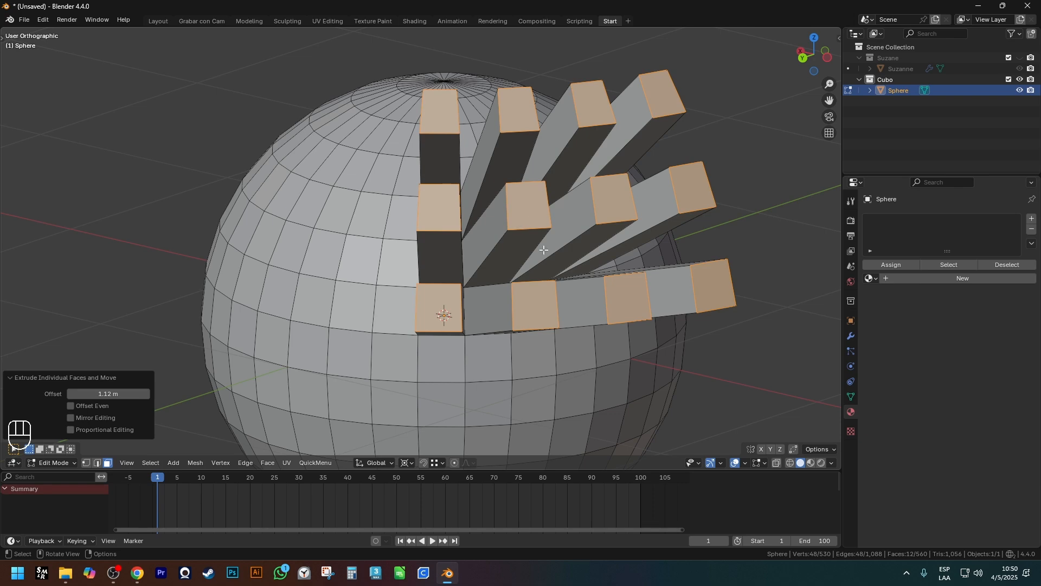
Undo the individual-faces extrusion of the selected face block
middle_drag(520, 222, 614, 193)
scroll(613, 193, down, 1)
key(ctrl+z)
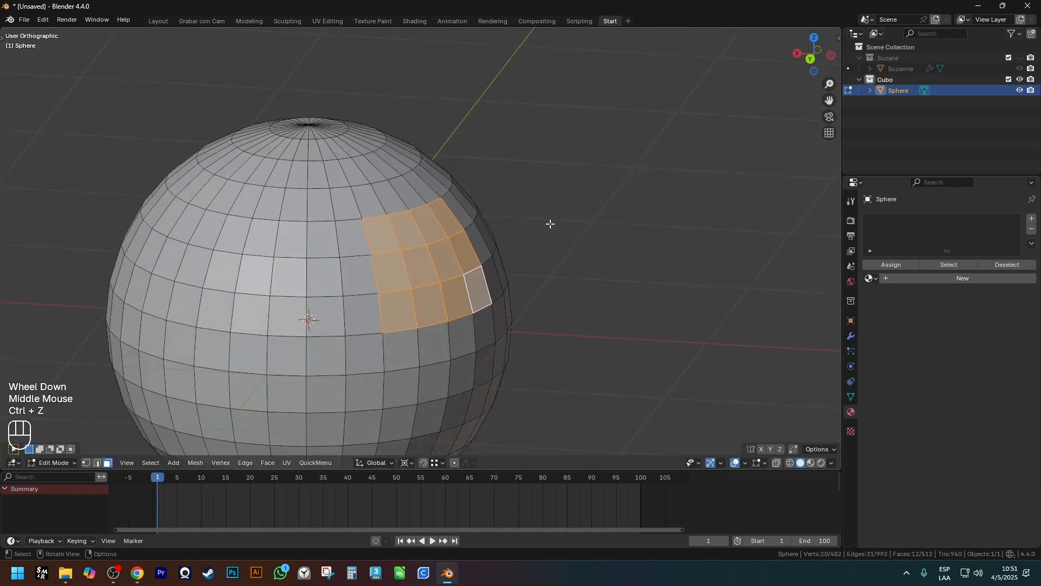
shift+middle_drag(552, 224, 563, 270)
scroll(563, 270, up, 2)
key(g)
key(space)
key(alt+e)
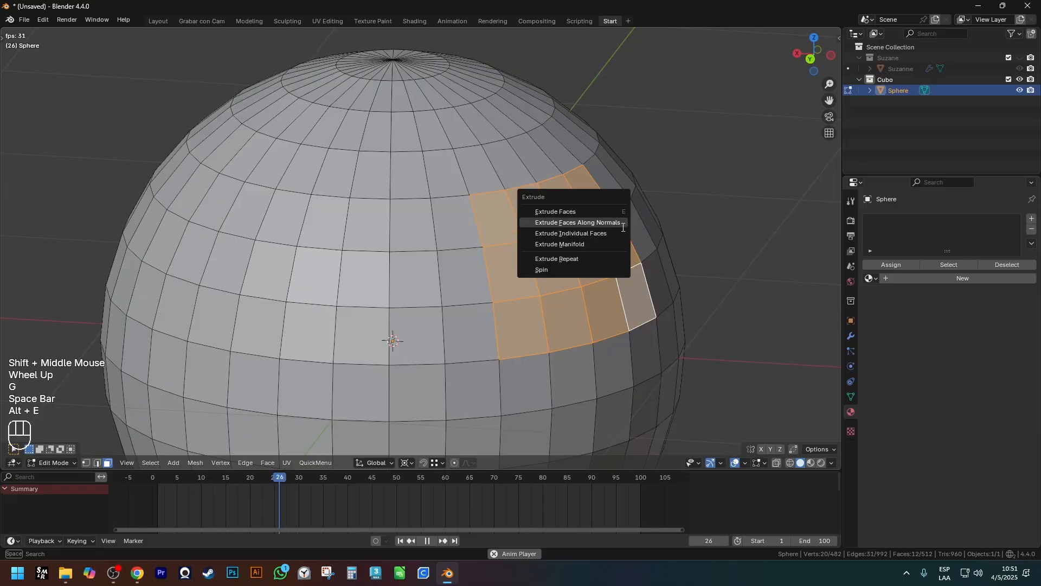
click(143, 480)
key(space)
click(145, 477)
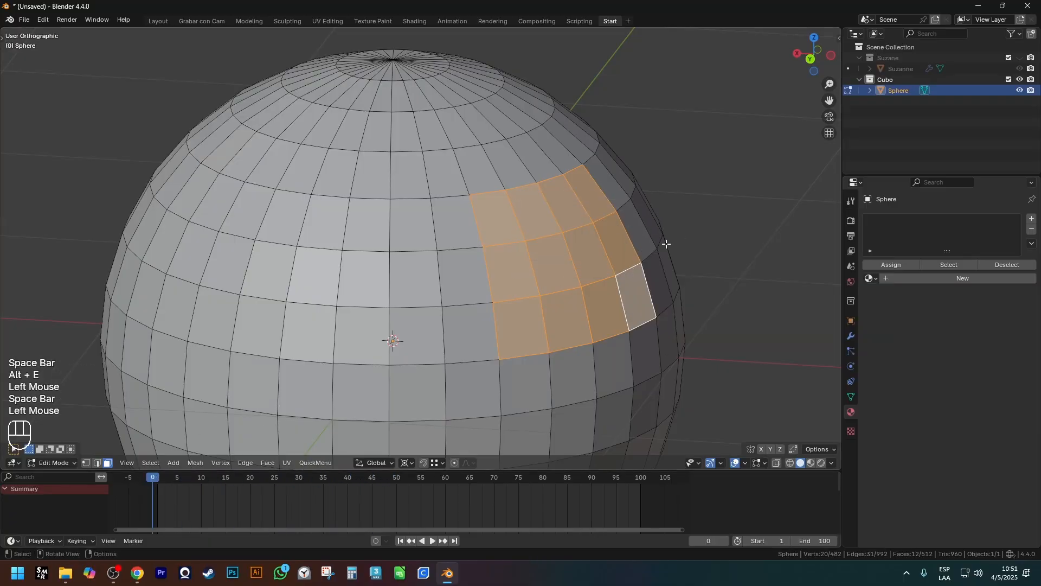
Clear the face selection and circle-select all the triangular faces around the sphere's top pole
key(alt+e)
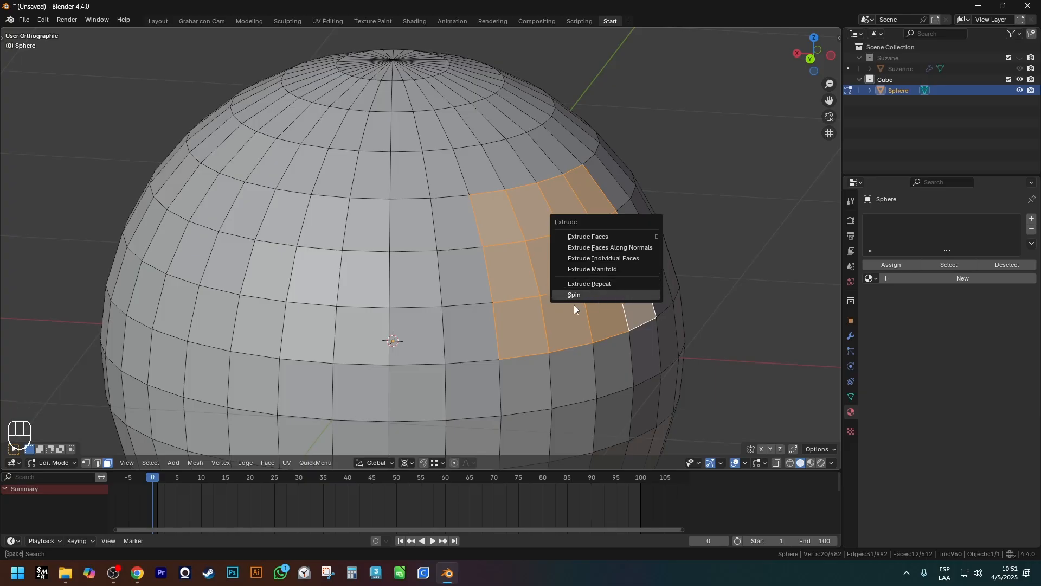
scroll(407, 255, down, 2)
shift+middle_drag(408, 254, 487, 303)
scroll(488, 304, up, 1)
key(3)
scroll(493, 229, up, 3)
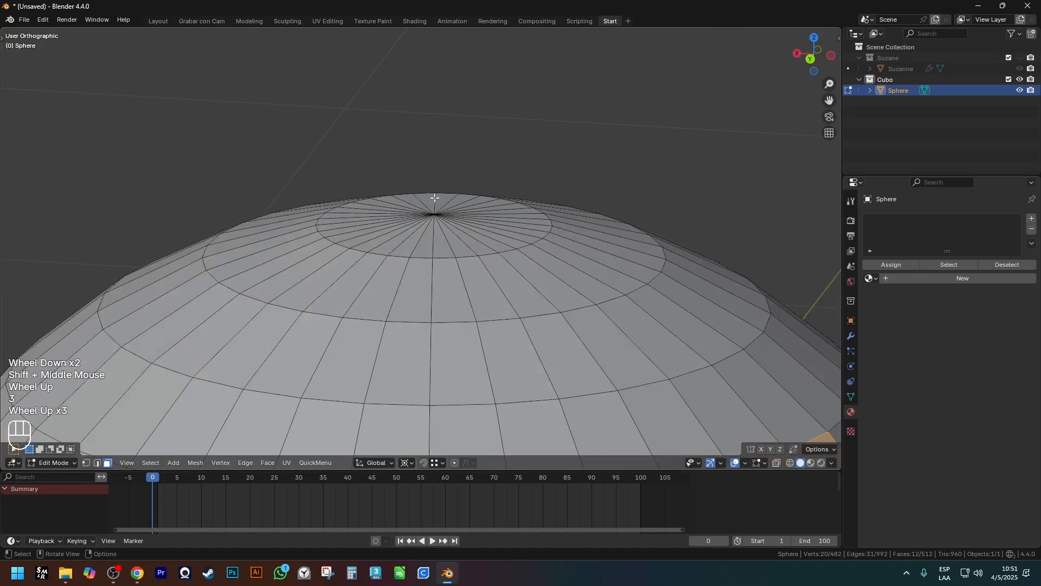
key(a)
key(a)
key(c)
click(448, 206)
right_click(447, 206)
scroll(447, 206, down, 2)
key(e)
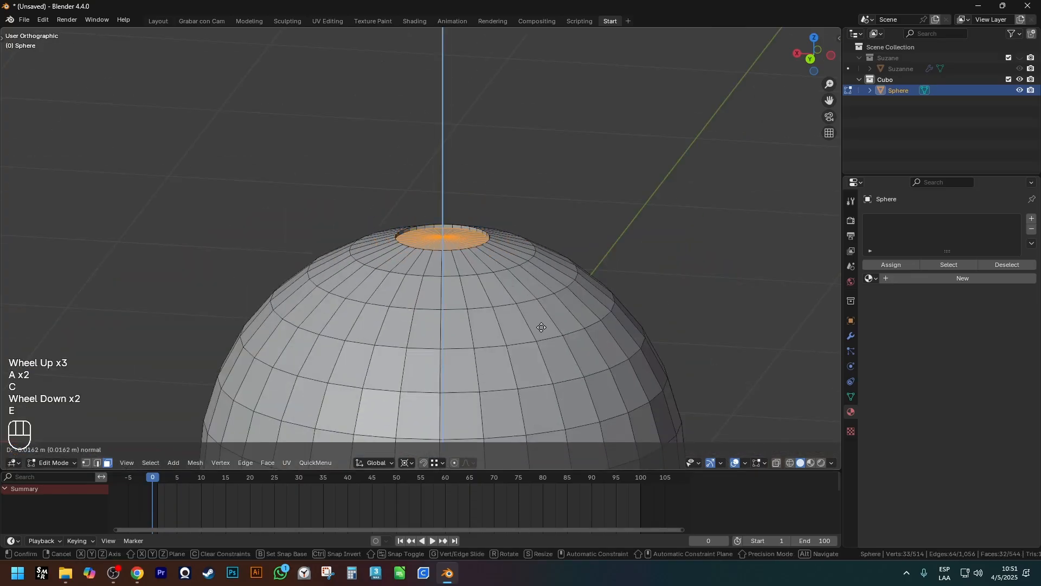
right_click(577, 146)
shift+middle_drag(577, 146, 629, 250)
shift+scroll(629, 249, up, 1)
scroll(636, 314, down, 1)
key(ctrl+z)
Extrude the top cap upward six times in succession to build a segmented column, ending with a segment of about 0.6 m
key(e)
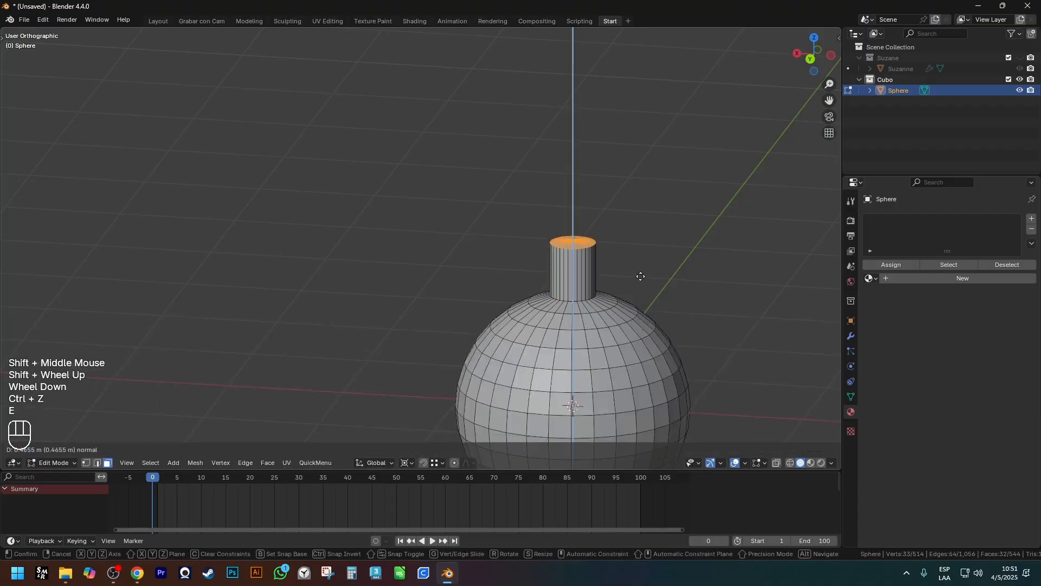
click(627, 244)
key(e)
click(627, 199)
click(627, 146)
shift+middle_drag(627, 151, 608, 302)
key(e)
click(609, 267)
key(e)
click(600, 202)
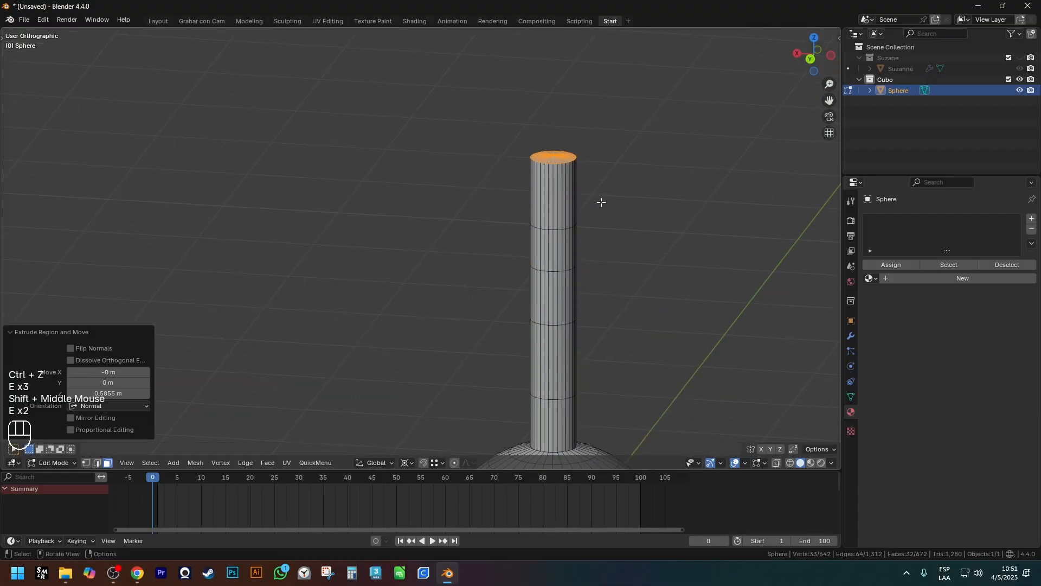
key(e)
click(587, 148)
drag(578, 158, 623, 155)
drag(579, 221, 619, 221)
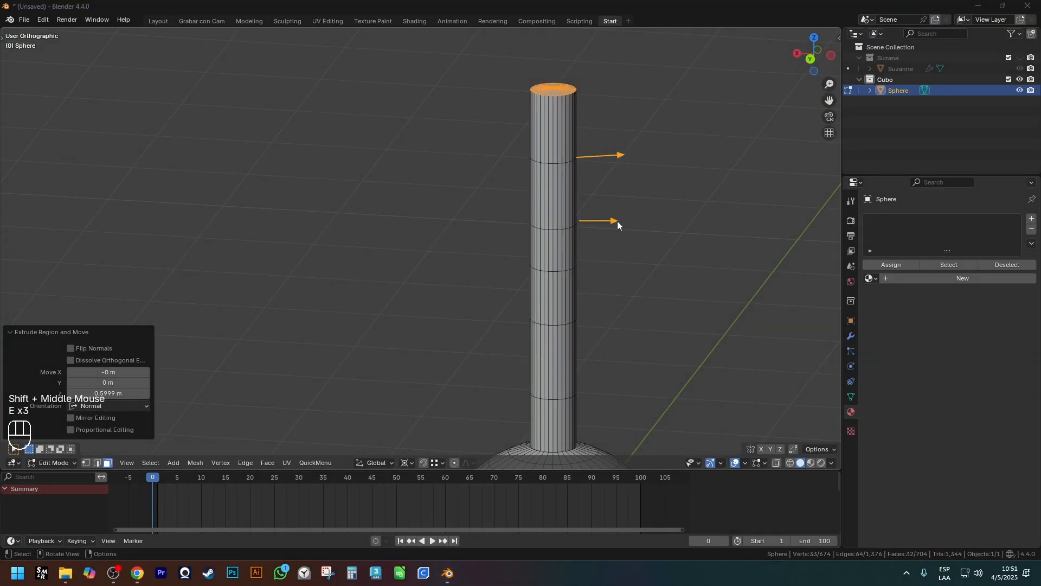
drag(586, 265, 618, 262)
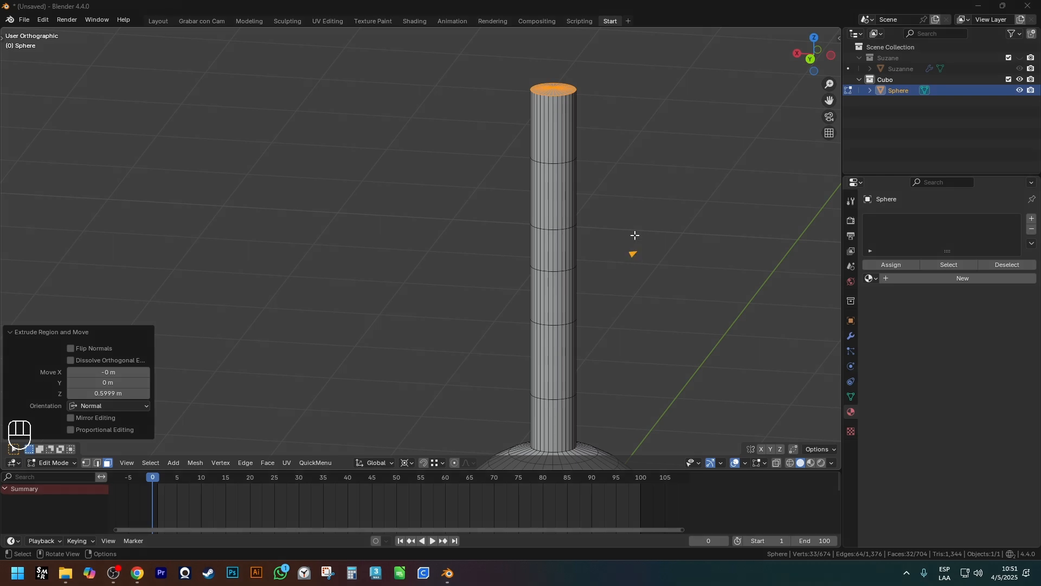
Undo all the successive extrusions of the top cap
scroll(635, 235, down, 3)
middle_drag(634, 235, 645, 249)
key(ctrl+z)
key(ctrl+z)
key(ctrl+z)
key(ctrl+z)
key(ctrl+z)
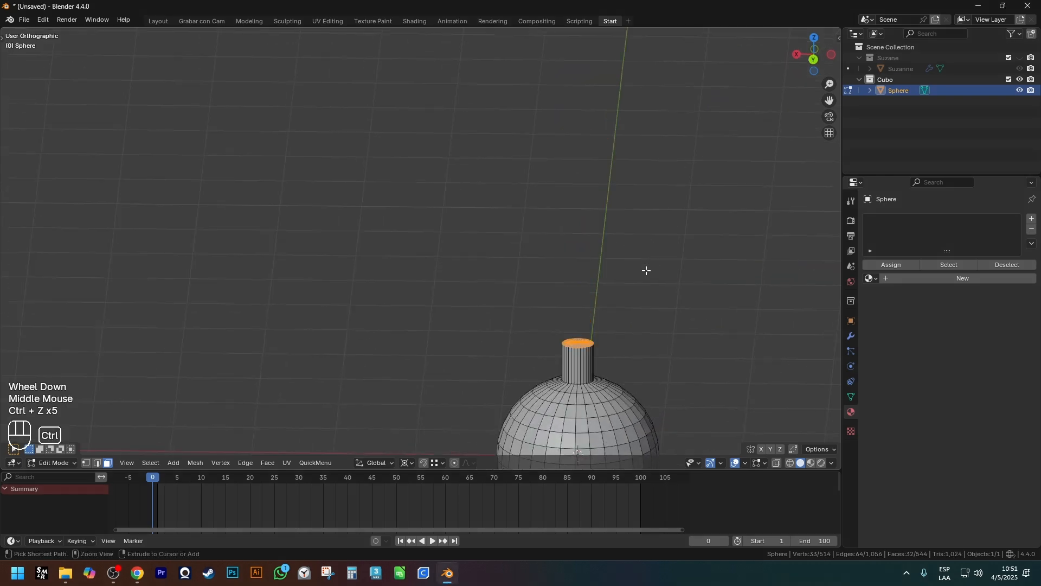
key(ctrl+z)
Apply Extrude Repeat with 10 steps to the selected top cap of the sphere
scroll(663, 325, down, 2)
shift+scroll(664, 334, down, 1)
shift+middle_drag(665, 334, 650, 219)
scroll(650, 220, down, 1)
scroll(605, 261, up, 4)
middle_drag(650, 219, 636, 202)
key(ctrl+shift+e)
key(alt+e)
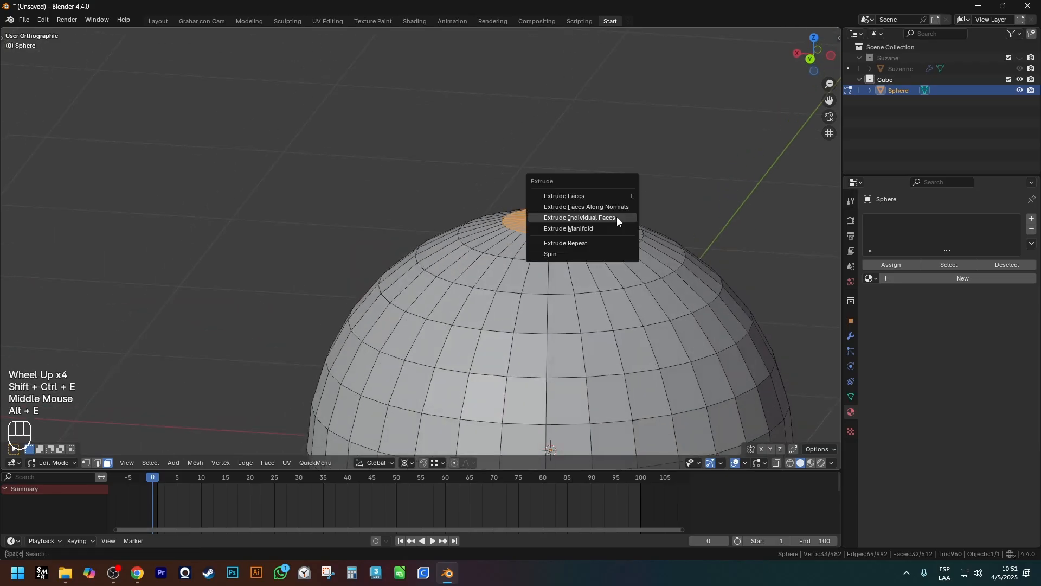
click(589, 244)
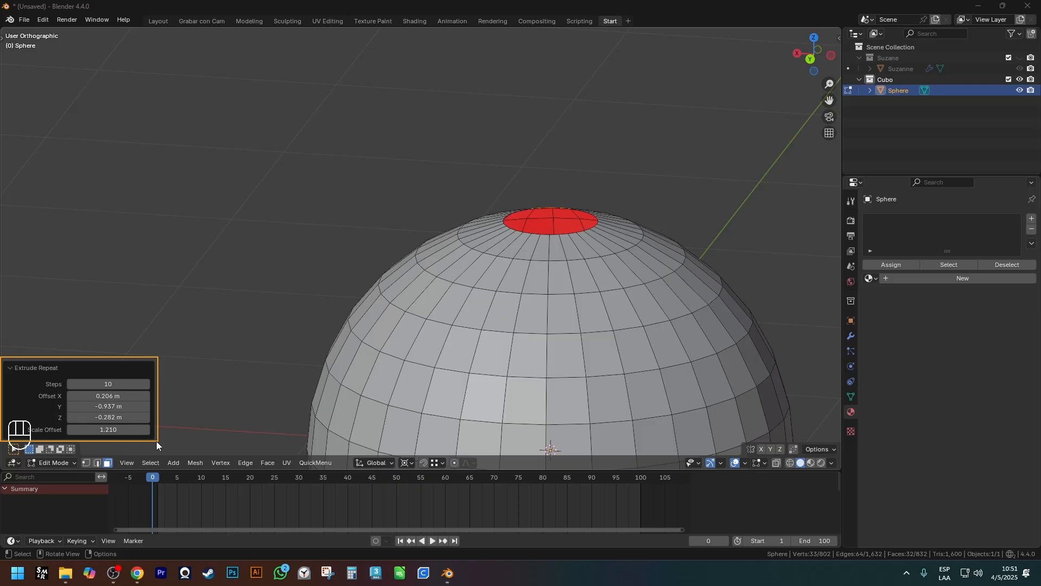
Set the Extrude Repeat offset to 0 m in X, 0 m in Y and 0.1 m in Z
click(115, 395)
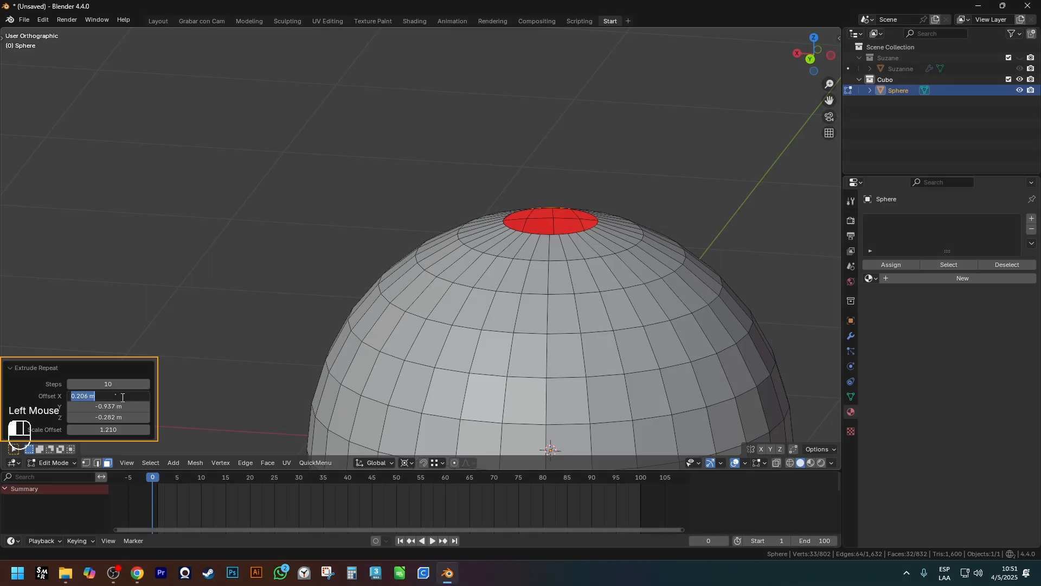
text(0)
click(123, 405)
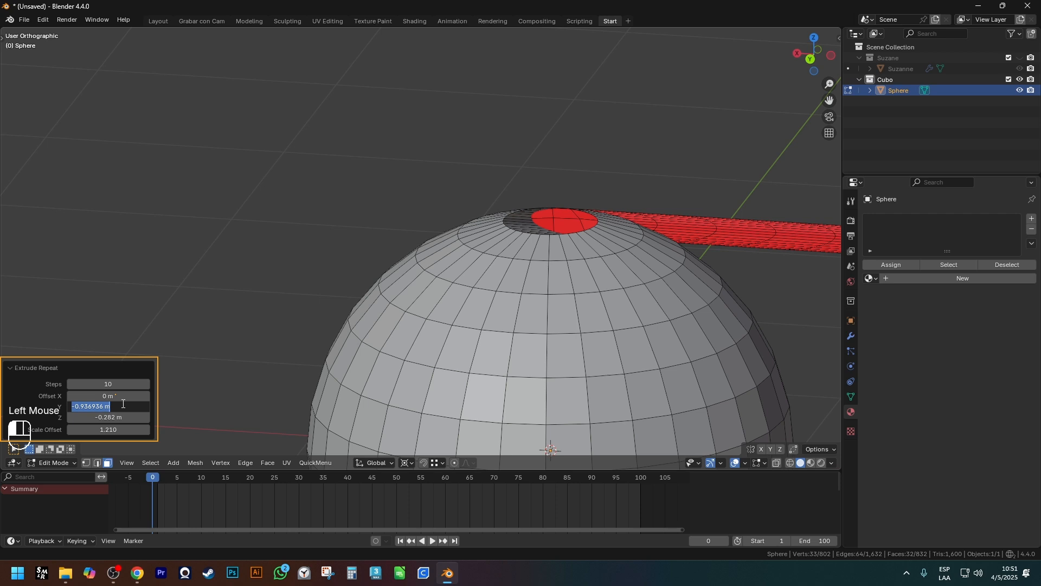
text(0)
key(Return)
click(103, 418)
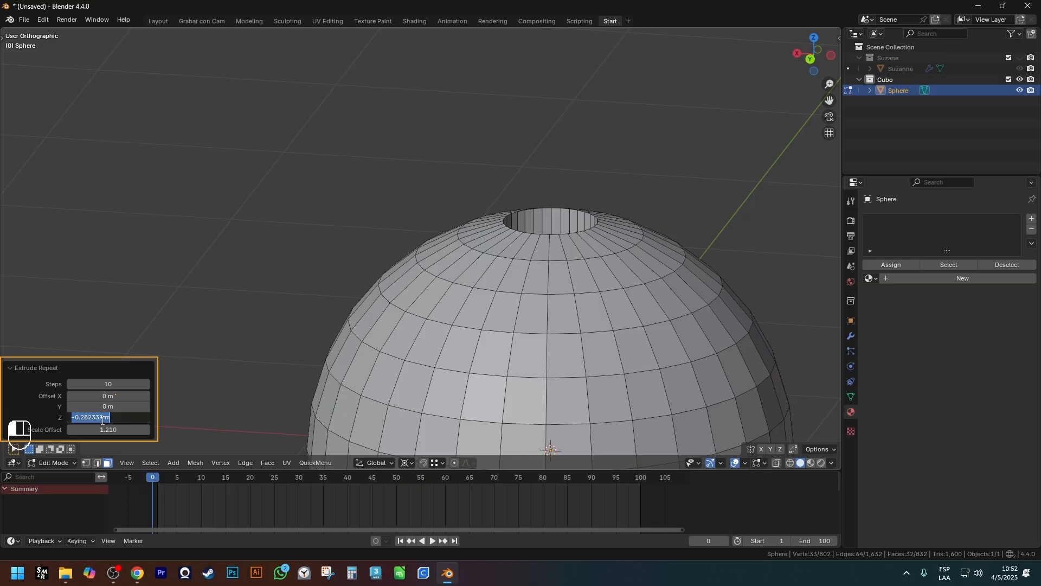
text(0.1)
key(Return)
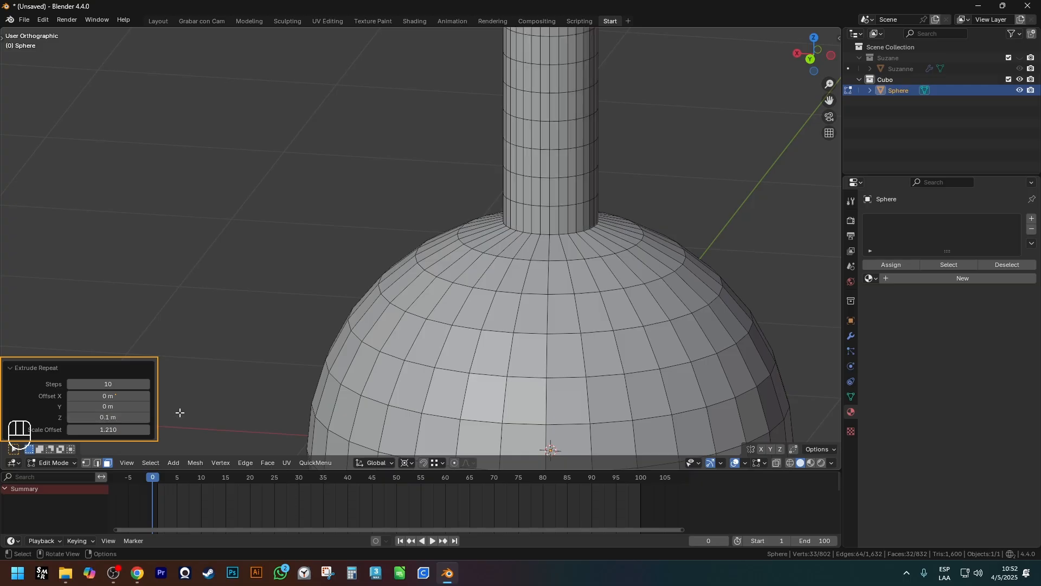
Set the number of Extrude Repeat steps to 15
scroll(179, 414, down, 3)
scroll(274, 371, up, 2)
click(110, 384)
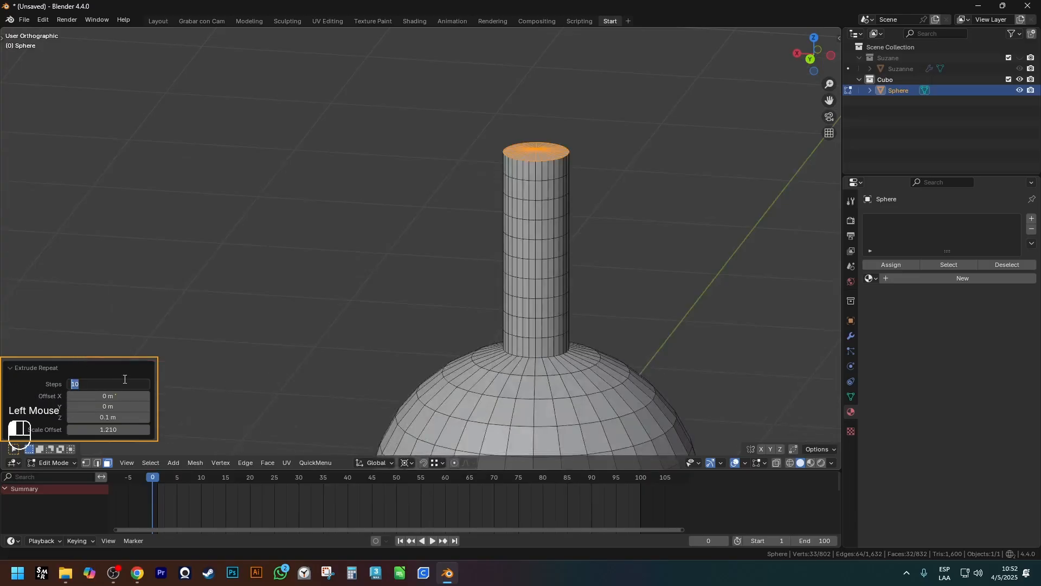
text(15)
key(Return)
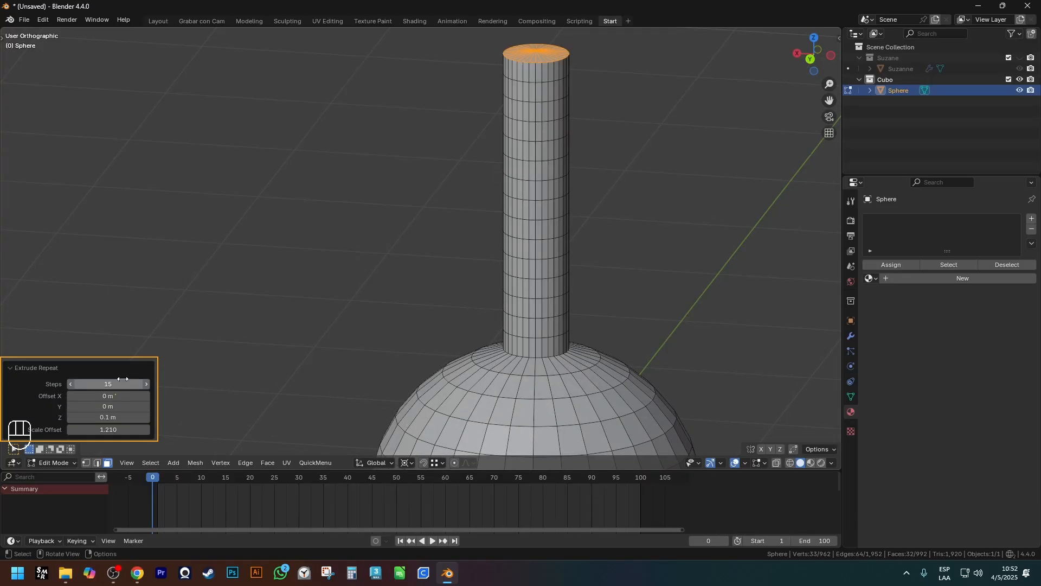
click(115, 418)
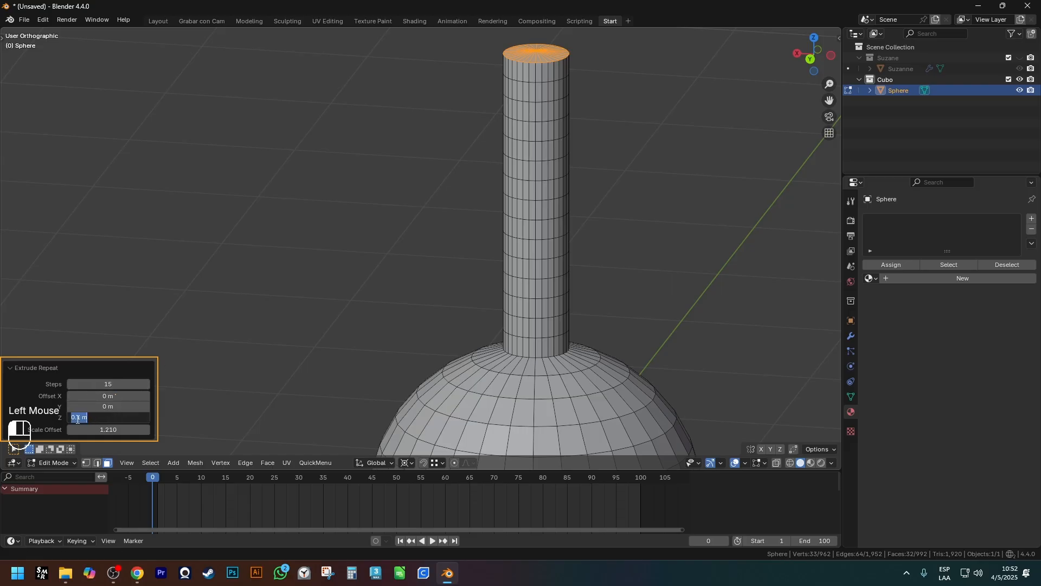
mouse_move(96, 417)
mouse_down()
mouse_move(68, 417)
mouse_move(78, 417)
mouse_up()
Apply Extrude Repeat with 15 steps to a single face on the sphere's upper side from the back view
middle_drag(472, 384, 546, 360)
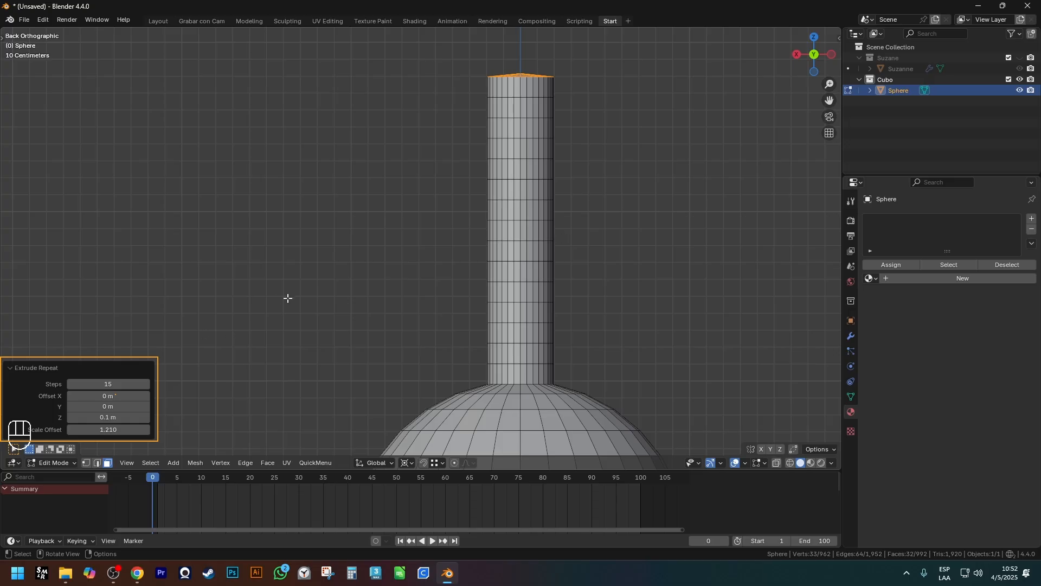
key(alt+e)
drag(245, 309, 162, 359)
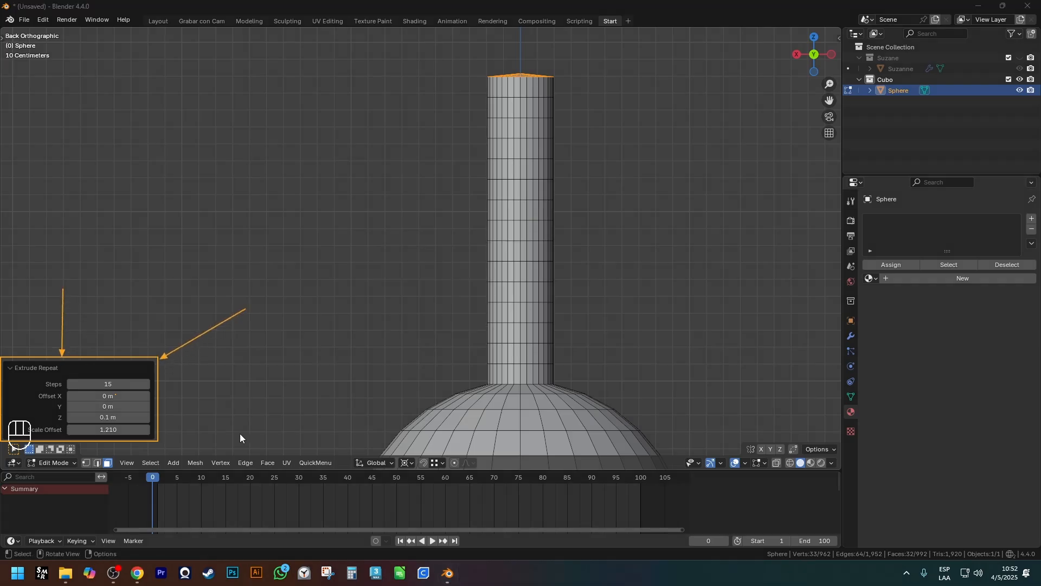
drag(187, 428, 163, 432)
click(612, 407)
shift+middle_drag(611, 406, 566, 364)
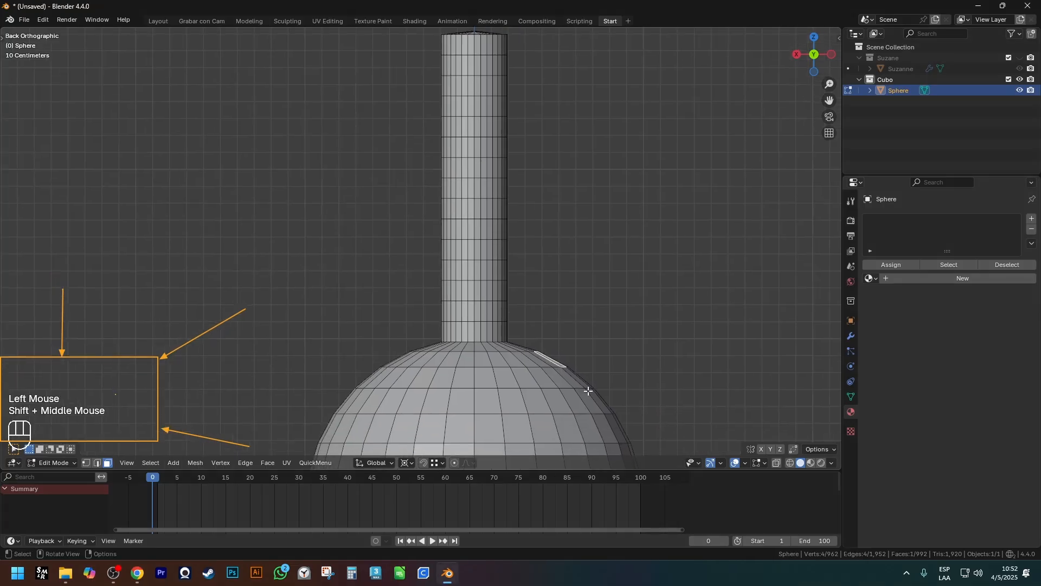
click(597, 414)
key(alt+e)
click(600, 411)
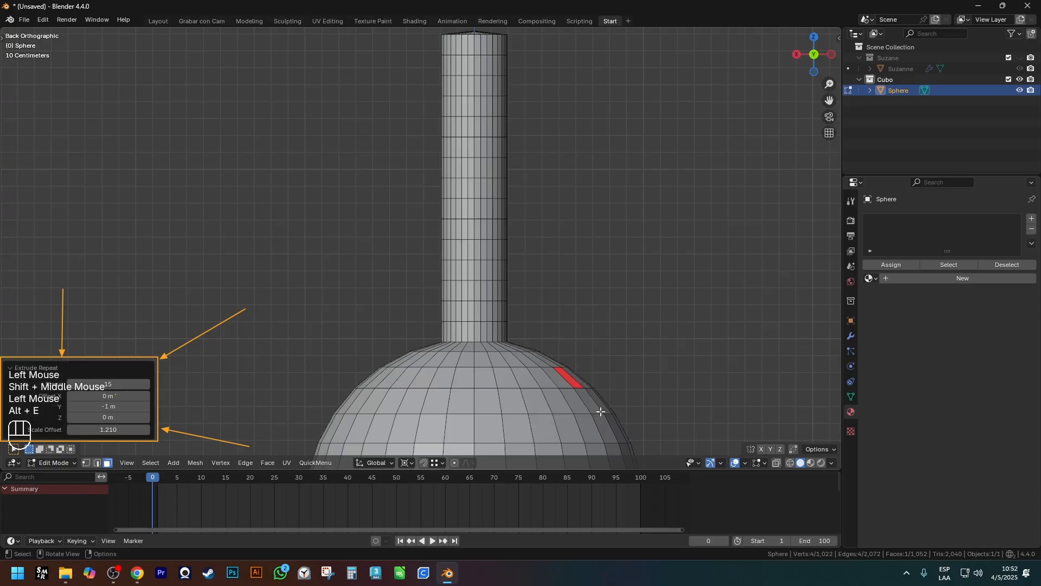
Inspect the repeated extrusion of the single face from another angle and undo it
shift+middle_drag(604, 393, 623, 235)
scroll(625, 274, down, 2)
scroll(602, 309, up, 1)
middle_drag(625, 274, 533, 287)
scroll(602, 309, down, 1)
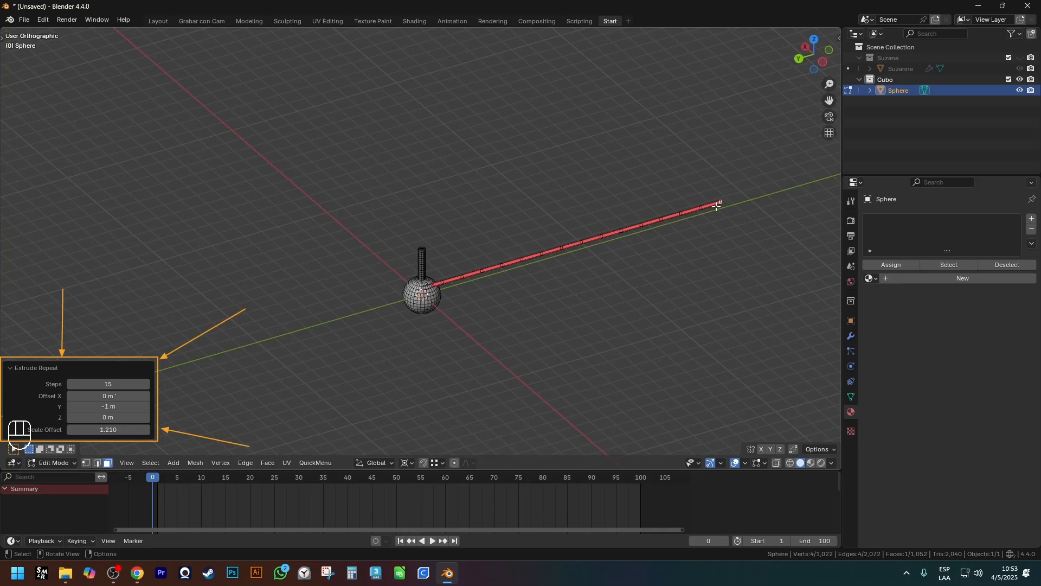
scroll(472, 274, down, 2)
scroll(456, 266, up, 1)
ctrl+scroll(456, 266, up, 1)
key(ctrl+z)
key(ctrl+z)
scroll(453, 274, up, 5)
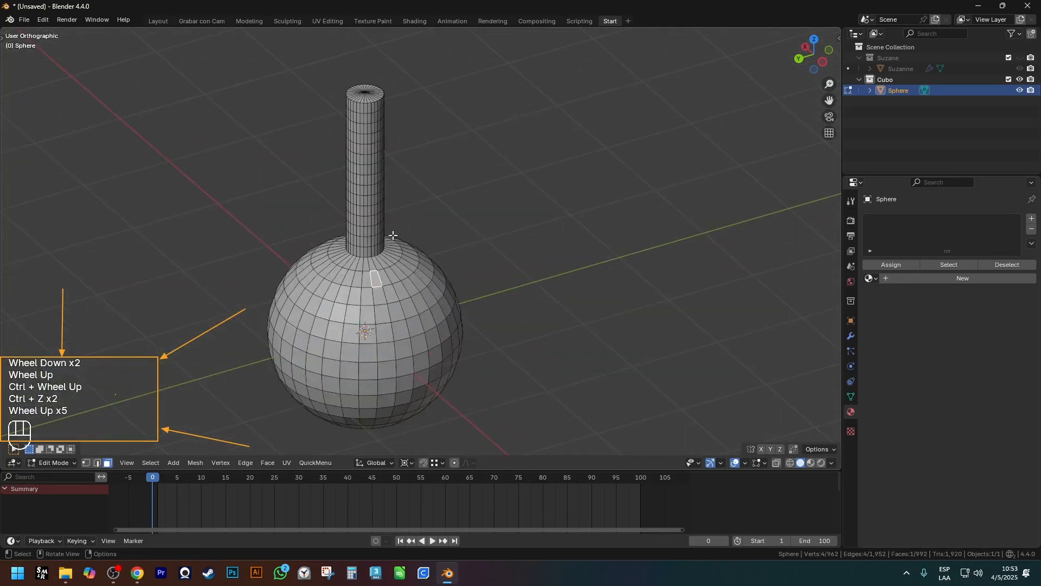
Select a single face on the sphere's upper side, a few rows below the column's base
middle_drag(393, 235, 428, 203)
key(3)
click(406, 305)
shift+middle_drag(480, 304, 461, 344)
scroll(468, 324, down, 1)
scroll(461, 343, up, 1)
scroll(412, 339, down, 2)
scroll(414, 349, up, 3)
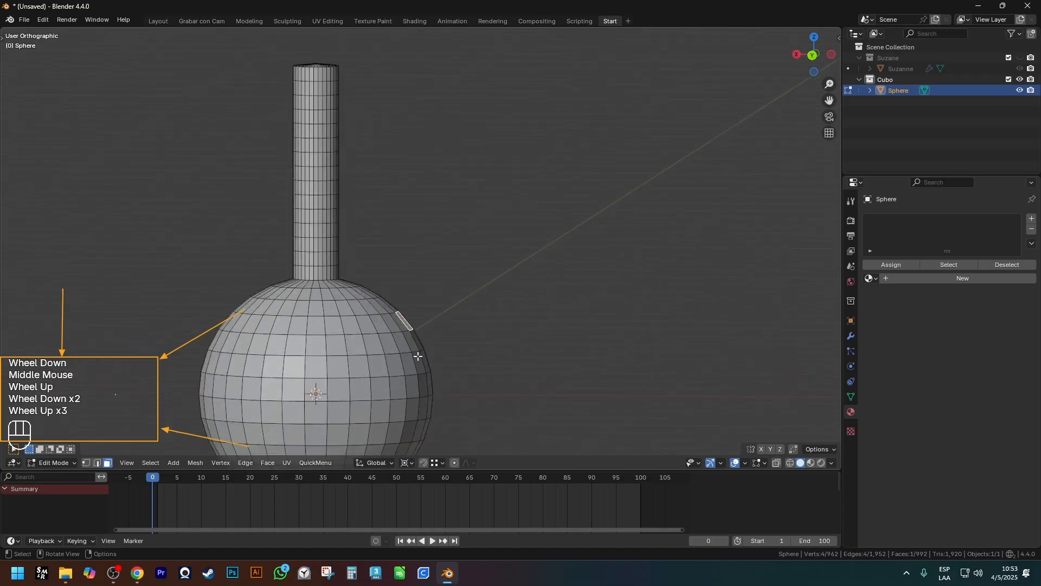
key(e)
key(Escape)
key(ctrl+z)
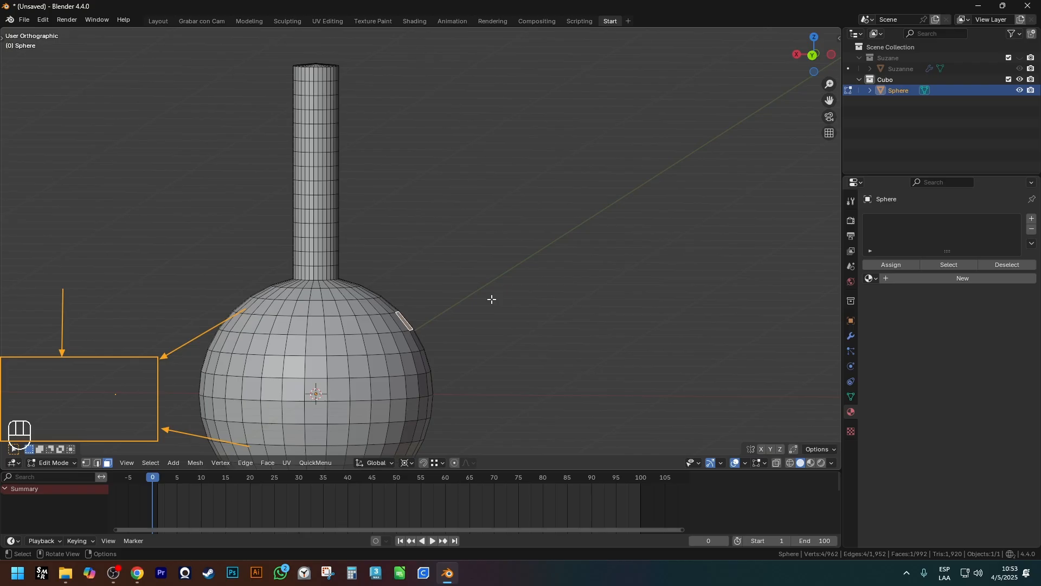
Extrude the selected face 1.5 m along its normal
key(e)
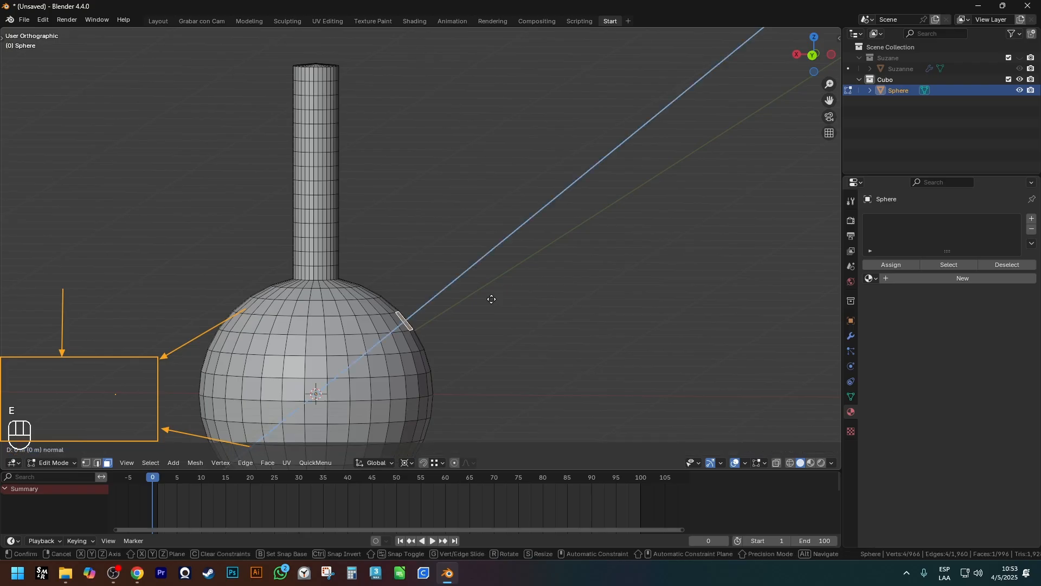
text(1.5)
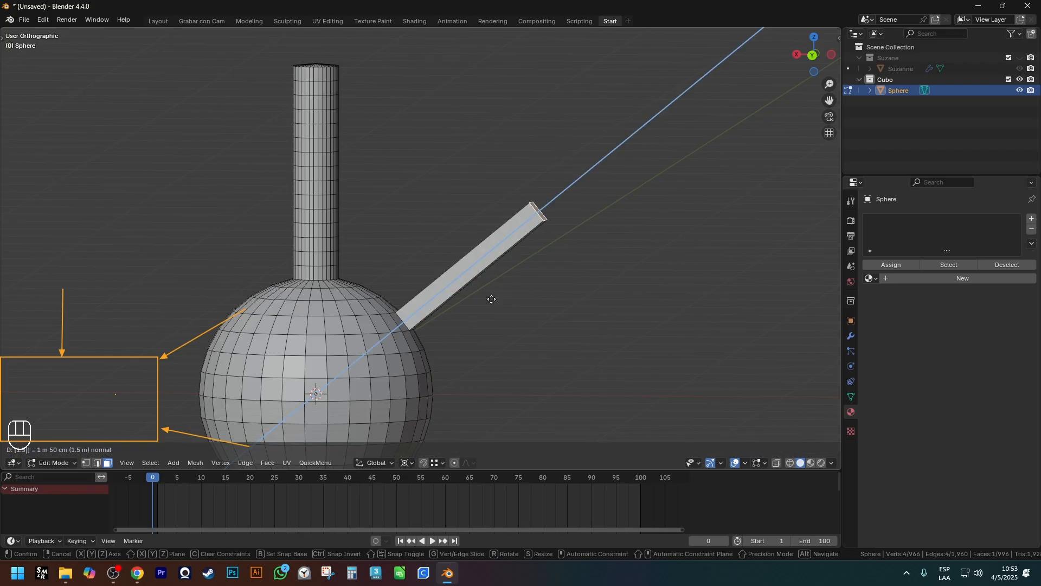
key(Return)
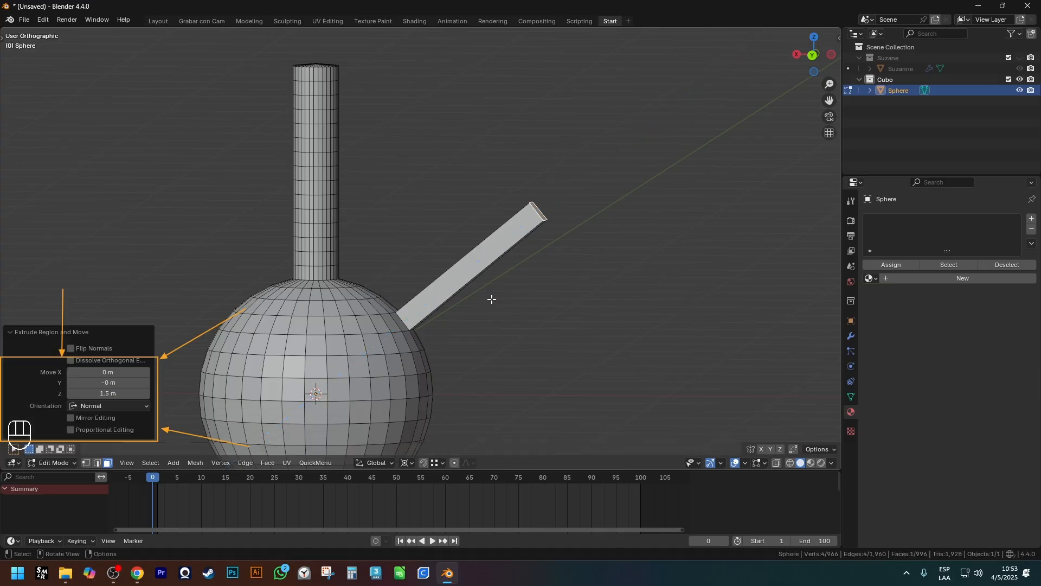
Add 13 evenly spaced loop cuts across the slanted extruded arm without sliding them
shift+middle_drag(491, 298, 540, 261)
key(ctrl+r)
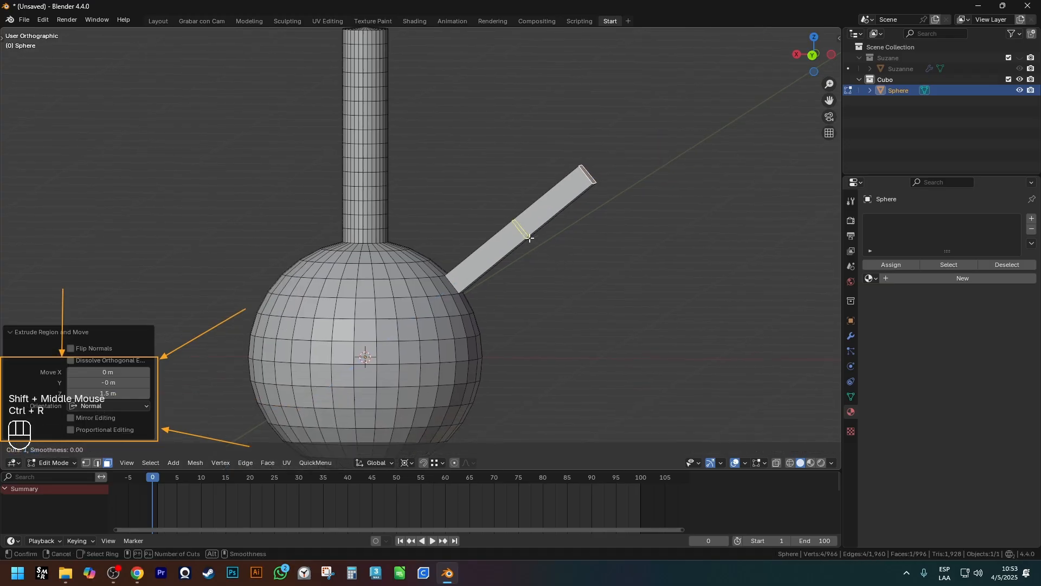
scroll(529, 238, up, 12)
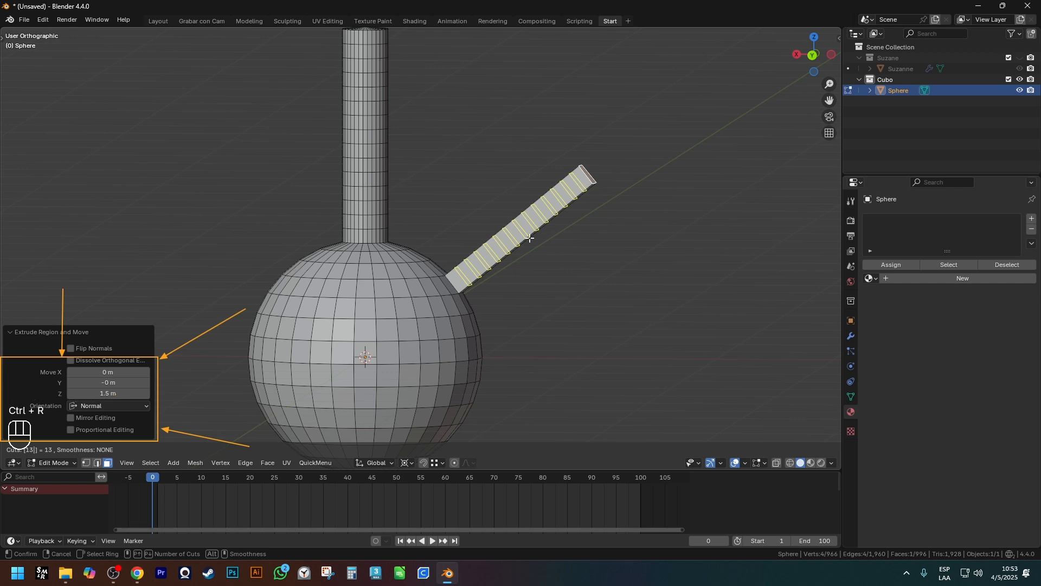
click(529, 238)
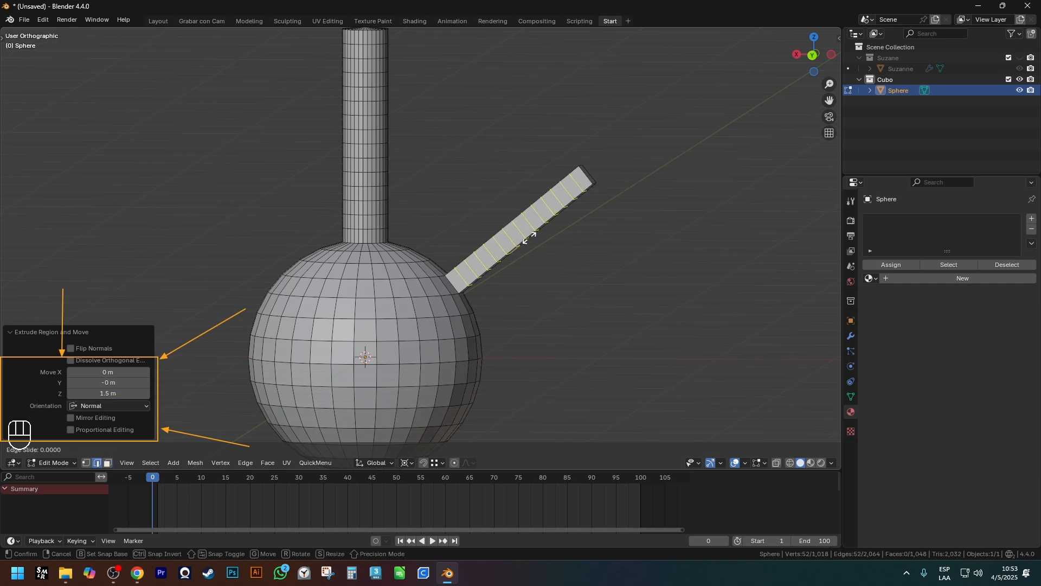
right_click(530, 238)
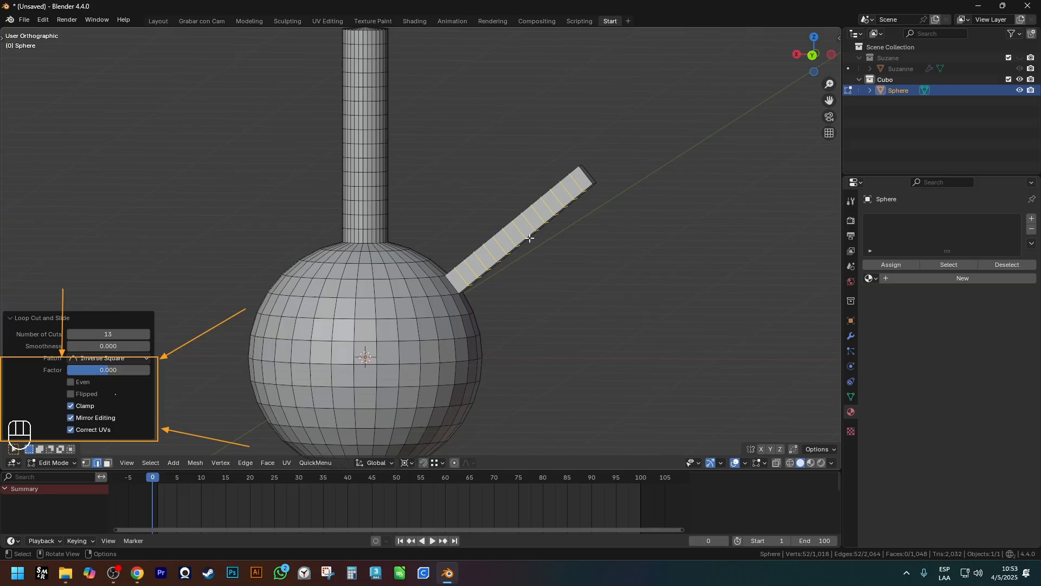
Compare the segments of the vertical column with the loop cuts on the slanted arm, close up and from the back
right_click(529, 239)
scroll(602, 255, up, 2)
shift+middle_drag(607, 266, 551, 272)
scroll(551, 272, up, 2)
drag(539, 50, 339, 118)
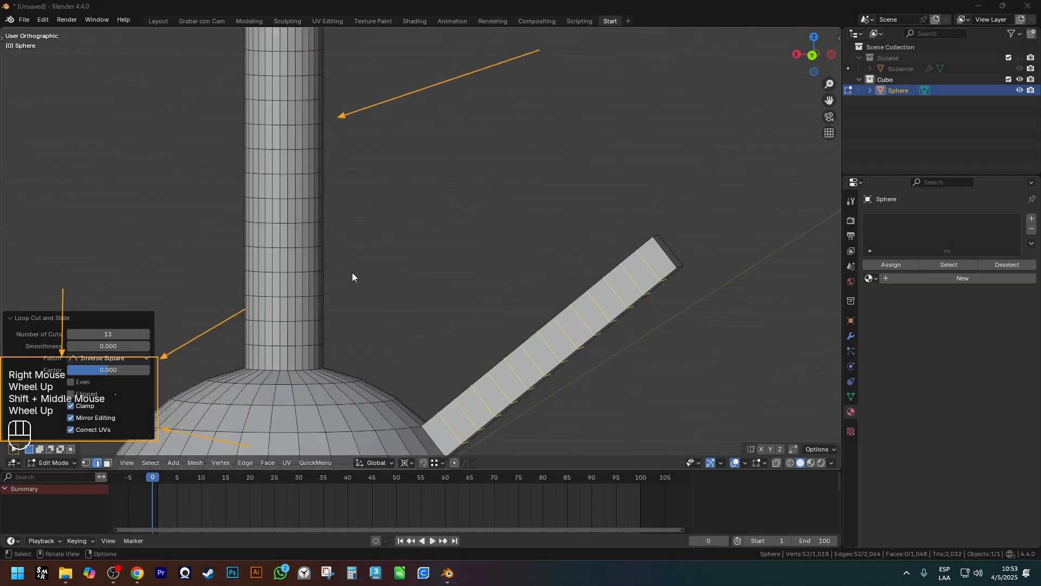
drag(596, 55, 600, 270)
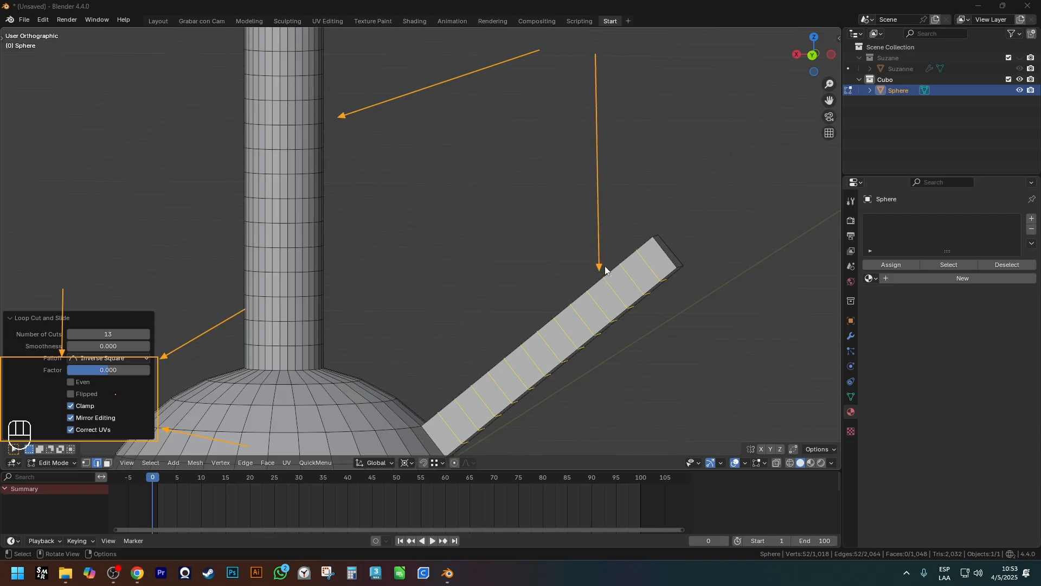
key(Escape)
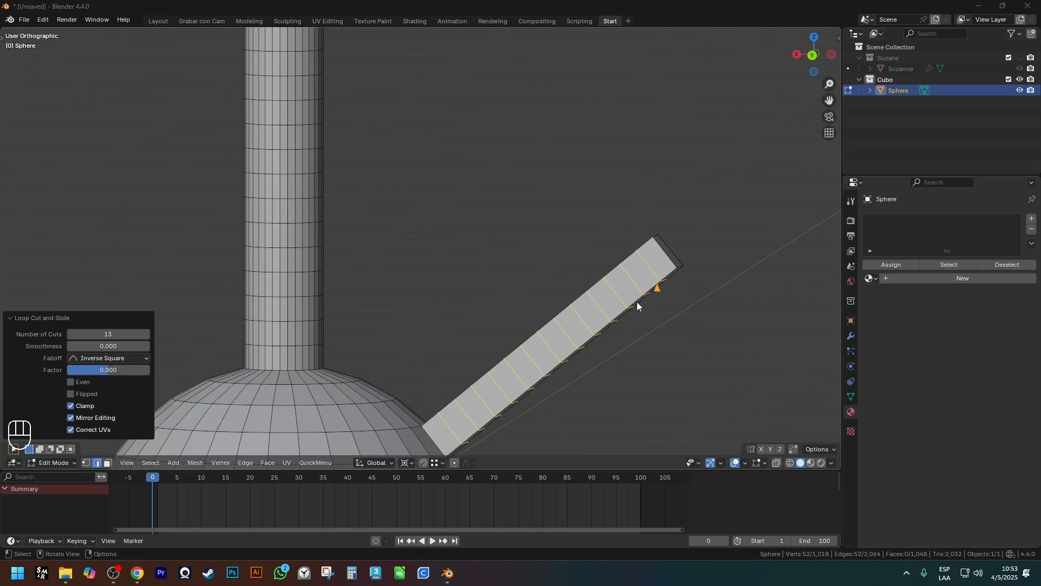
scroll(637, 302, down, 2)
middle_drag(637, 303, 648, 297)
alt+scroll(649, 295, up, 1)
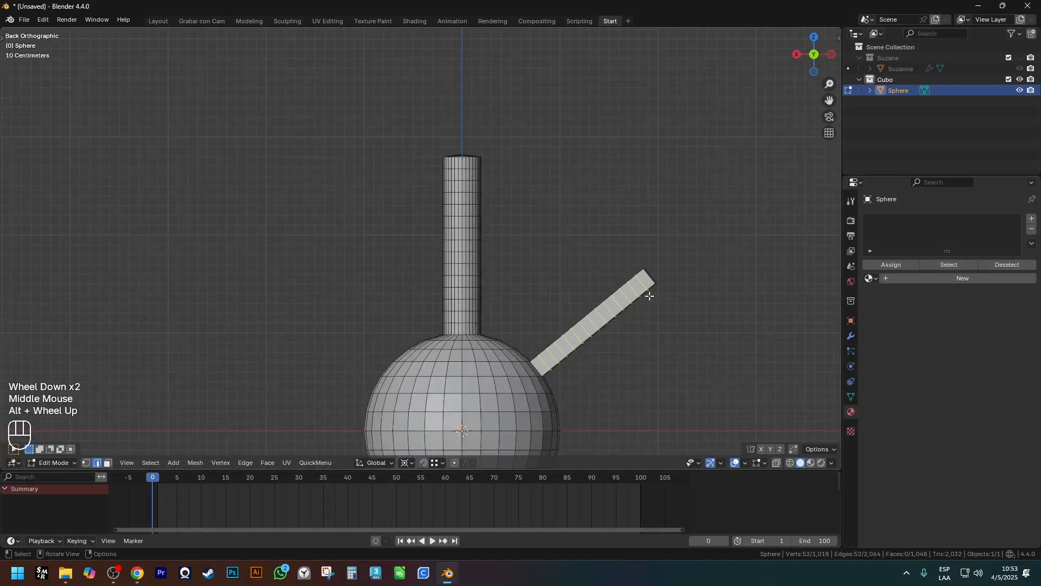
click(632, 299)
key(alt+e)
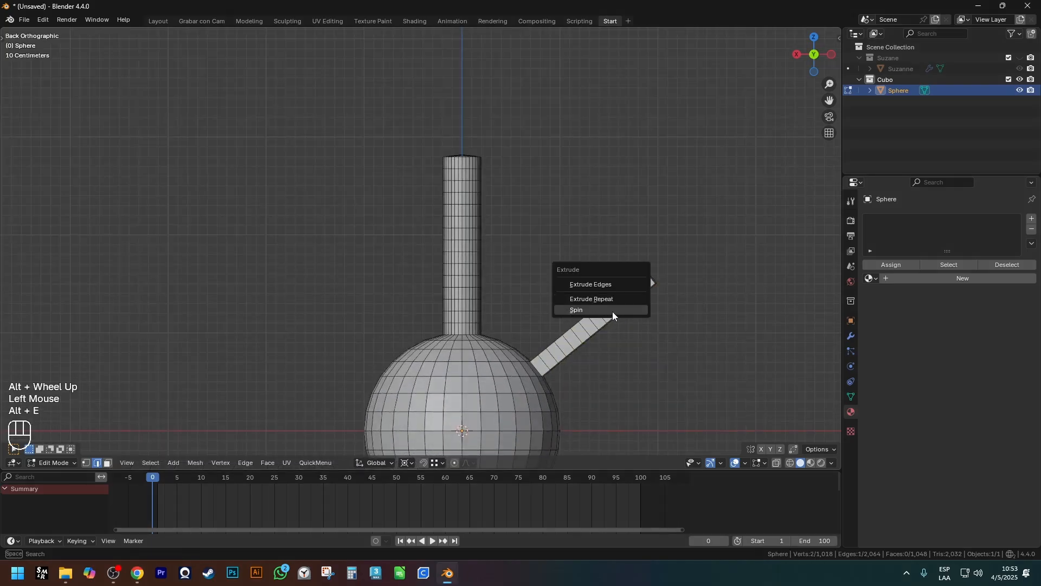
shift+middle_drag(662, 327, 741, 251)
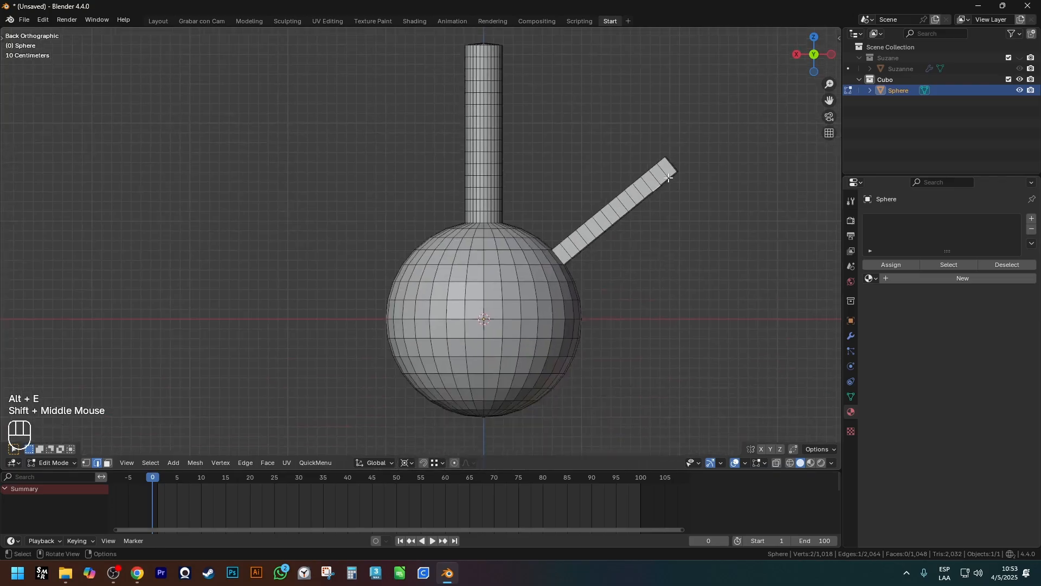
Return to Object Mode and delete the sphere with its column and slanted arm
key(Tab)
click(509, 218)
key(x)
click(519, 220)
Add a mesh plane and rotate it 90° around the X axis in Edit Mode
key(shift+a)
mouse_move(558, 243)
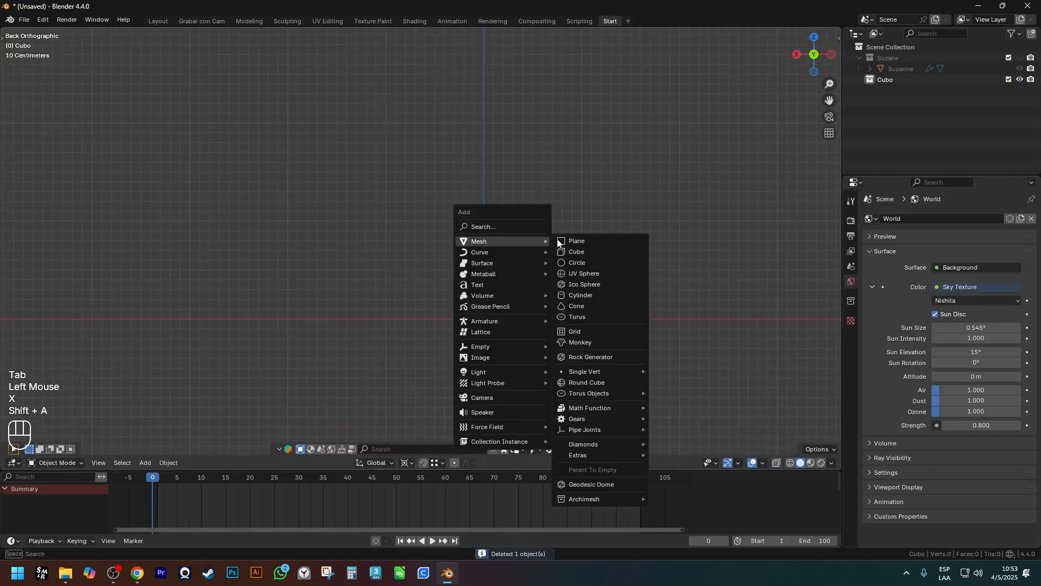
click(593, 243)
shift+middle_drag(593, 244, 576, 223)
key(Tab)
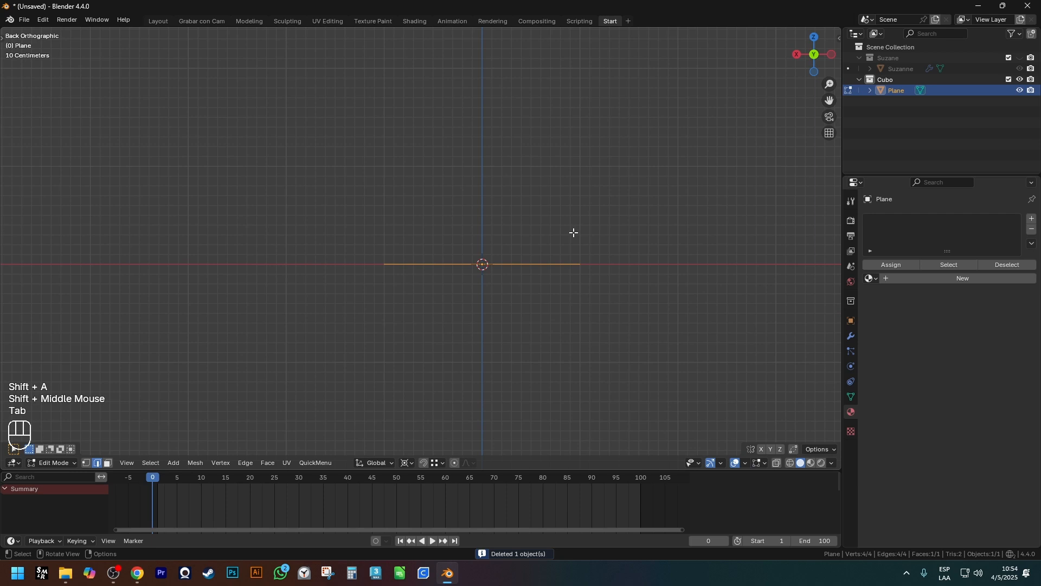
text(rx90)
key(Return)
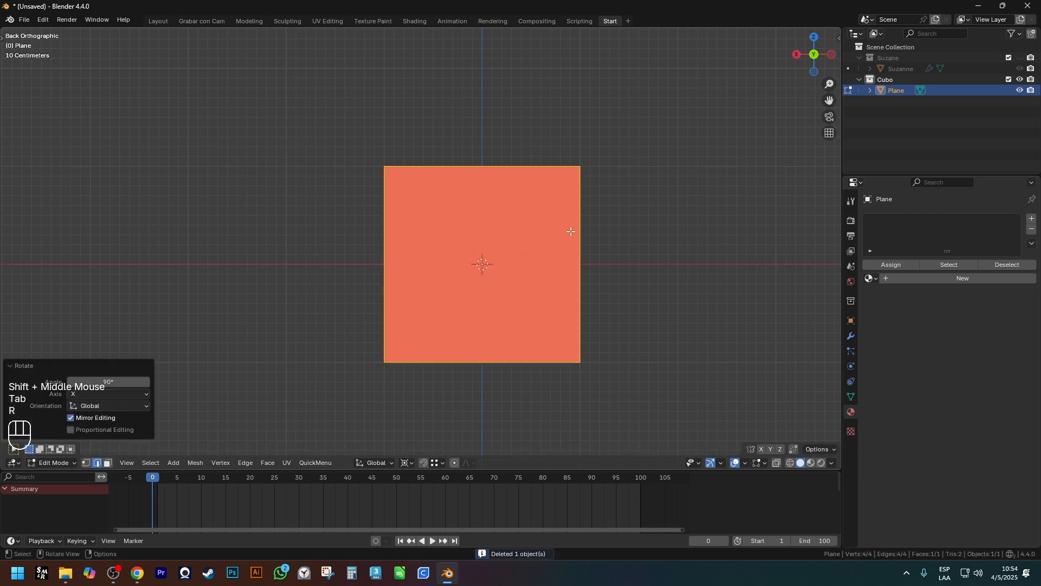
Scale the upright plane uniformly by about 0.542 in wireframe top view
key(KP_7)
key(z)
shift+middle_drag(467, 263, 470, 296)
key(s)
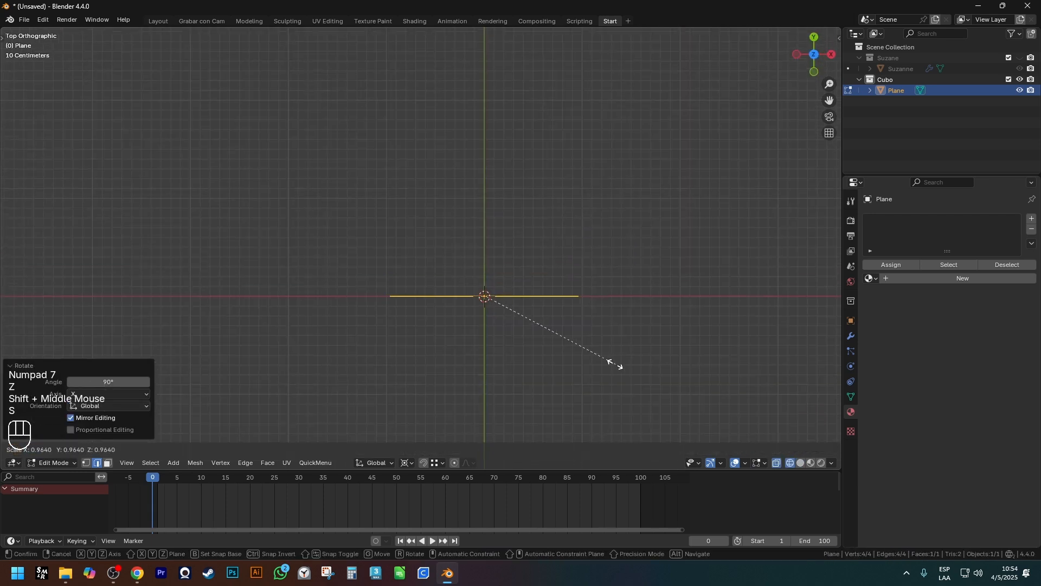
click(548, 349)
key(g)
right_click(549, 307)
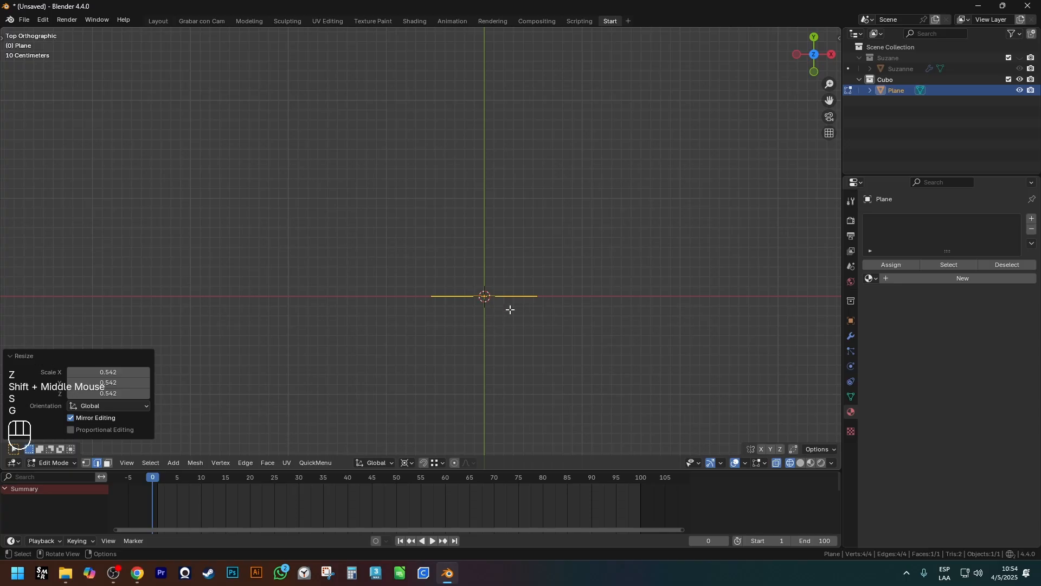
Move the plane along the positive X axis clear of the origin, then restore vertex selection and solid shading
key(g)
click(649, 315)
key(1)
middle_drag(618, 332, 589, 358)
key(z)
shift+middle_drag(590, 358, 650, 343)
scroll(624, 290, up, 2)
Spin the plane 360° around the Z axis in 13 steps and tilt the view to see the ring
key(alt+e)
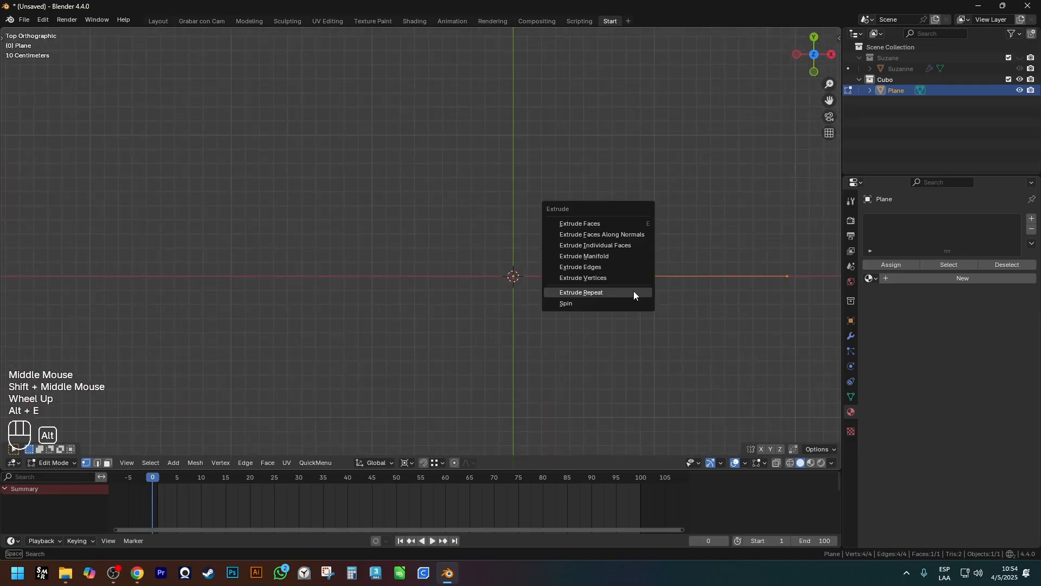
click(580, 303)
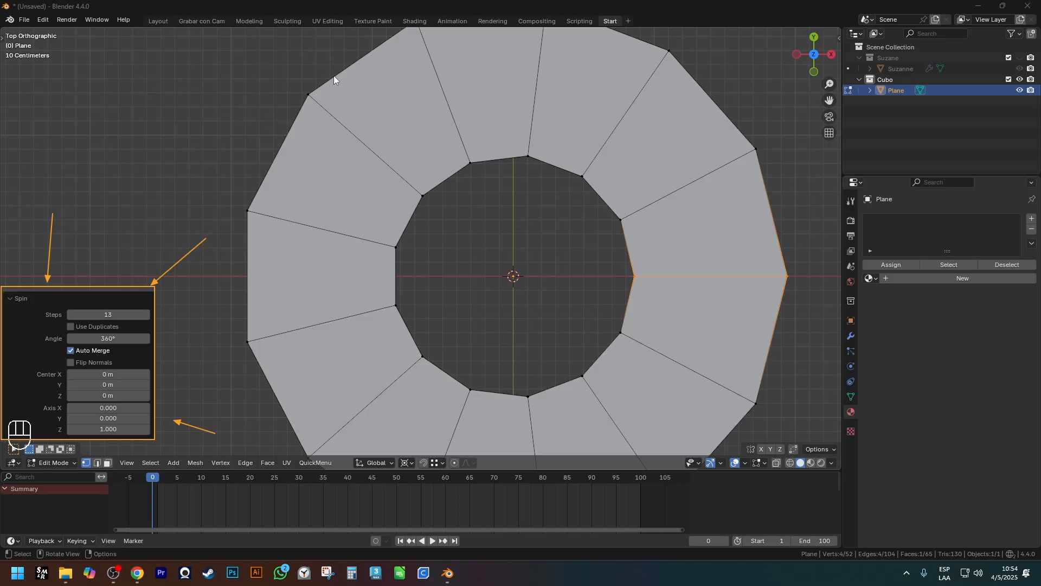
click(321, 104)
middle_drag(321, 104, 100, 317)
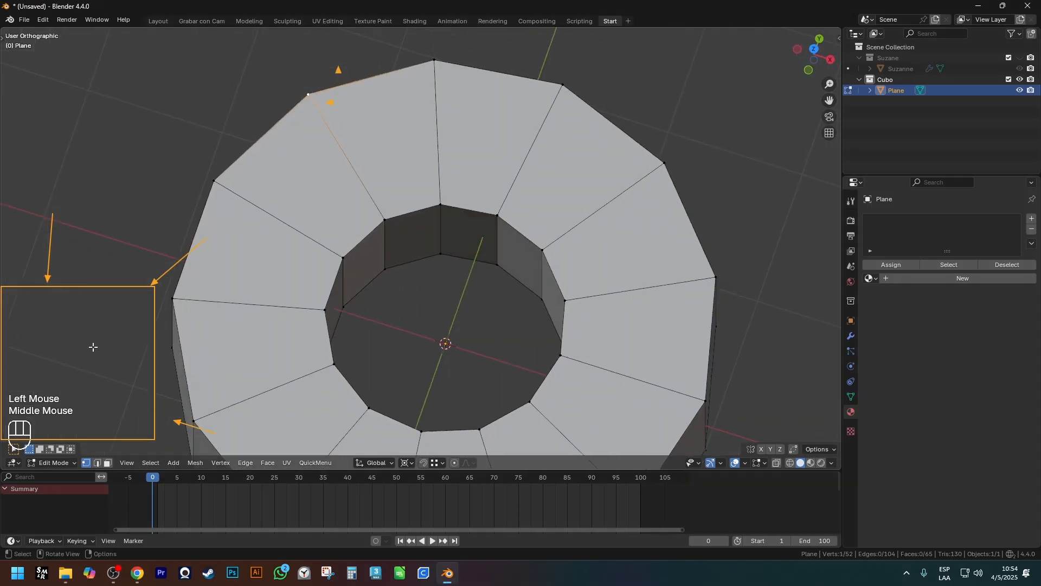
Undo the vertex selection and the spin, leaving only the original upright plane
click(200, 334)
key(Escape)
key(Escape)
scroll(233, 325, down, 2)
middle_drag(233, 326, 379, 244)
key(ctrl+z)
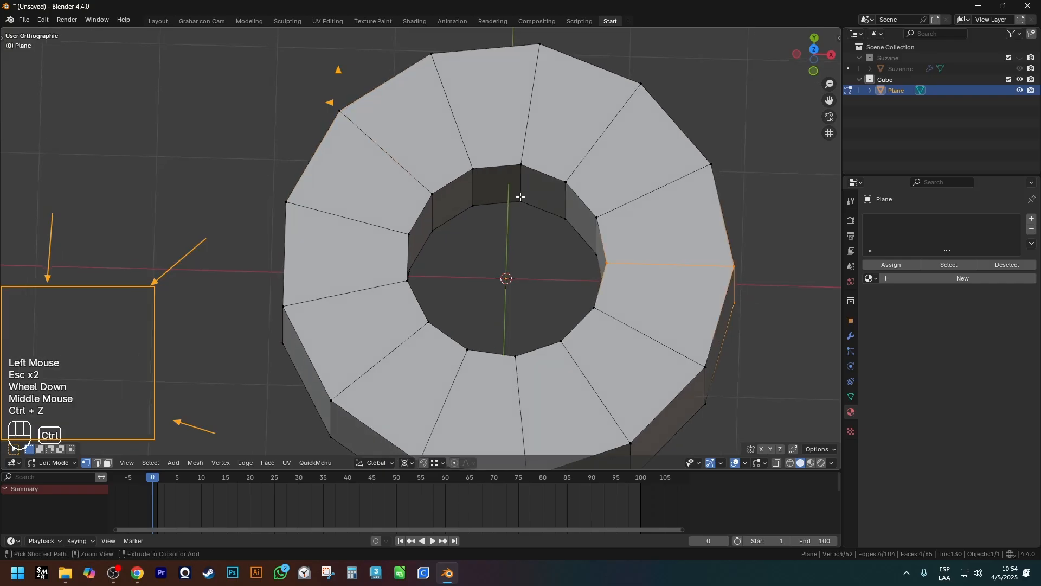
key(ctrl+z)
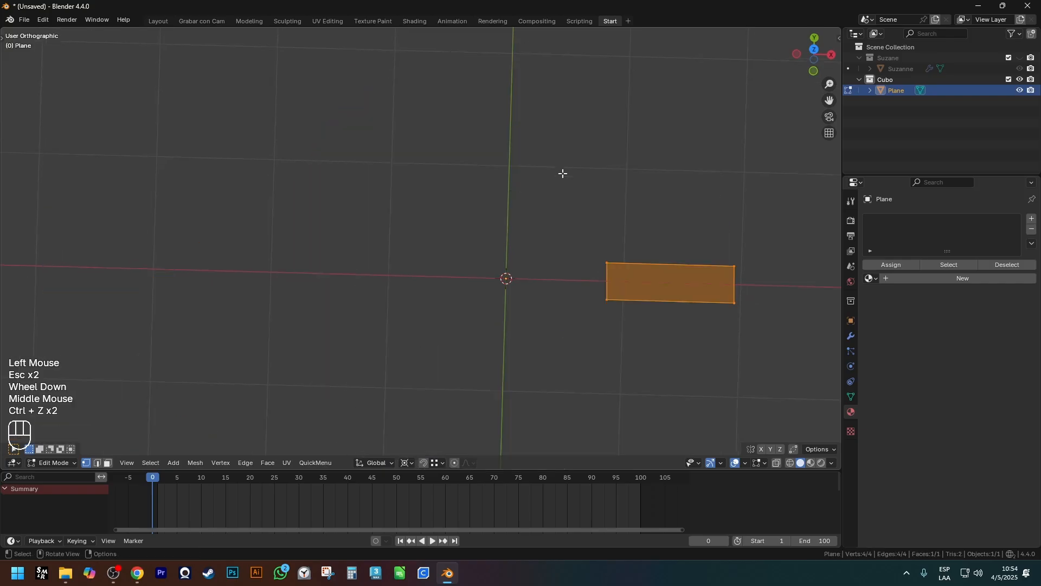
Spin the upright plane from the top view, 360° around the Z axis in 13 steps with Auto Merge on
alt+middle_drag(562, 174, 563, 203)
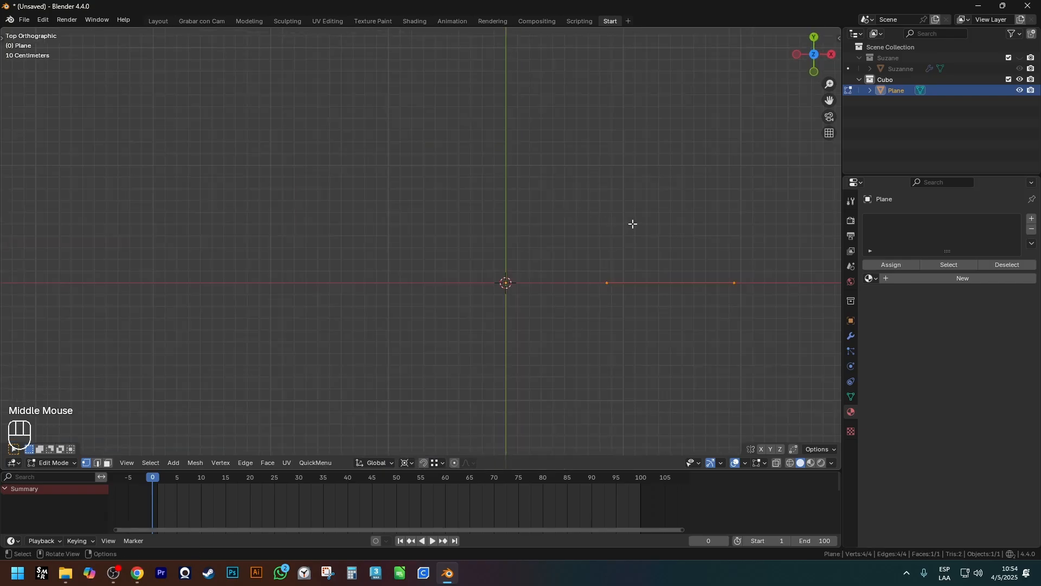
scroll(633, 226, down, 1)
middle_drag(633, 225, 652, 196)
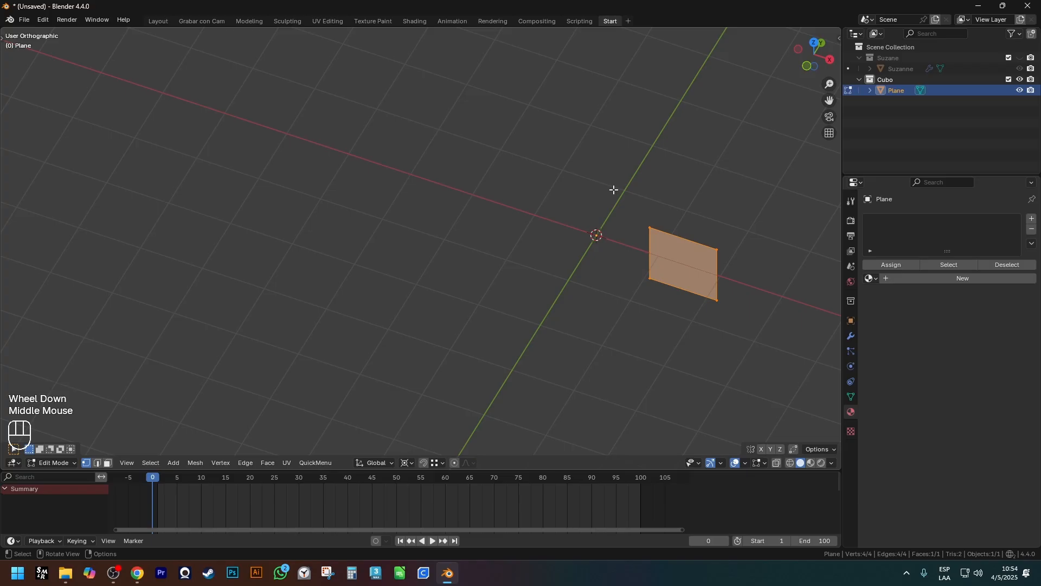
key(KP_7)
shift+middle_drag(656, 244, 632, 235)
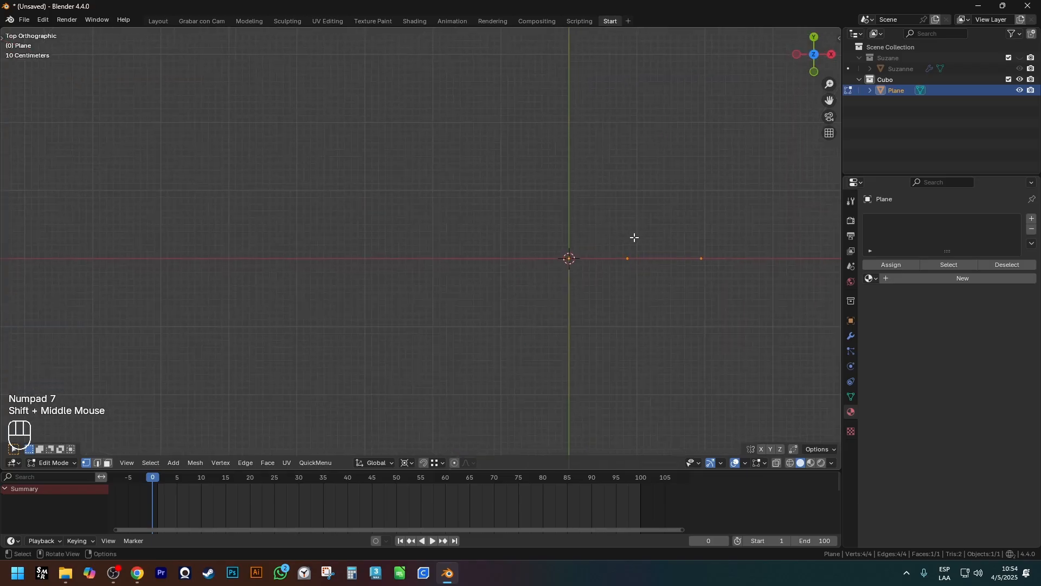
key(alt+e)
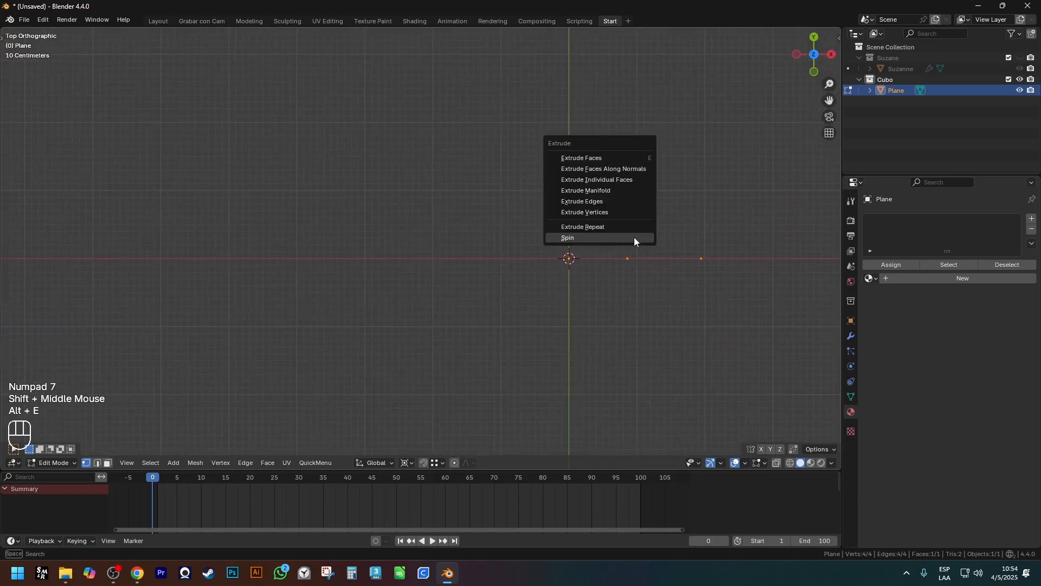
click(603, 237)
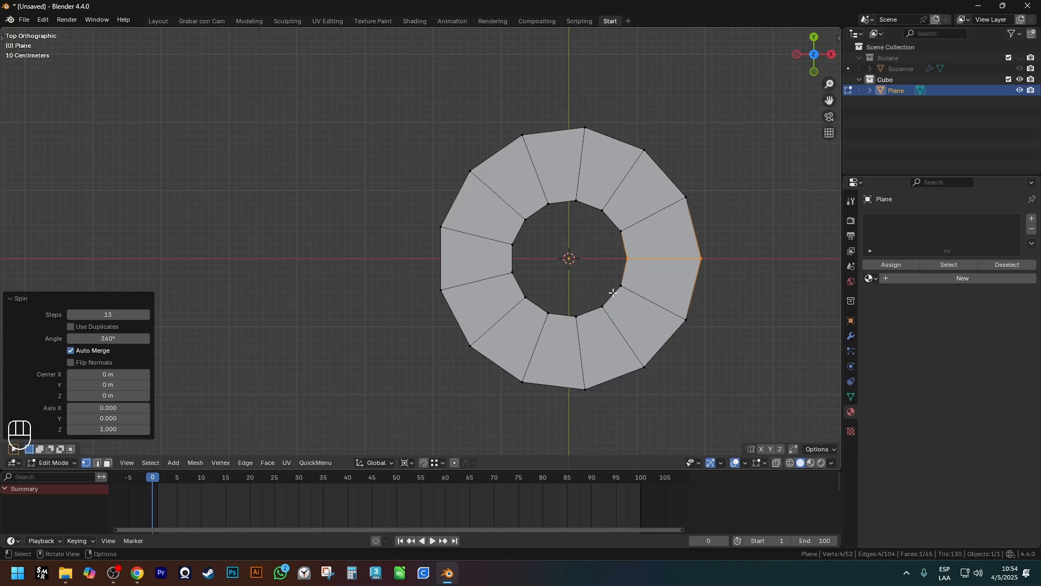
Raise the spin's step count to 31
scroll(612, 293, up, 3)
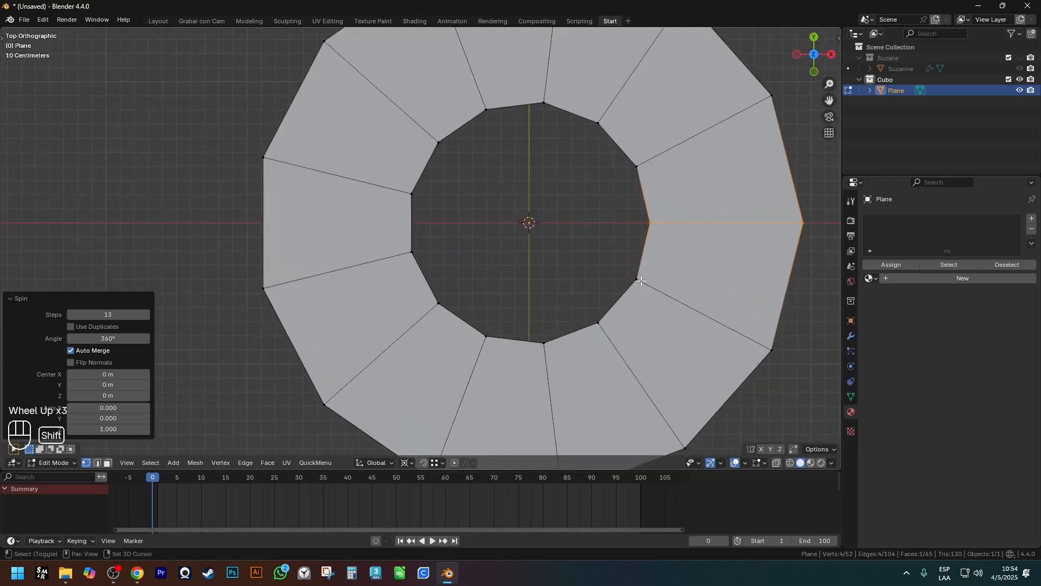
shift+middle_drag(739, 236, 763, 236)
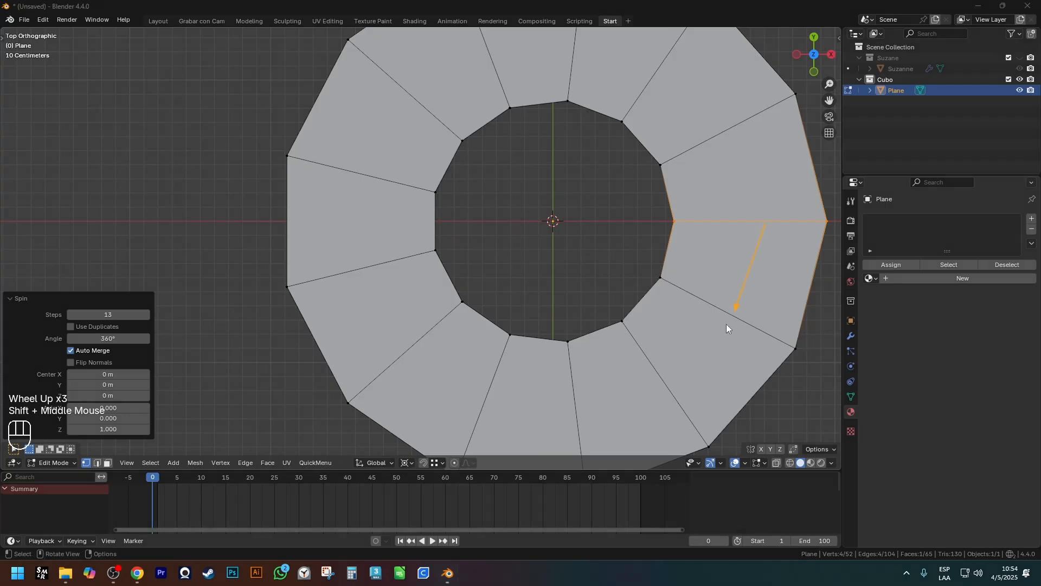
drag(732, 320, 669, 381)
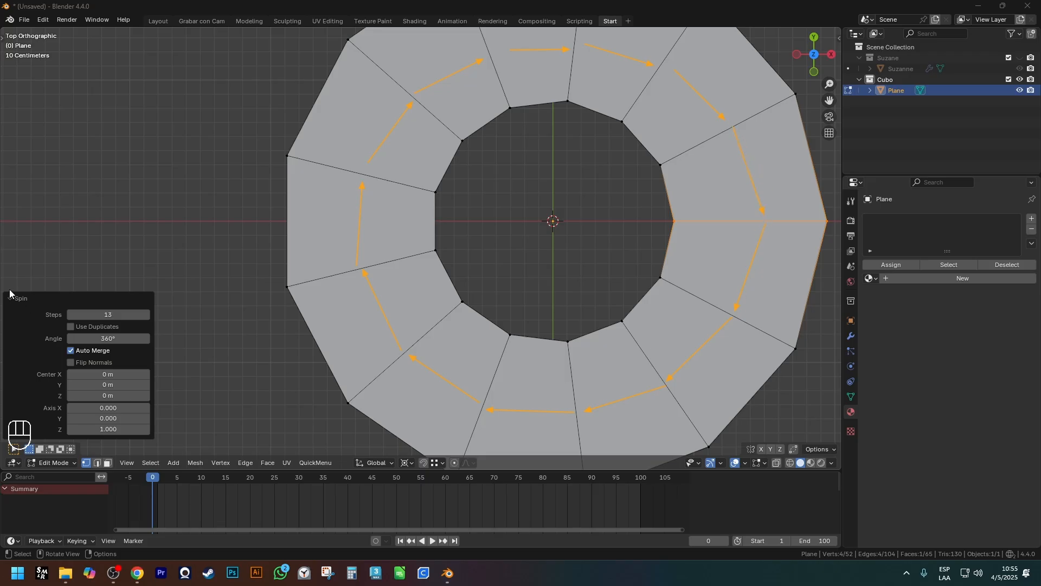
drag(10, 293, 160, 444)
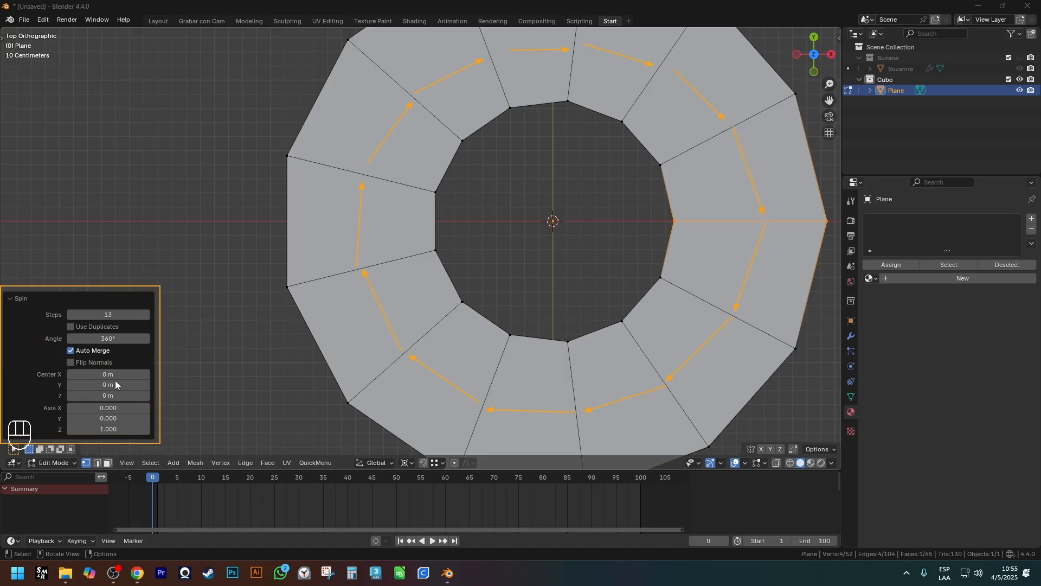
click(147, 315)
click(147, 314)
click(147, 314)
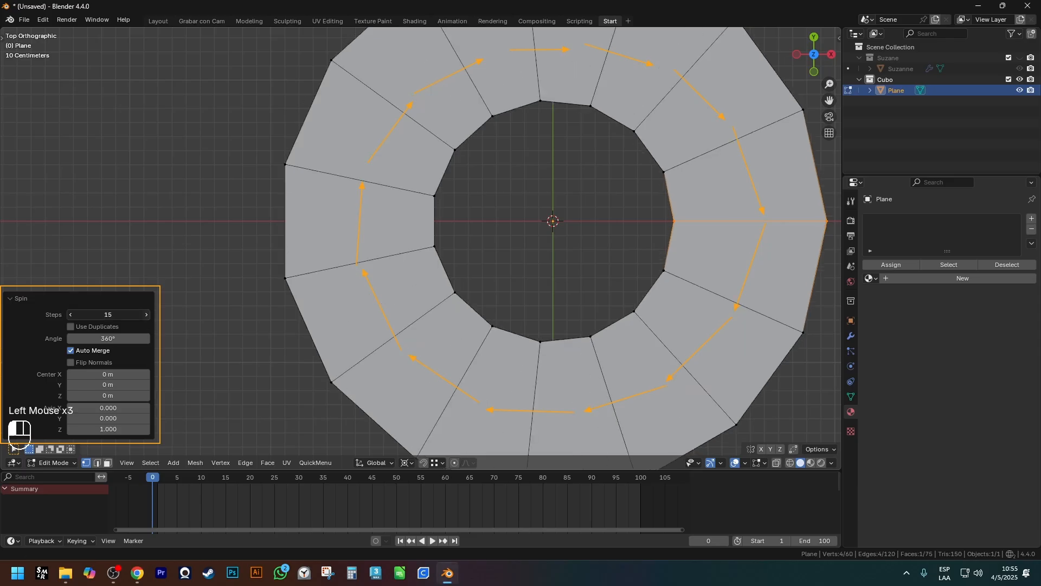
click(147, 315)
click(146, 314)
triple_click(147, 315)
triple_click(146, 314)
double_click(146, 314)
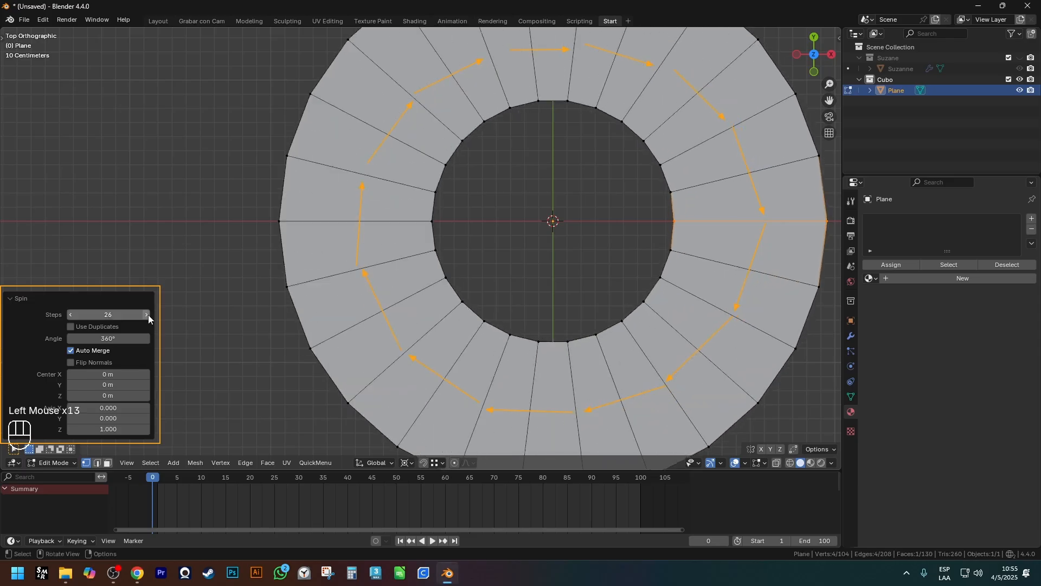
double_click(147, 314)
click(146, 315)
click(146, 316)
click(145, 315)
Lower the spin's step count to 16
click(70, 315)
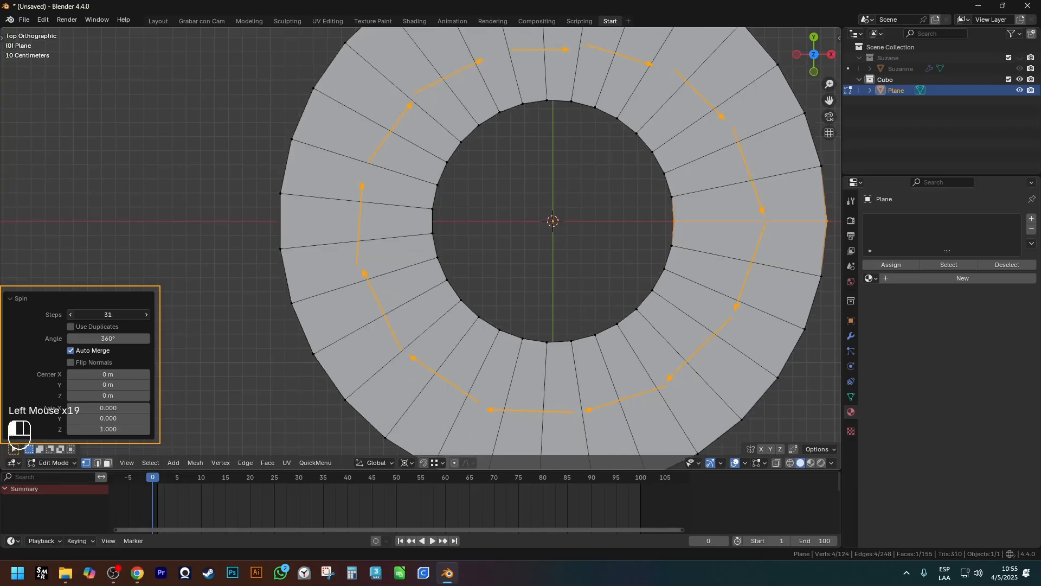
click(70, 315)
click(71, 314)
click(71, 315)
triple_click(71, 314)
triple_click(71, 315)
double_click(71, 314)
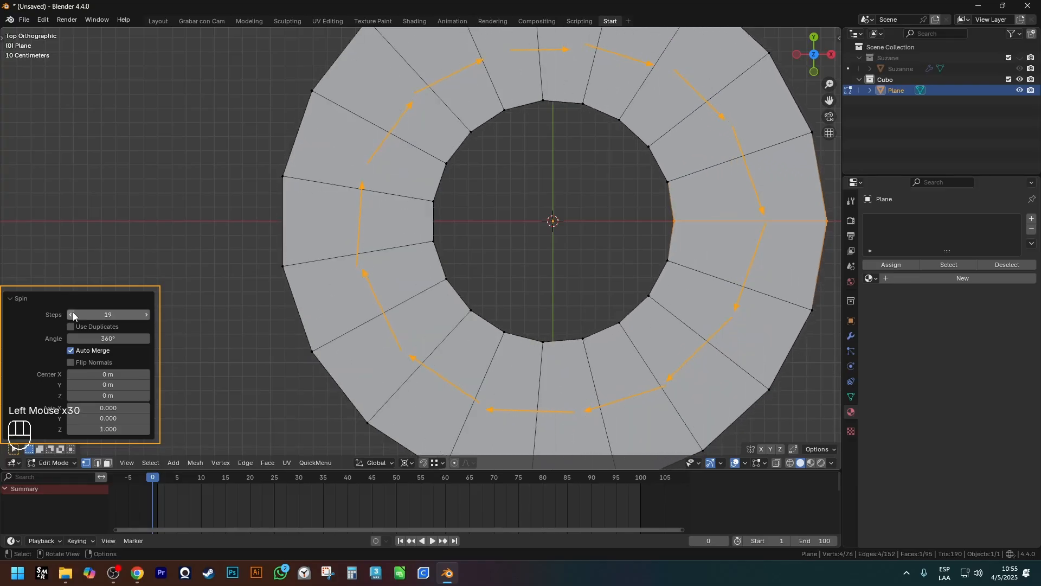
click(71, 315)
double_click(72, 314)
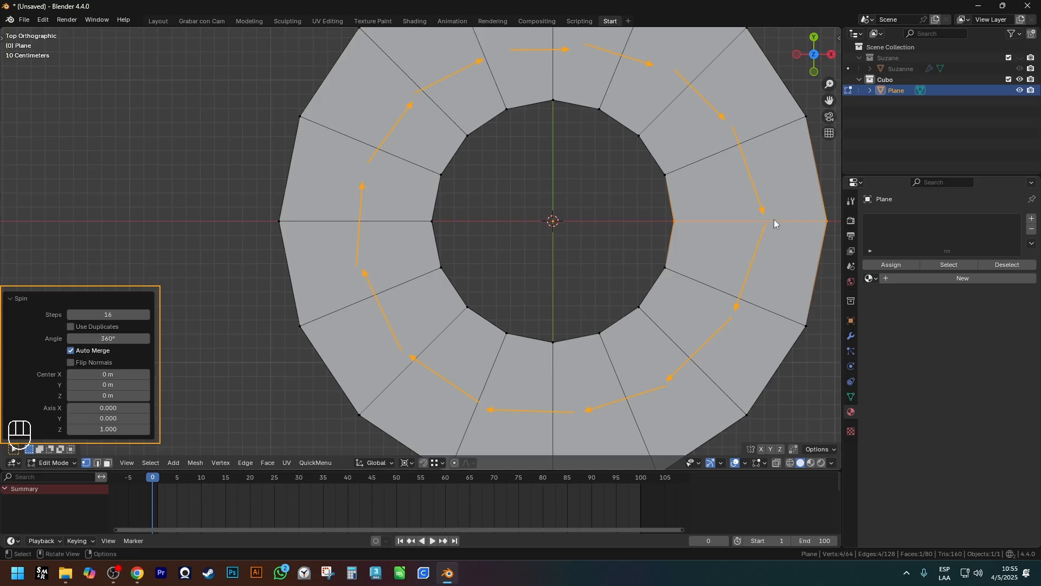
Set the spin's angle to 180° to form a half ring
click(125, 337)
text(180)
key(Return)
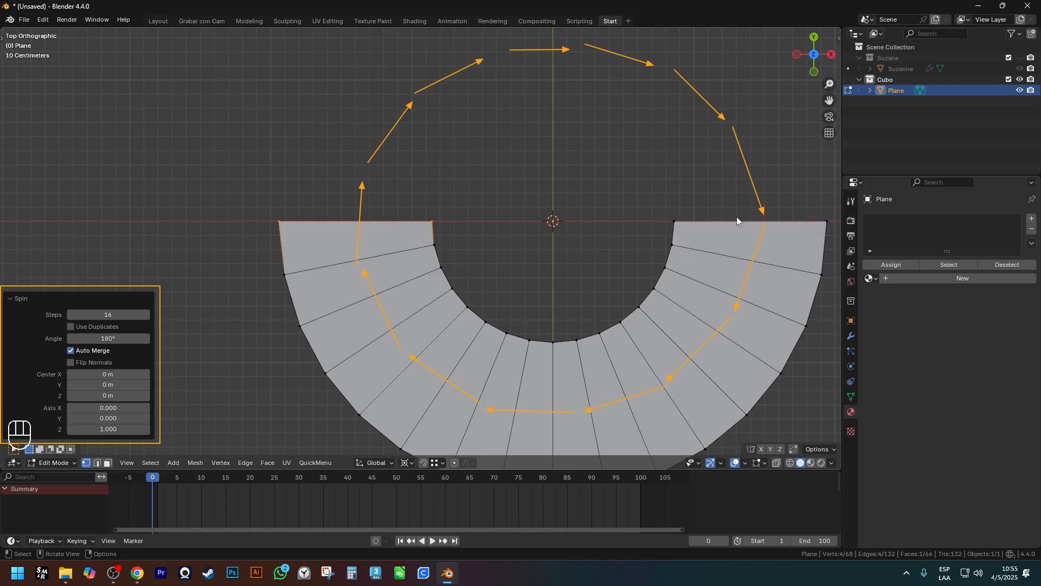
Examine the spin's center and axis settings, and view the half ring from an oblique angle
key(ctrl+shift+3)
drag(44, 366, 154, 406)
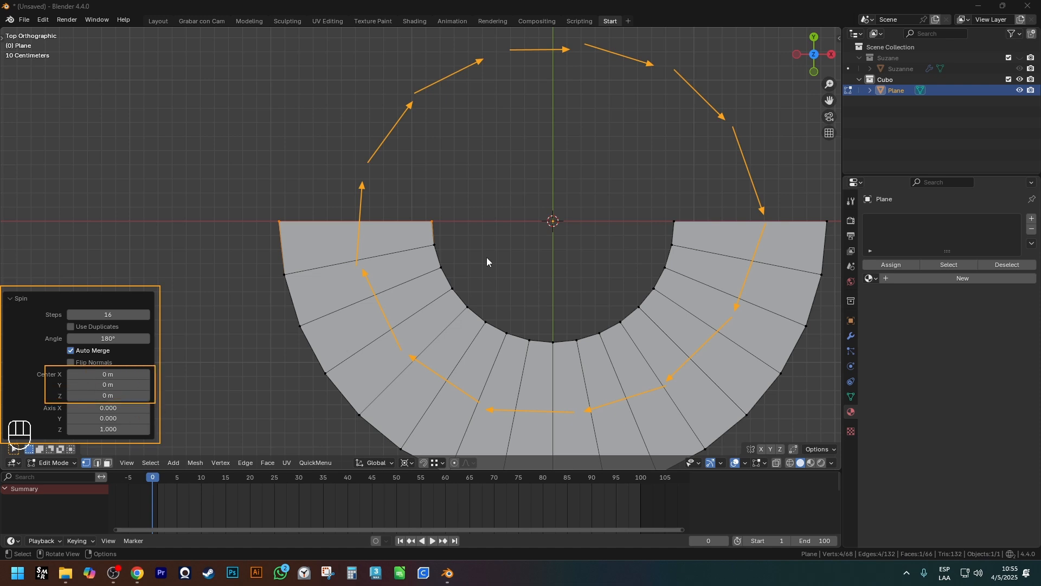
drag(580, 187, 556, 211)
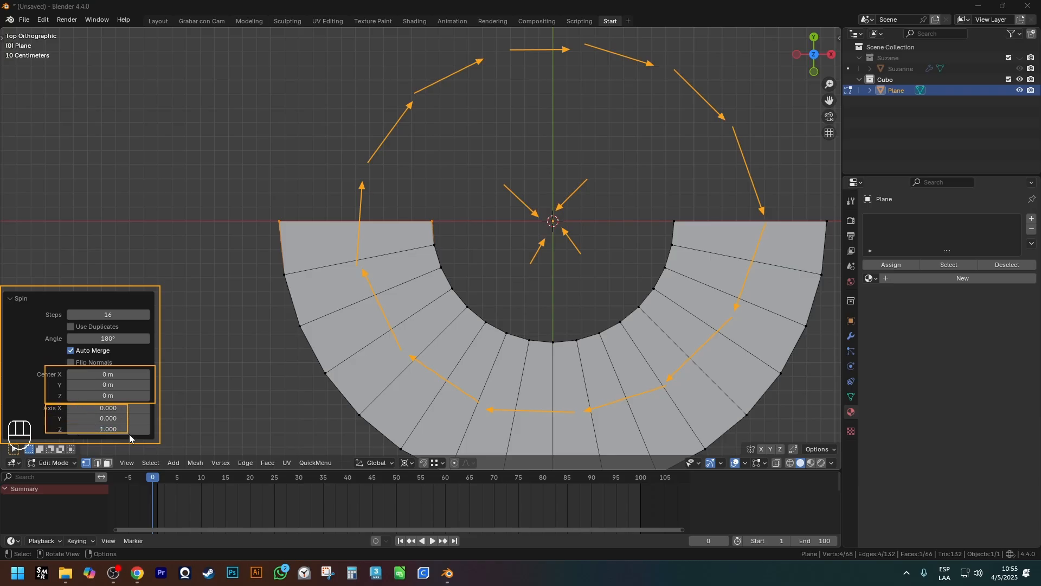
drag(129, 434, 154, 437)
scroll(687, 350, down, 3)
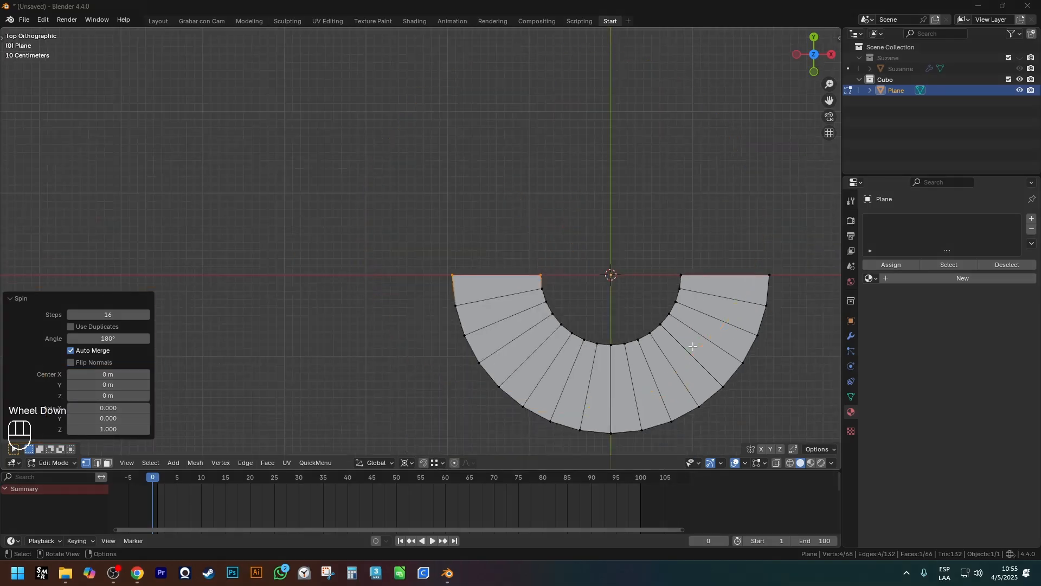
middle_drag(688, 350, 624, 55)
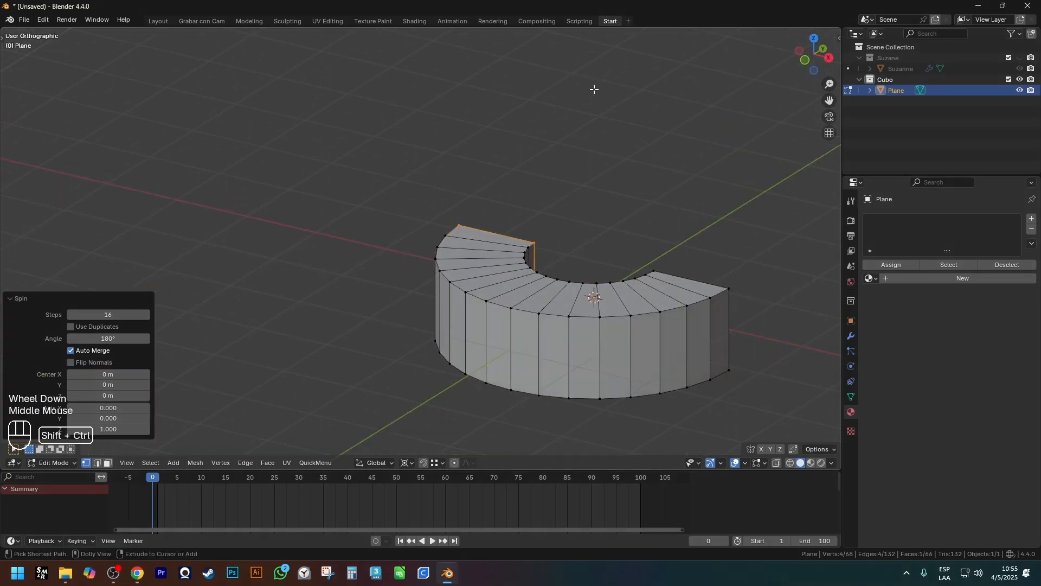
In wireframe, select the half ring's starting plane, invert the selection, and delete the rest of the geometry
drag(591, 83, 588, 441)
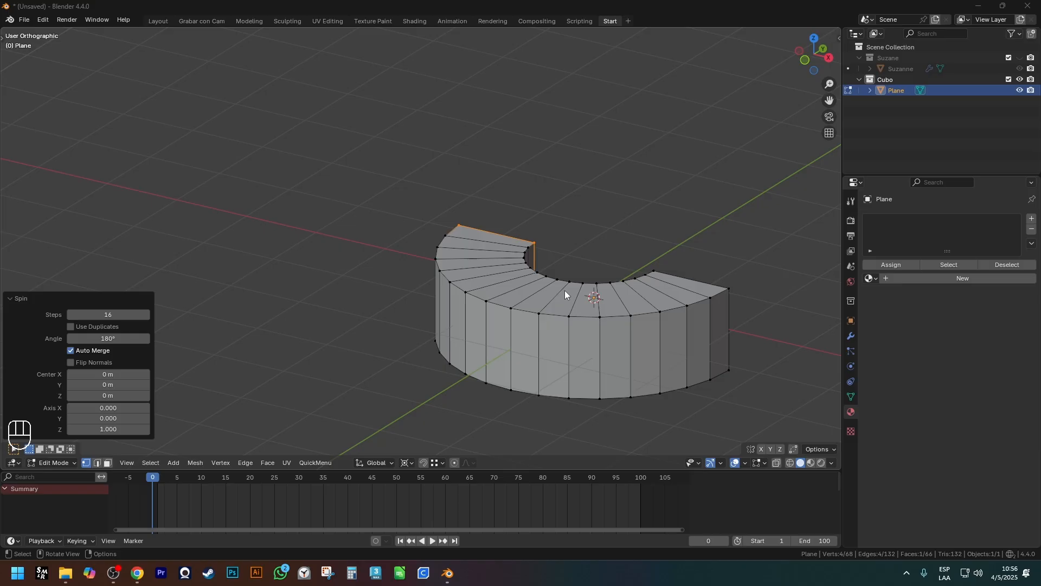
scroll(564, 290, down, 1)
middle_drag(565, 290, 532, 293)
key(KP_7)
key(z)
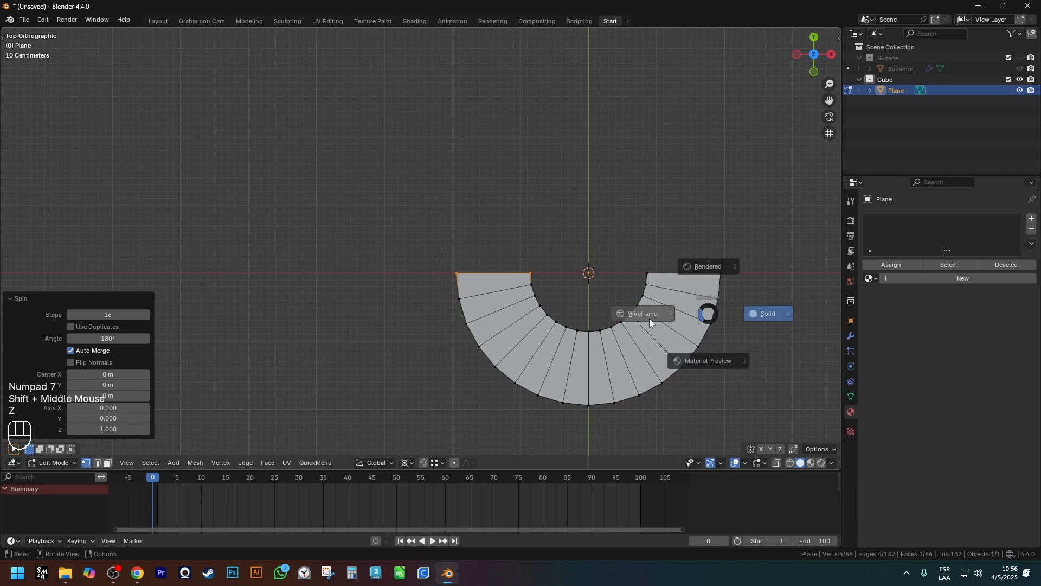
drag(602, 244, 766, 277)
key(ctrl+i)
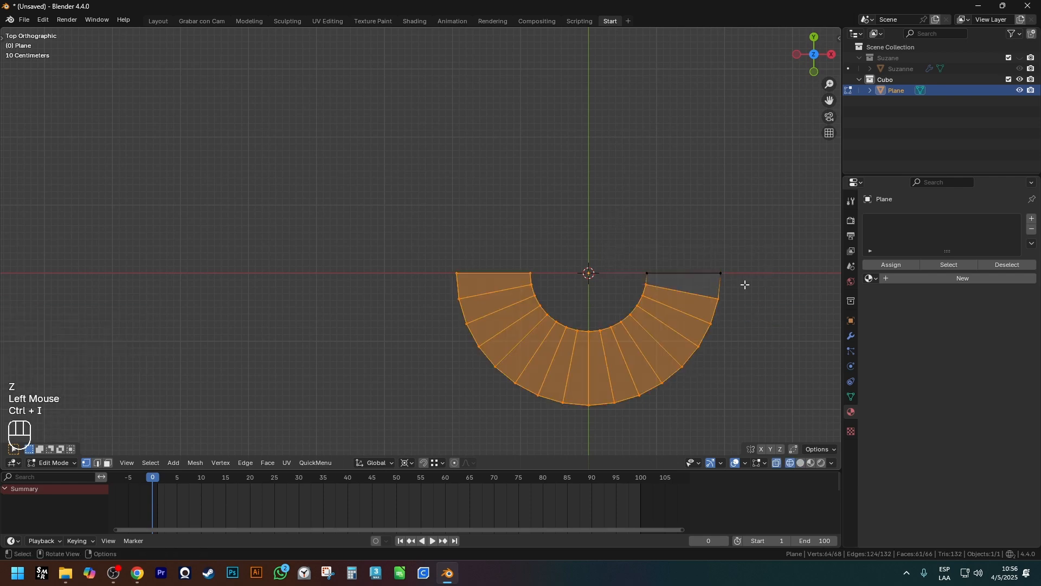
key(x)
key(z)
mouse_move(744, 274)
middle_down()
mouse_move(593, 232)
mouse_move(633, 230)
mouse_move(467, 239)
mouse_move(555, 251)
middle_up()
scroll(471, 273, up, 2)
Select the remaining plane's face and spin it 360° in 16 steps from an oblique view
key(3)
click(379, 281)
scroll(533, 310, down, 2)
shift+middle_drag(533, 310, 493, 283)
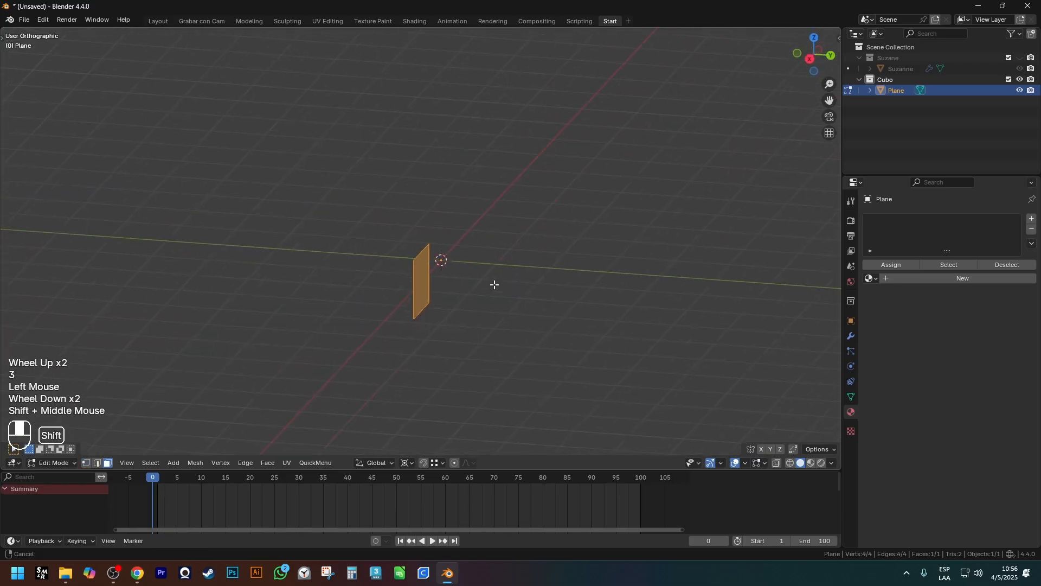
scroll(478, 276, up, 2)
key(alt+e)
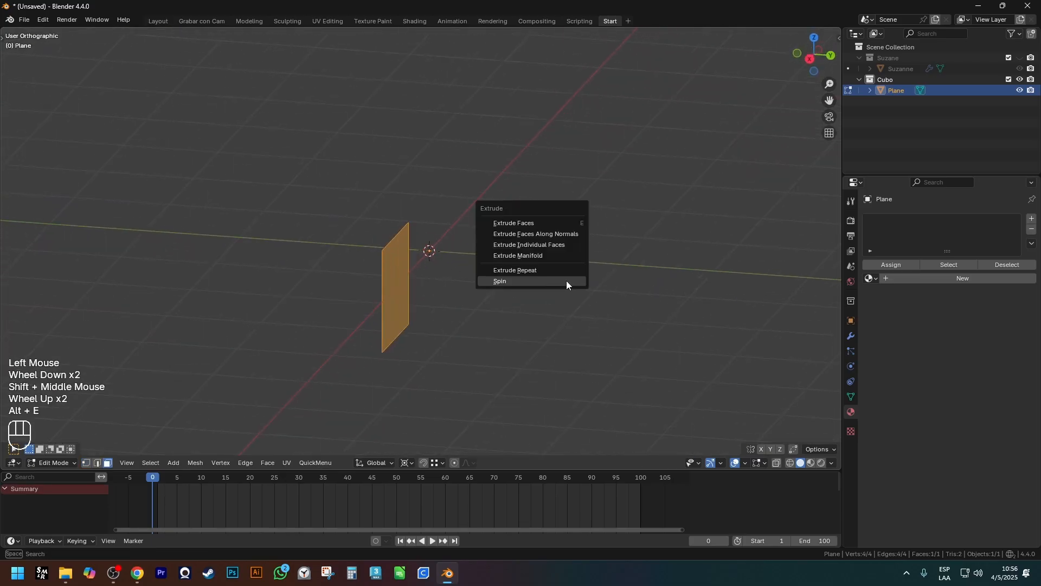
click(563, 281)
middle_drag(572, 304, 453, 208)
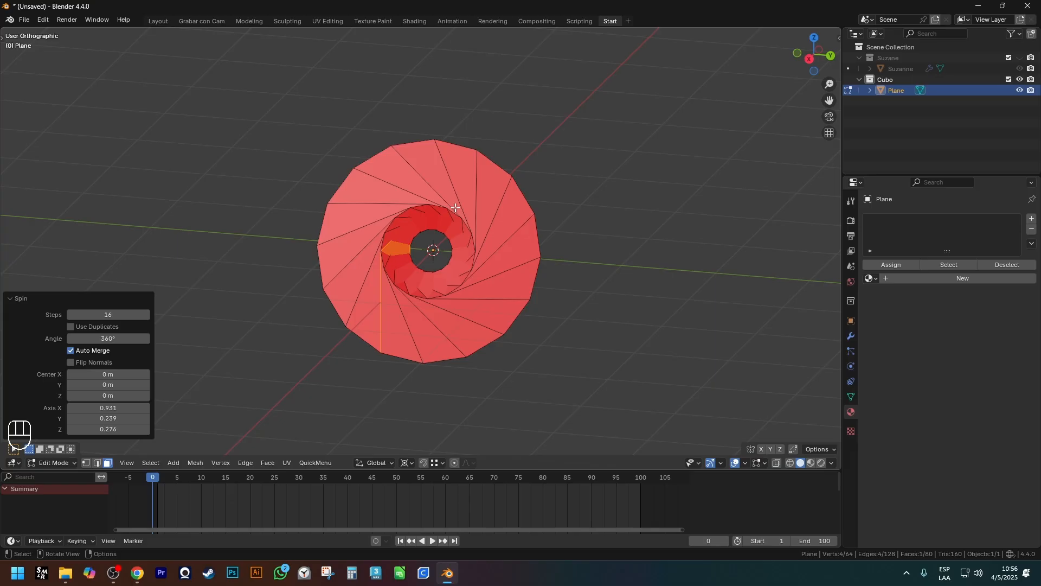
Inspect the skewed ring around the 3D cursor and undo the oblique-view spin
middle_drag(455, 208, 463, 250)
scroll(434, 249, up, 2)
key(ctrl+shift+a)
drag(473, 234, 510, 264)
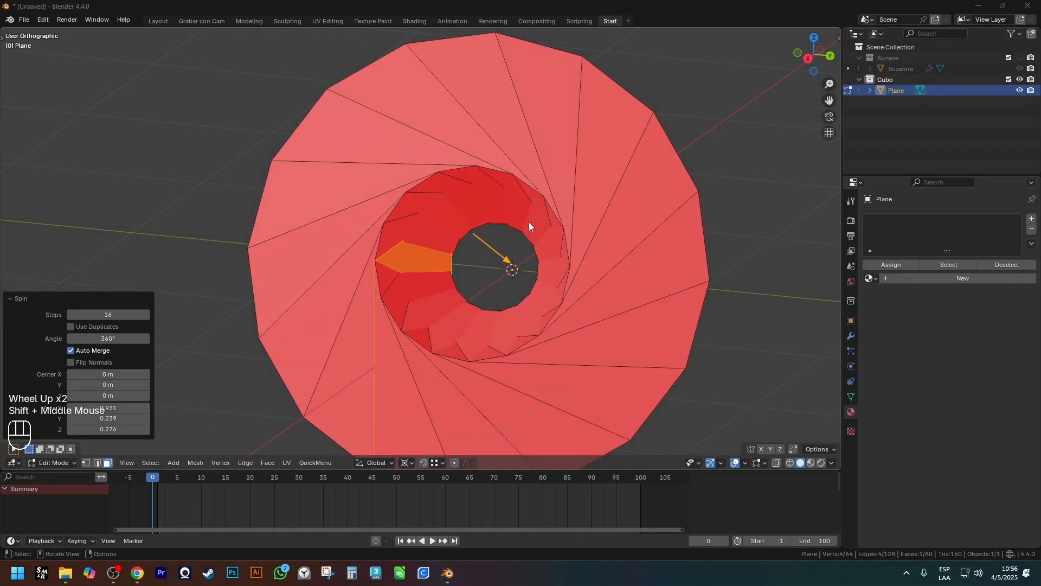
drag(573, 273, 524, 271)
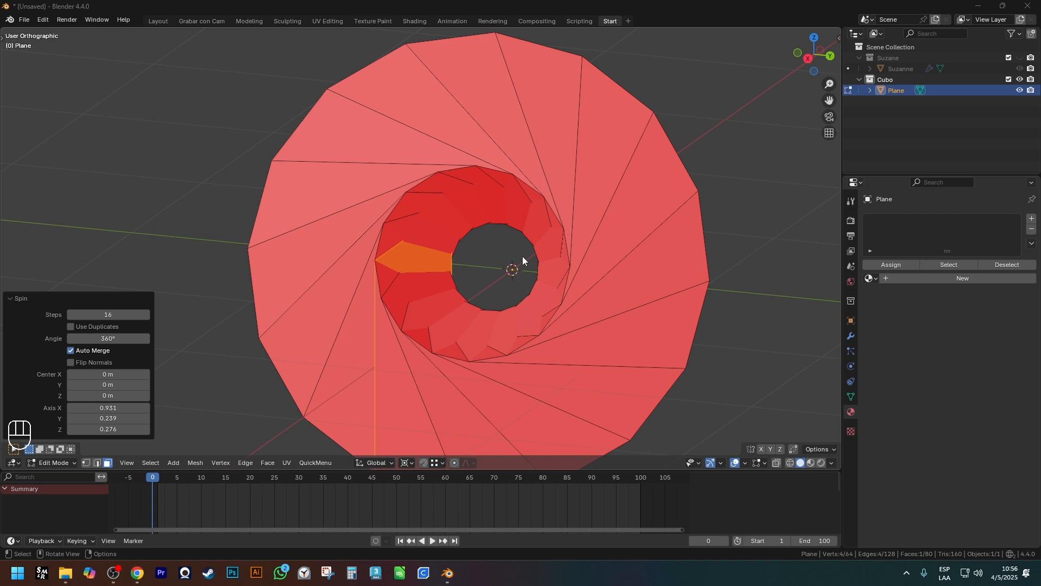
middle_drag(522, 256, 406, 245)
key(ctrl+z)
scroll(562, 265, down, 2)
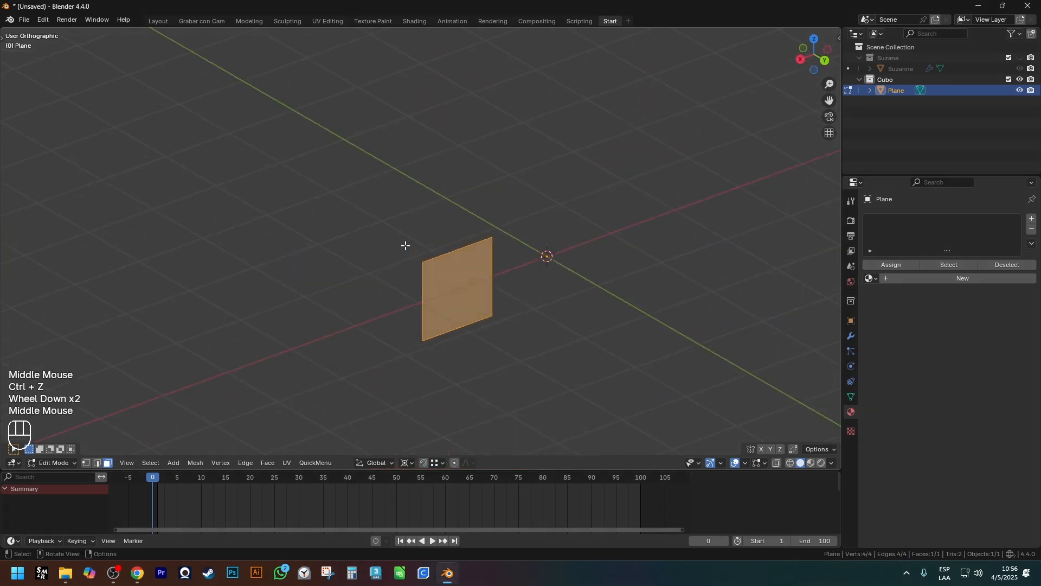
Move the plane up about 0.82 m along the Z axis, above the 3D cursor
key(KP_7)
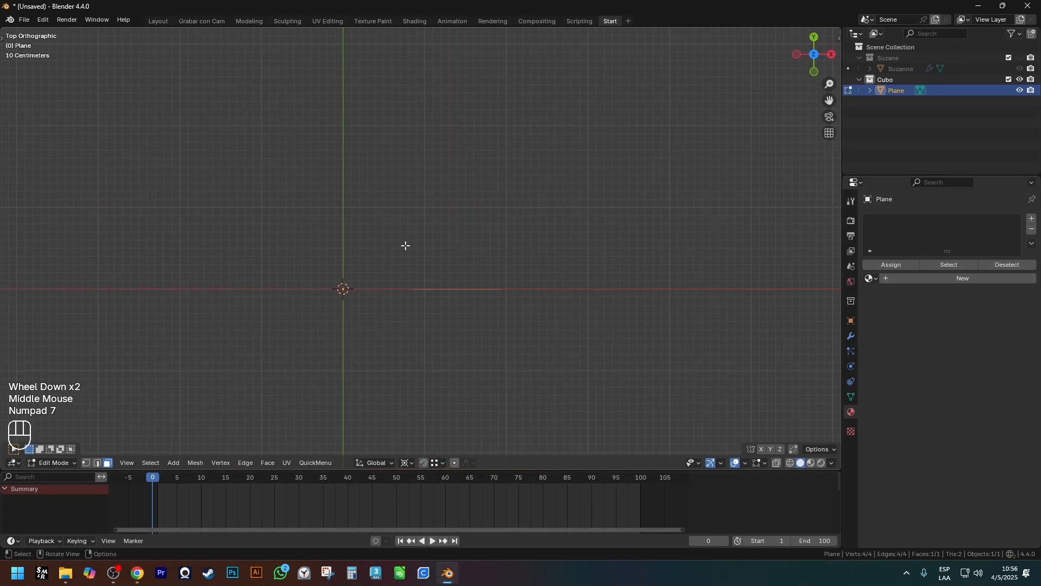
scroll(659, 319, down, 1)
middle_drag(659, 319, 598, 196)
middle_drag(650, 324, 658, 360)
shift+middle_drag(657, 360, 591, 323)
key(g)
key(z)
click(659, 329)
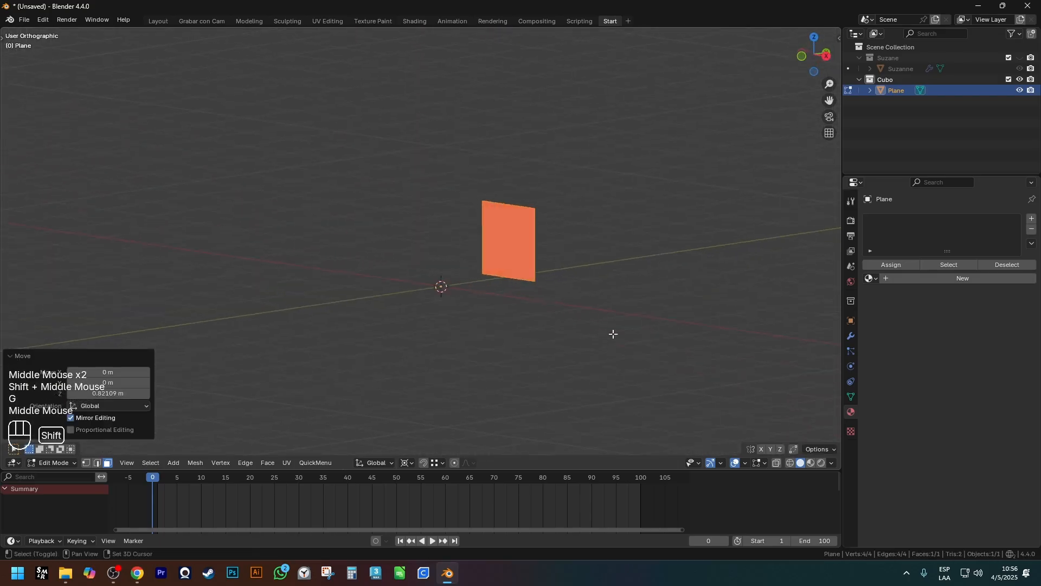
middle_drag(533, 306, 503, 293)
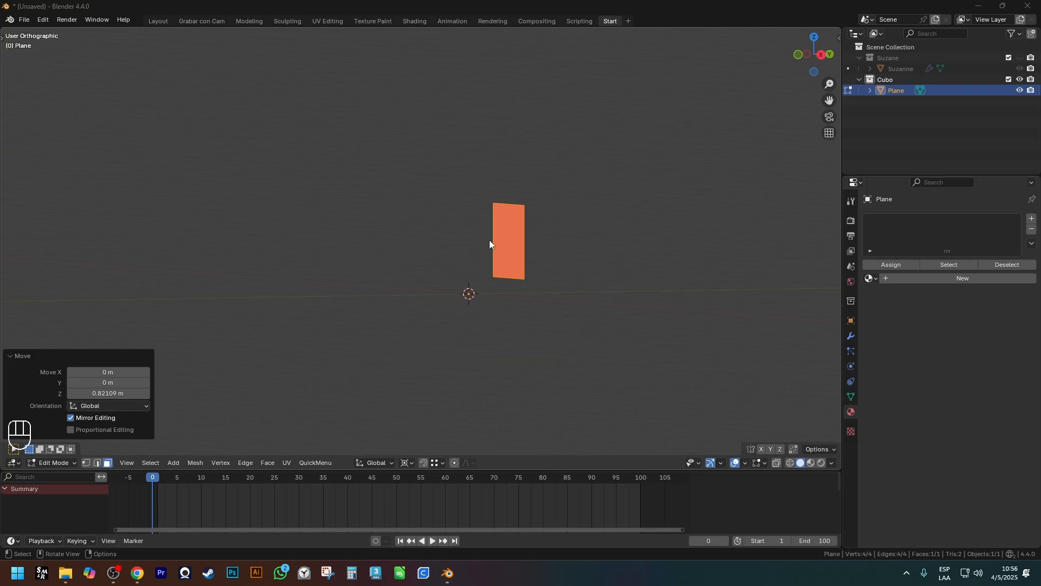
Spin the raised plane 360° around the X axis in 16 steps, using the right orthographic view
middle_drag(493, 242, 520, 348)
scroll(552, 302, up, 1)
key(KP_6)
key(KP_3)
key(alt+e)
click(540, 260)
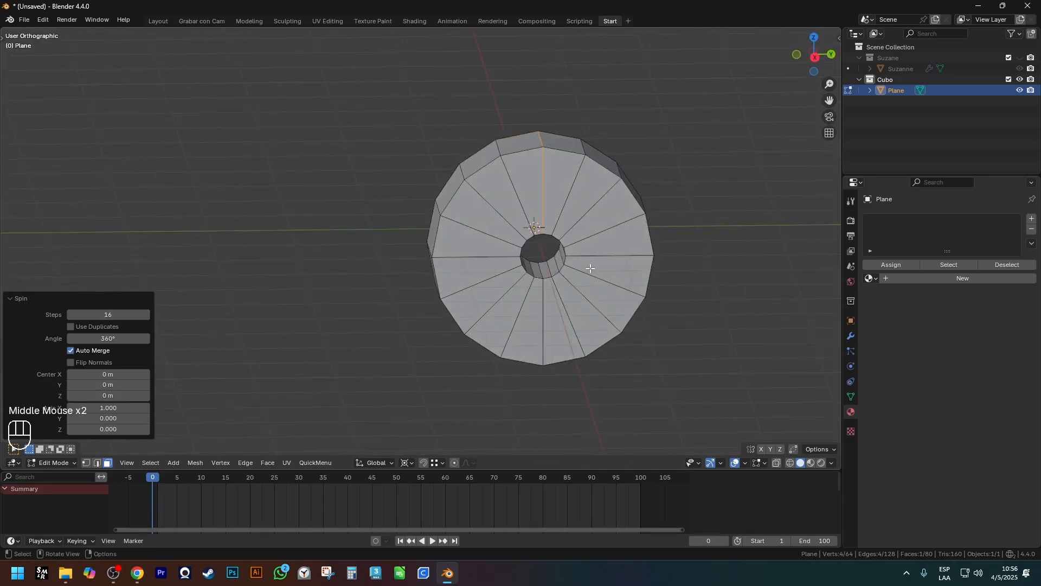
Show the spun ring in wireframe and add its internal dividing faces to the face selection
key(z)
middle_drag(590, 267, 577, 258)
scroll(573, 188, up, 2)
key(3)
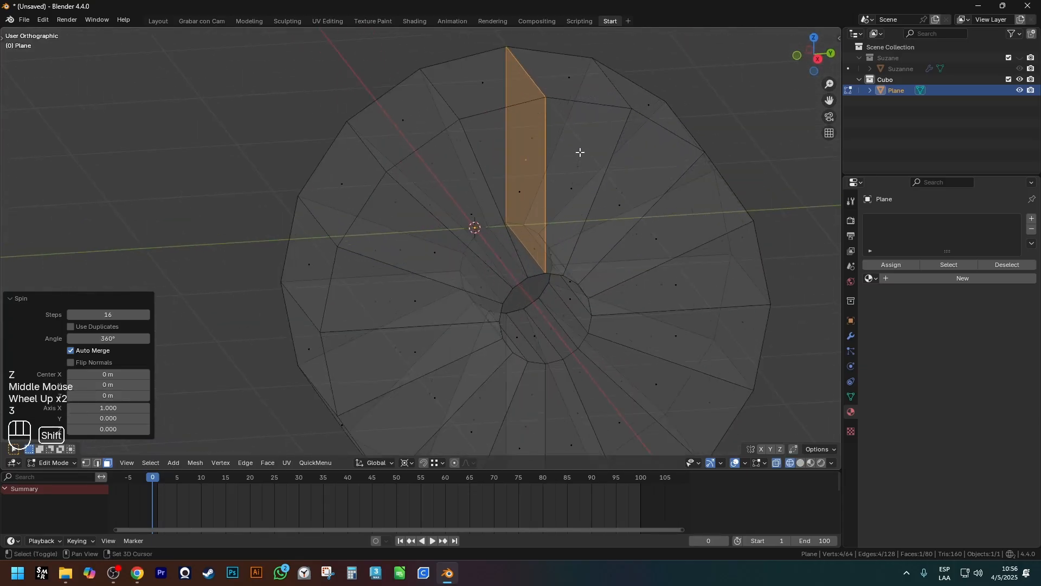
shift+click(580, 163)
key(ctrl+z)
shift+click(608, 202)
shift+click(584, 160)
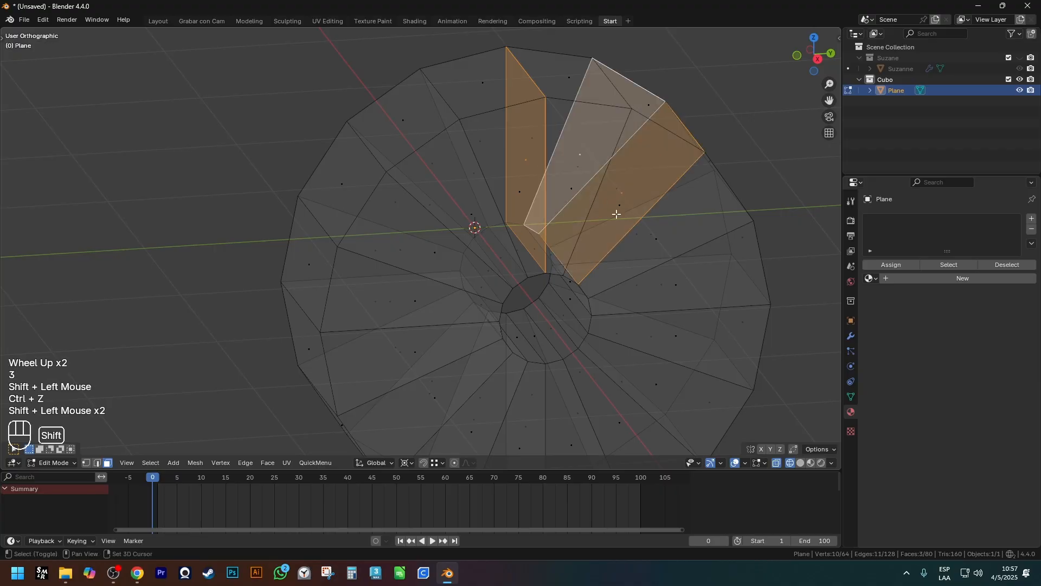
Correct the face selection so that it covers four internal dividing faces of the ring
shift+middle_drag(616, 214, 589, 169)
key(ctrl+z)
shift+click(578, 152)
middle_drag(590, 169, 664, 210)
key(ctrl+z)
shift+click(643, 179)
key(ctrl+z)
shift+click(653, 200)
shift+click(702, 258)
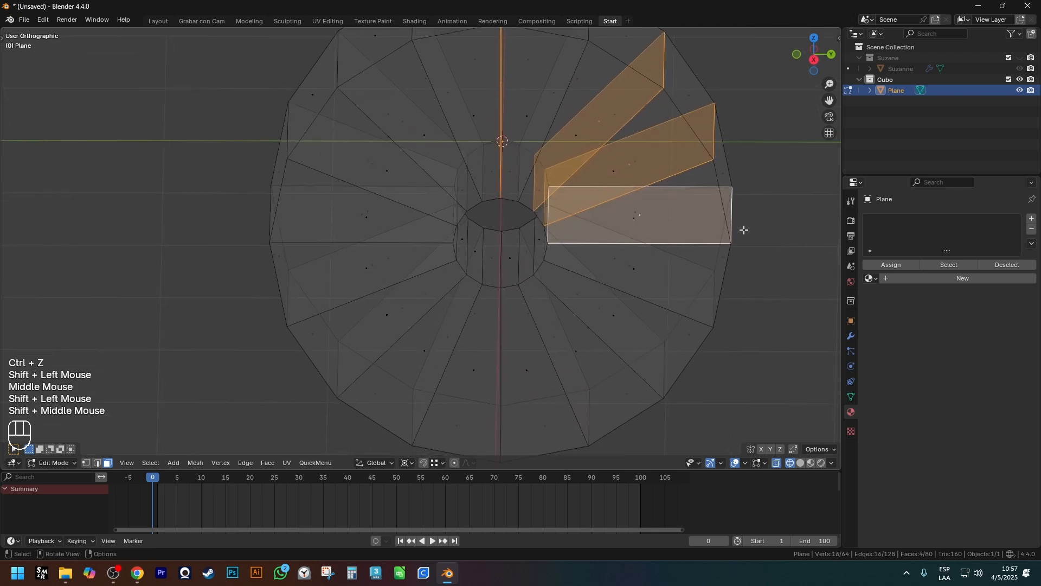
Return the ring to solid shading and deselect all of its faces in Edit Mode
key(Tab)
key(z)
scroll(759, 220, down, 1)
middle_drag(758, 216, 722, 187)
scroll(709, 152, down, 1)
shift+middle_drag(707, 146, 675, 157)
key(Tab)
scroll(730, 193, down, 1)
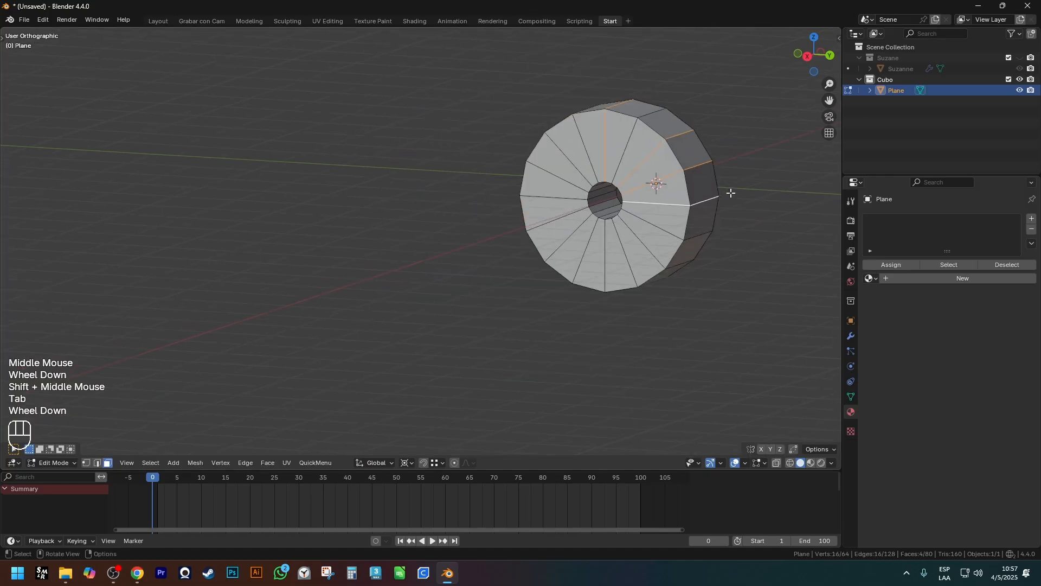
key(a)
key(a)
mouse_move(730, 193)
middle_down()
mouse_move(708, 204)
mouse_move(695, 233)
mouse_move(605, 236)
mouse_move(664, 222)
mouse_move(692, 268)
middle_up()
Apply a level 2 subdivision surface to the ring in Object Mode
key(Tab)
key(ctrl+shift+q)
key(ctrl+1)
key(ctrl+2)
key(ctrl+2)
scroll(631, 239, up, 2)
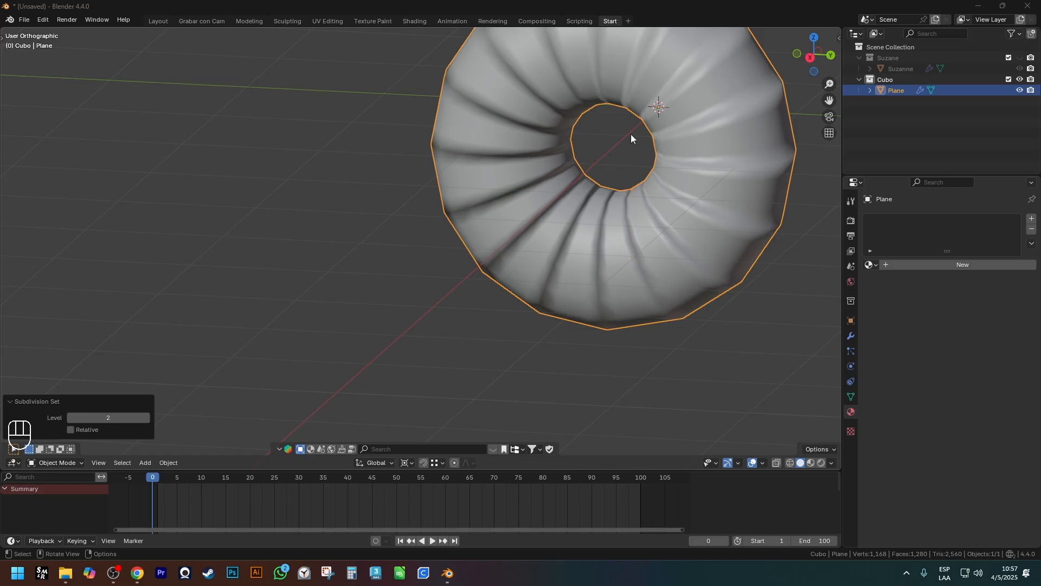
Examine the radial creases across the surface of the subdivided ring
drag(637, 265, 659, 292)
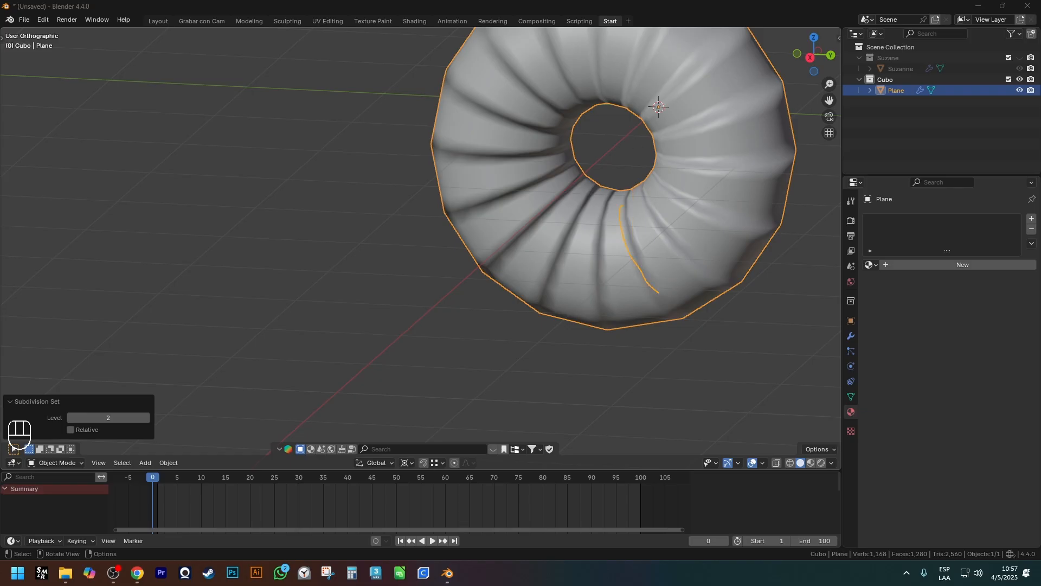
drag(638, 193, 690, 253)
drag(708, 165, 762, 165)
drag(721, 116, 770, 96)
scroll(622, 67, down, 2)
middle_drag(622, 67, 717, 138)
In wireframe face selection, select one internal dividing face of the ring and delete it
key(Tab)
key(3)
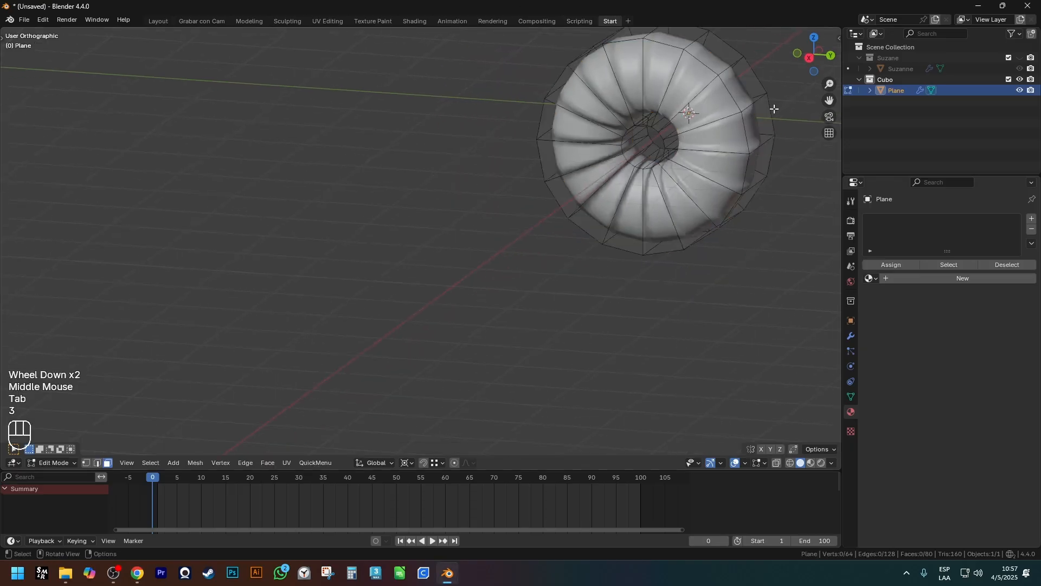
key(z)
scroll(693, 86, up, 1)
key(3)
click(693, 85)
click(693, 86)
key(x)
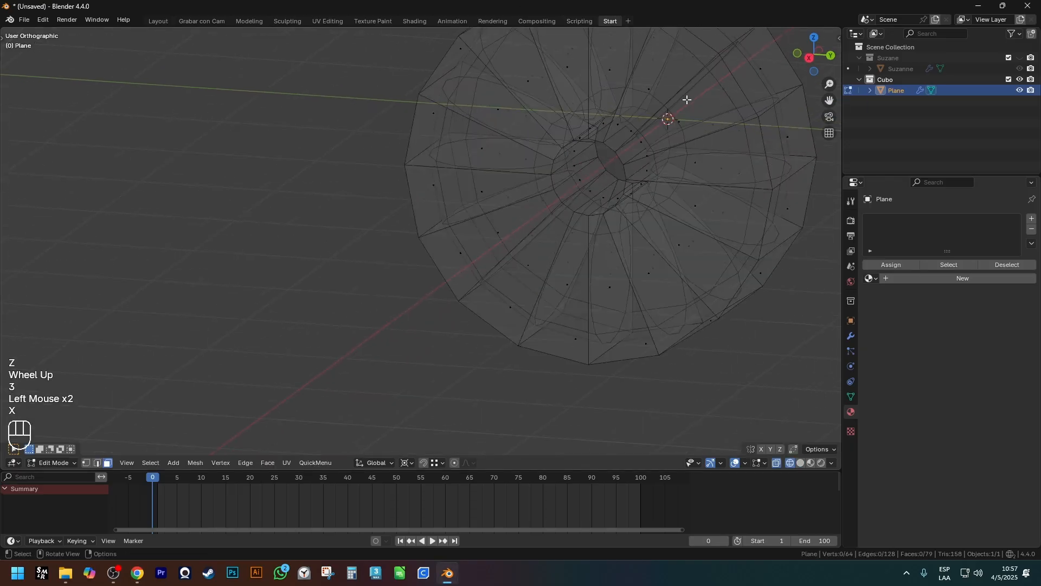
Return to solid shading in Object Mode and inspect the area around the removed internal face
key(z)
key(Tab)
shift+middle_drag(750, 127, 733, 157)
drag(736, 86, 622, 178)
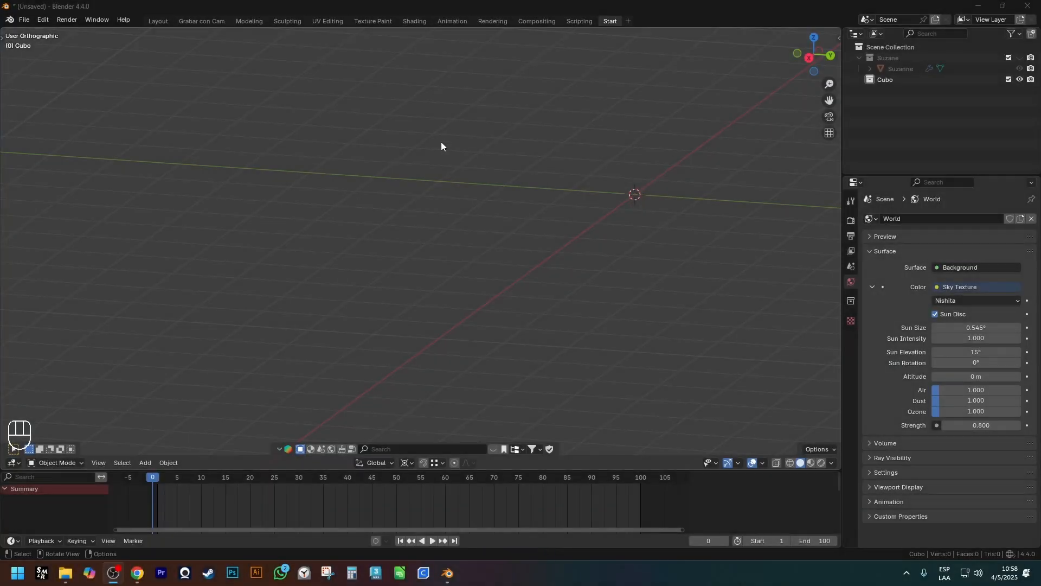
Add a cube mesh at the 3D cursor in the emptied scene
middle_drag(441, 143, 556, 179)
scroll(642, 210, up, 2)
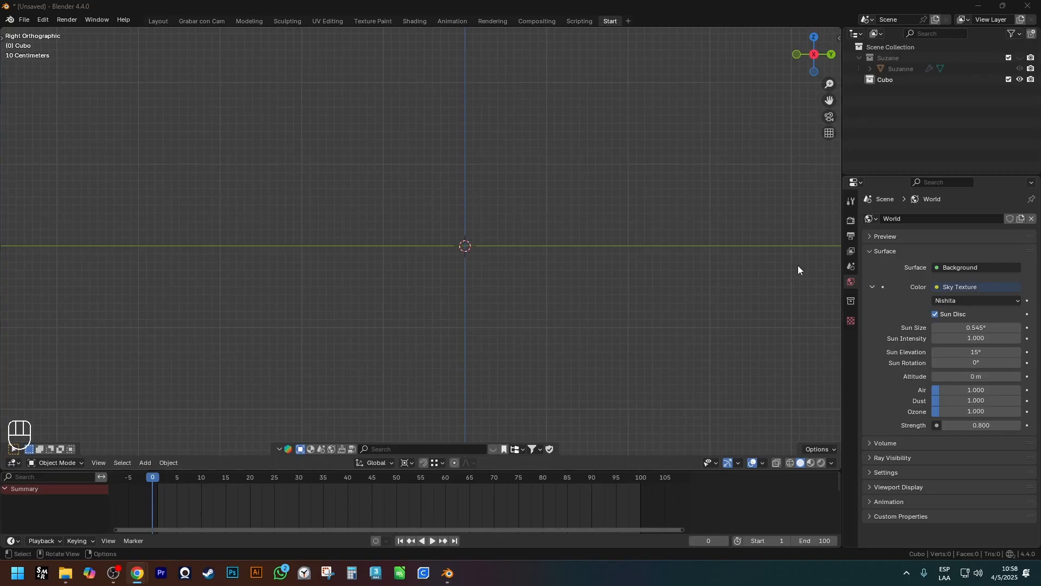
scroll(619, 274, down, 2)
middle_drag(619, 275, 559, 282)
key(shift+a)
mouse_move(558, 281)
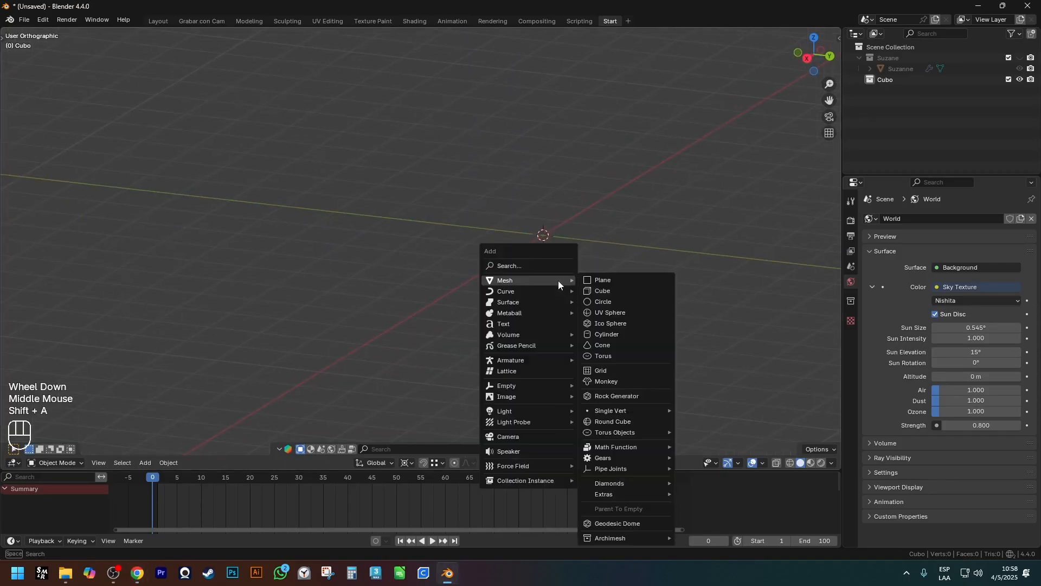
click(614, 291)
Delete the cube's top face in Edit Mode to leave the box open
key(Tab)
key(3)
click(550, 202)
key(x)
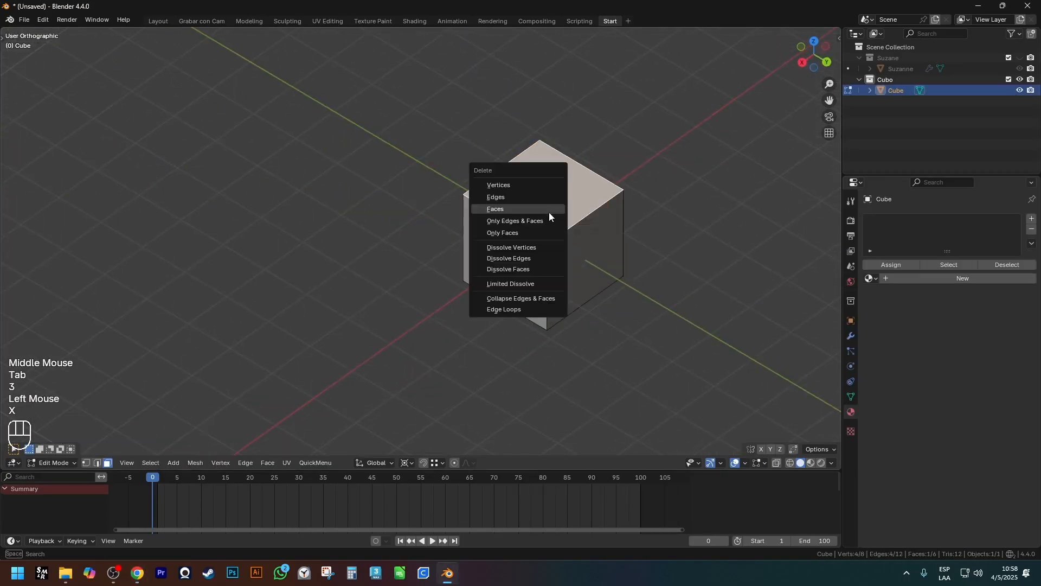
click(549, 213)
shift+scroll(583, 203, down, 1)
mouse_move(565, 217)
middle_down()
mouse_move(582, 203)
mouse_move(574, 230)
middle_up()
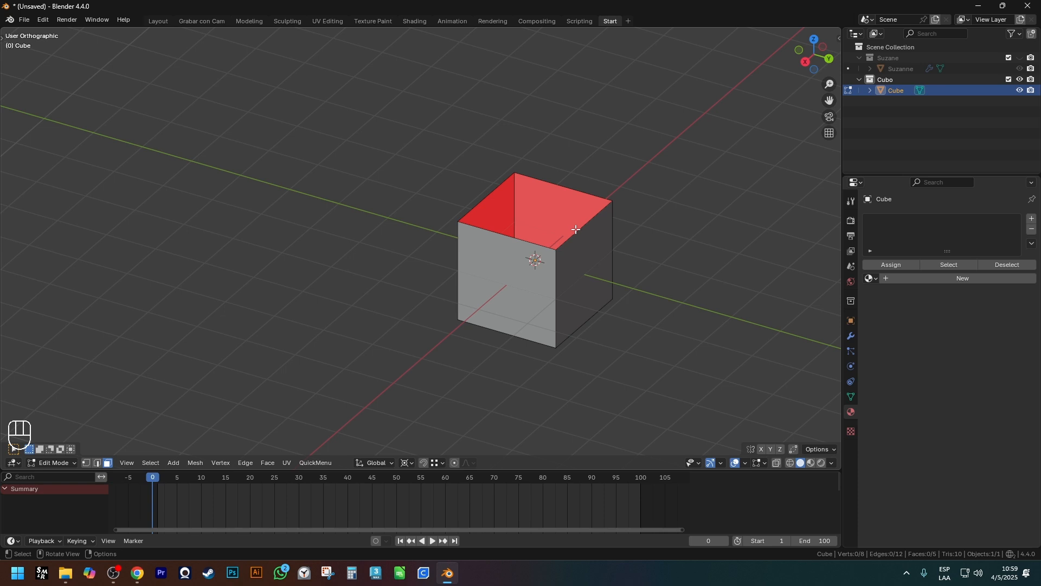
Select the edge loop around the cube's open top and fill it with a face
middle_drag(575, 229, 623, 230)
key(2)
alt+click(588, 231)
alt+click(583, 178)
key(f)
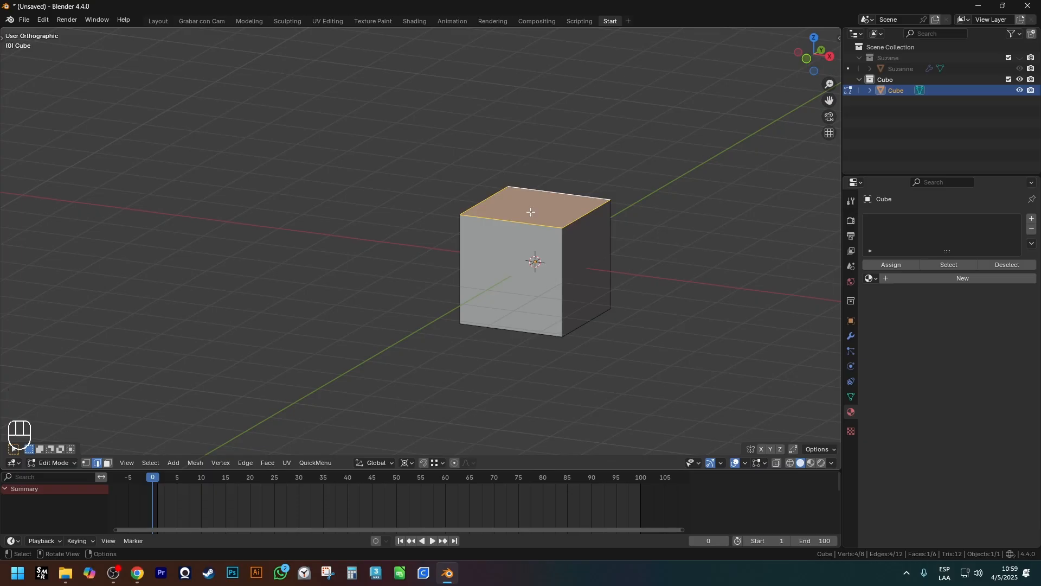
Delete the filled top face to reopen the cube
key(x)
click(533, 230)
middle_drag(609, 243, 549, 247)
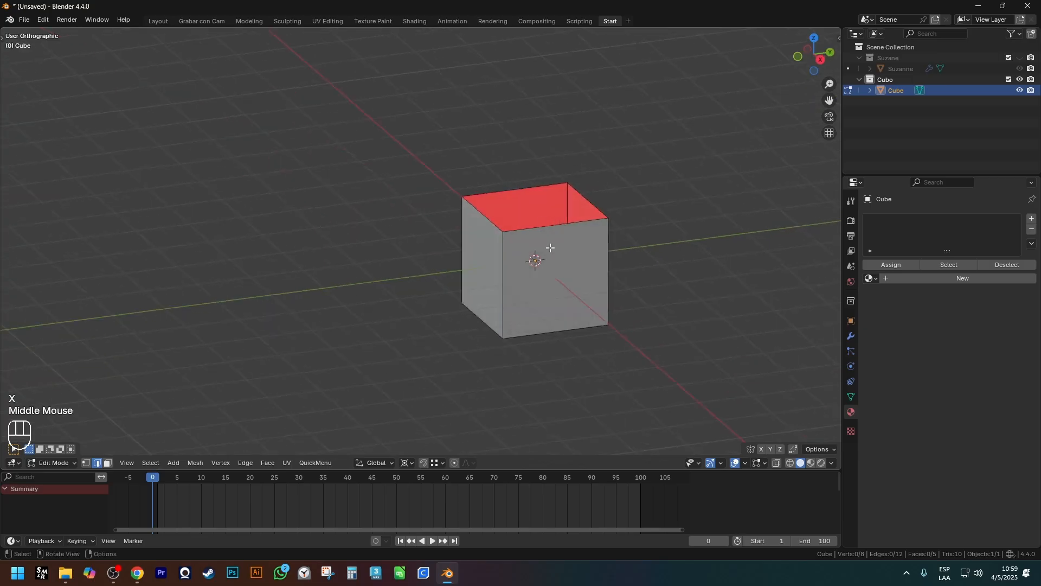
Select the top rim's edge loop, fill the opening with a face, and undo the fill
click(522, 187)
middle_drag(522, 187, 585, 169)
alt+click(587, 178)
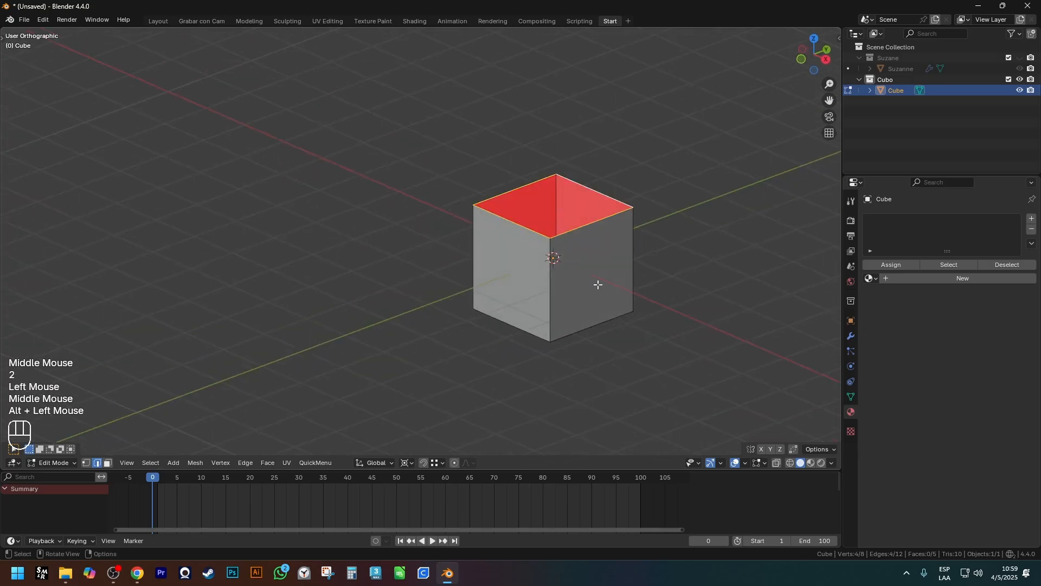
middle_drag(597, 284, 516, 200)
key(f)
key(ctrl+z)
key(2)
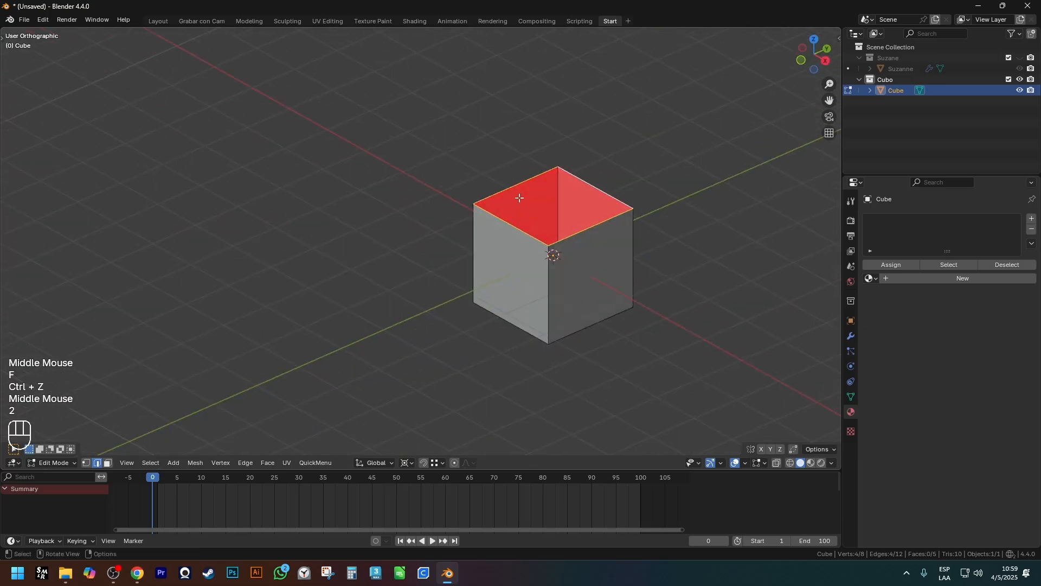
Select two opposite edges of the top opening and fill a face between them
click(522, 199)
shift+click(588, 227)
middle_drag(621, 306, 537, 229)
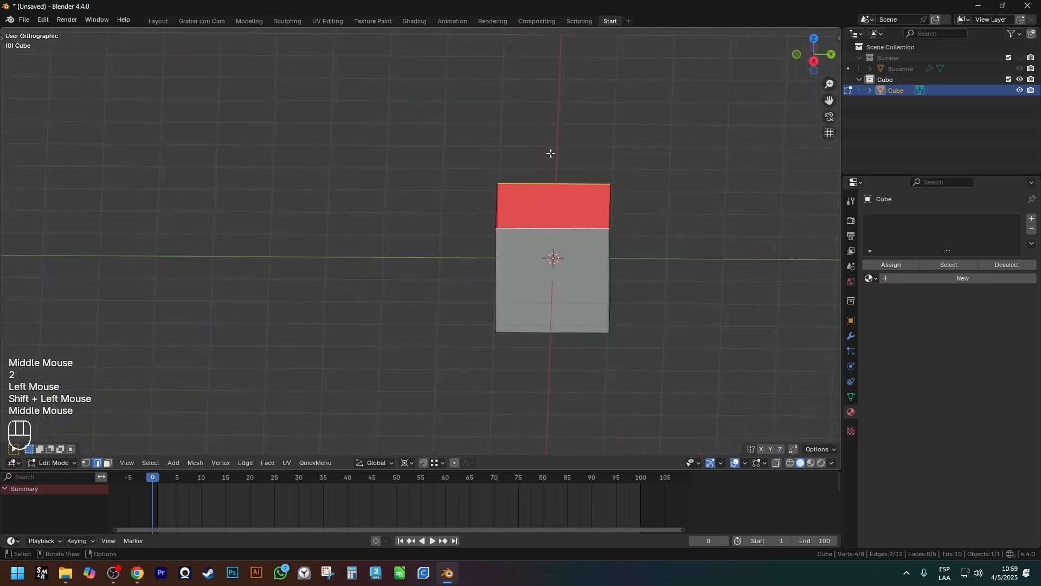
middle_drag(552, 153, 625, 179)
key(f)
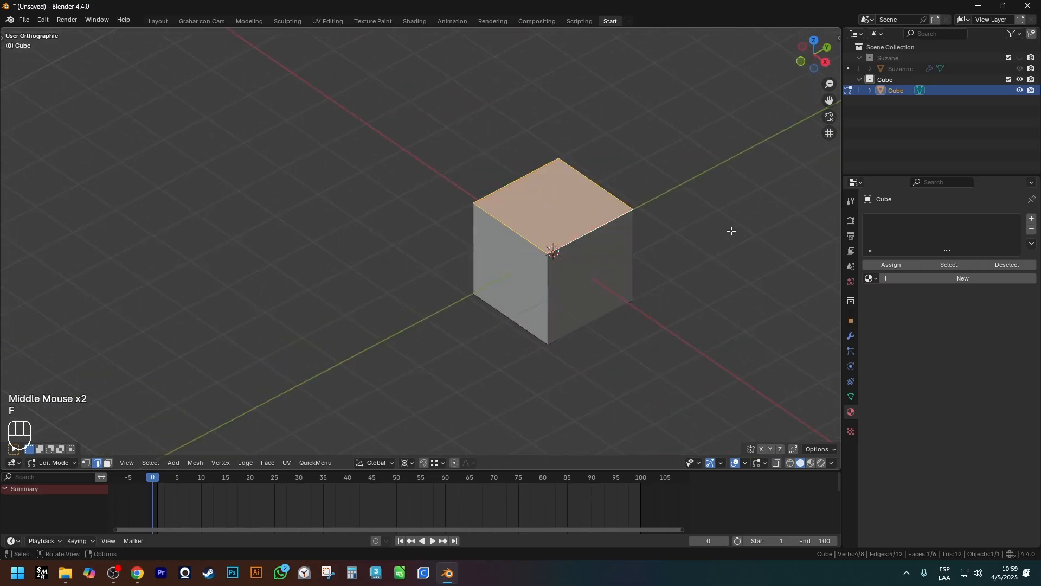
Undo the face fill between the two opposite top edges
key(2)
click(604, 177)
key(ctrl+z)
key(ctrl+z)
middle_drag(604, 177, 601, 263)
Select two adjacent edges of the top opening and fill a face from them
key(2)
click(642, 234)
click(605, 211)
shift+click(597, 189)
scroll(627, 195, up, 2)
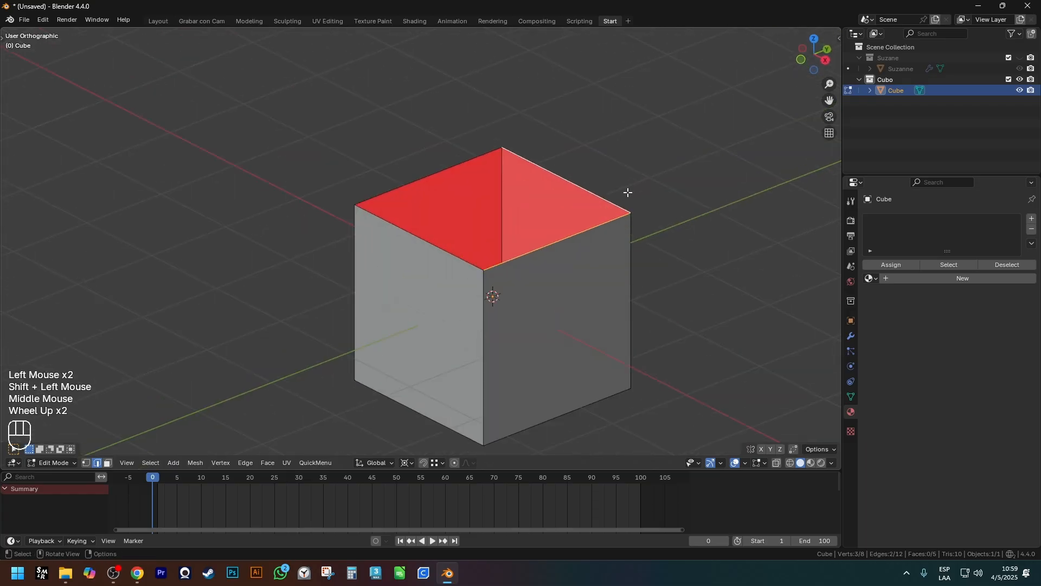
key(f)
Inspect the triangular face between the adjacent edges and undo its fill
middle_drag(544, 221, 587, 215)
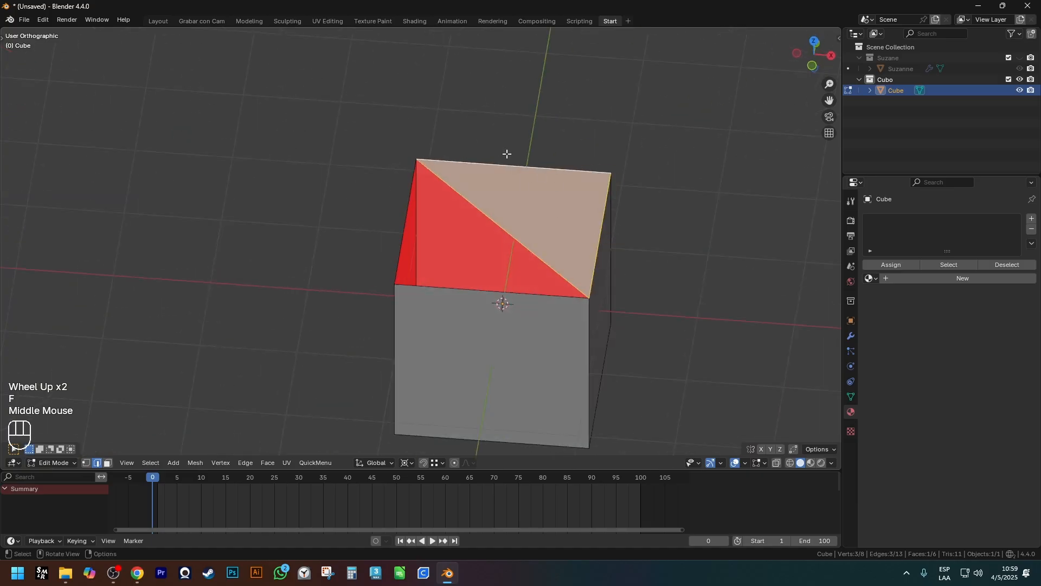
middle_drag(681, 304, 555, 281)
key(ctrl+z)
Fill a face between two opposite edges of the cube's top opening and delete that face
click(464, 226)
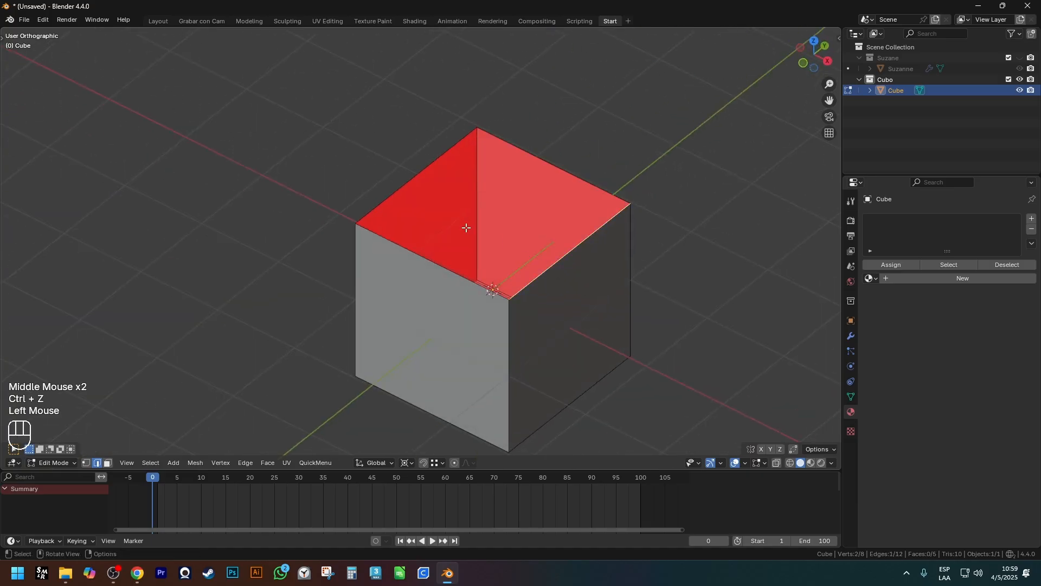
shift+click(518, 230)
middle_drag(518, 230, 485, 215)
key(f)
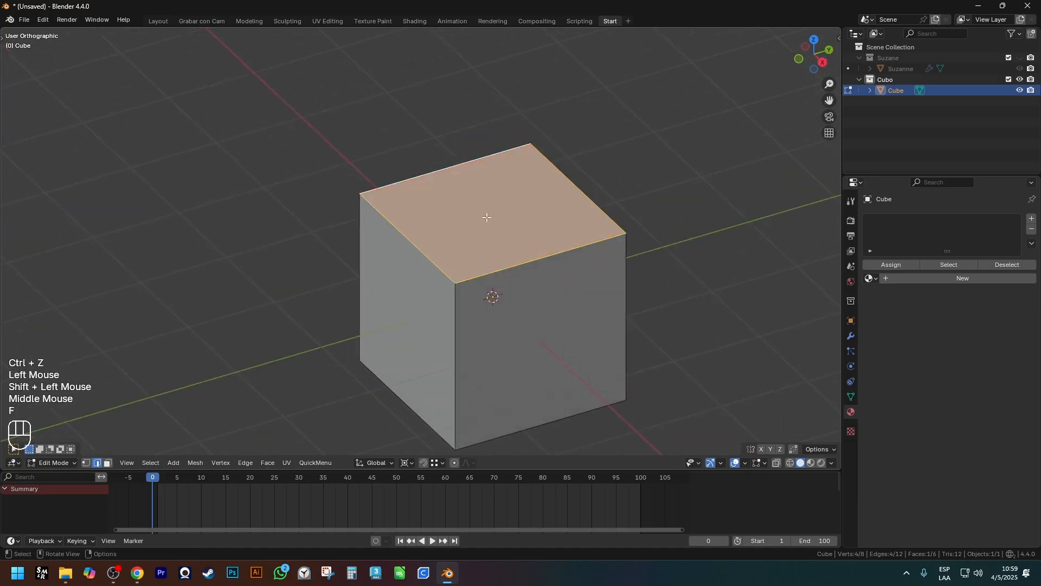
key(x)
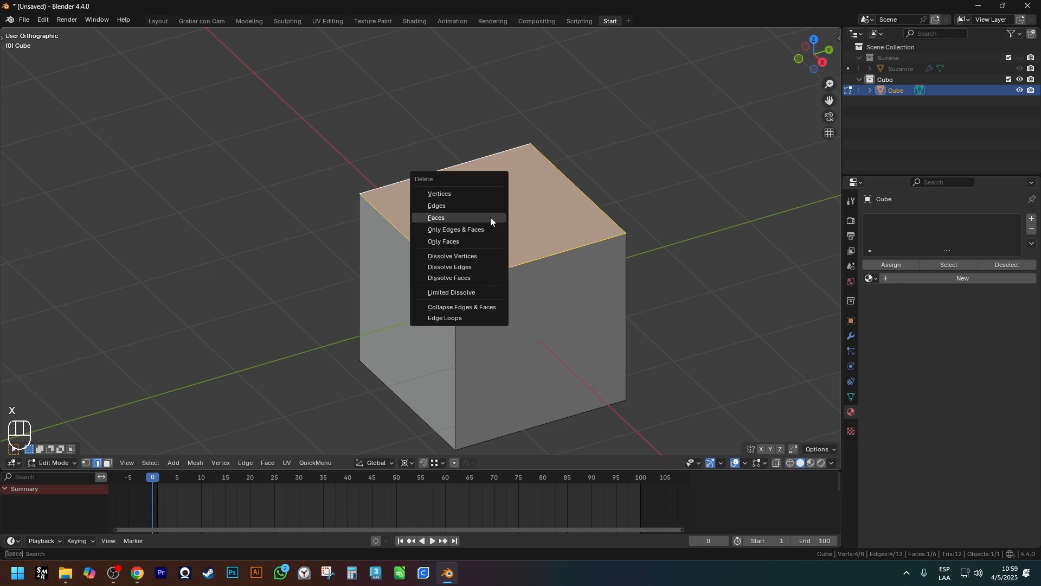
click(490, 219)
Add four evenly spaced vertical loop cuts across each of the two pairs of opposite cube sides
key(ctrl+r)
scroll(410, 261, up, 3)
click(410, 261)
right_click(409, 261)
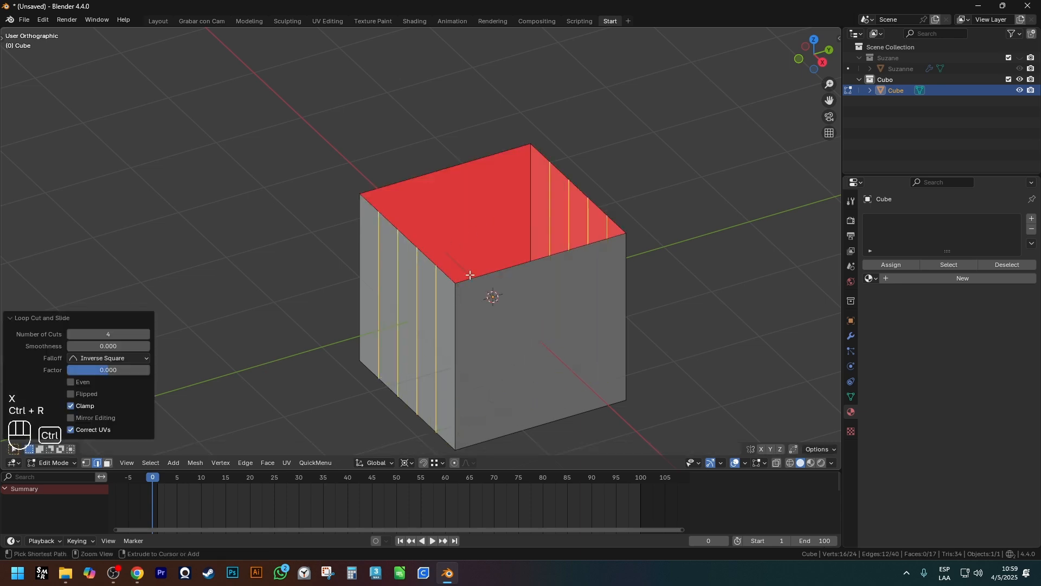
key(ctrl+r)
scroll(511, 277, up, 3)
click(512, 276)
right_click(511, 277)
Select the subdivided top opening's edge loop, fill it with a single face, and switch to vertex selection
scroll(640, 328, down, 1)
middle_drag(635, 321, 595, 325)
key(2)
alt+click(504, 294)
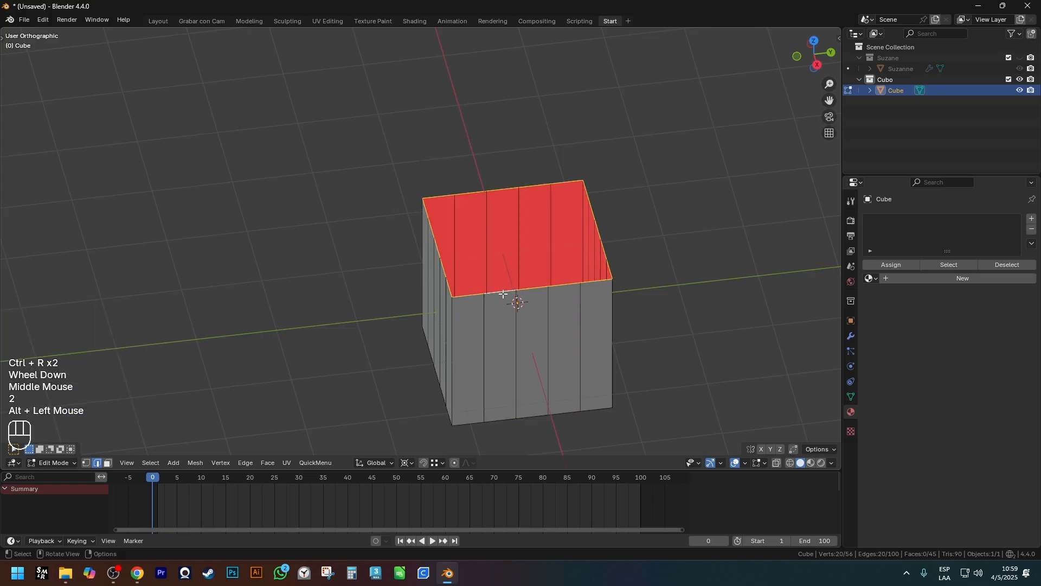
middle_drag(503, 294, 578, 318)
key(f)
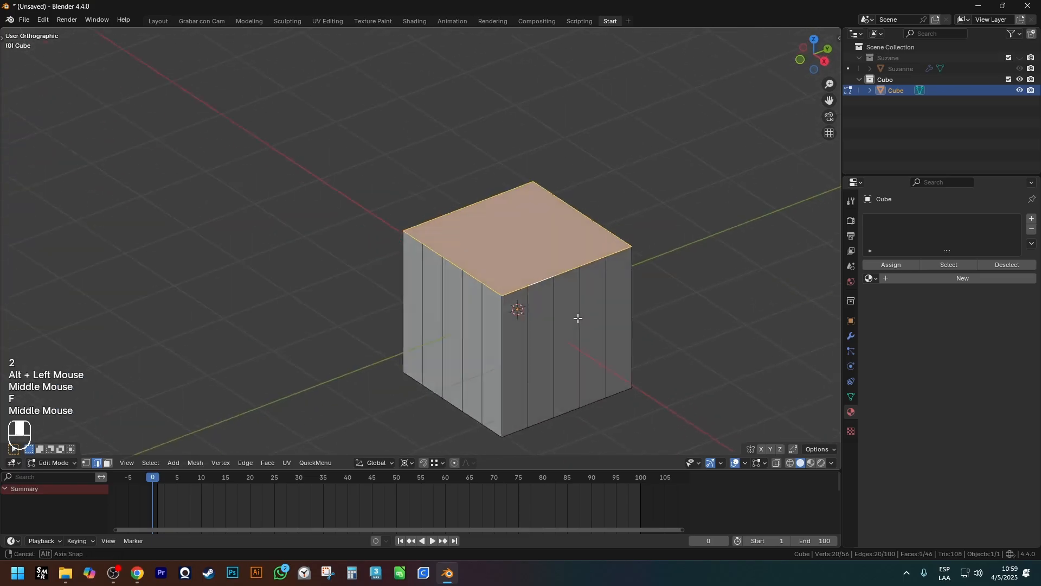
scroll(527, 202, up, 2)
shift+middle_drag(511, 353, 535, 316)
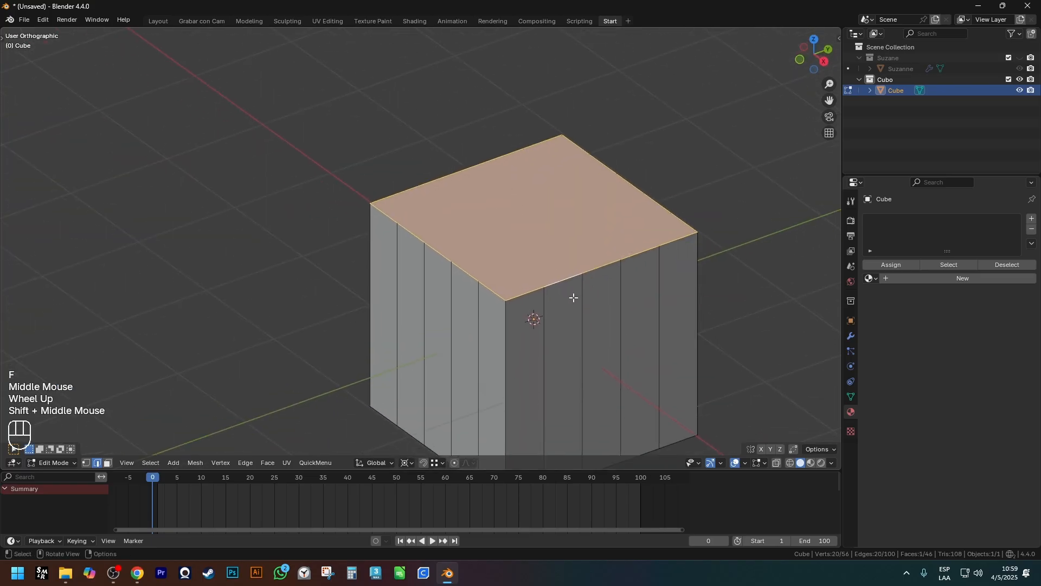
key(1)
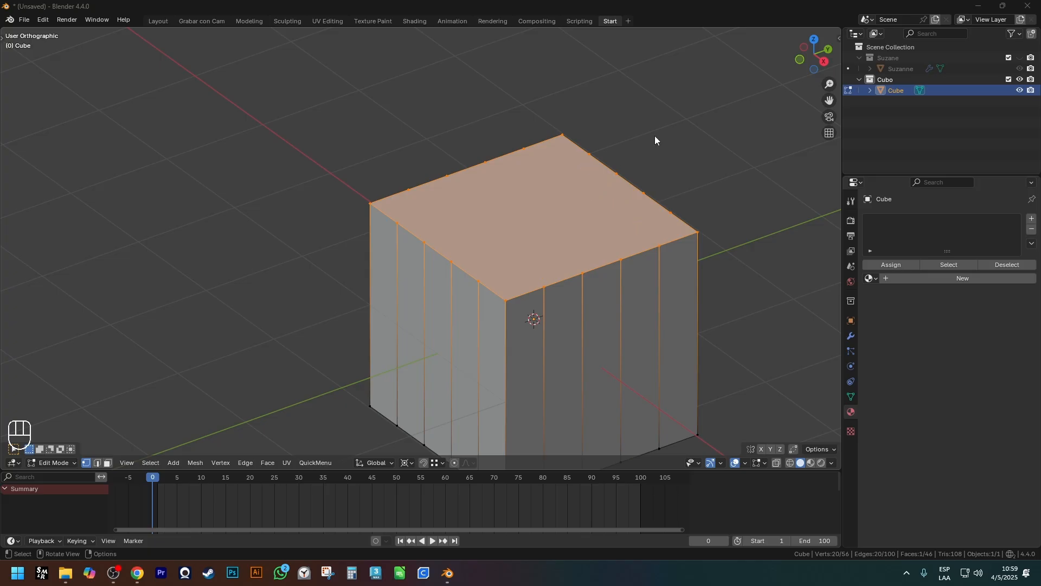
Preview the cube in Object Mode with level 2 subdivision and smooth shading, and undo both
scroll(626, 181, down, 1)
middle_drag(627, 181, 659, 220)
key(Tab)
key(ctrl+2)
key(ctrl+shift+q)
middle_drag(635, 259, 609, 318)
middle_drag(609, 277, 635, 231)
scroll(613, 245, up, 2)
key(ctrl+z)
key(ctrl+z)
Return to Edit Mode and delete the single face closing the cube's top
key(Tab)
scroll(592, 244, down, 1)
key(3)
key(x)
click(630, 240)
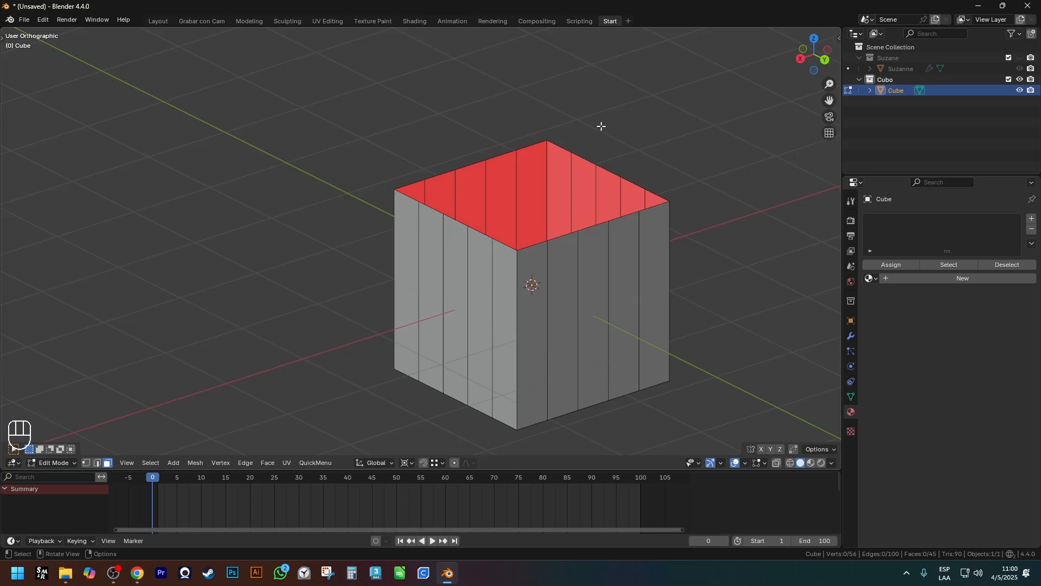
Select the top opening's edge loop and close it with Grid Fill
key(2)
middle_drag(637, 188, 571, 182)
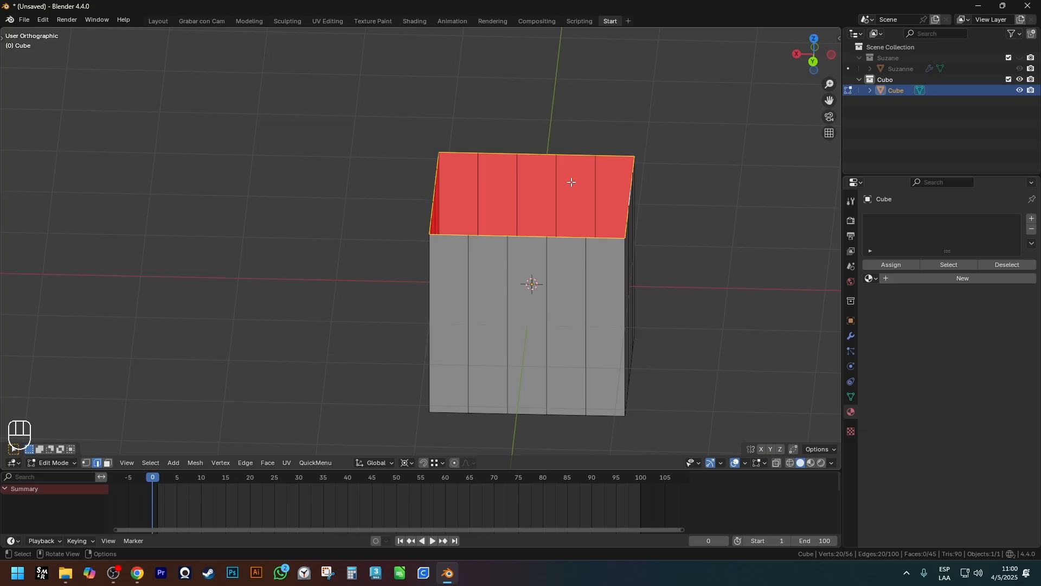
key(F3)
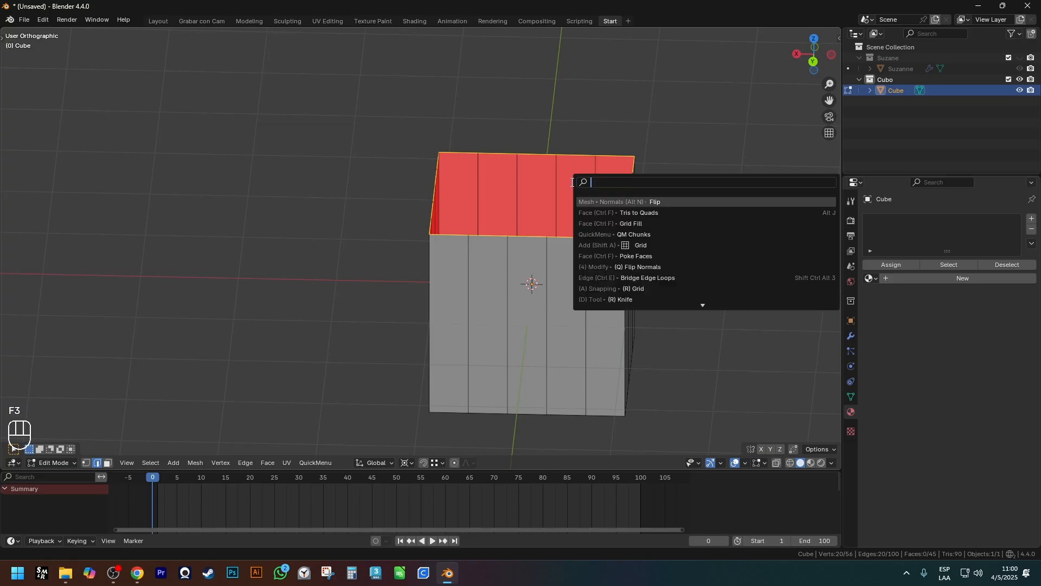
text(grid)
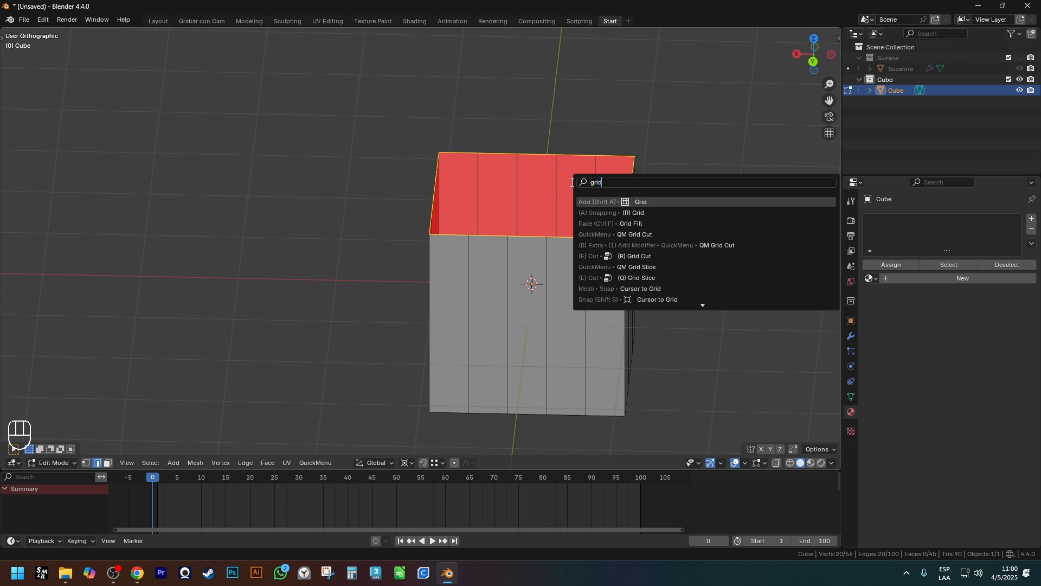
key(Down)
key(Down)
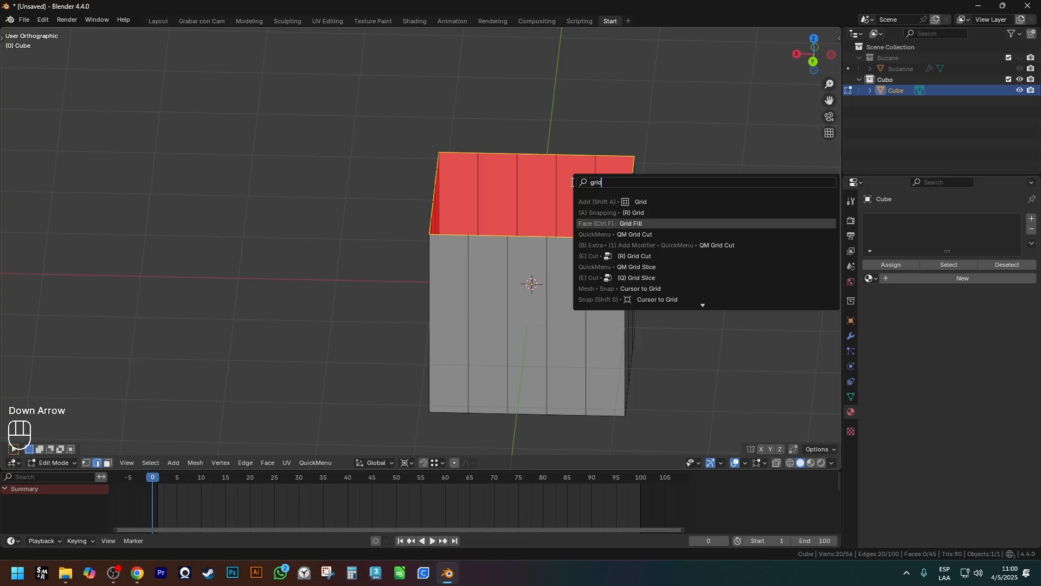
click(637, 223)
middle_drag(635, 223, 591, 225)
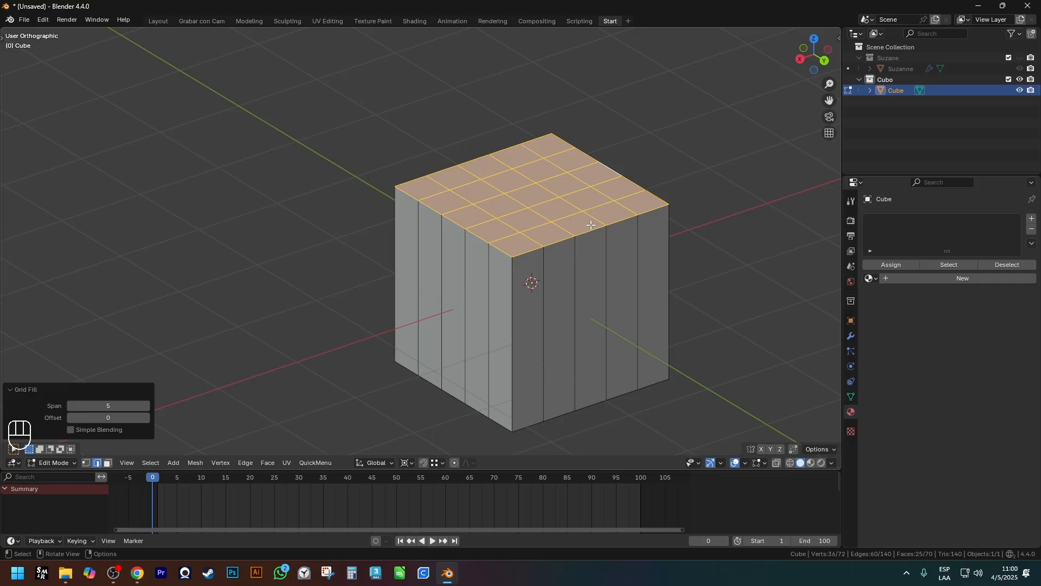
Examine the filled grid by selecting one of its inner edges and the centre face
middle_drag(584, 263, 564, 228)
key(2)
click(515, 195)
key(3)
click(529, 195)
Preview the grid-filled cube in Object Mode with level 3 subdivision and smooth shading, and undo both
key(Tab)
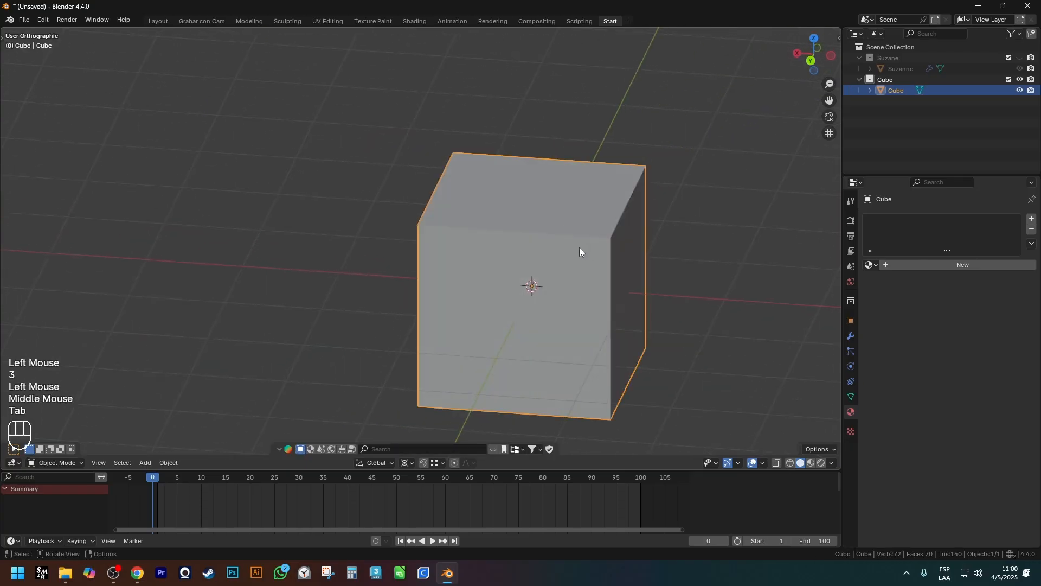
key(ctrl+2)
key(ctrl+3)
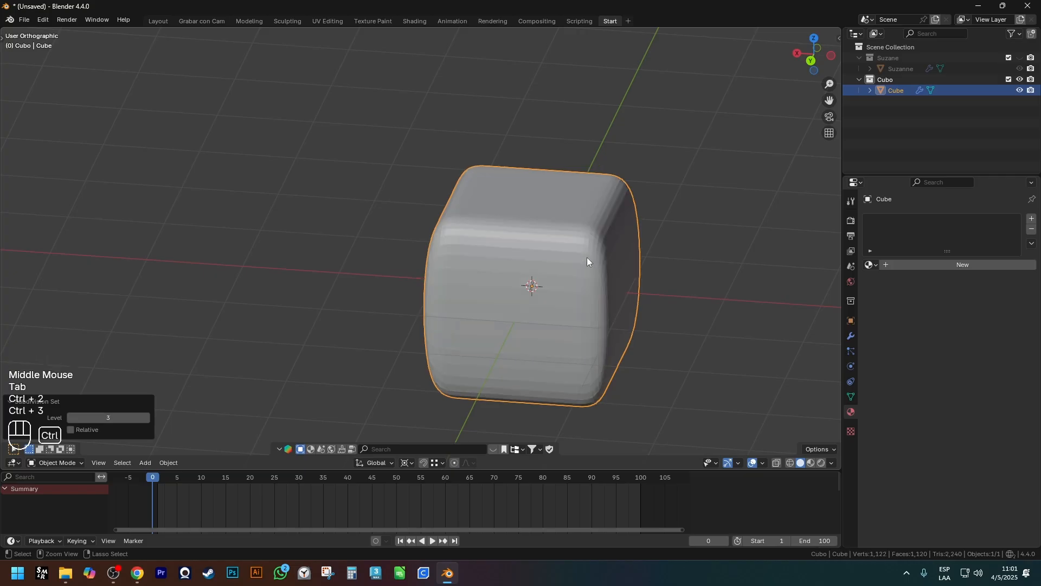
key(ctrl+shift+q)
mouse_move(709, 278)
middle_down()
mouse_move(553, 266)
mouse_move(507, 183)
middle_up()
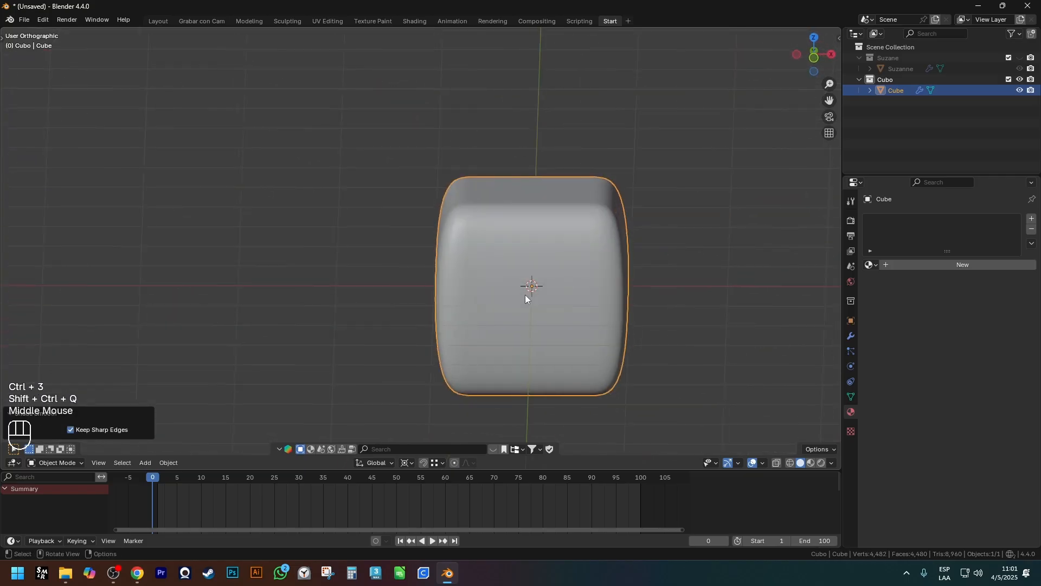
middle_drag(525, 297, 681, 235)
key(ctrl+z)
key(ctrl+z)
key(ctrl+z)
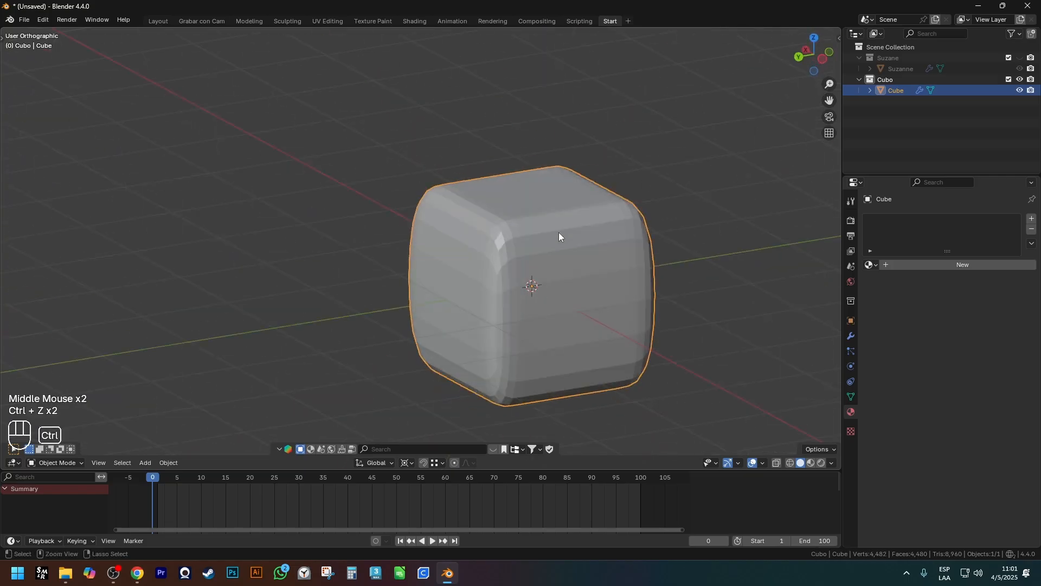
Delete all the grid faces on the cube's top in Edit Mode and select the opening's edge loop
key(Tab)
middle_drag(555, 230, 604, 239)
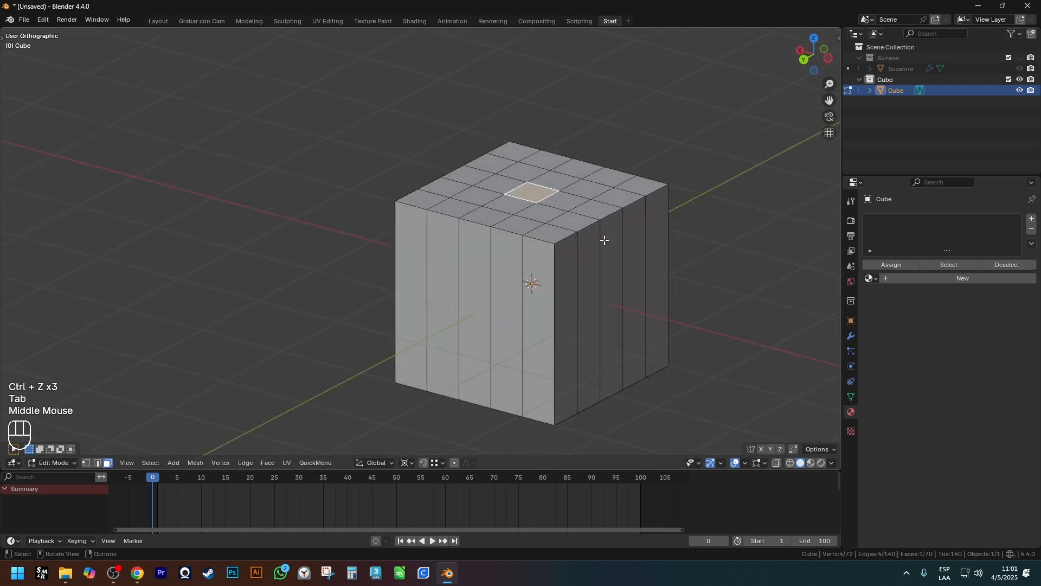
key(3)
click(549, 233)
ctrl+shift+click(509, 151)
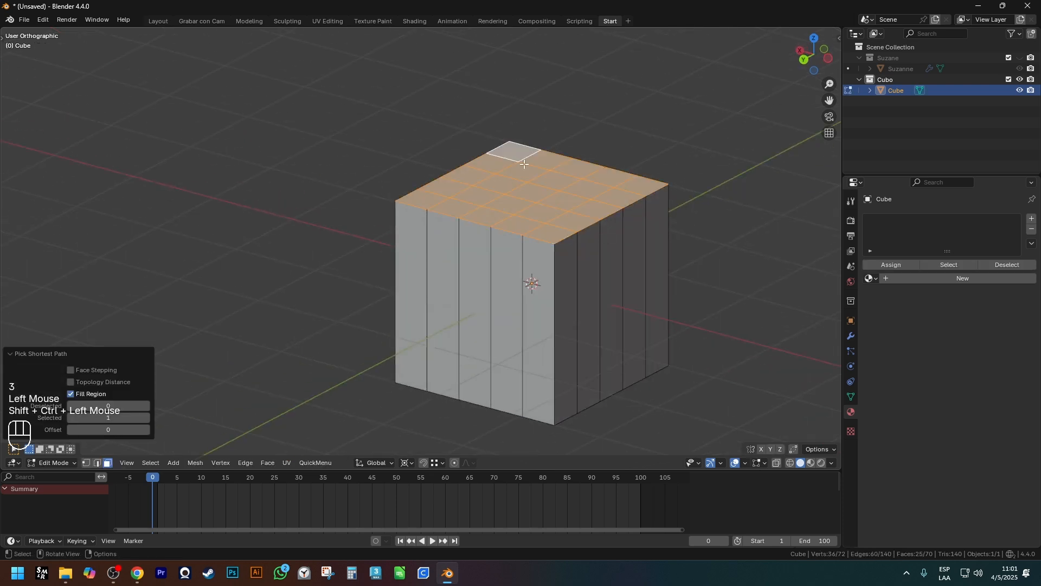
key(x)
middle_drag(521, 163, 642, 173)
key(2)
alt+click(570, 171)
scroll(642, 173, up, 1)
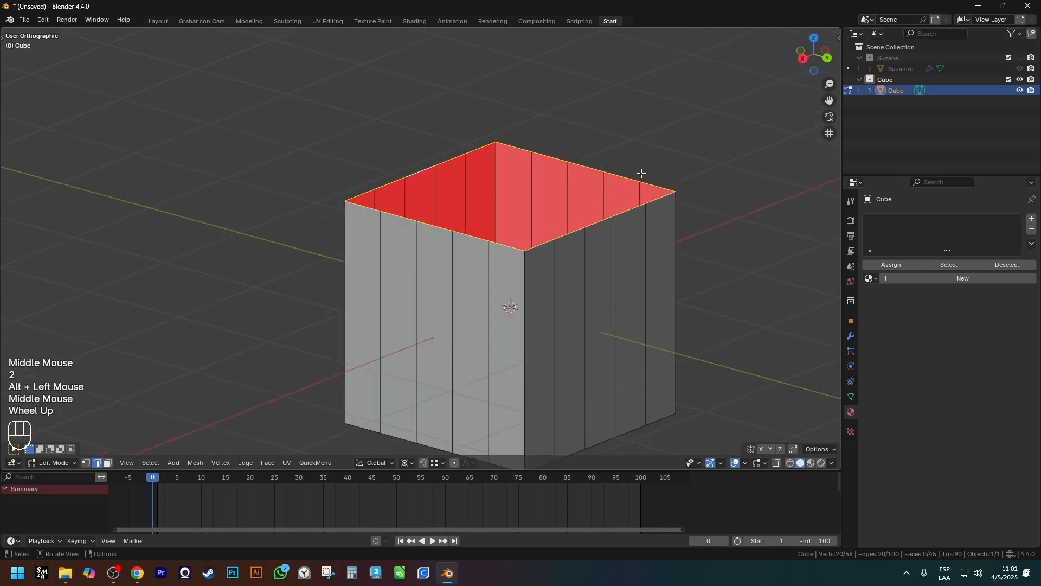
Lower one edge segment of the front right rim and one segment of the opposite rear rim
key(1)
key(2)
click(597, 221)
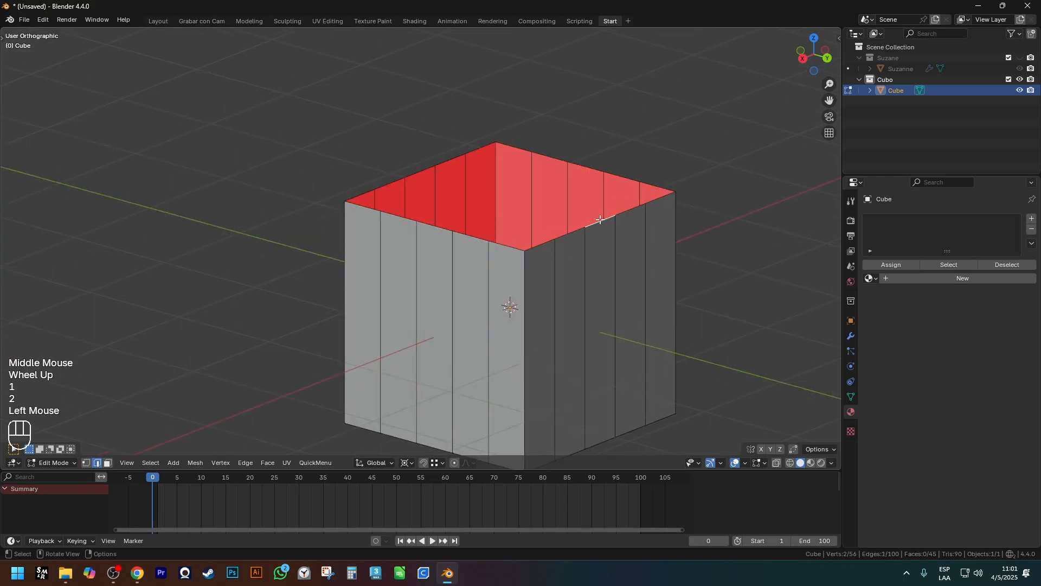
key(g)
click(607, 196)
key(g)
click(544, 155)
Raise the two rim edges meeting at the rear corner along Z
click(521, 150)
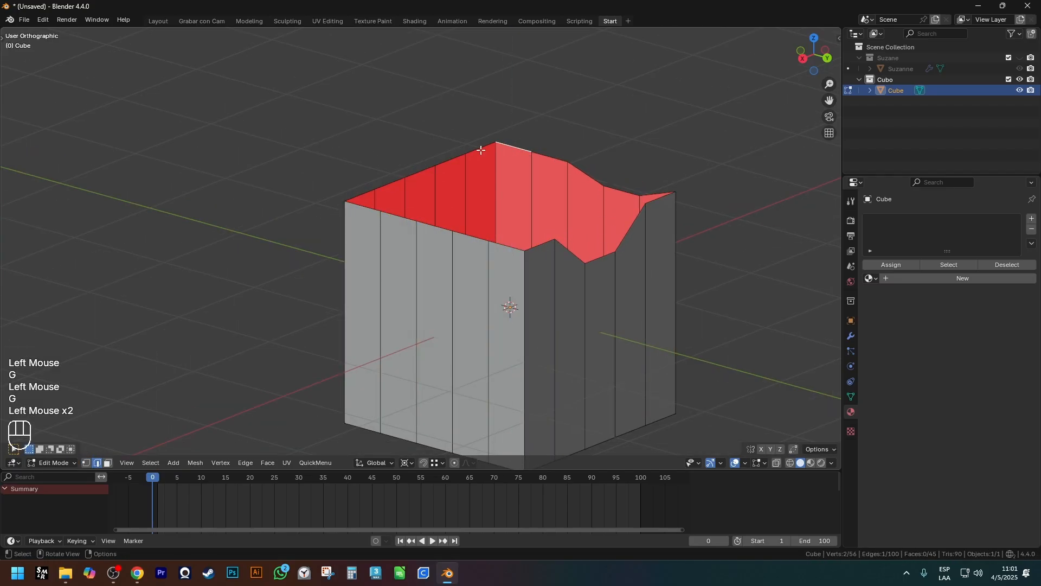
shift+click(482, 148)
key(g)
key(z)
click(499, 118)
Lower a rear left rim edge about 0.32 m along Z and lower a front left rim edge along Z
click(392, 185)
key(g)
key(z)
click(400, 222)
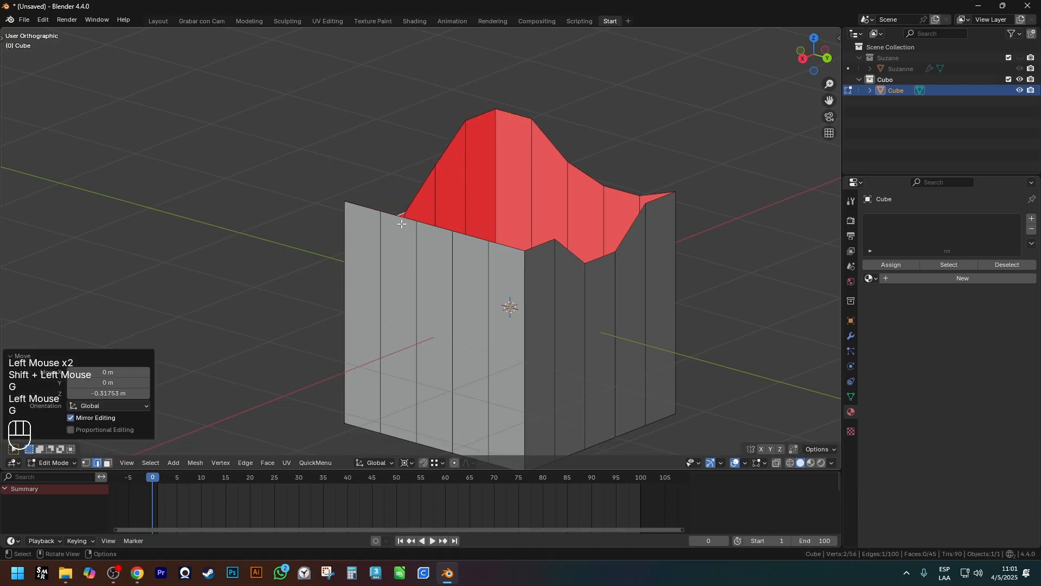
click(400, 220)
key(g)
key(z)
click(399, 269)
Select the vertical edge loop running through the middle of the front left side and dissolve its edges
key(1)
key(2)
alt+click(461, 288)
key(x)
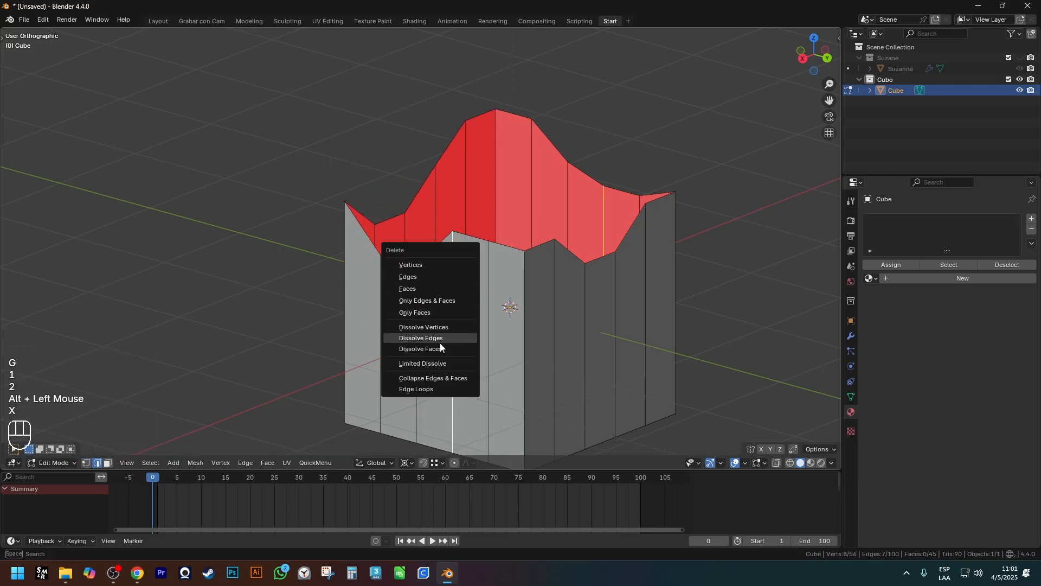
click(440, 351)
key(x)
click(457, 337)
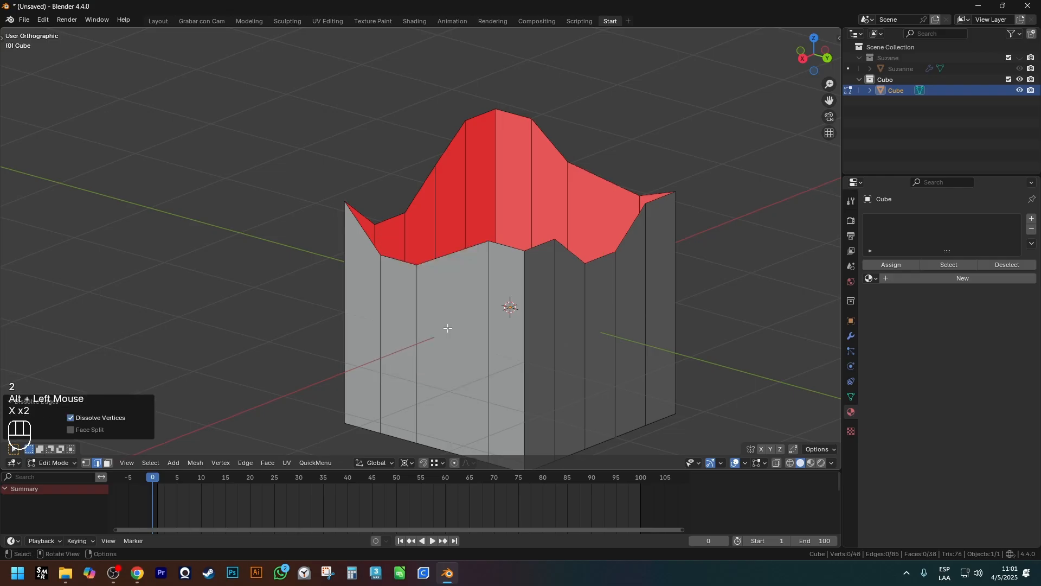
Dissolve the vertical edge at the cube's front corner
shift+middle_drag(513, 240, 515, 234)
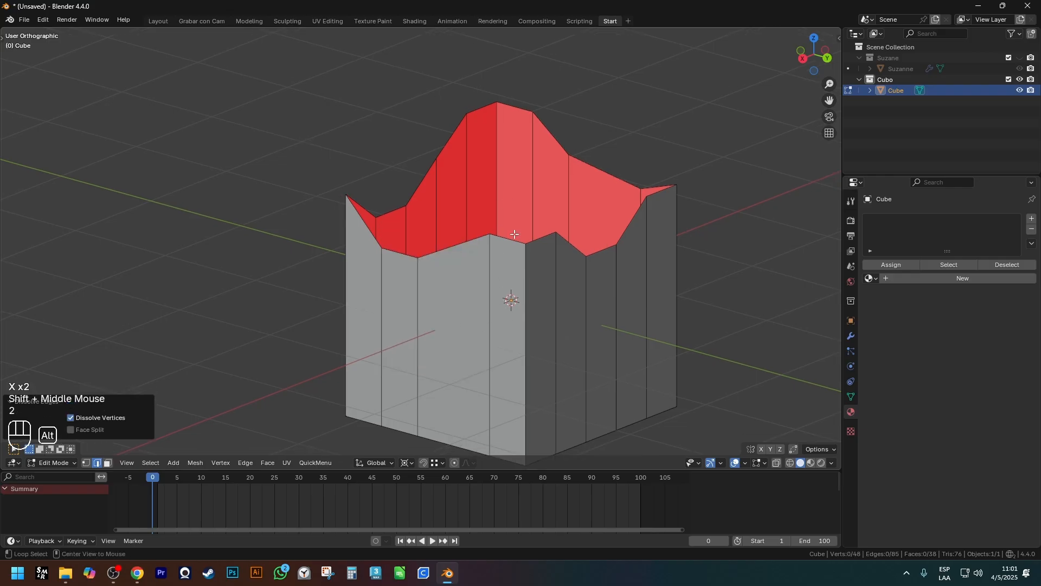
alt+click(518, 239)
key(x)
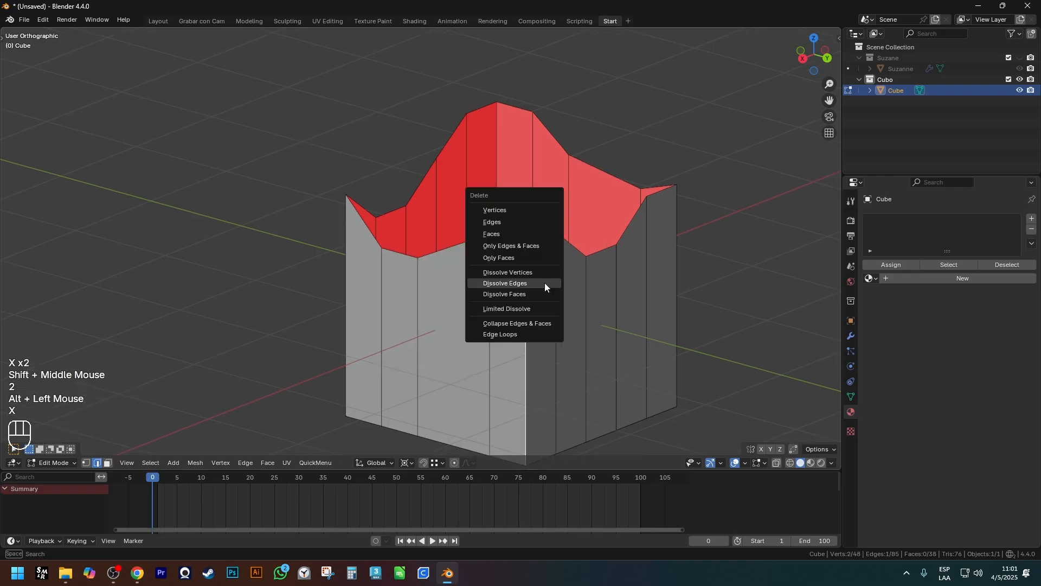
click(544, 282)
scroll(544, 282, down, 2)
middle_drag(545, 282, 525, 295)
key(2)
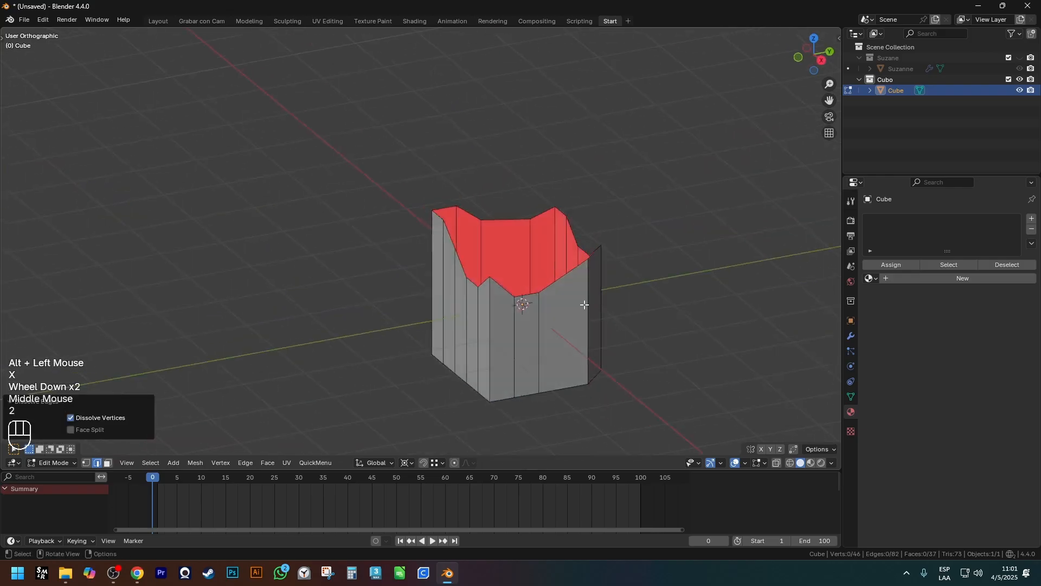
alt+click(584, 305)
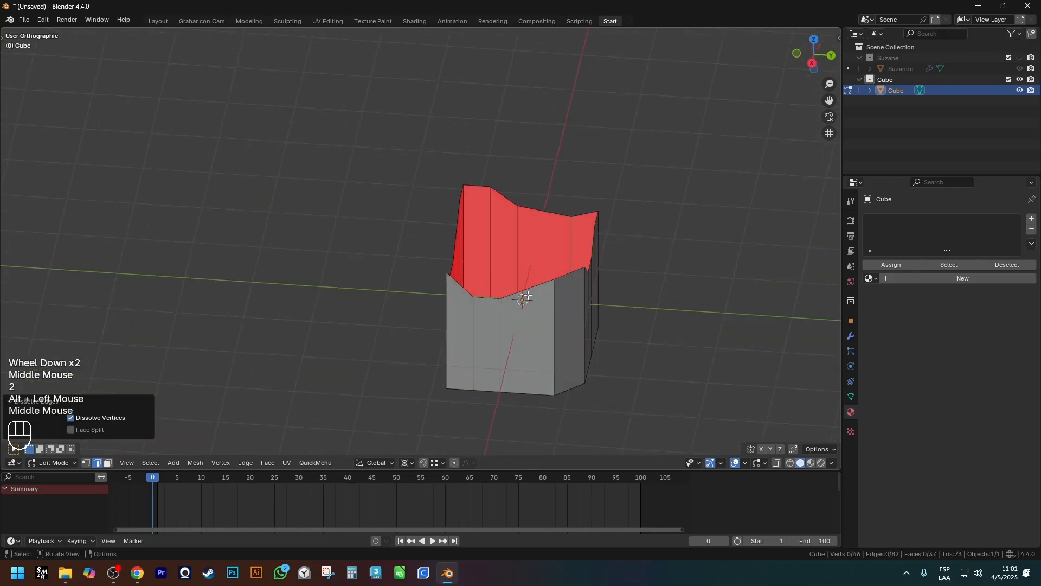
key(3)
key(space)
click(523, 298)
key(space)
click(154, 477)
Select the edge loop around the uneven top opening and try to close it with Grid Fill
key(2)
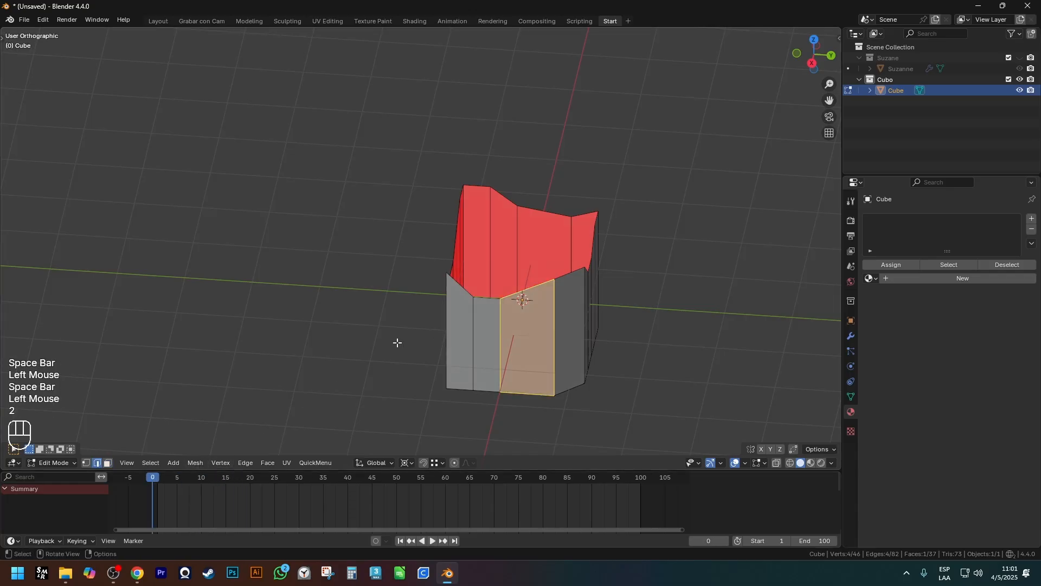
alt+click(521, 293)
middle_drag(521, 293, 552, 353)
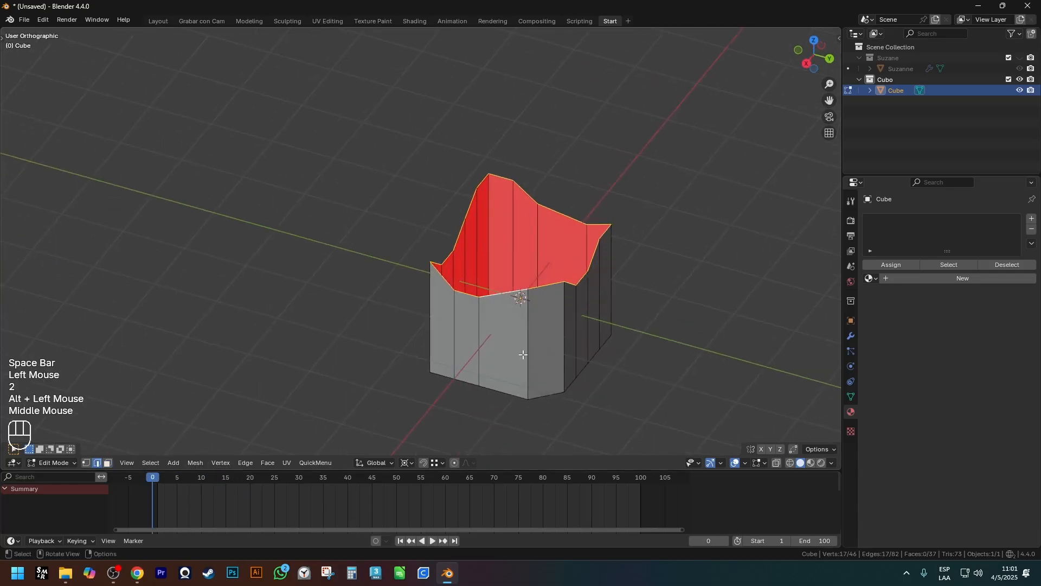
key(F3)
click(589, 371)
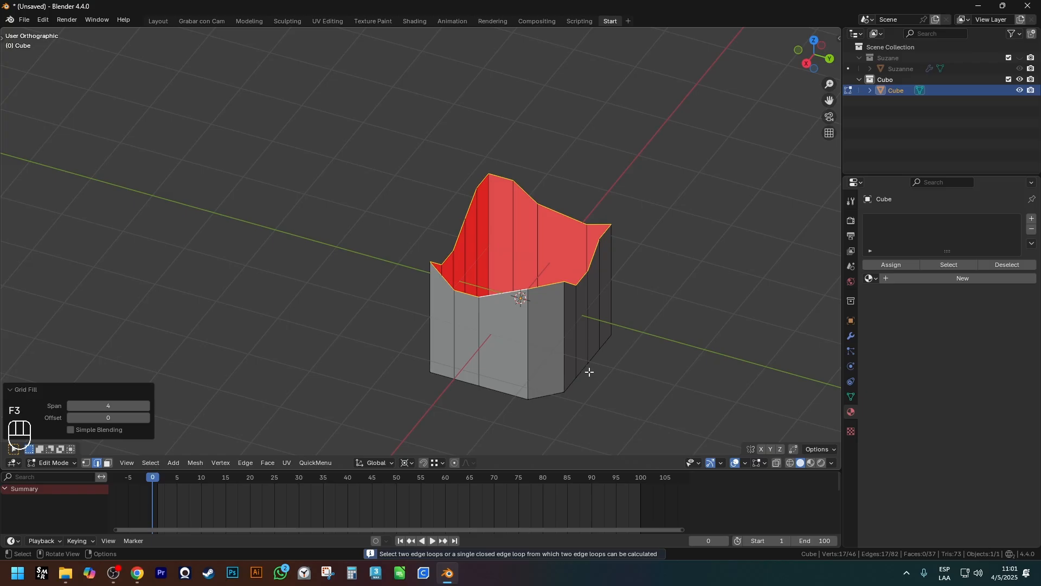
shift+middle_drag(574, 363, 579, 338)
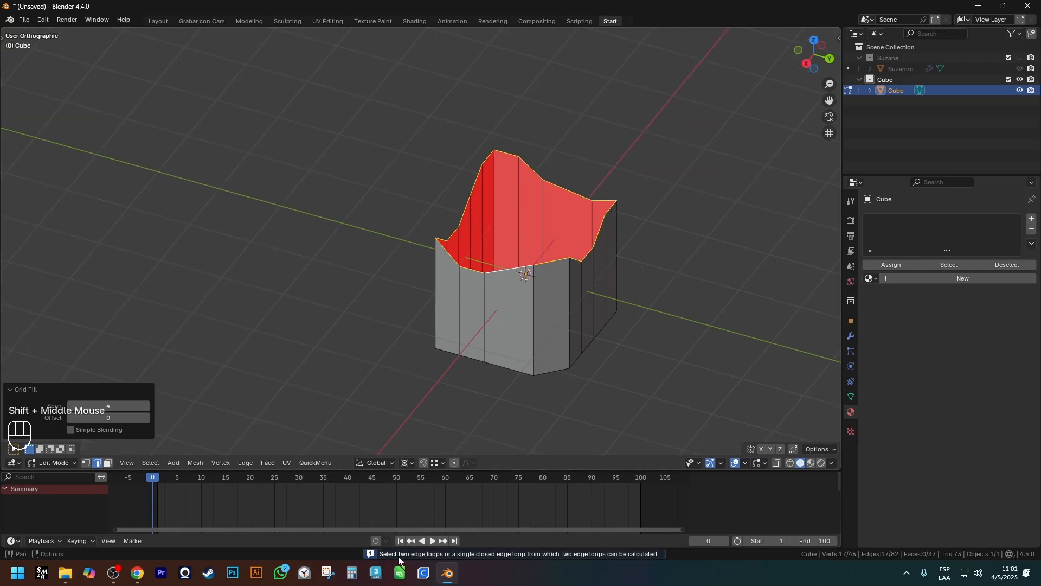
Add one centred vertical loop cut through the narrow slanted face at the cube's front corner
middle_drag(561, 306, 539, 270)
scroll(607, 255, up, 1)
scroll(539, 269, up, 2)
key(ctrl+r)
click(499, 256)
right_click(500, 256)
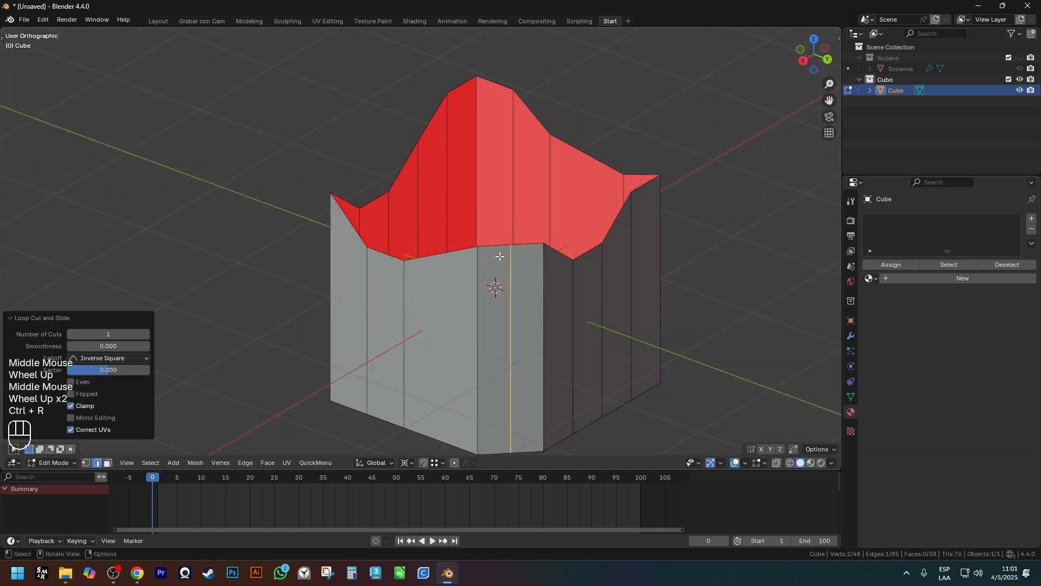
Select the edge loop around the uneven top opening and close it with Grid Fill
key(2)
alt+click(557, 252)
key(F3)
key(Return)
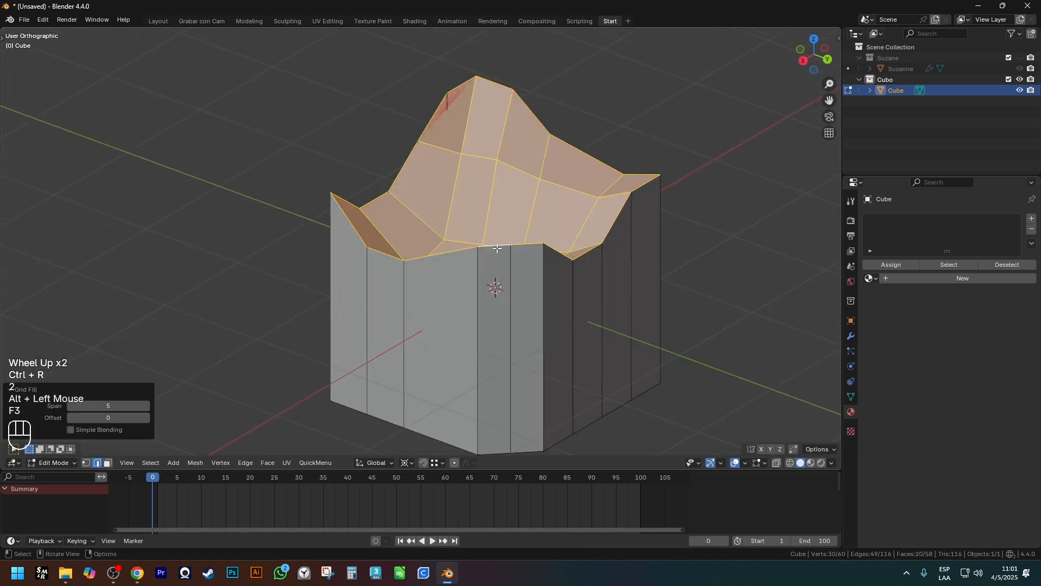
Undo the Grid Fill and the loop cut at the front corner, and dismiss the voice access notice by continuing
click(556, 252)
key(ctrl+z)
key(ctrl+z)
key(ctrl+z)
key(ctrl+z)
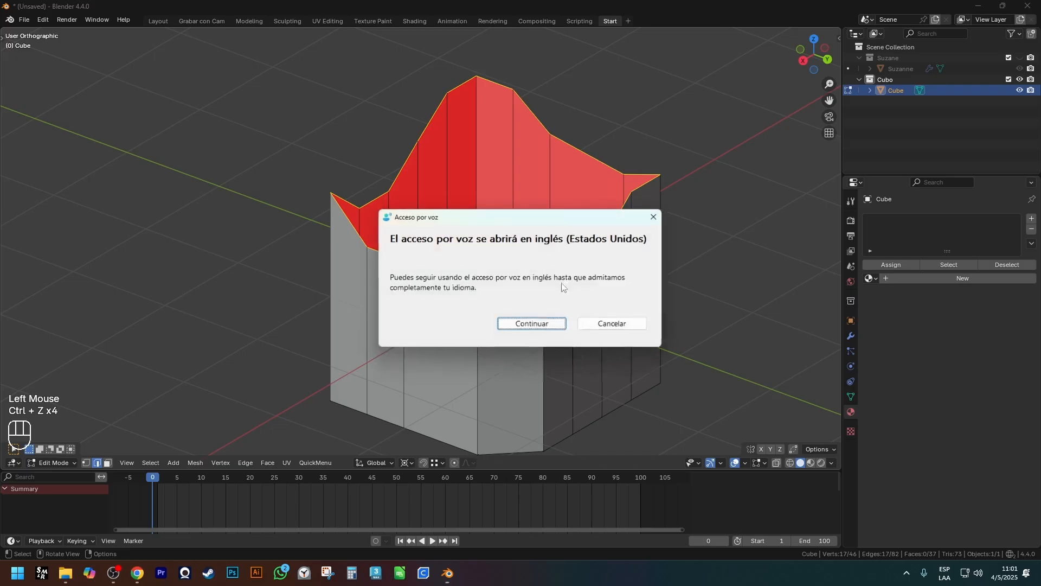
click(531, 324)
click(490, 283)
Add one centred vertical loop cut through the slanted face at the cube's front corner
middle_drag(490, 284, 551, 263)
key(2)
key(ctrl+r)
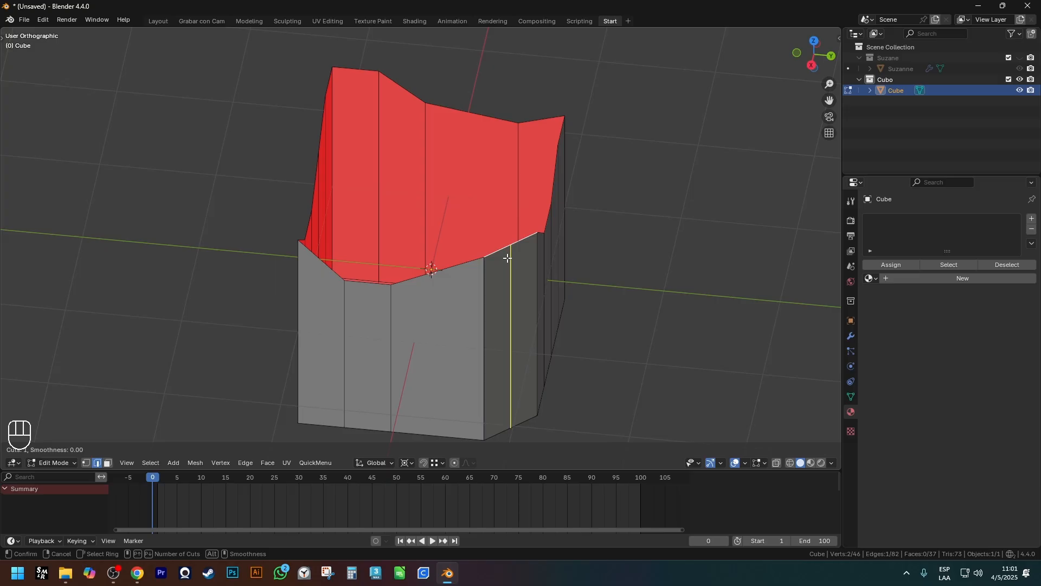
click(507, 258)
scroll(558, 326, down, 1)
mouse_move(558, 325)
middle_down()
mouse_move(506, 358)
mouse_move(551, 334)
middle_up()
Undo the loop cut in the slanted corner face and turn X-ray display off
key(2)
key(alt+z)
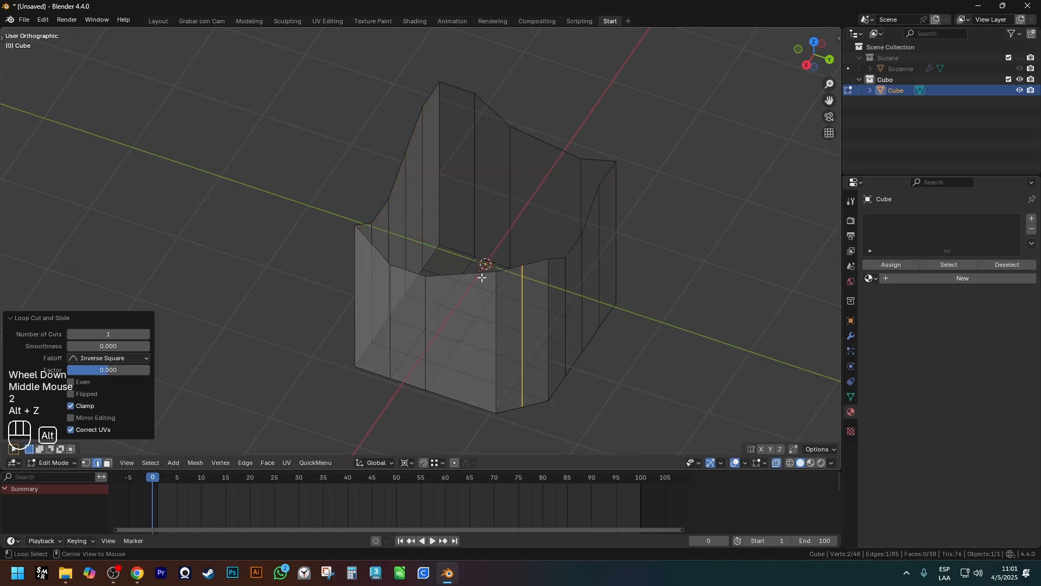
key(ctrl+z)
key(z)
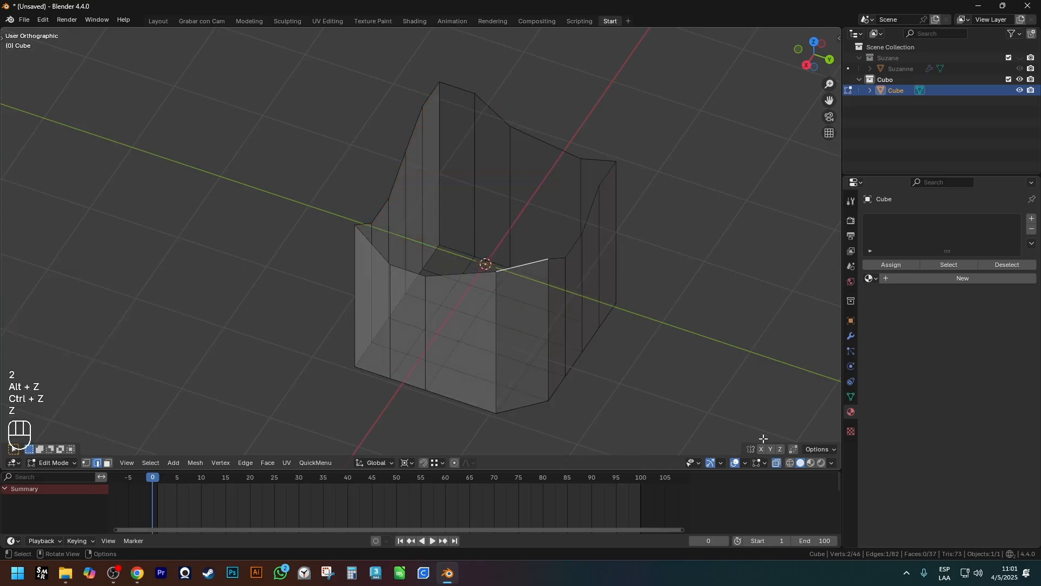
click(777, 463)
Select the edge loop around the top opening and try to apply Grid Fill without the corner cut
key(2)
alt+click(477, 293)
key(F3)
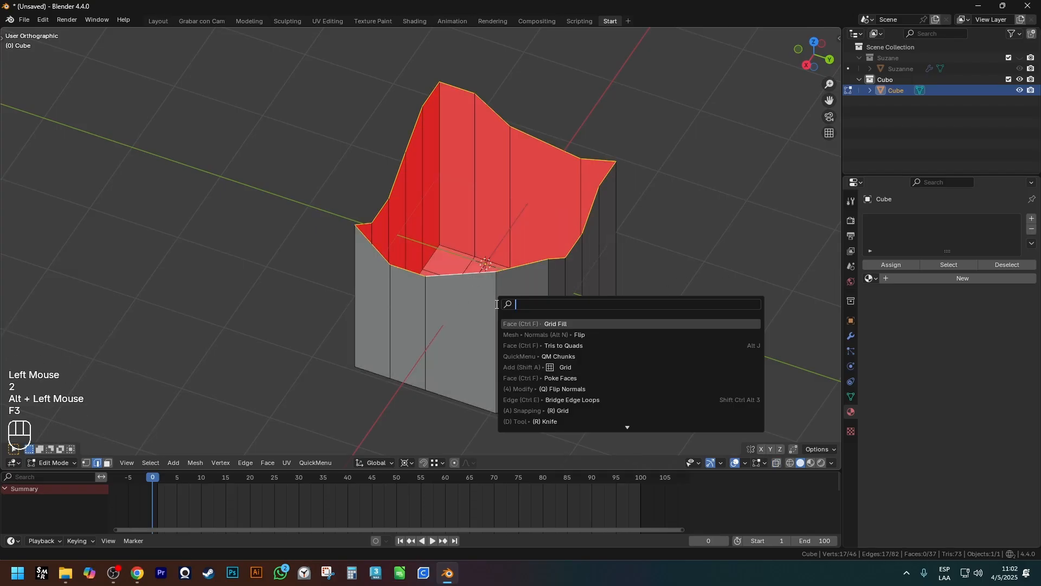
key(Return)
Add one vertical loop cut through the slanted corner face and apply Grid Fill to the top opening's edge loop
key(ctrl+r)
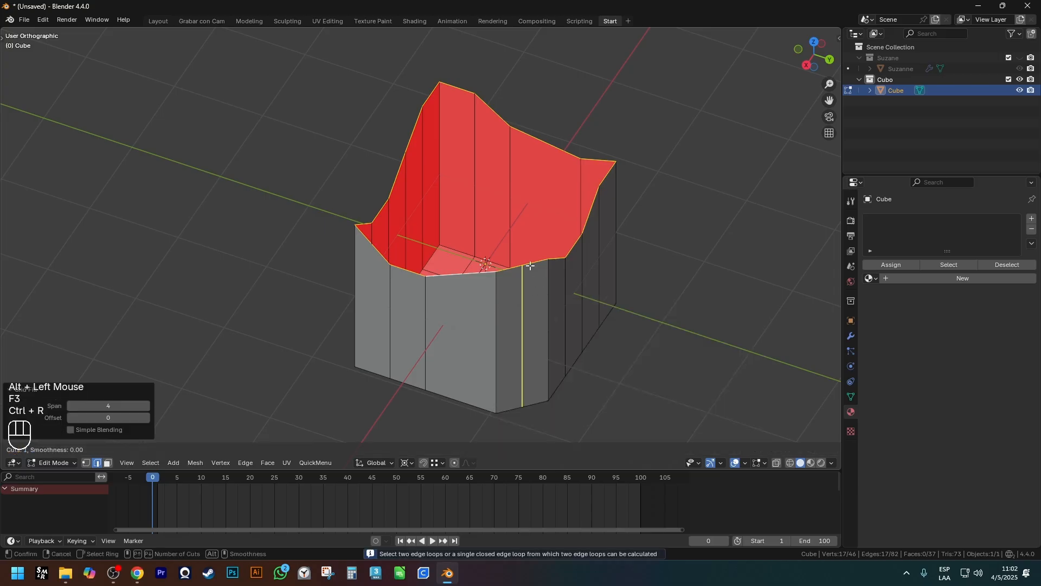
click(530, 274)
alt+click(480, 274)
key(F3)
key(Return)
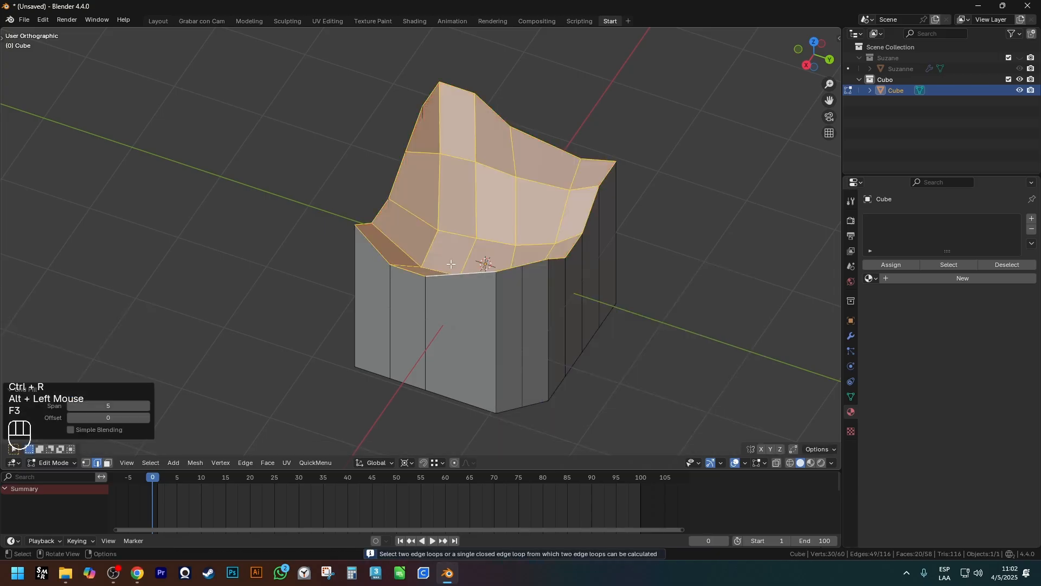
middle_drag(450, 264, 507, 252)
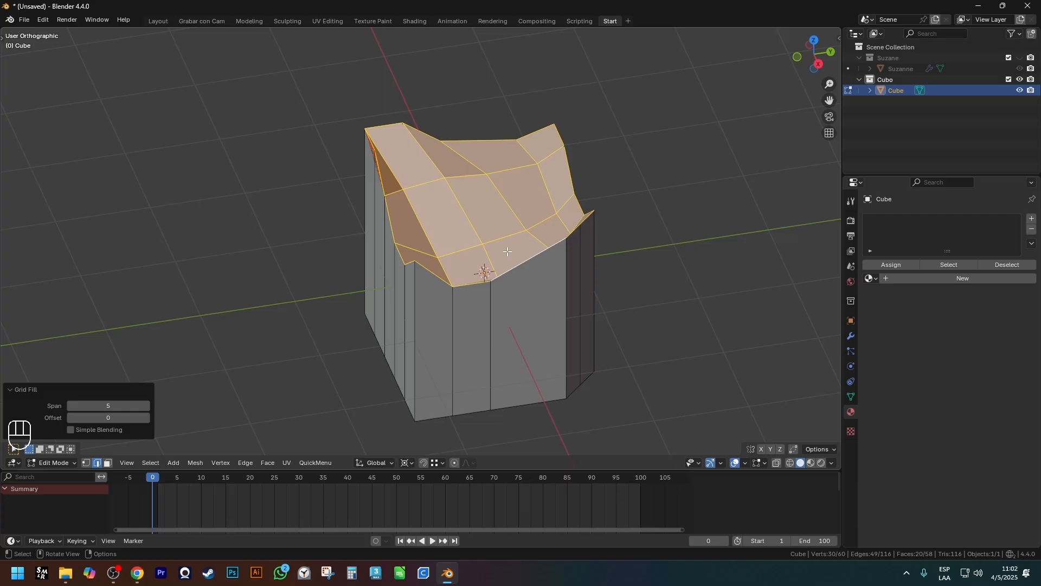
middle_drag(507, 252, 353, 194)
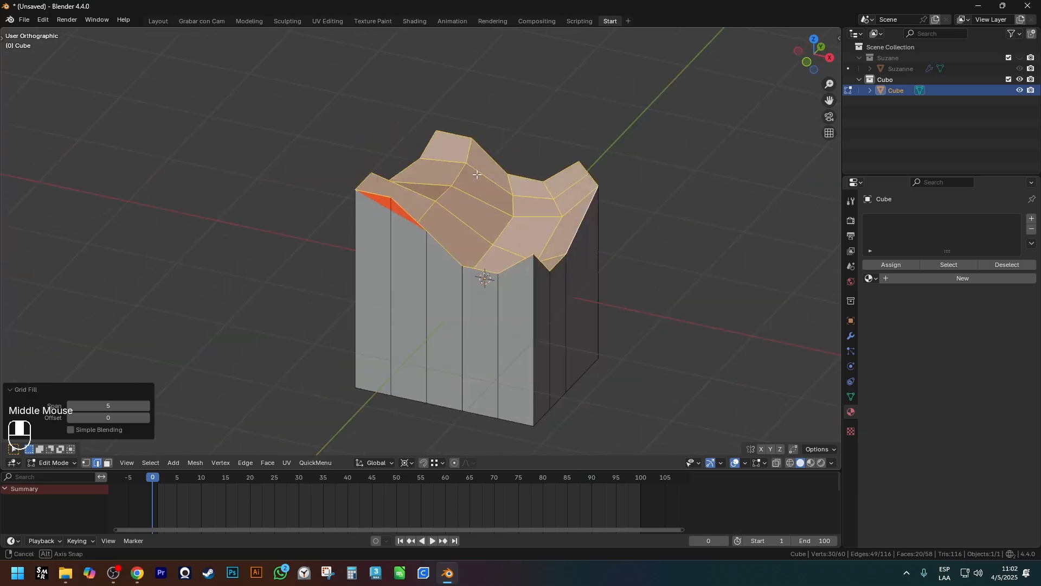
Move the inner grid vertex nearest the cube's high corner up about 0.5 m along Z
scroll(353, 194, up, 3)
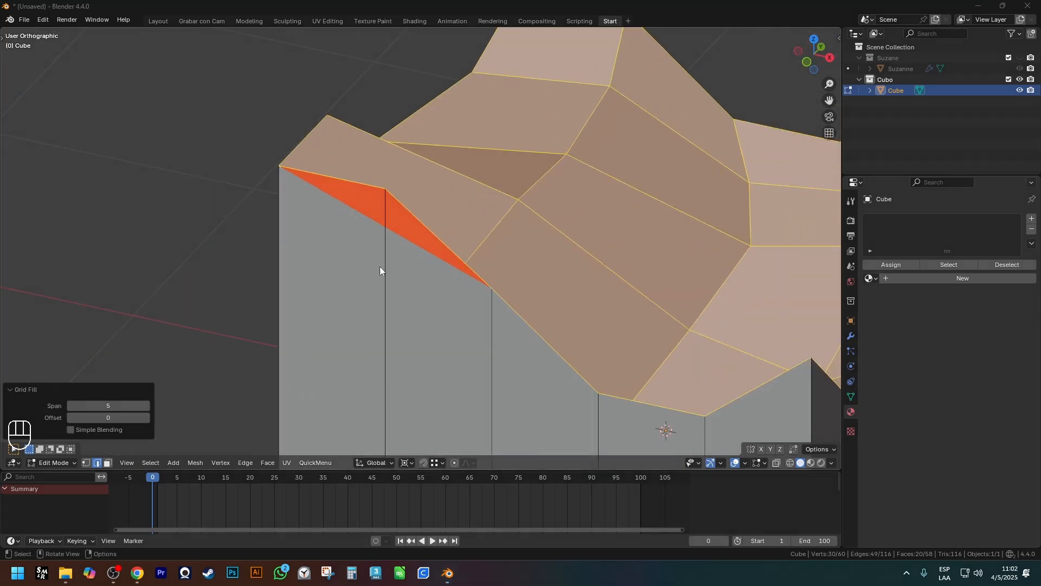
scroll(512, 276, down, 1)
middle_drag(512, 276, 419, 222)
key(1)
click(431, 238)
key(g)
key(z)
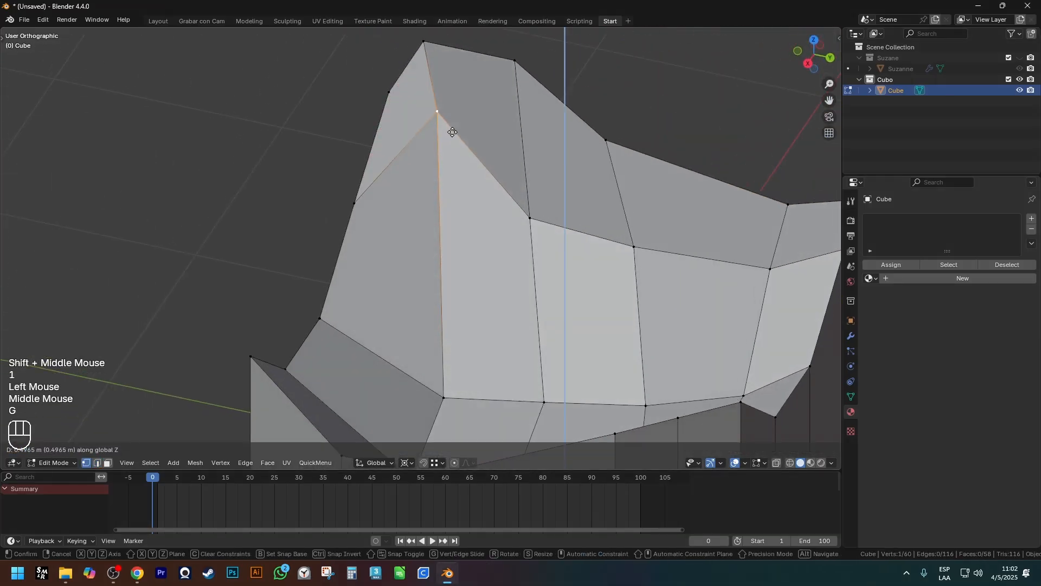
click(449, 126)
Lower the rim vertex beside the cube's high corner by about 0.07 m along Z
middle_drag(320, 131, 376, 120)
click(364, 120)
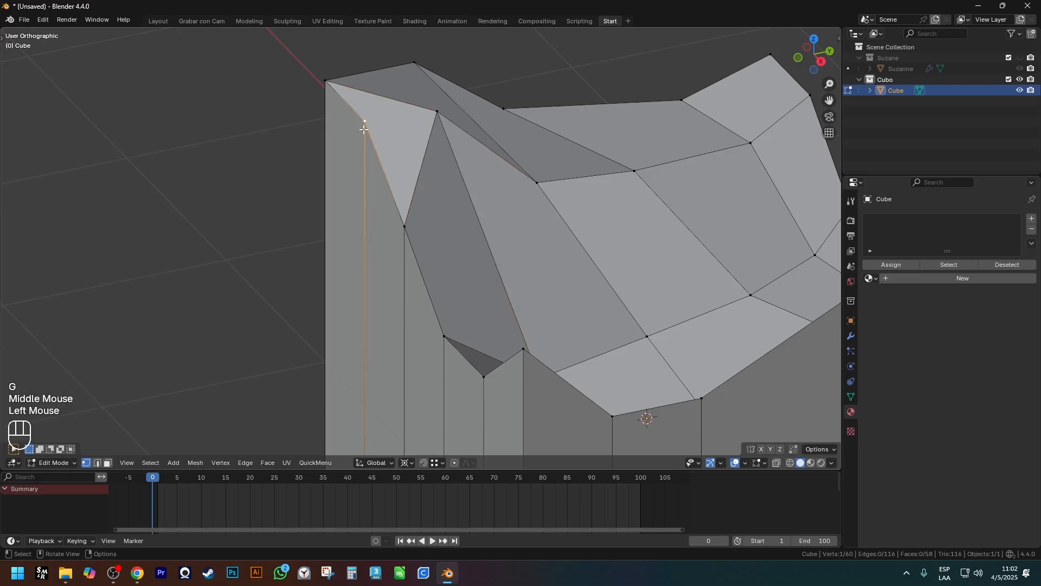
key(g)
key(z)
click(356, 138)
scroll(355, 139, down, 3)
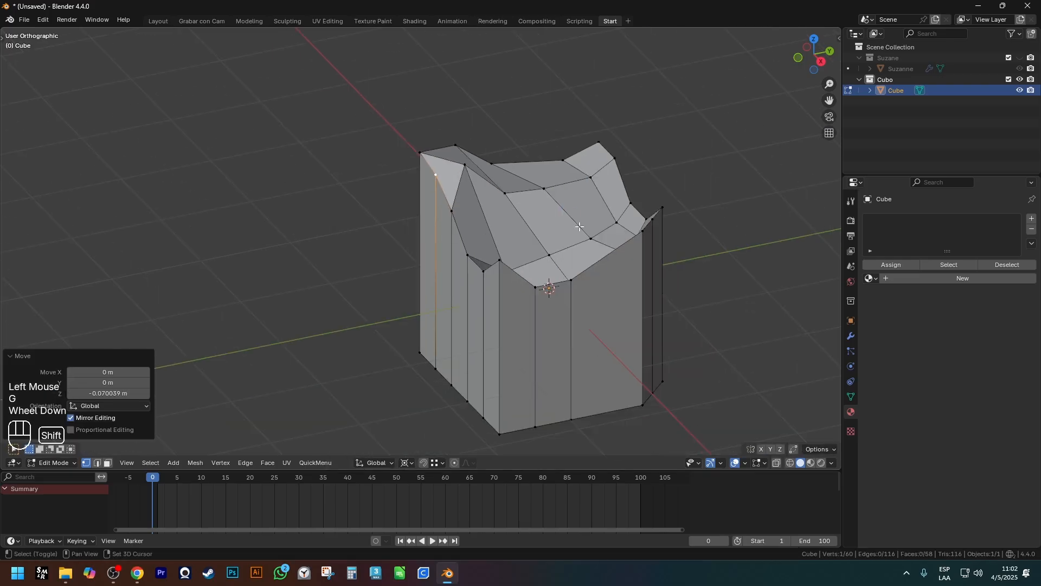
shift+middle_drag(355, 138, 352, 135)
Undo both vertex moves and the Grid Fill, and apply Grid Fill to the top opening again
key(ctrl+z)
key(ctrl+z)
key(ctrl+z)
key(ctrl+z)
key(ctrl+z)
key(ctrl+z)
middle_drag(526, 213, 502, 227)
key(F3)
key(Return)
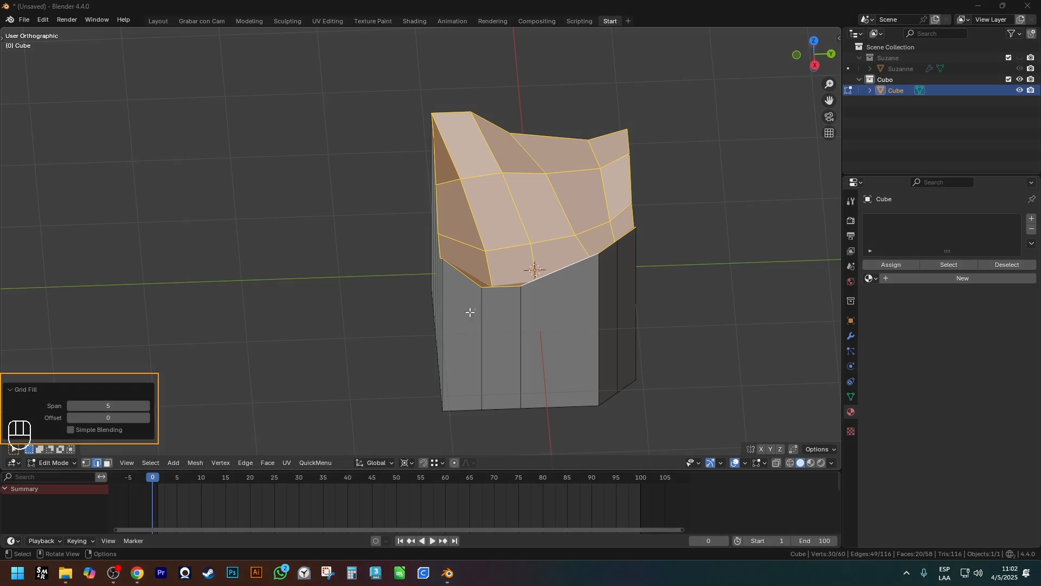
Try different Grid Fill spans up to 8 on the top surface and set the span to 6
middle_drag(470, 312, 446, 336)
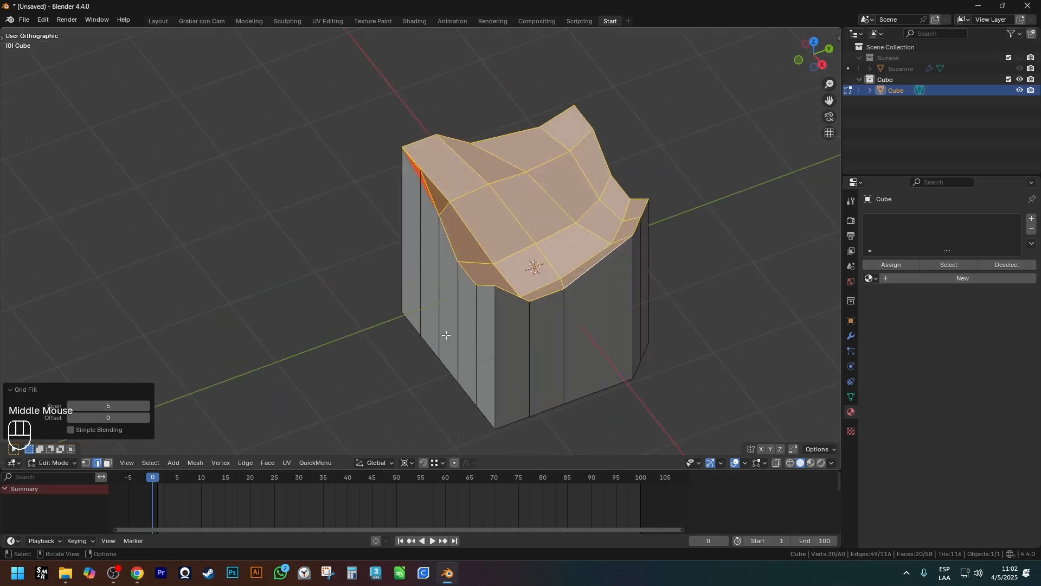
click(146, 405)
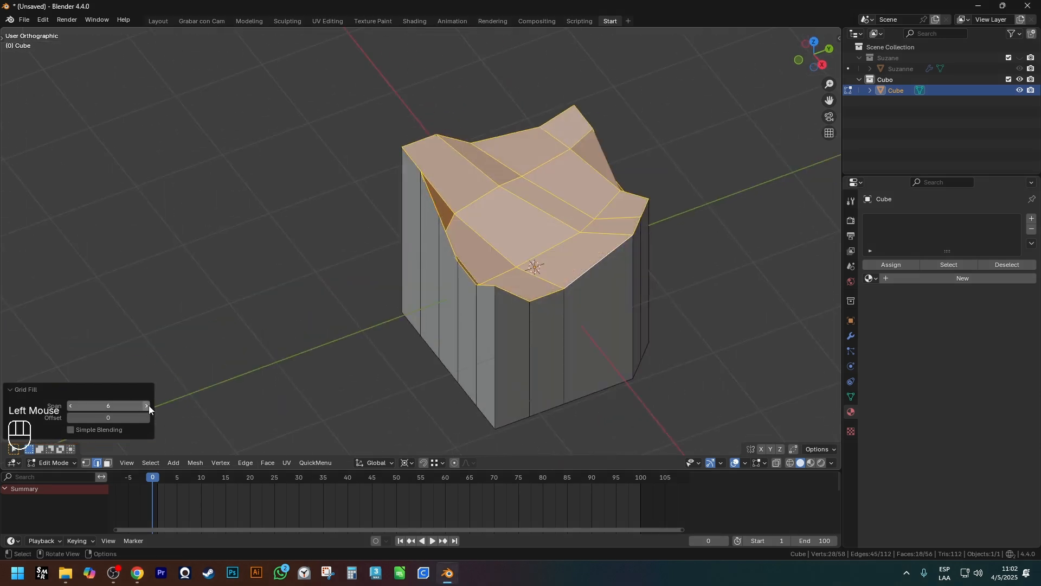
click(147, 406)
click(73, 405)
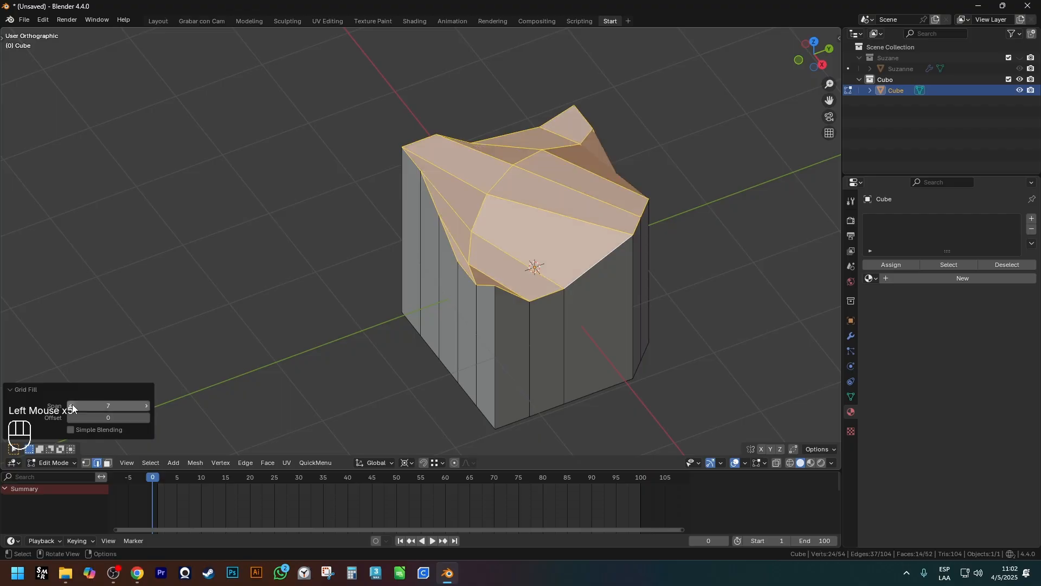
click(71, 404)
click(72, 404)
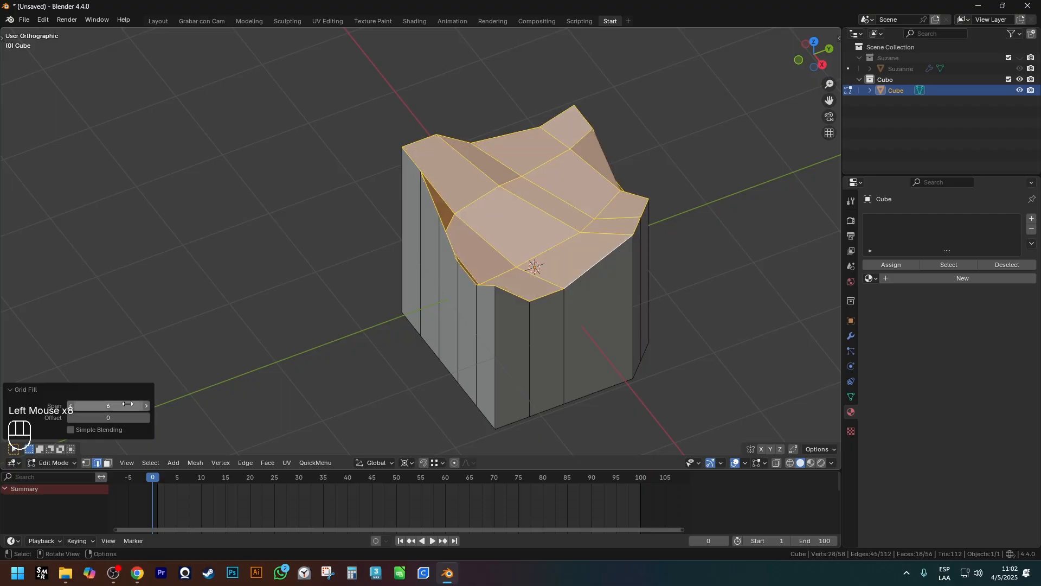
click(147, 406)
click(147, 407)
click(150, 405)
click(147, 408)
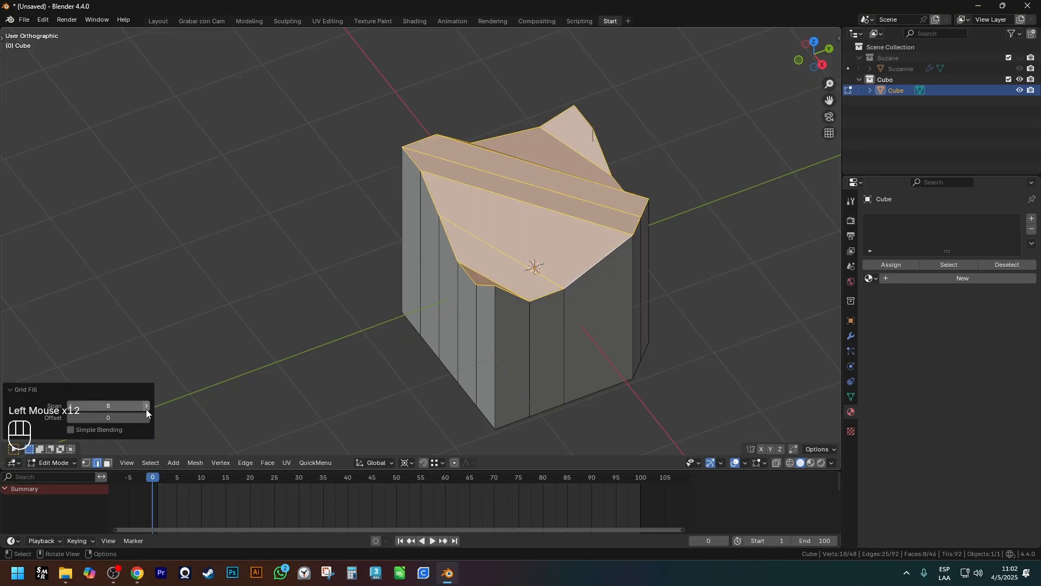
click(146, 409)
click(75, 406)
click(72, 405)
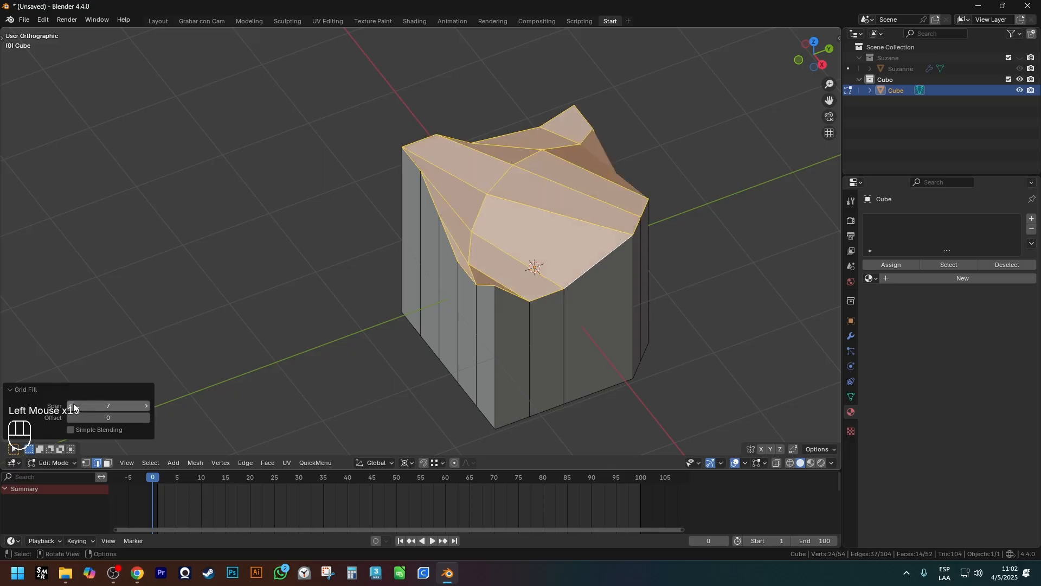
click(73, 406)
Raise the Grid Fill offset in single steps through 2 to rotate the grid layout on the top surface
click(146, 418)
click(147, 418)
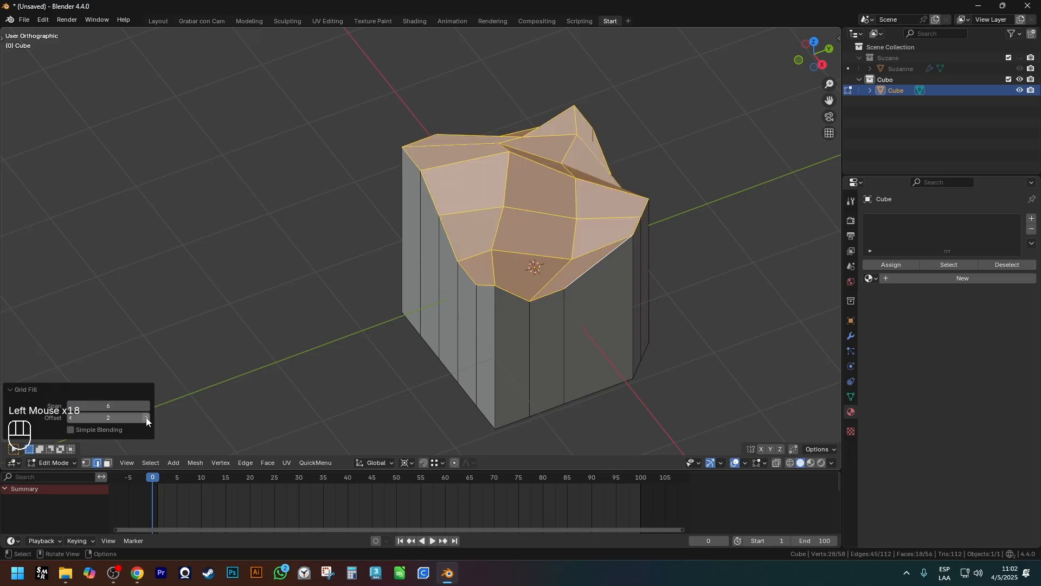
click(147, 419)
Examine the grid-filled top surface from several angles in both Object Mode and Edit Mode
middle_drag(155, 408, 502, 274)
key(Tab)
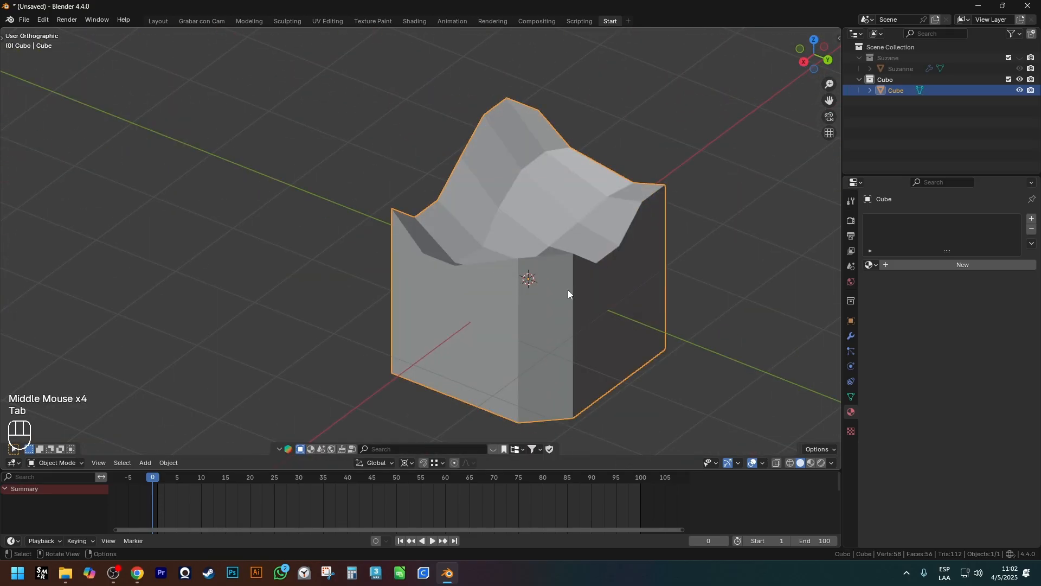
key(Tab)
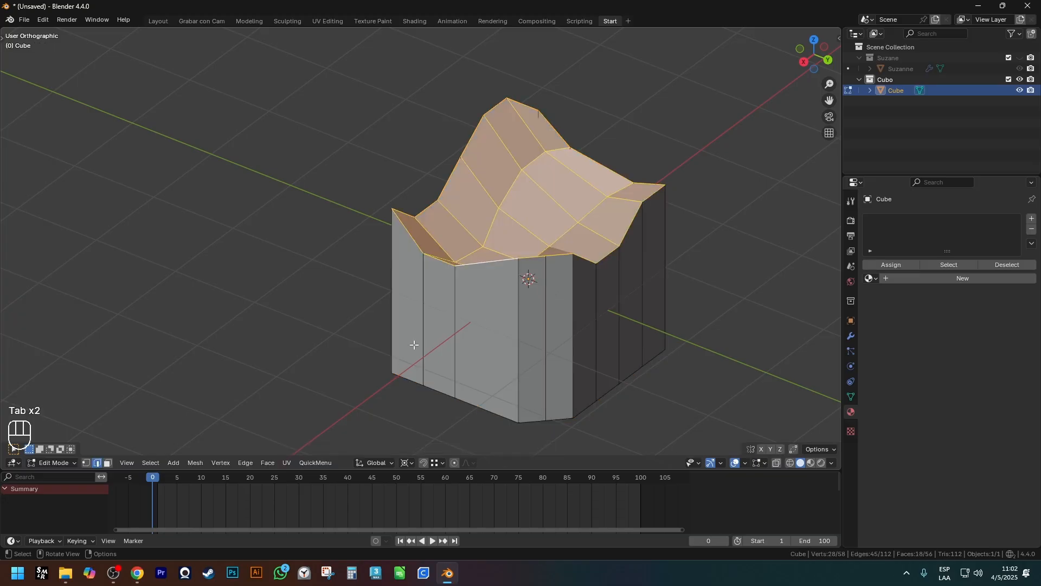
scroll(132, 402, down, 1)
scroll(639, 349, up, 1)
key(Tab)
middle_drag(639, 349, 554, 340)
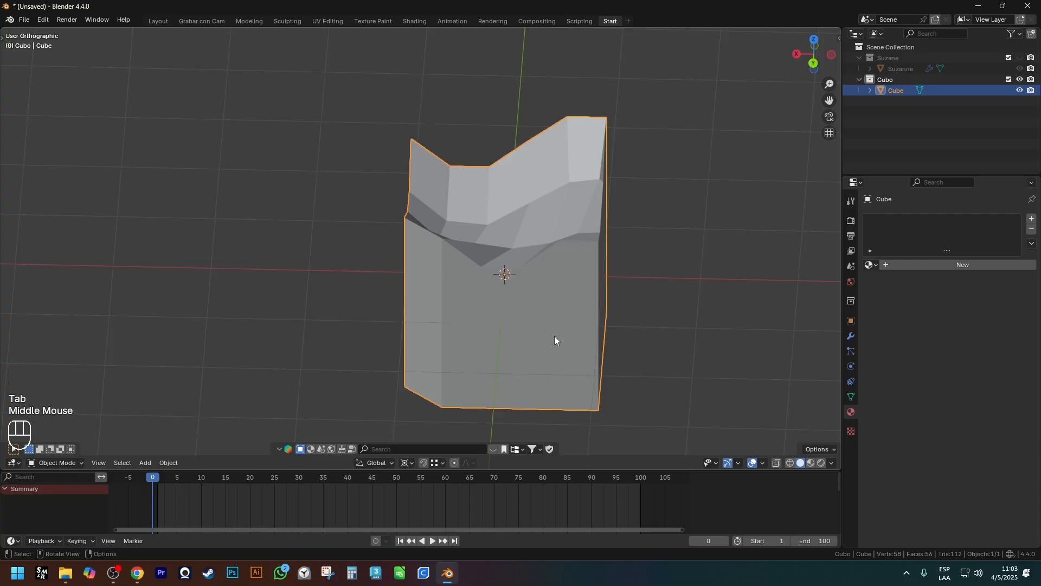
middle_drag(554, 340, 624, 264)
key(Tab)
scroll(615, 208, up, 2)
key(1)
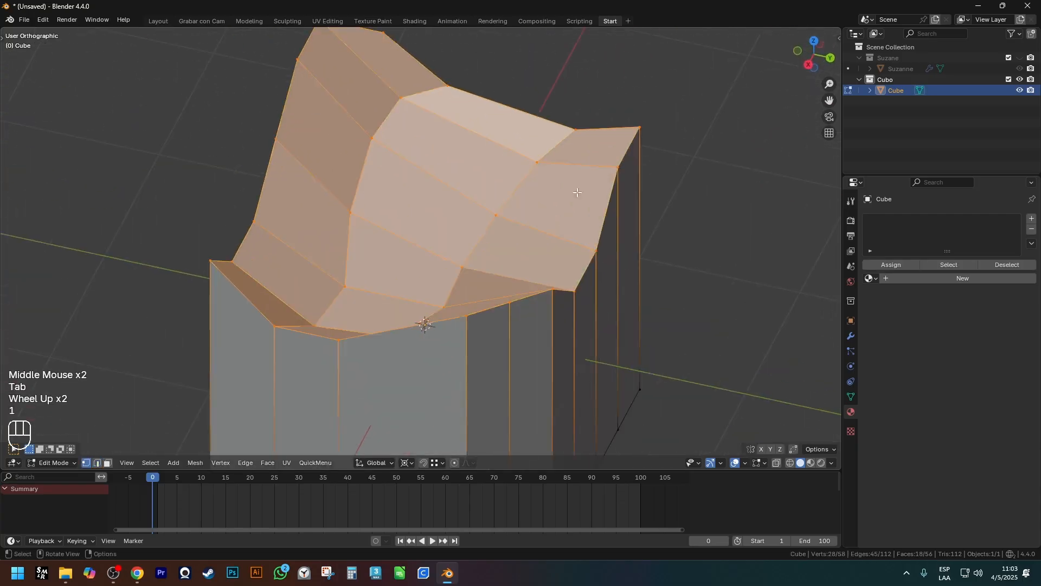
click(509, 71)
middle_drag(439, 179, 499, 200)
scroll(336, 200, down, 1)
key(Tab)
scroll(454, 235, up, 1)
scroll(454, 235, down, 1)
Give the cube a level 3 Subdivision Surface and shade it smooth
key(q)
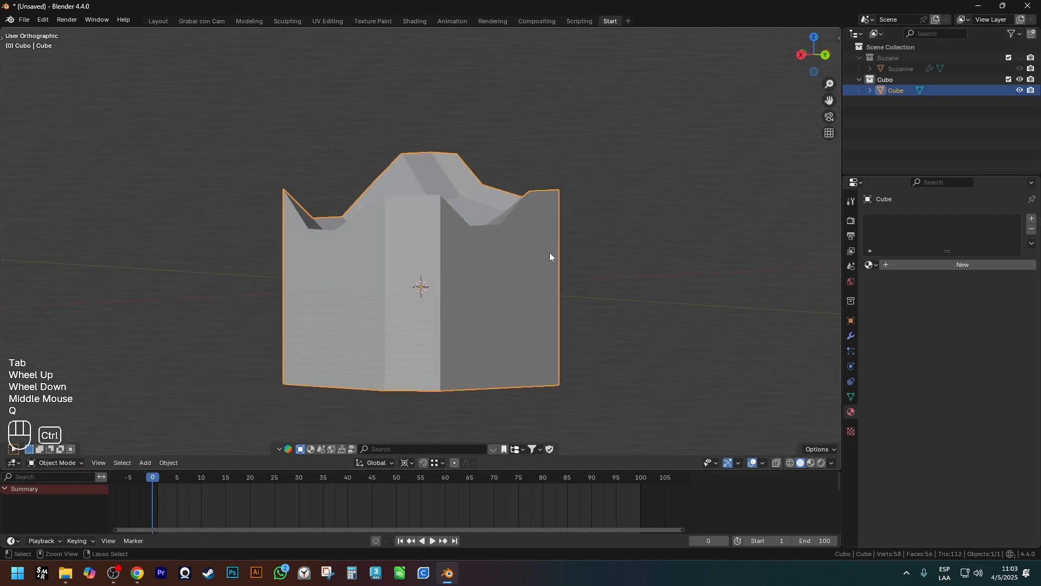
key(ctrl+2)
key(ctrl+3)
key(ctrl+shift+q)
mouse_move(558, 252)
middle_down()
mouse_move(466, 269)
mouse_move(603, 281)
middle_up()
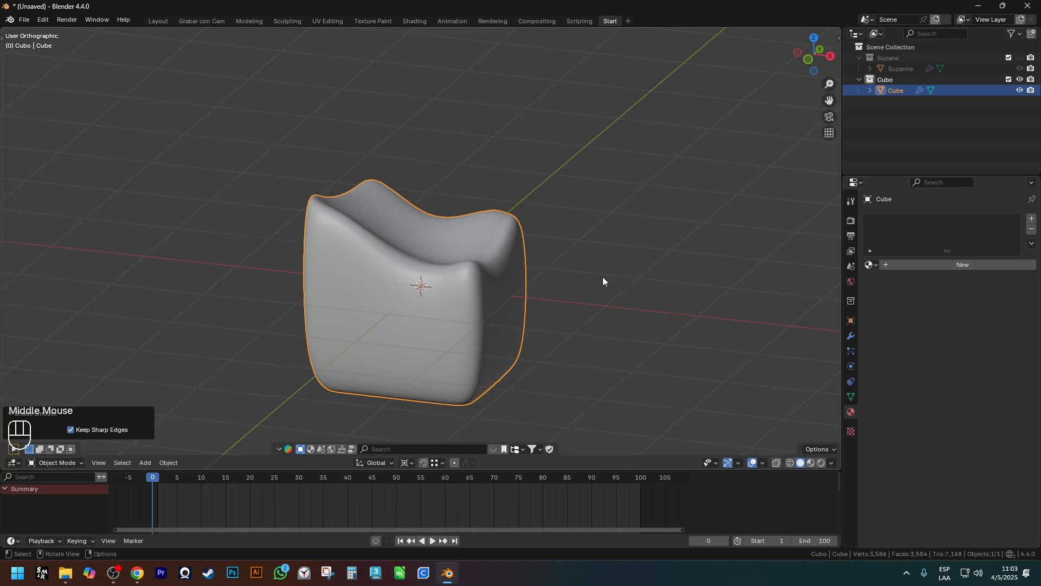
middle_drag(600, 278, 424, 257)
Check the control cage in Edit Mode and remove the Subdivision Surface modifier from the cube
key(Tab)
key(z)
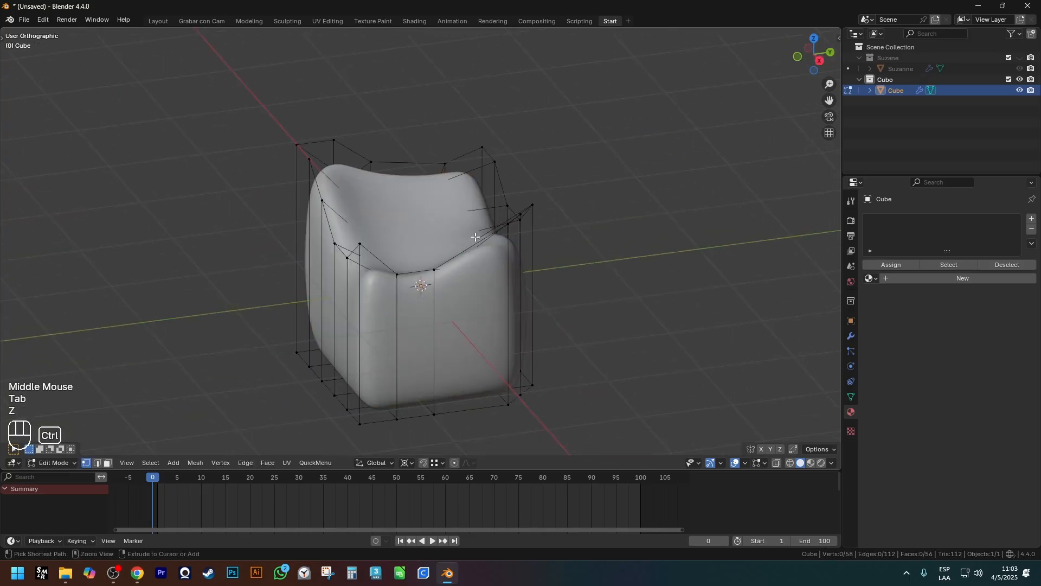
key(Tab)
key(z)
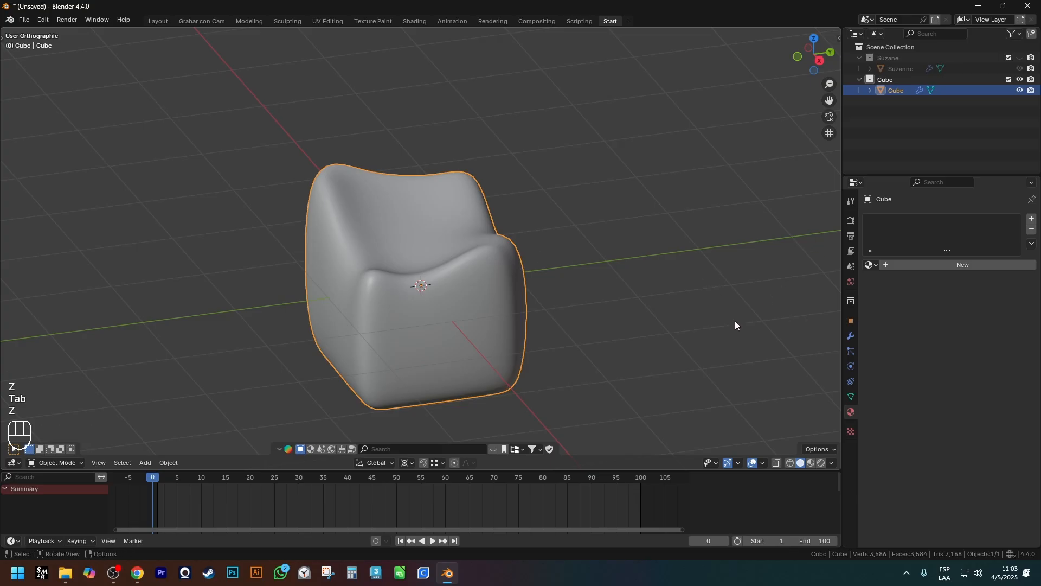
click(850, 321)
click(851, 336)
click(1021, 238)
middle_drag(434, 217, 385, 214)
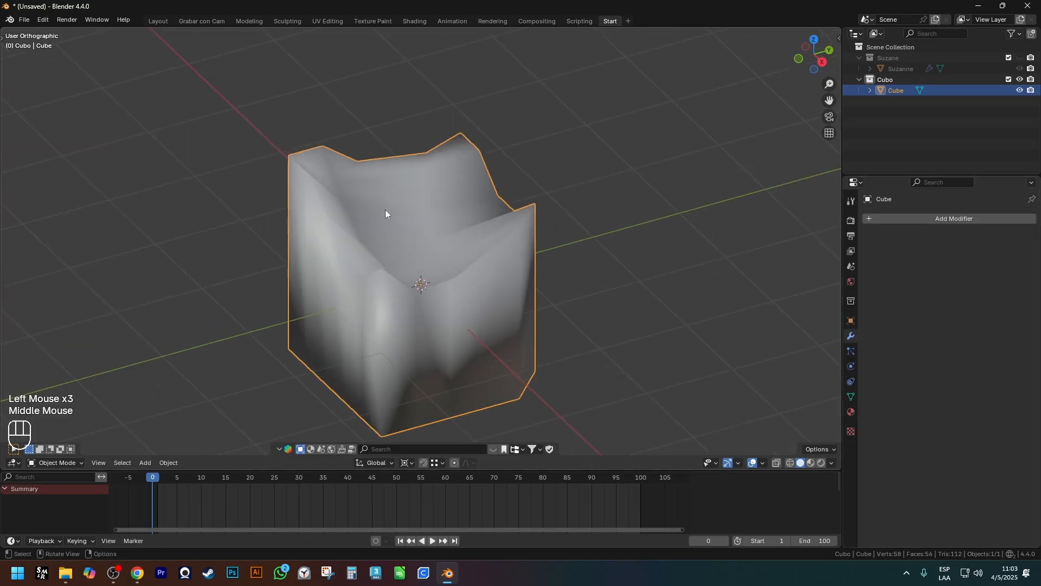
Select the grid-filled top faces with Circle Select in face mode and delete them to reopen the cube
scroll(385, 210, up, 1)
key(Tab)
key(3)
click(542, 233)
middle_drag(543, 232, 515, 342)
click(493, 301)
key(c)
mouse_move(493, 282)
mouse_down()
mouse_move(412, 288)
mouse_move(343, 136)
mouse_move(421, 275)
mouse_move(411, 302)
mouse_up()
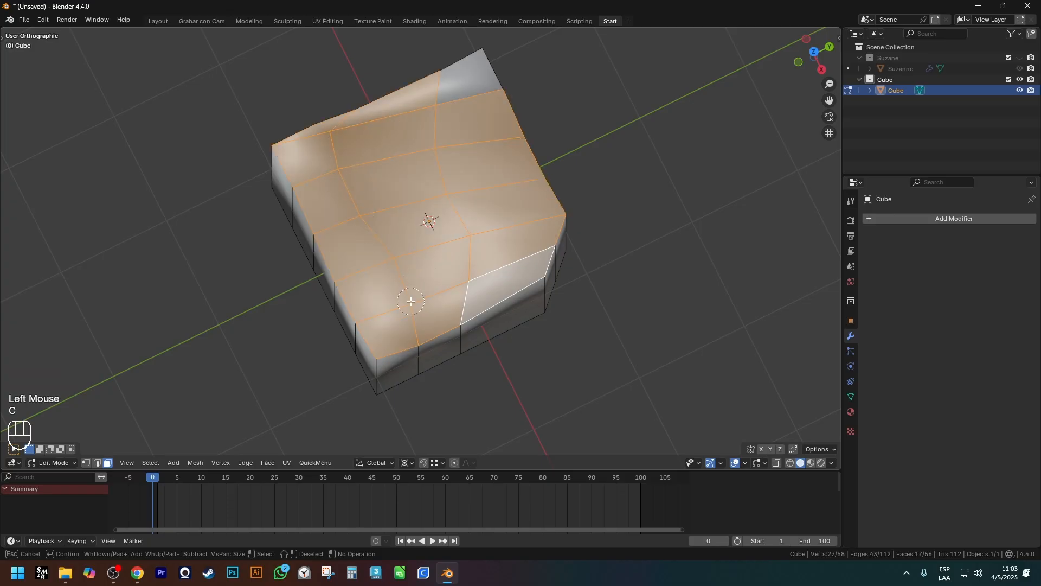
key(Escape)
key(x)
click(470, 100)
middle_drag(471, 97, 530, 134)
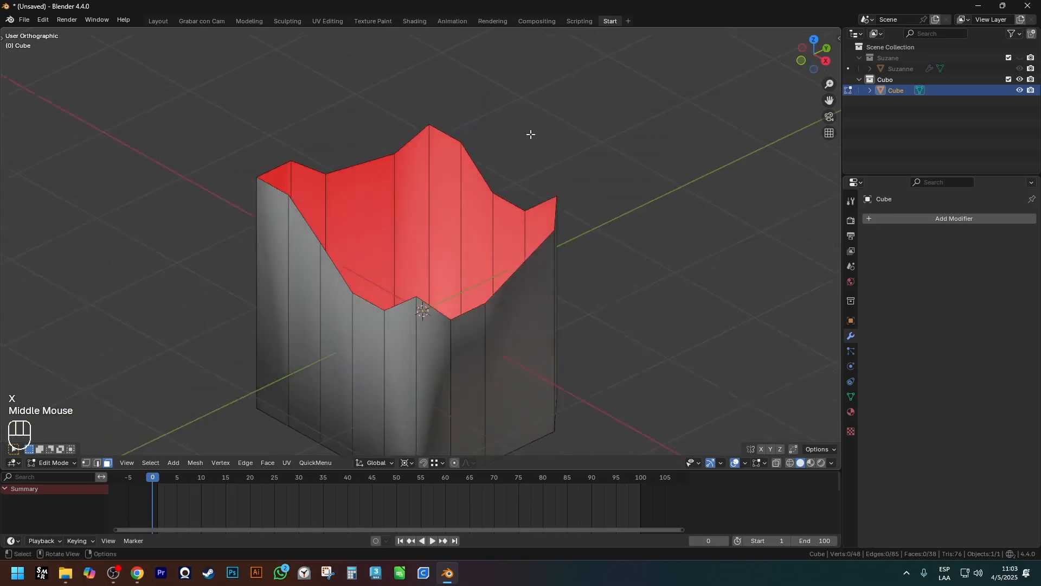
Select the edge loop around the reopened top and close it with a single filled face
key(2)
alt+click(472, 147)
key(f)
middle_drag(570, 237, 626, 311)
Try a level 3 Subdivision Surface on the simply filled cube and remove the modifier
key(Tab)
key(ctrl+2)
key(ctrl+3)
click(1014, 236)
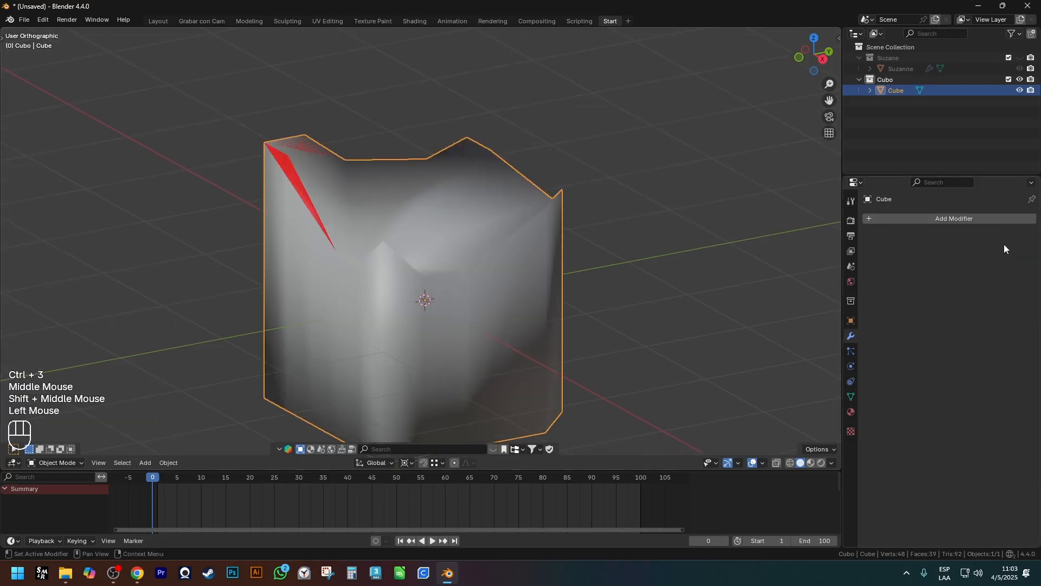
Shade the cube flat in Object Mode and return to Edit Mode
middle_drag(450, 252, 484, 271)
key(Tab)
key(Tab)
key(shift+ctrl+w)
key(Tab)
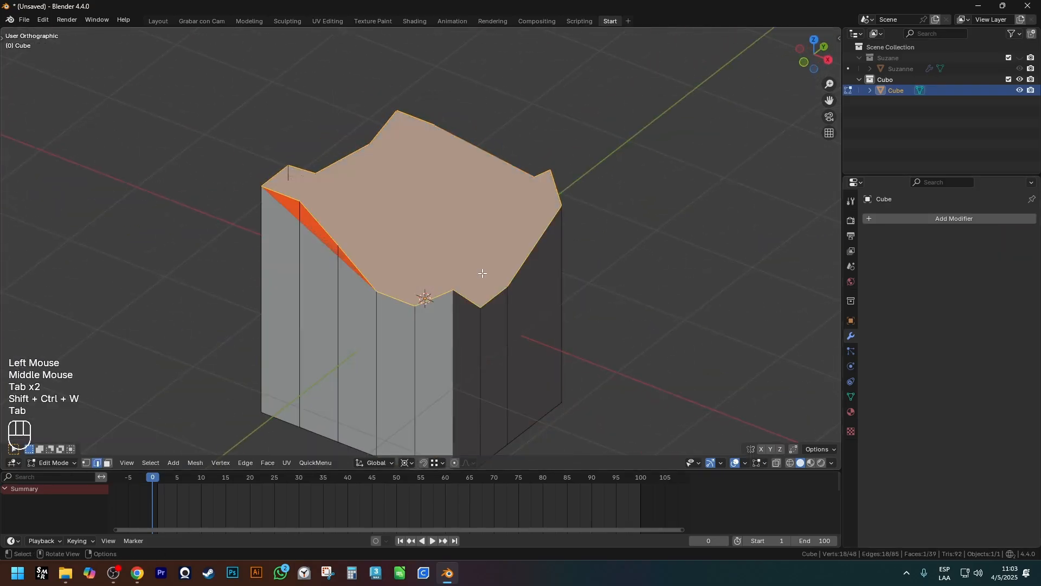
Delete the single face closing the cube's top, select the open edge loop and close it with Grid Fill
key(3)
key(x)
key(2)
alt+click(431, 306)
key(F3)
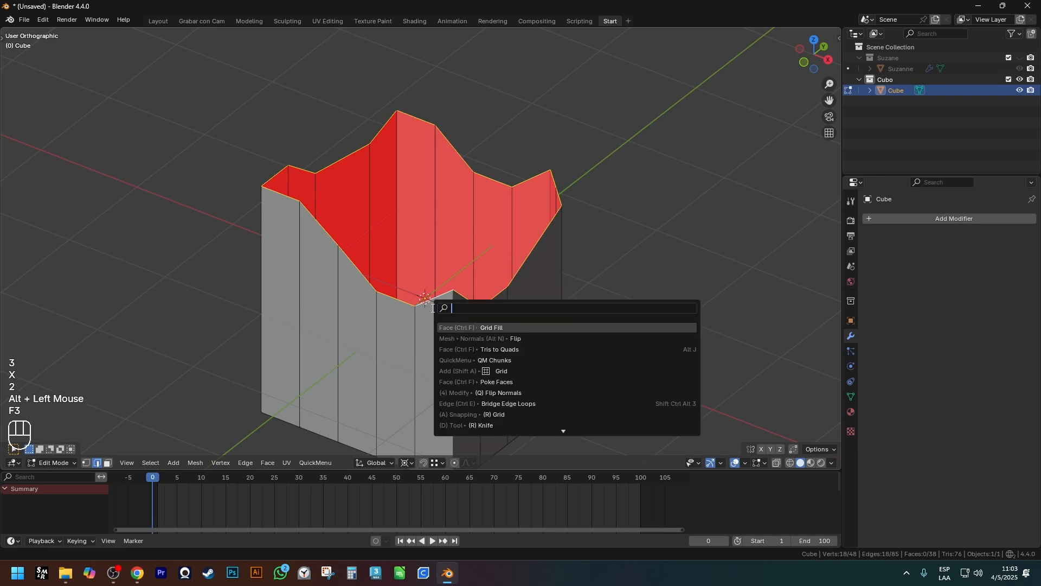
key(Return)
Smooth the grid-filled cube with a level 2 Subdivision Surface and cut two supporting edge loops around its sides near the uneven rim
key(Tab)
middle_drag(501, 293, 459, 290)
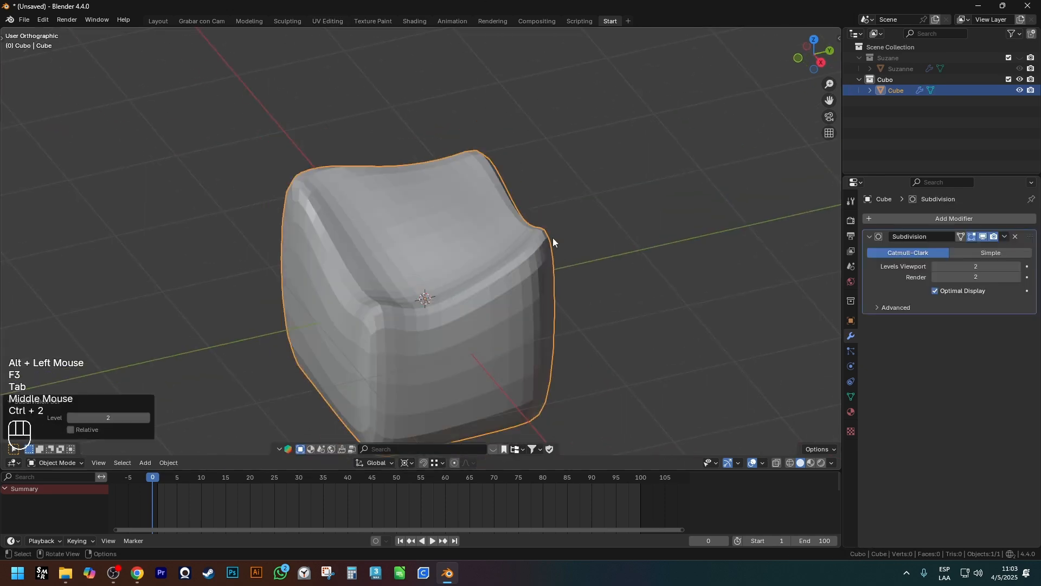
key(Tab)
middle_drag(503, 318, 557, 258)
key(ctrl+r)
click(496, 234)
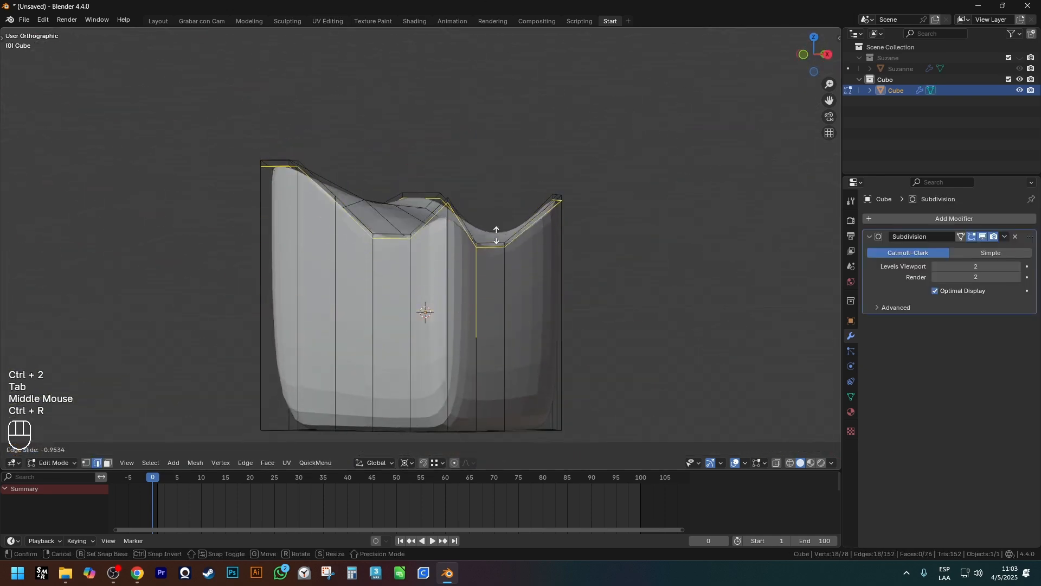
click(493, 268)
key(ctrl+r)
click(481, 251)
click(481, 236)
Shade the subdivided cube smooth in Object Mode
key(Tab)
key(ctrl+shift+q)
middle_drag(481, 240, 419, 181)
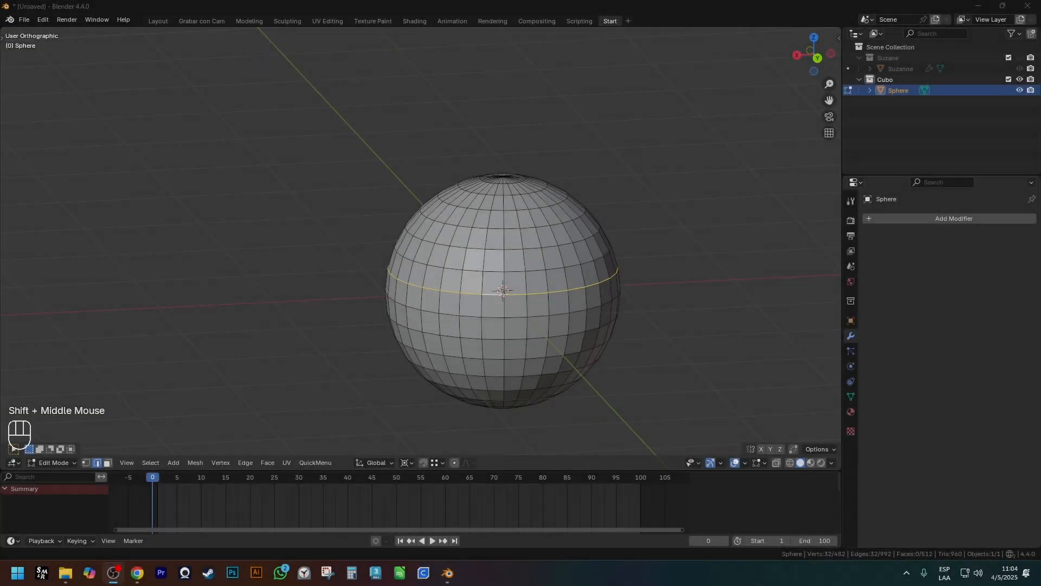
Bring up the delete confirmation for the sphere in Object Mode, dismiss it and return to Edit Mode
scroll(565, 331, down, 2)
middle_drag(542, 325, 639, 320)
click(565, 330)
key(Tab)
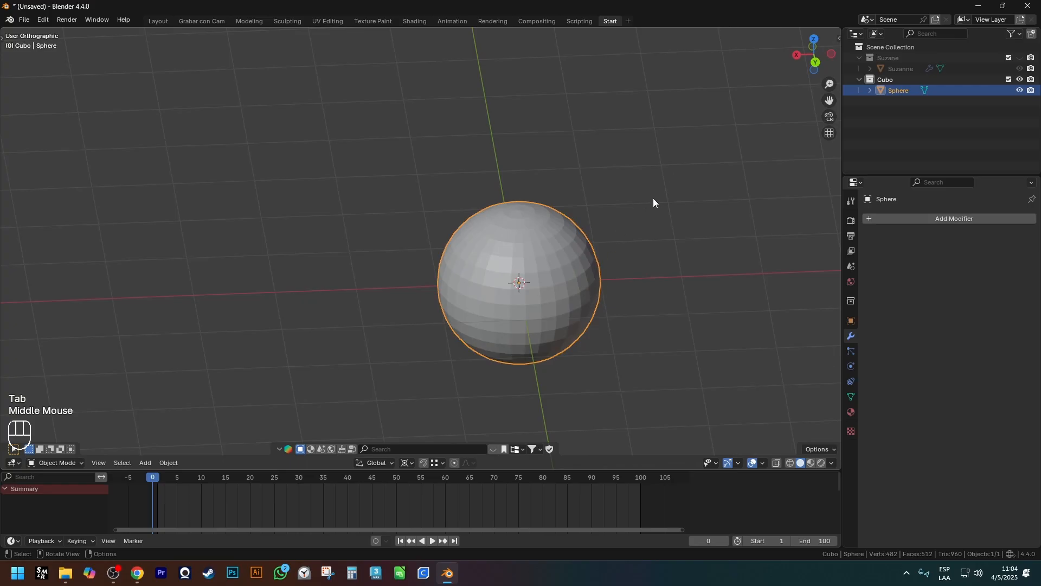
key(x)
key(x)
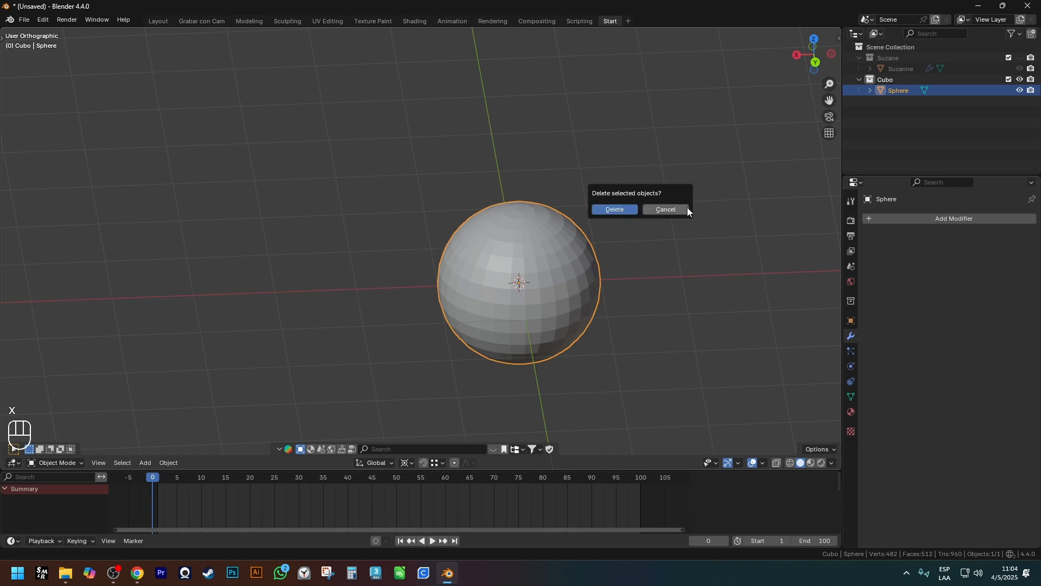
click(385, 282)
key(Tab)
middle_drag(596, 271, 595, 300)
scroll(595, 300, up, 2)
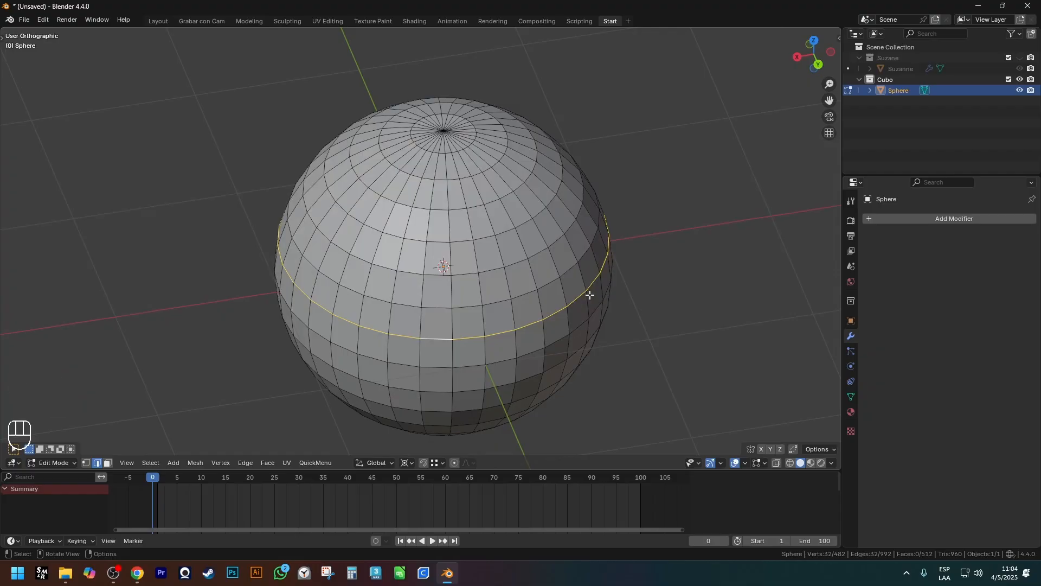
shift+middle_drag(579, 298, 618, 298)
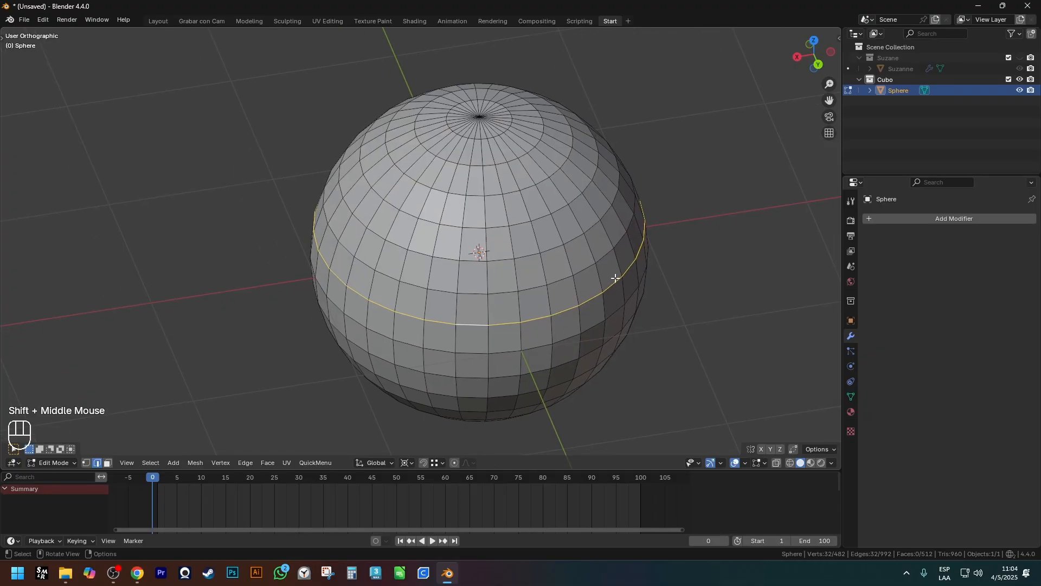
Try deleting the vertices of the sphere's selected horizontal edge loop and undo the deletion
key(x)
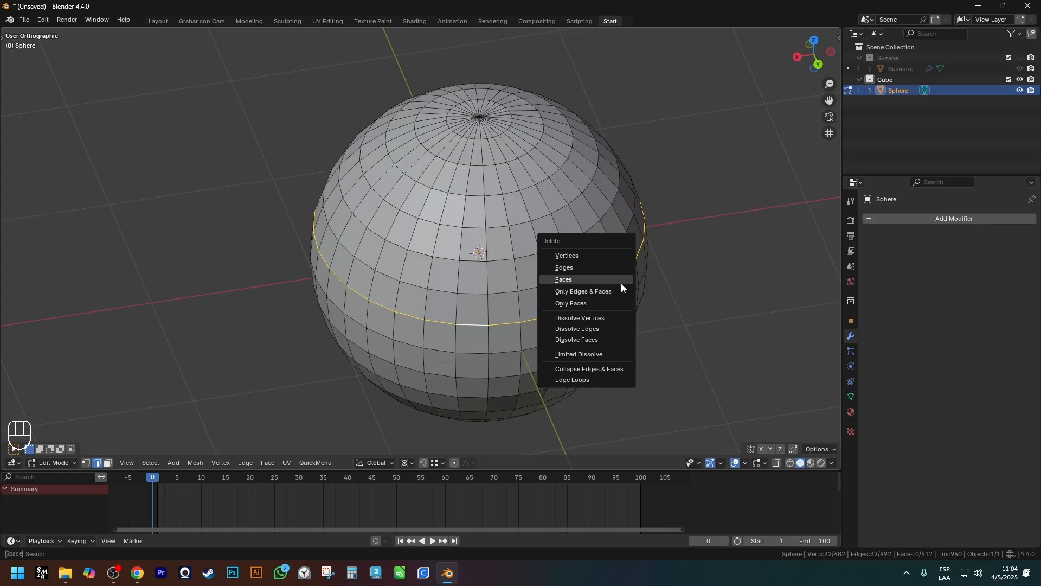
scroll(363, 304, down, 1)
middle_drag(412, 307, 423, 278)
scroll(460, 287, up, 2)
key(2)
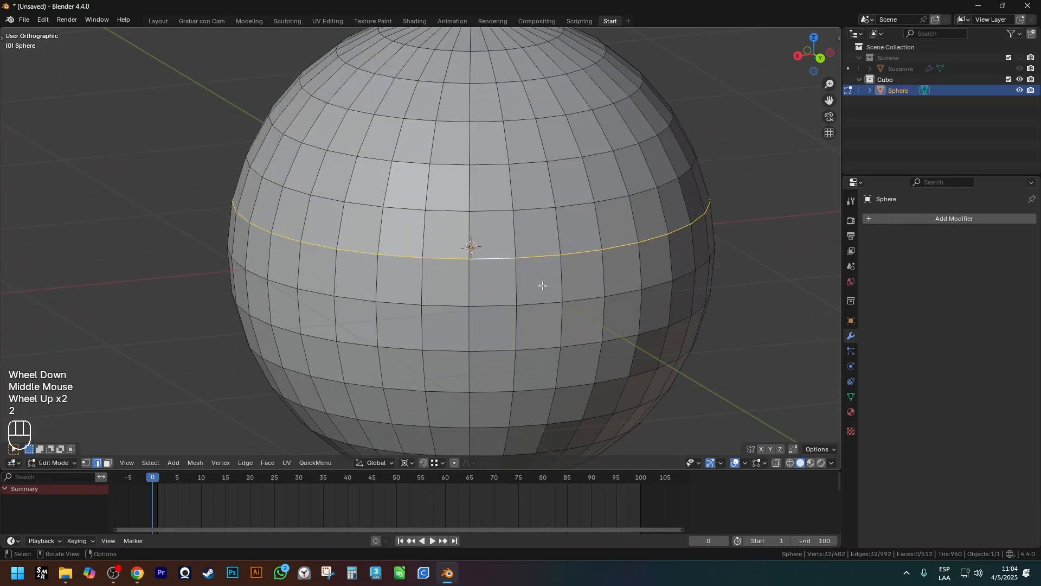
key(x)
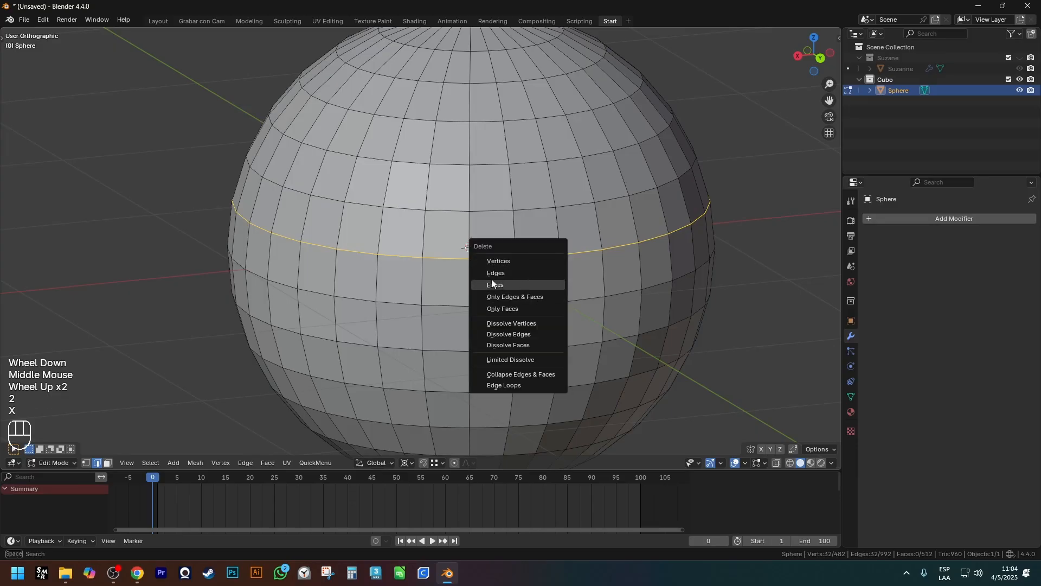
click(515, 262)
middle_drag(510, 324, 692, 202)
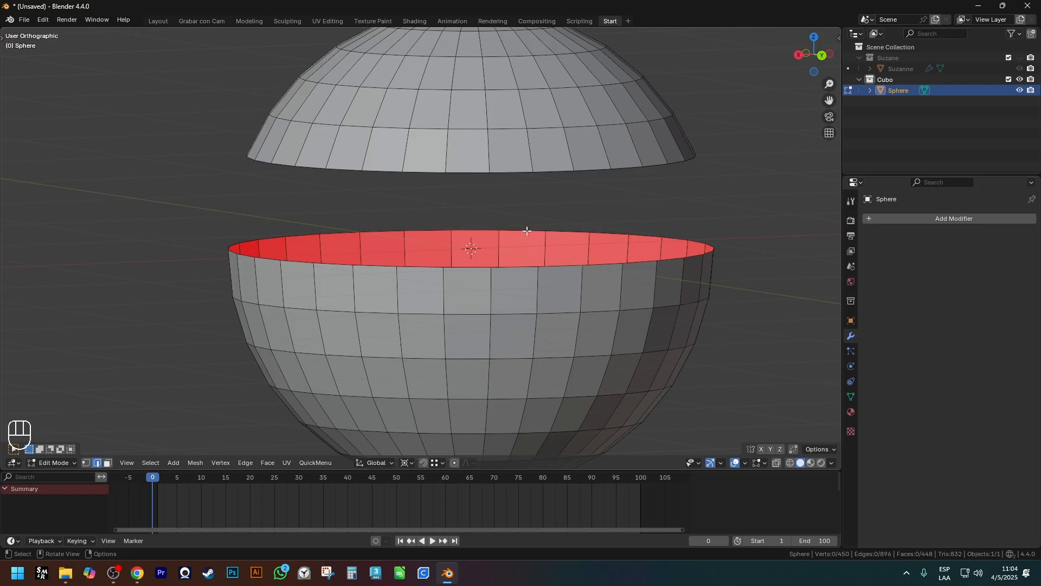
key(ctrl+z)
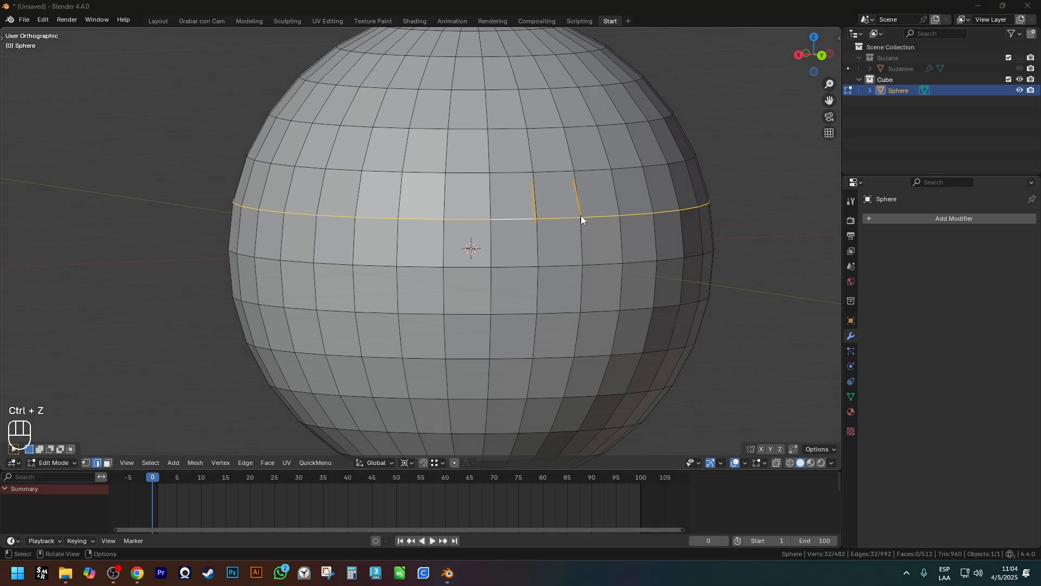
Try Dissolve Edges on the sphere's selected horizontal edge loop and undo it
drag(606, 177, 614, 213)
middle_drag(564, 220, 563, 223)
key(x)
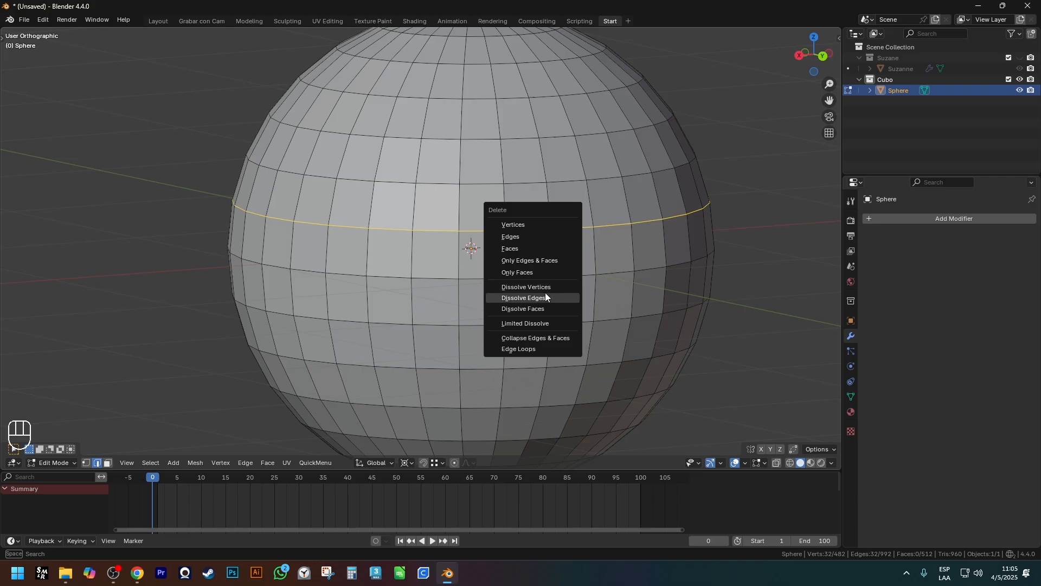
click(550, 299)
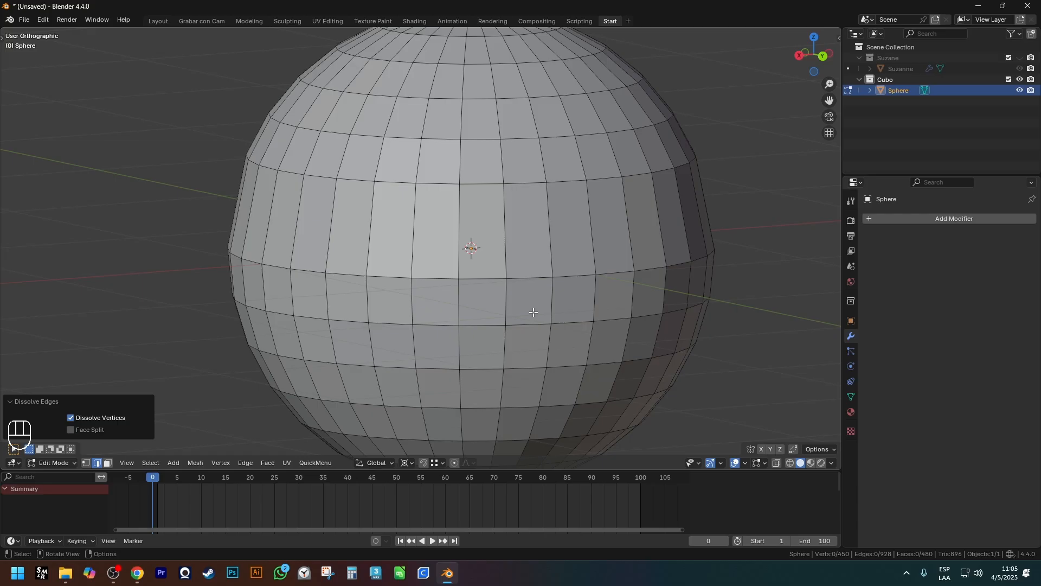
key(ctrl+z)
Select a two-by-two block of faces on the sphere's upper half, try Dissolve Faces on it and undo it
key(3)
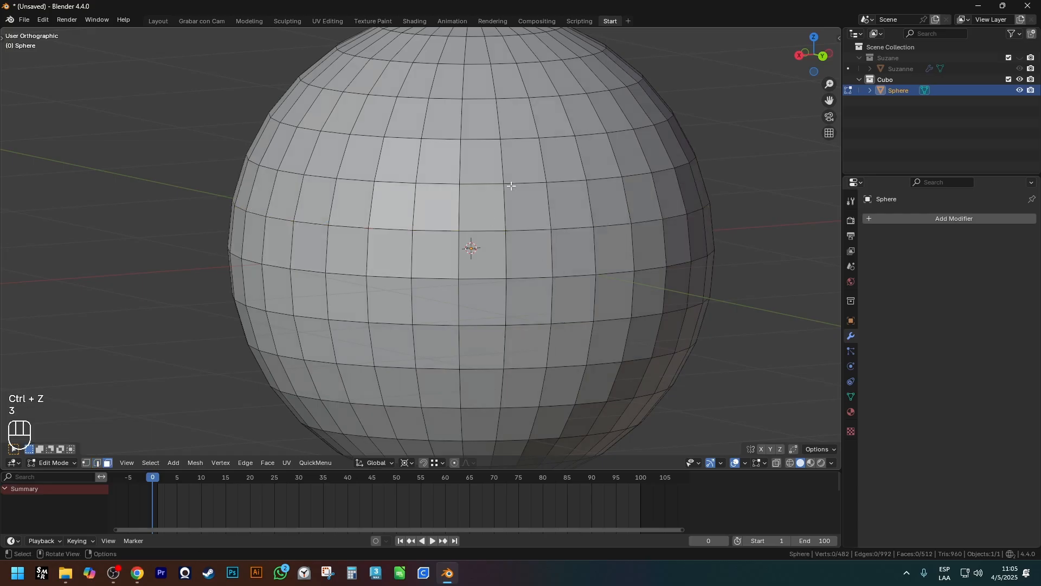
click(491, 156)
ctrl+shift+click(556, 207)
key(x)
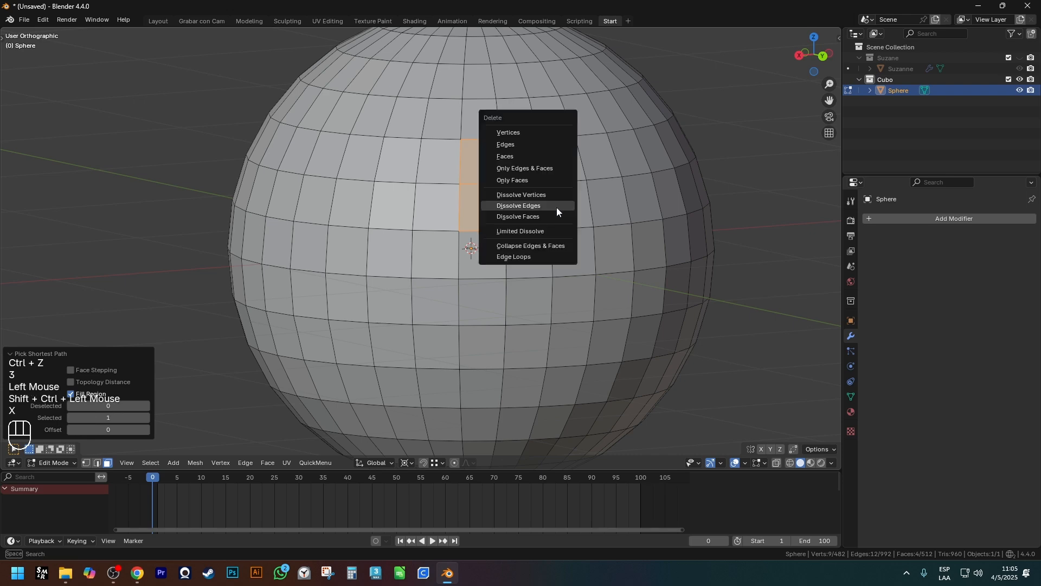
click(557, 220)
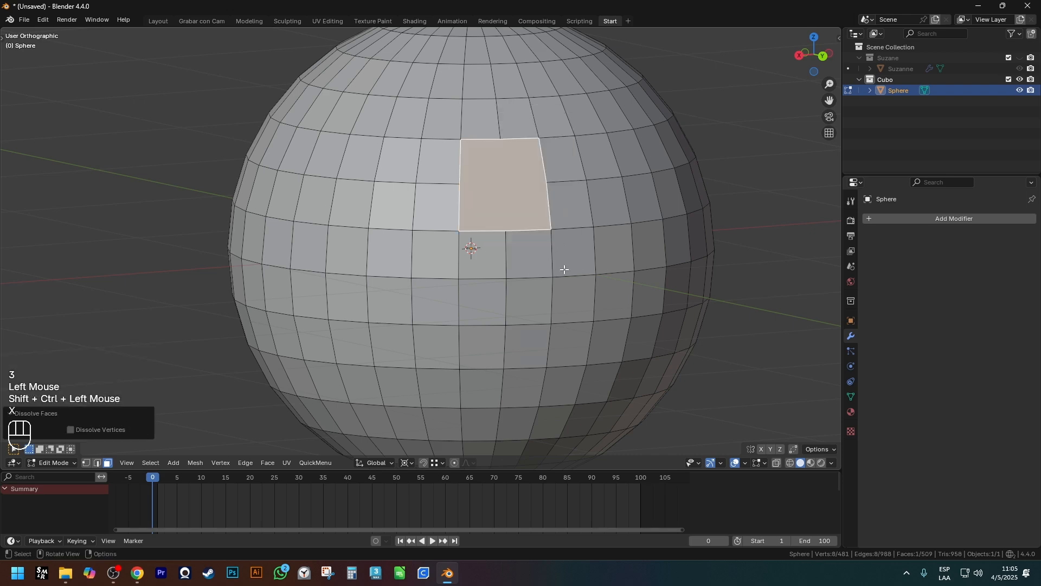
middle_drag(564, 269, 674, 233)
scroll(579, 154, up, 2)
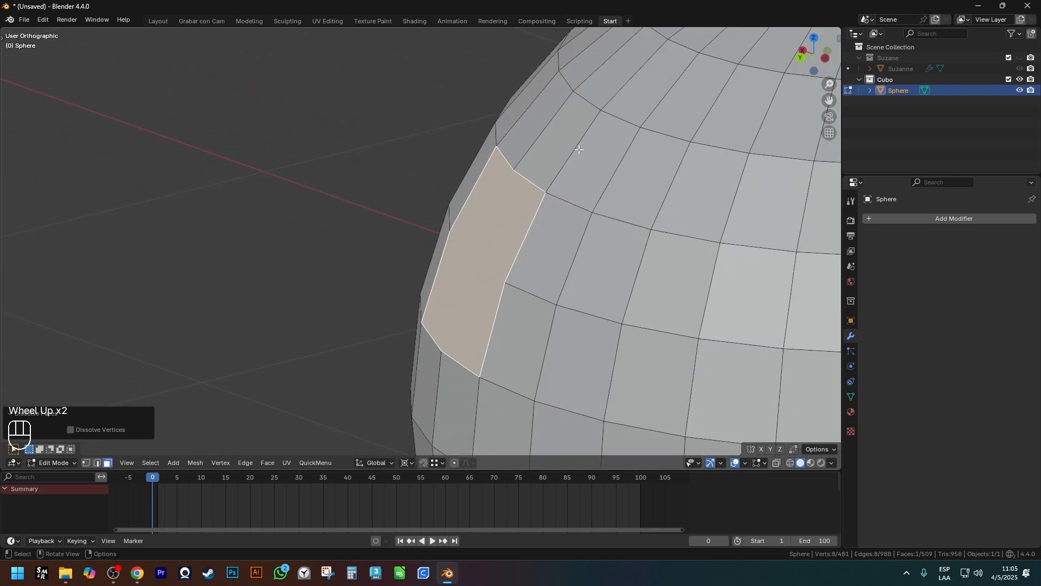
key(ctrl+z)
Try deleting the selected two-by-two block with the Faces option and undo the deletion
middle_drag(579, 150, 572, 190)
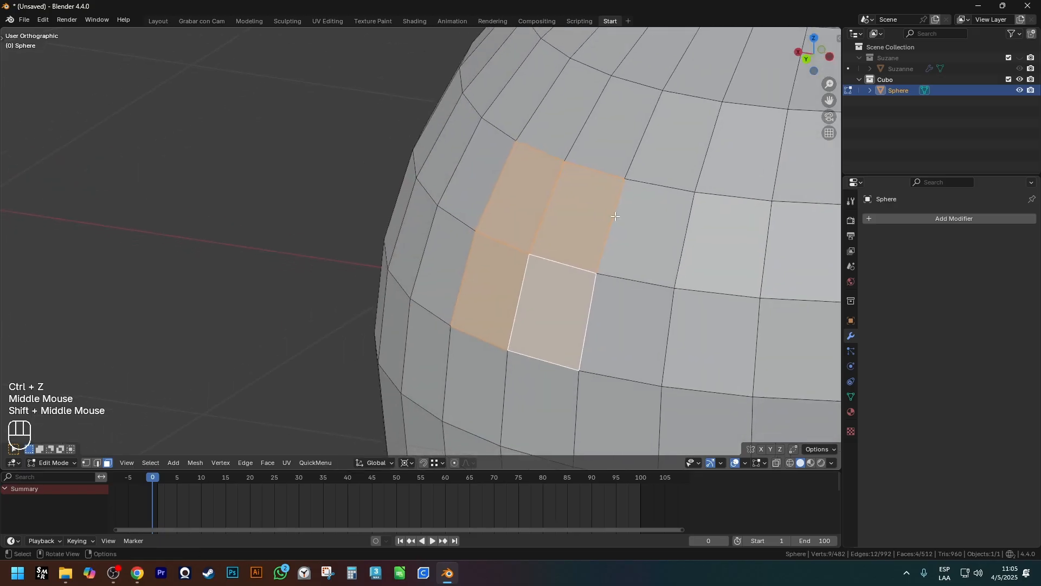
key(x)
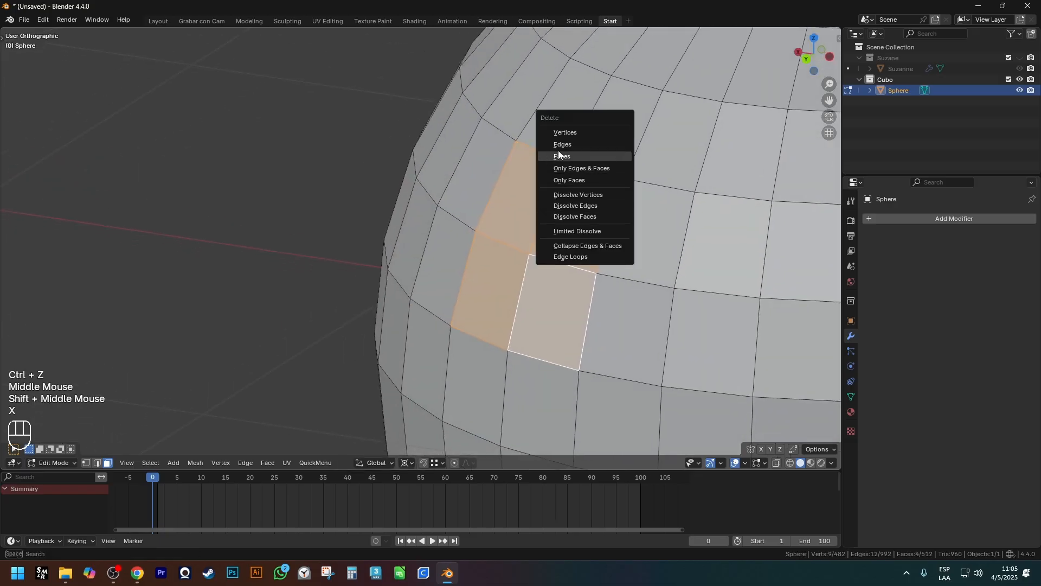
click(558, 155)
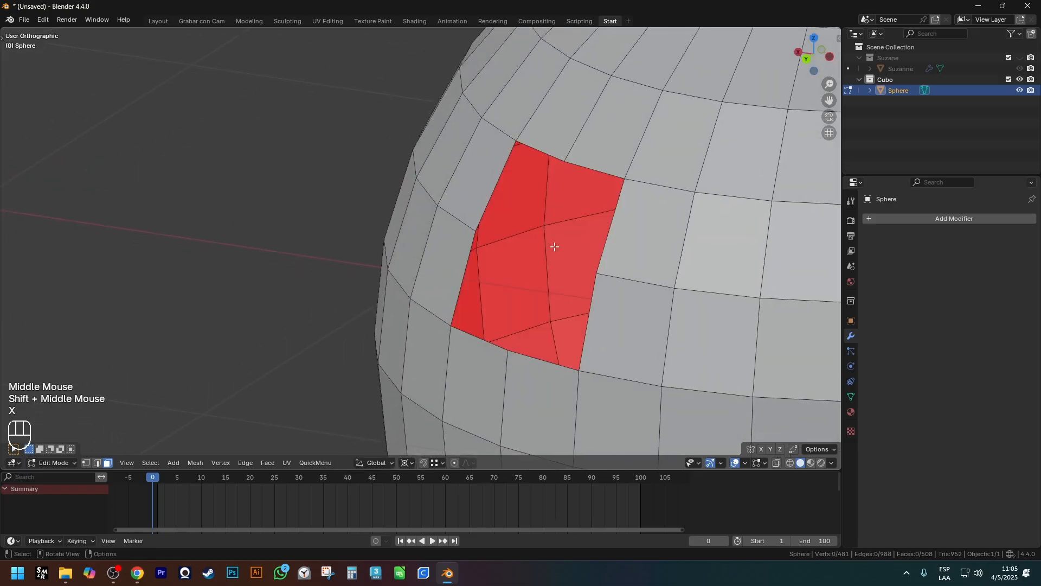
scroll(553, 242, down, 3)
middle_drag(553, 242, 586, 256)
key(ctrl+z)
scroll(596, 233, up, 2)
Select a wide patch of faces on the sphere with Circle Select and delete it using Only Faces
key(x)
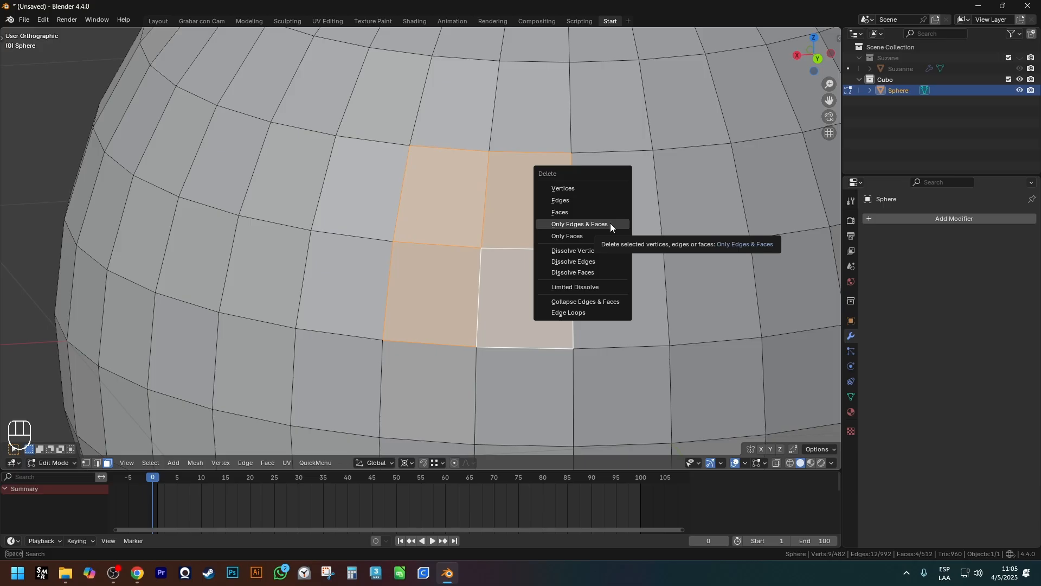
key(3)
click(303, 182)
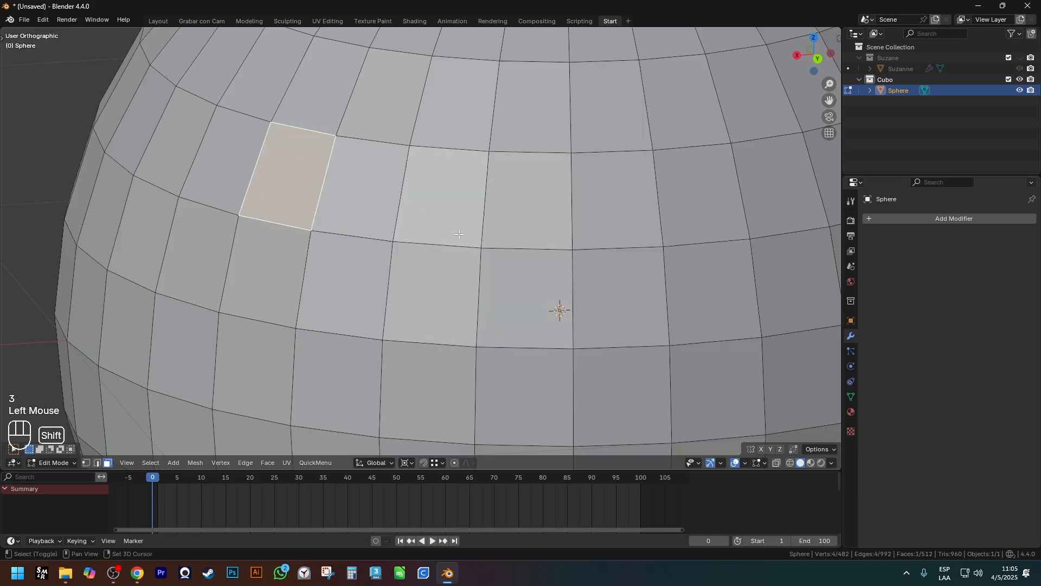
scroll(460, 233, down, 3)
key(c)
mouse_move(440, 210)
mouse_down()
mouse_move(398, 200)
mouse_move(534, 245)
mouse_up()
right_click(535, 246)
key(x)
click(514, 265)
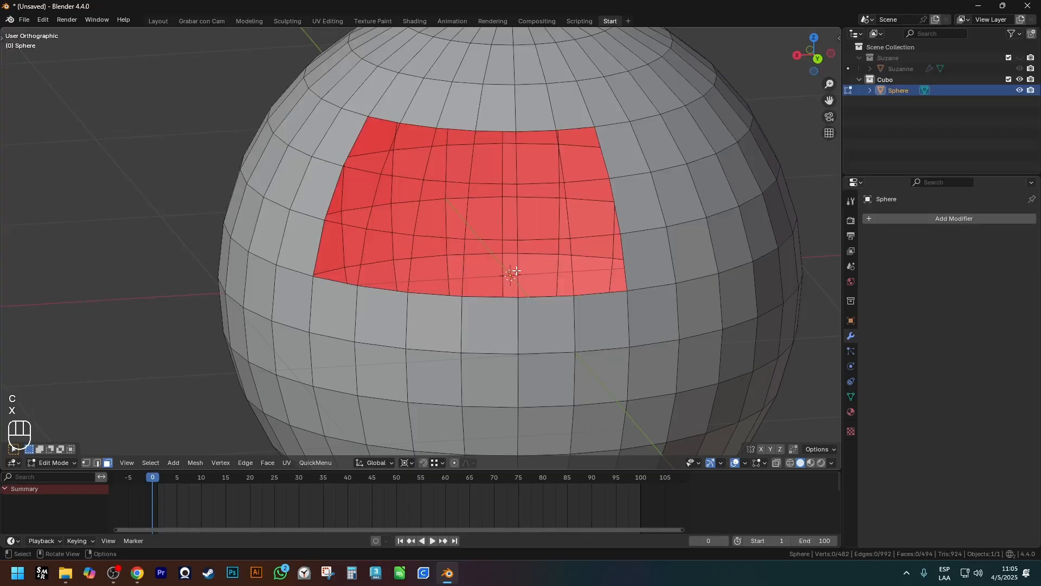
Try moving vertices left inside the opening in vertex mode, cancelling each move
middle_drag(515, 271, 477, 243)
key(1)
click(473, 238)
key(g)
right_click(565, 190)
click(467, 246)
key(g)
right_click(533, 215)
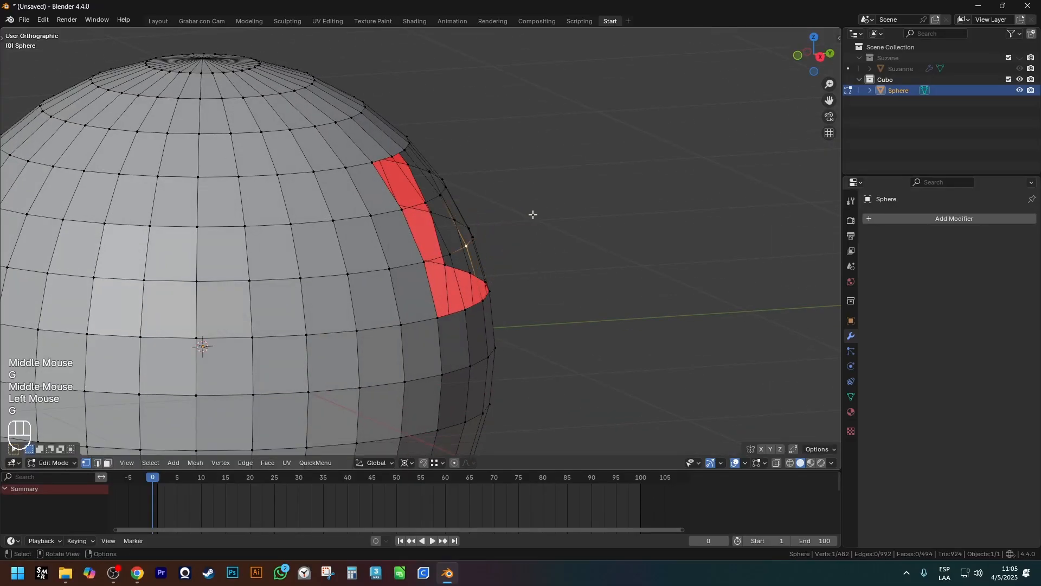
Try moving an edge left inside the opening in edge mode, cancel the move, and examine the opening in Object Mode
key(2)
click(493, 201)
middle_drag(533, 215, 518, 191)
key(g)
right_click(588, 165)
middle_drag(642, 184, 569, 244)
key(Tab)
shift+middle_drag(569, 244, 668, 260)
scroll(458, 212, up, 2)
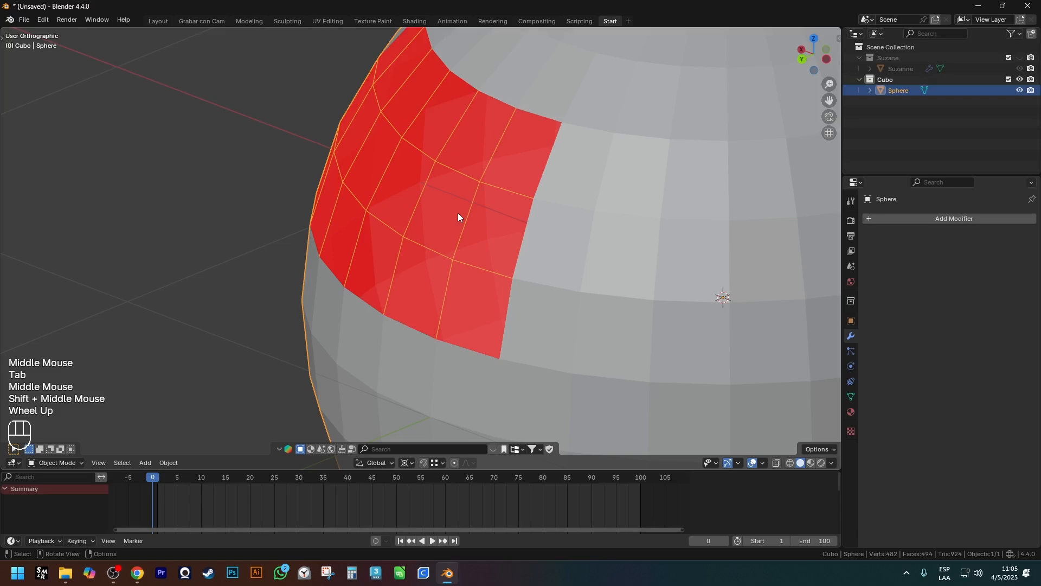
Return to Edit Mode and undo the Only Faces deletion to restore the sphere's patch of faces
key(Tab)
key(ctrl+z)
key(ctrl+z)
key(ctrl+z)
key(ctrl+z)
key(ctrl+z)
key(ctrl+z)
key(ctrl+z)
key(ctrl+z)
key(ctrl+z)
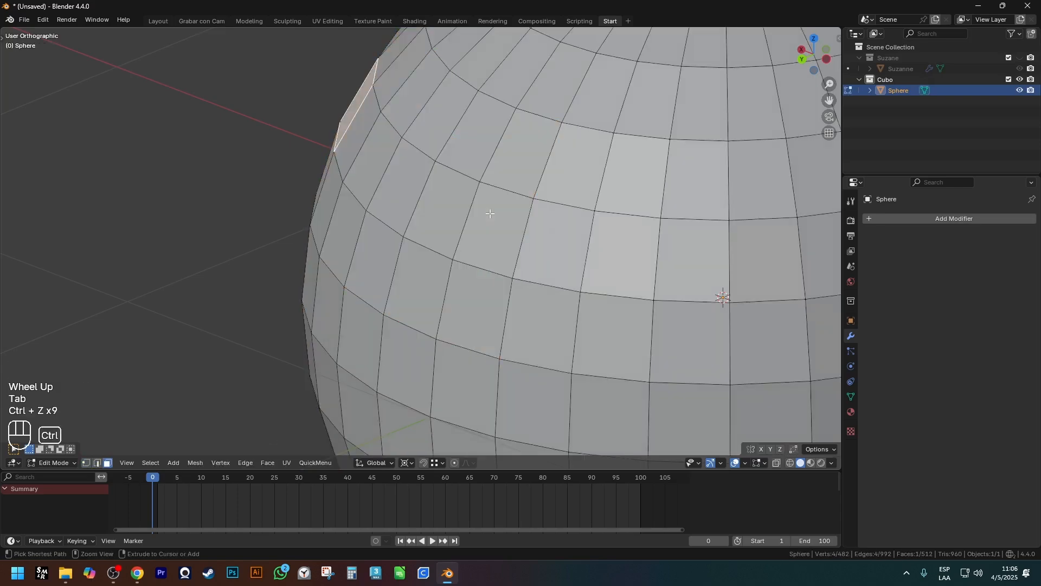
Select a horizontal face loop around the sphere's upper half and delete it using Only Edges & Faces
scroll(490, 214, down, 2)
middle_drag(490, 214, 539, 194)
key(3)
alt+click(548, 179)
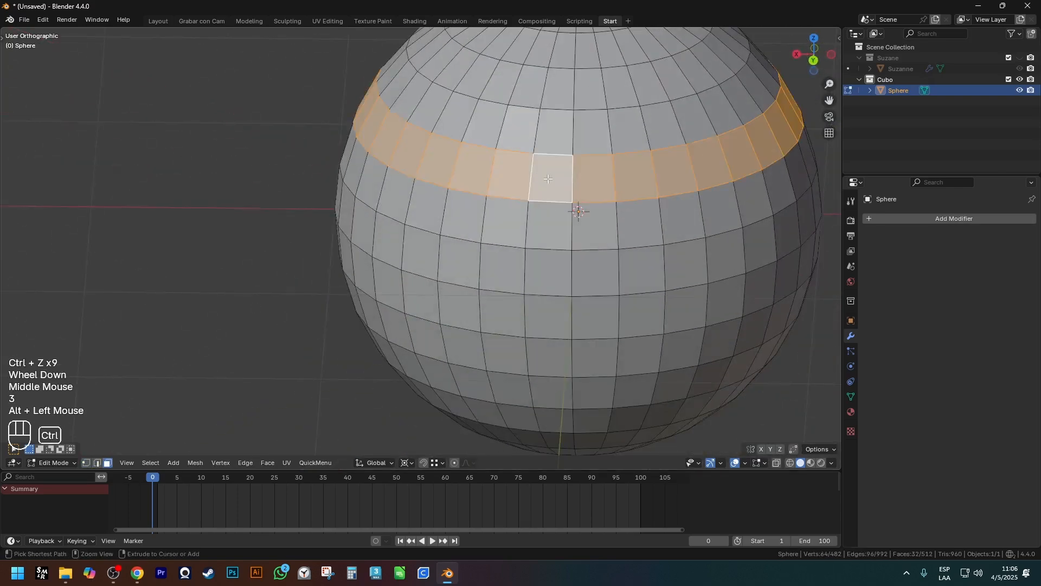
key(x)
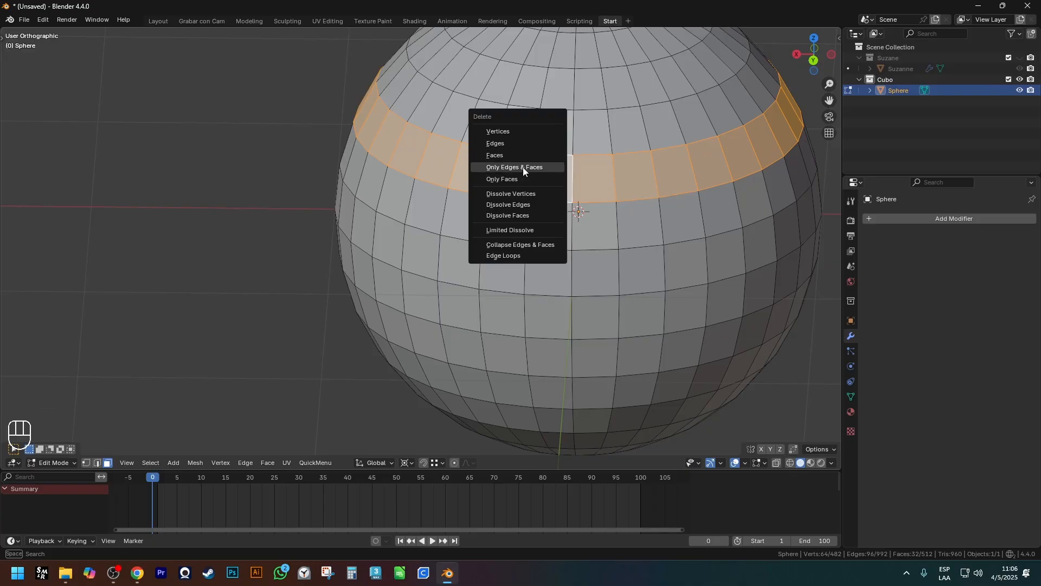
click(522, 168)
Select individual vertices at the loose edge ends along the gap and inspect what the deletion leaves behind
middle_drag(521, 167, 422, 158)
click(414, 137)
click(406, 130)
click(398, 155)
click(411, 144)
click(421, 149)
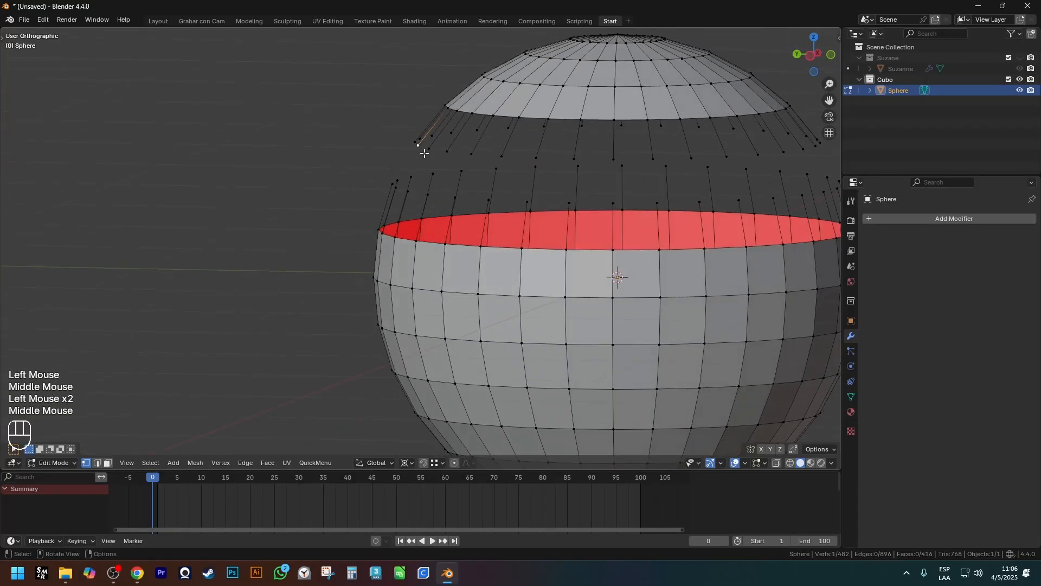
Undo the vertex selections and the Only Edges & Faces deletion to restore the sphere's face loop
key(ctrl+z)
key(ctrl+z)
key(ctrl+z)
key(ctrl+z)
key(ctrl+z)
key(ctrl+z)
key(ctrl+z)
key(ctrl+z)
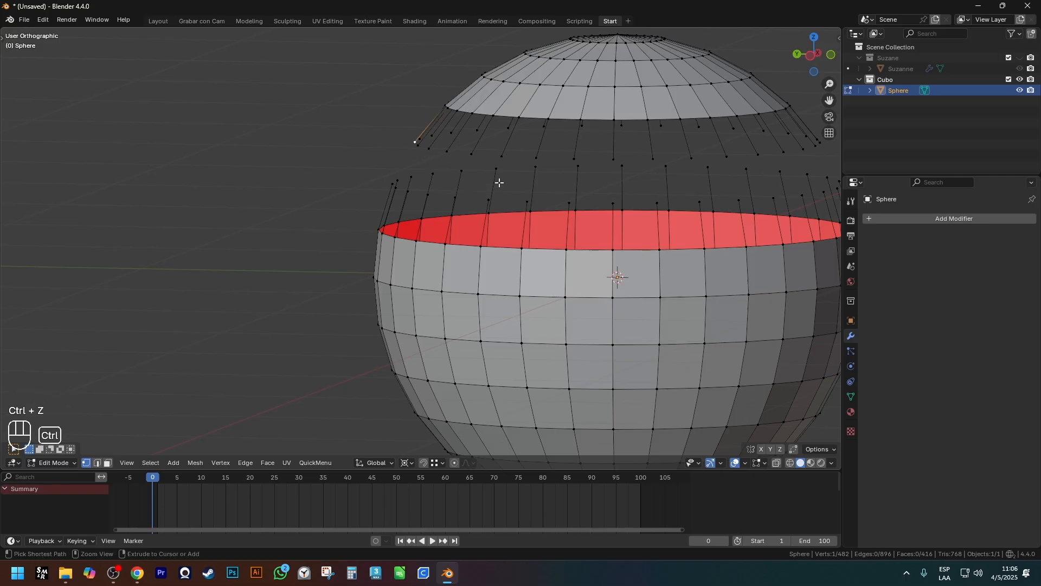
Select a single face on the sphere's upper half in face mode and review the Delete options
middle_drag(496, 190, 552, 203)
click(599, 209)
key(3)
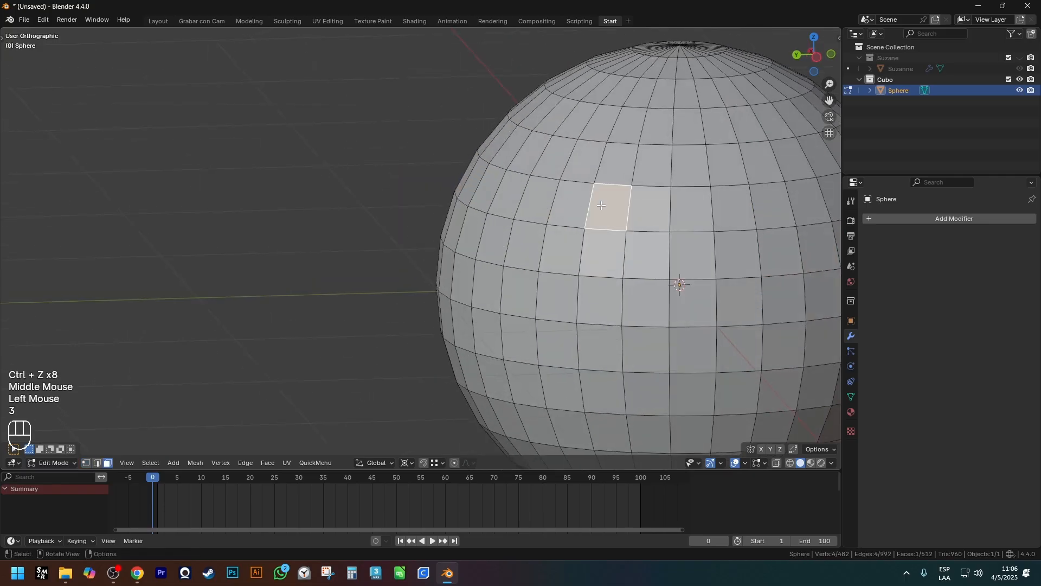
click(598, 208)
key(x)
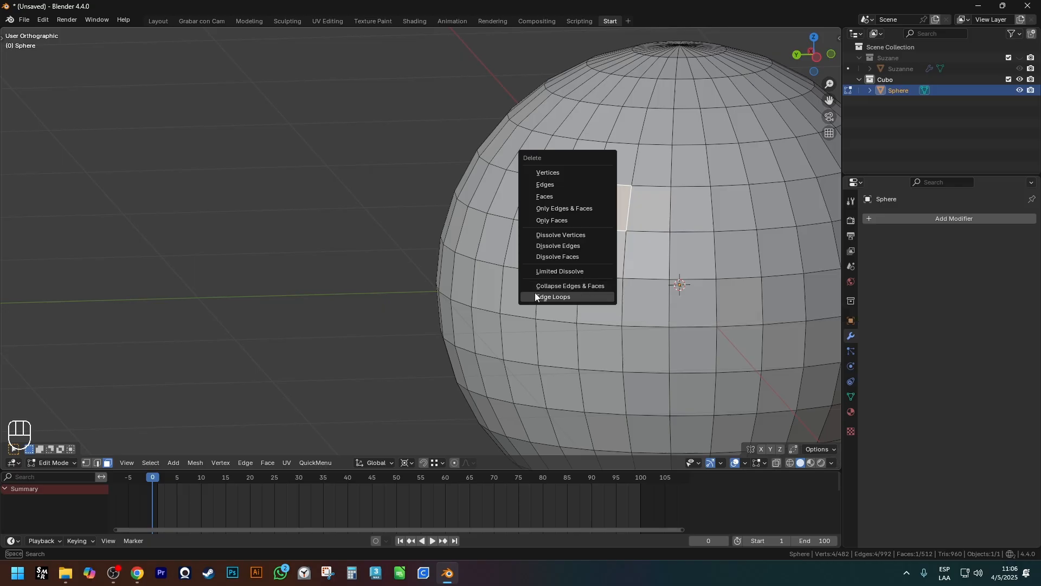
Try deleting the whole sphere in Object Mode and undo the deletion
key(x)
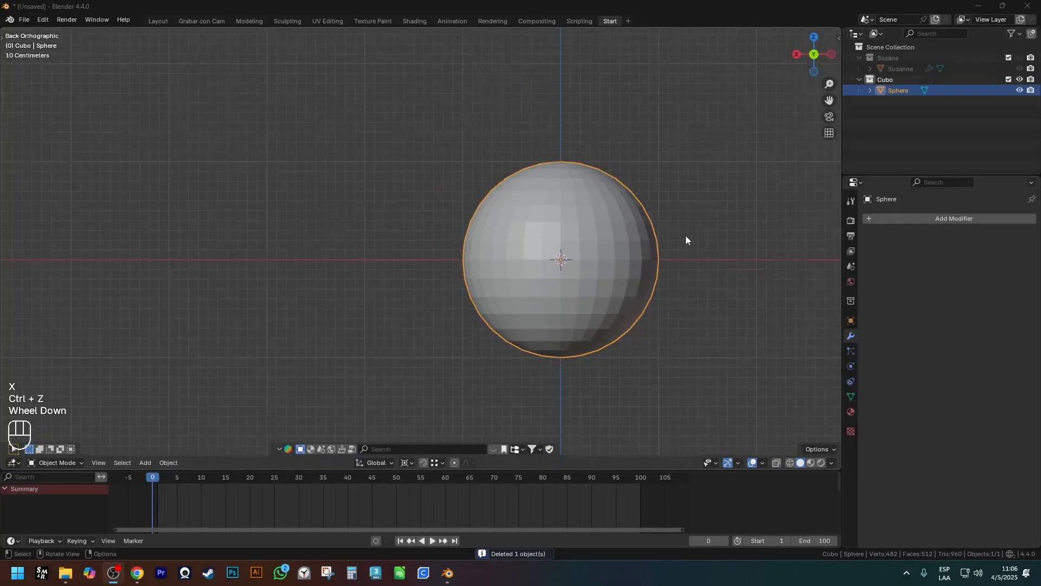
middle_drag(686, 239, 659, 257)
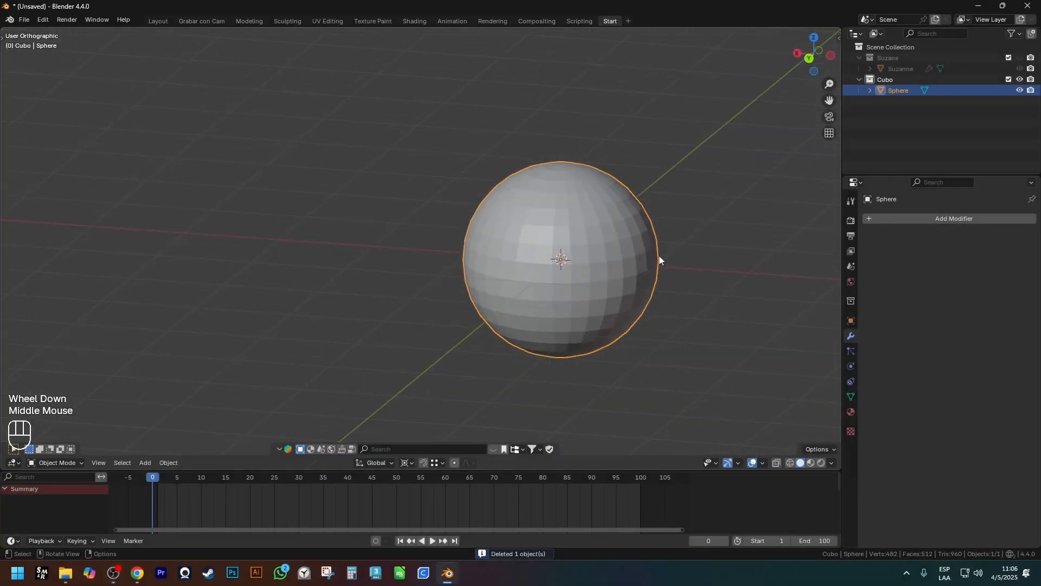